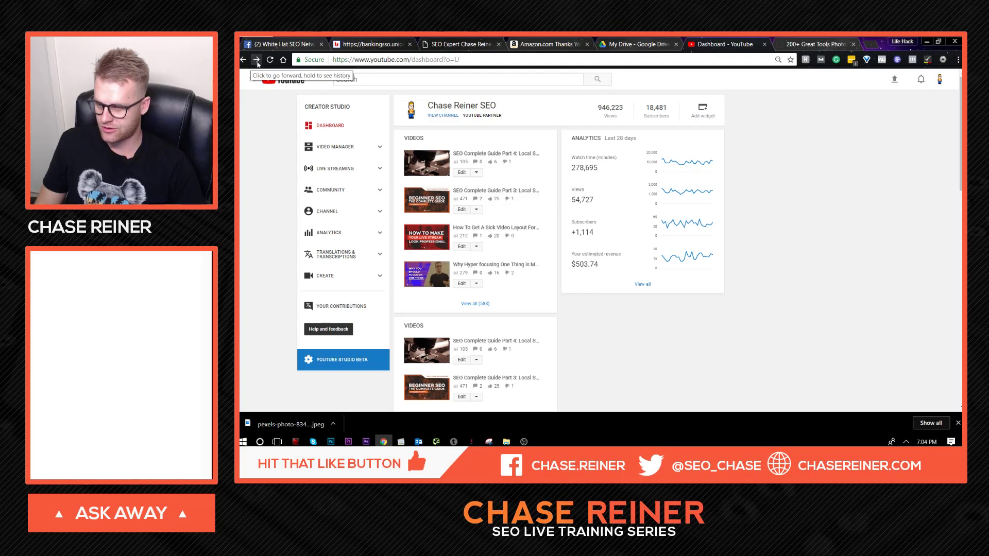
Step: Go forward to the YouTube live dashboard and pause the live stream preview
click(257, 60)
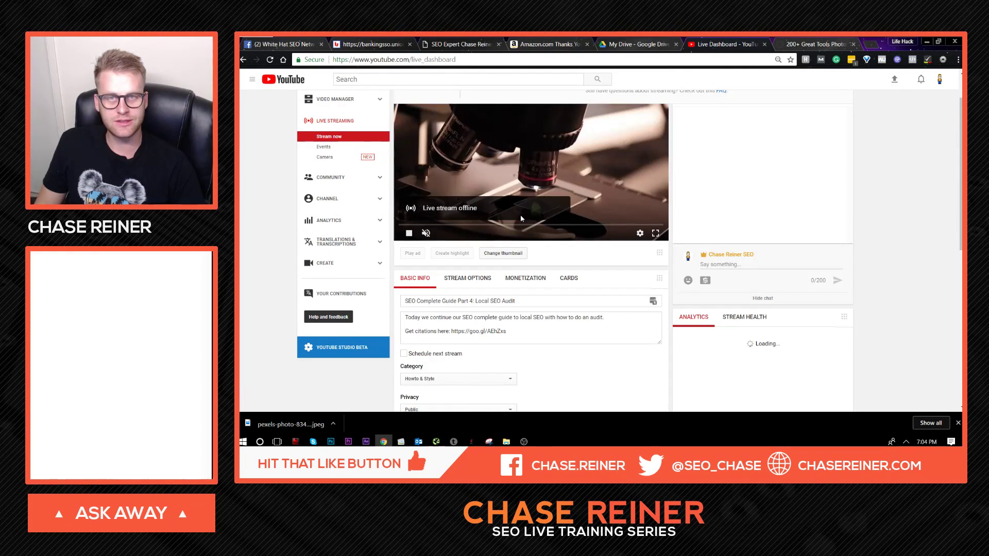
scroll(473, 283, up, 2)
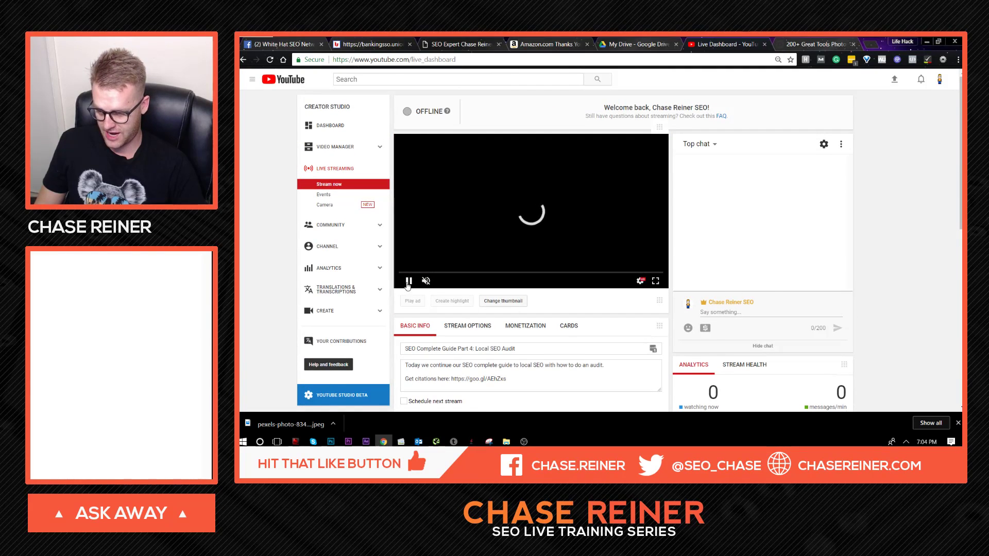
click(409, 282)
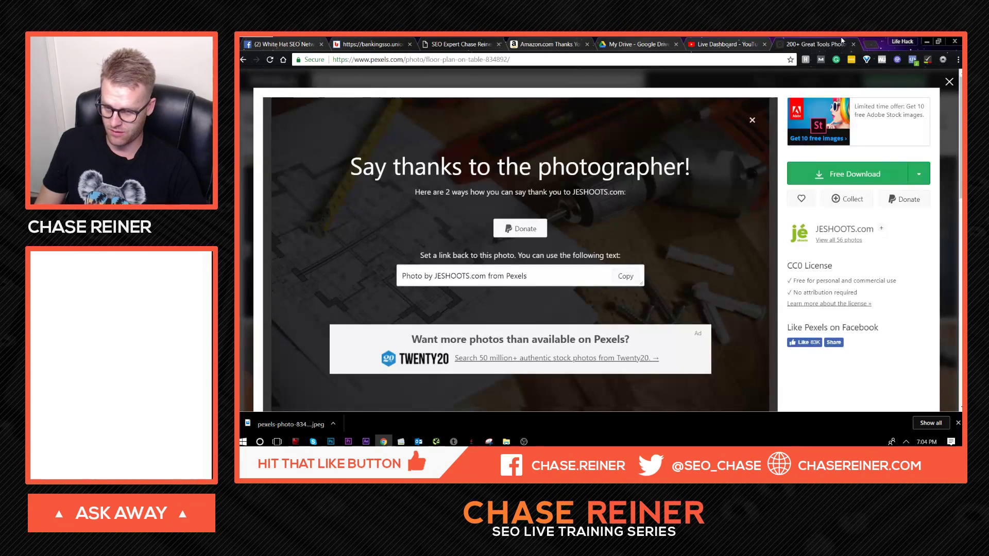
Step: Close the Pexels photo page, open chasereiner.com in a new tab and dismiss the downloads bar
click(829, 45)
click(853, 45)
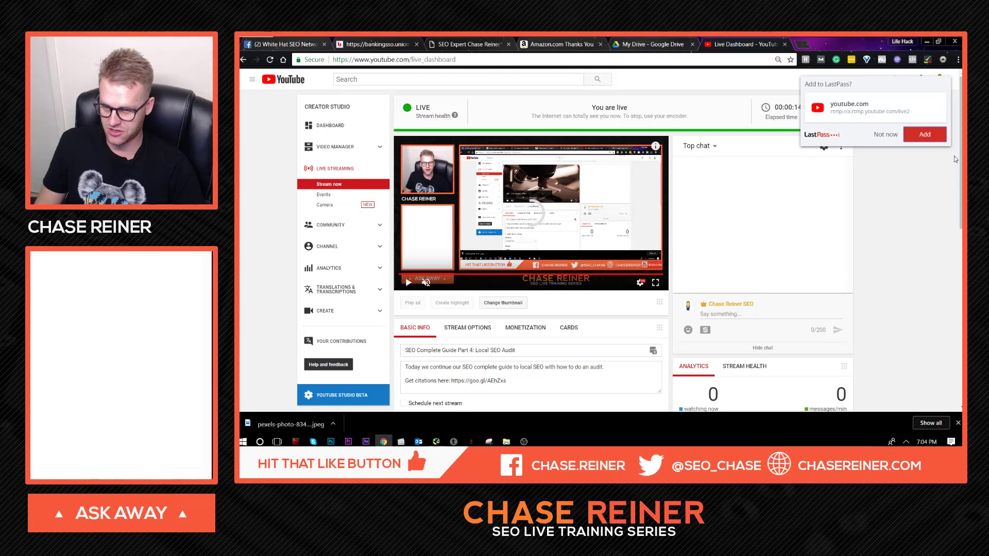
click(803, 40)
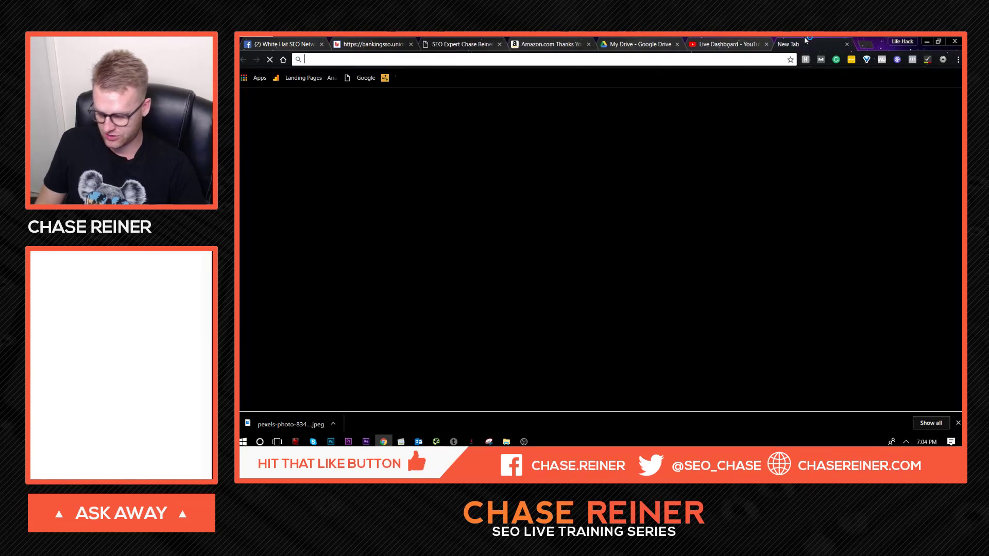
text(chasereiner.com)
key(Return)
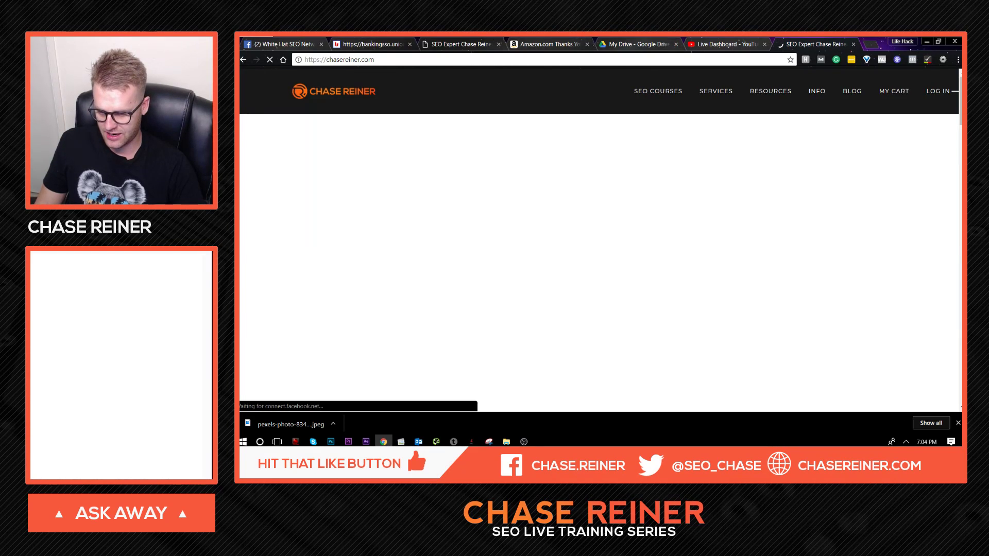
click(958, 423)
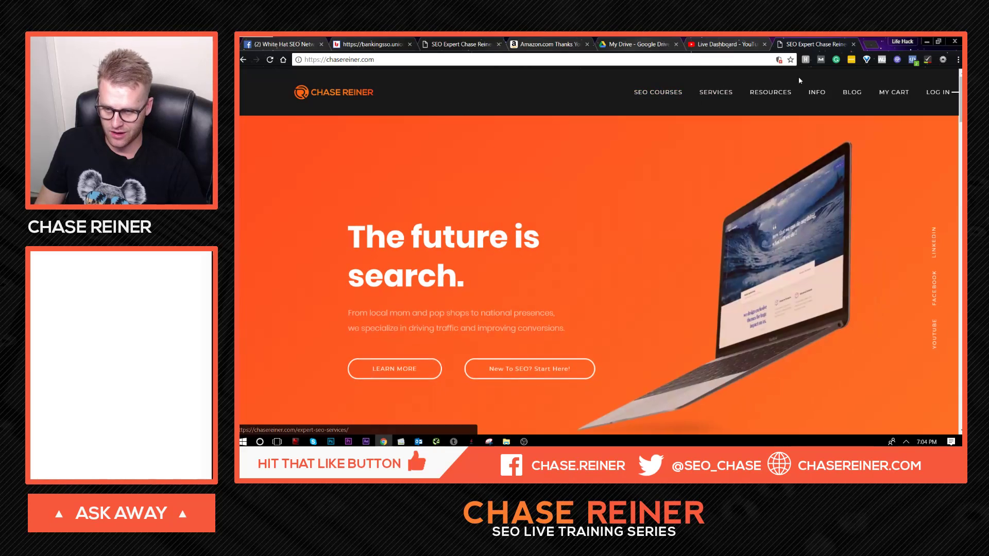
click(421, 60)
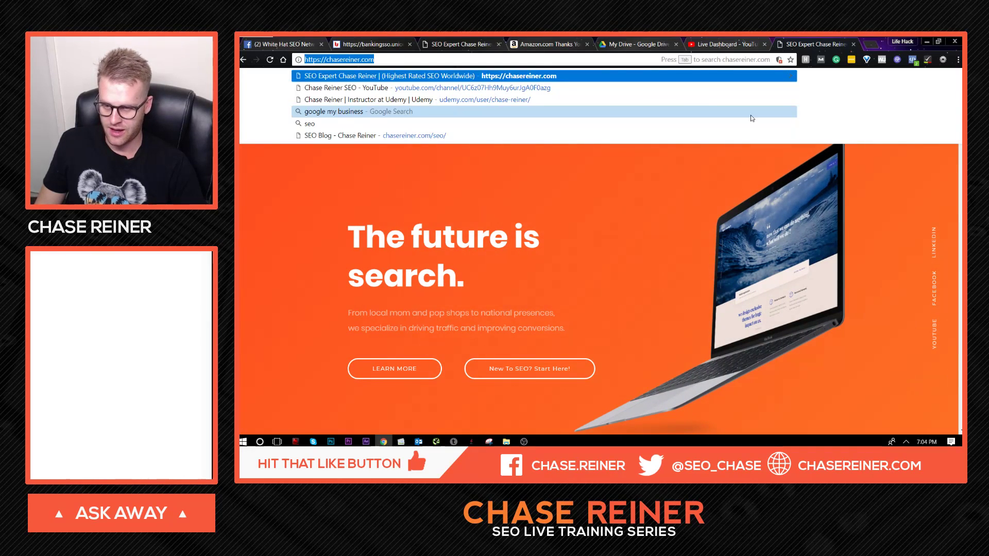
click(620, 287)
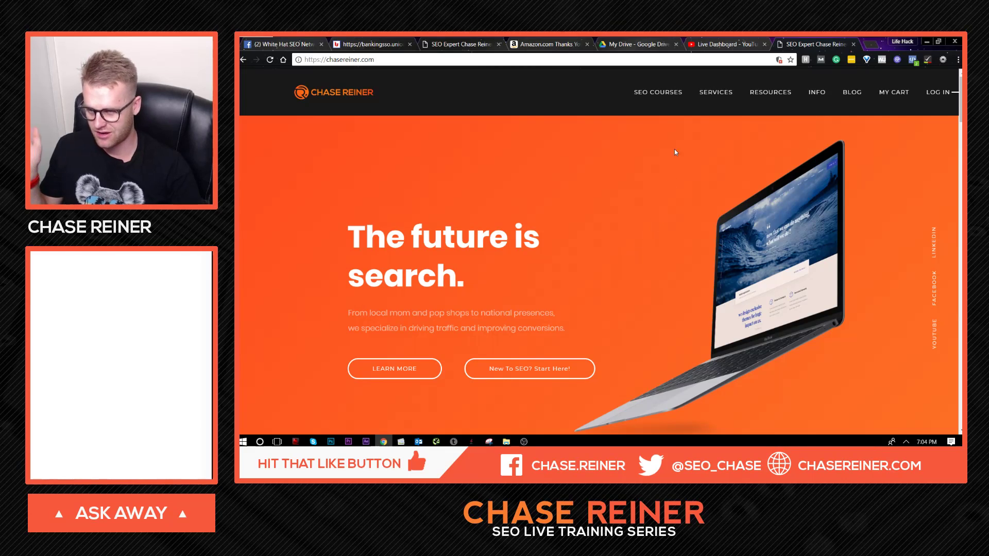
Step: Check the notifications on the White Hat SEO Network Facebook page and close the open chat window
click(286, 43)
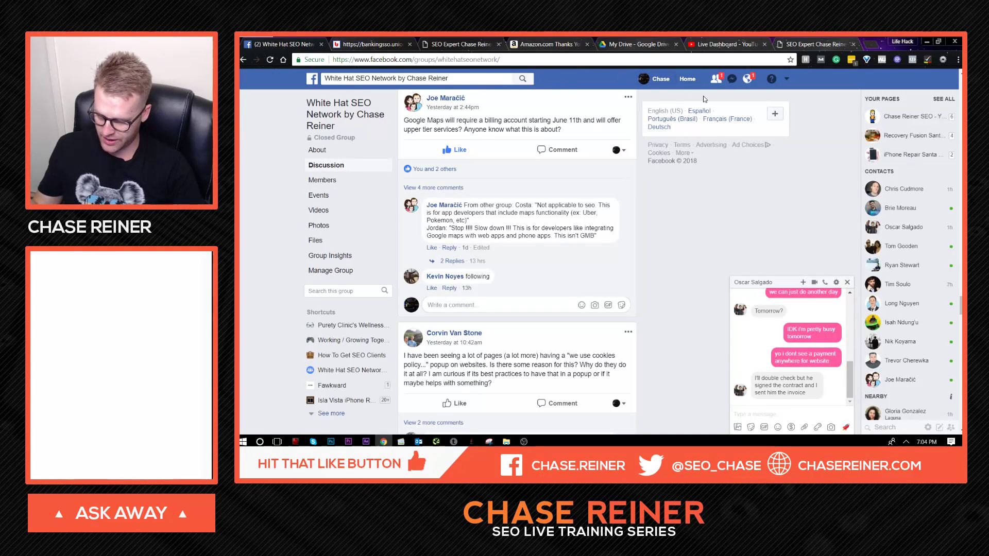
click(747, 78)
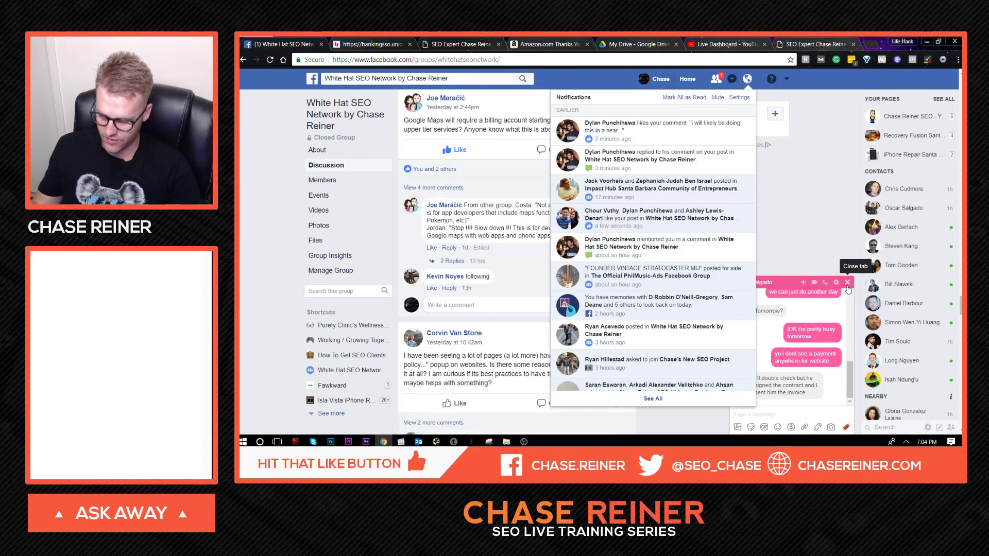
click(848, 285)
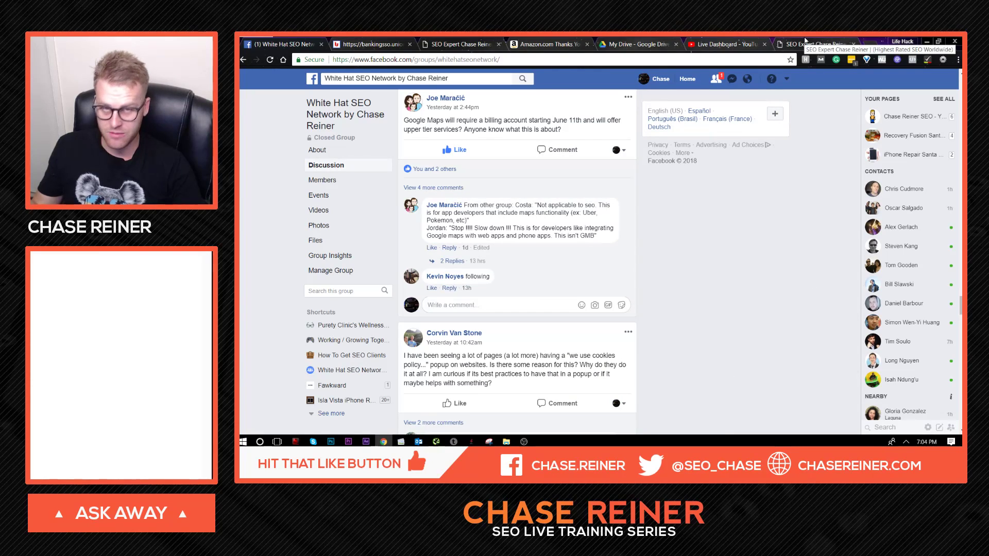
Step: Close the Amazon, older SEO Expert and bankingsso pages, keeping Facebook, Drive, YouTube and the newest site page open
click(587, 44)
click(498, 45)
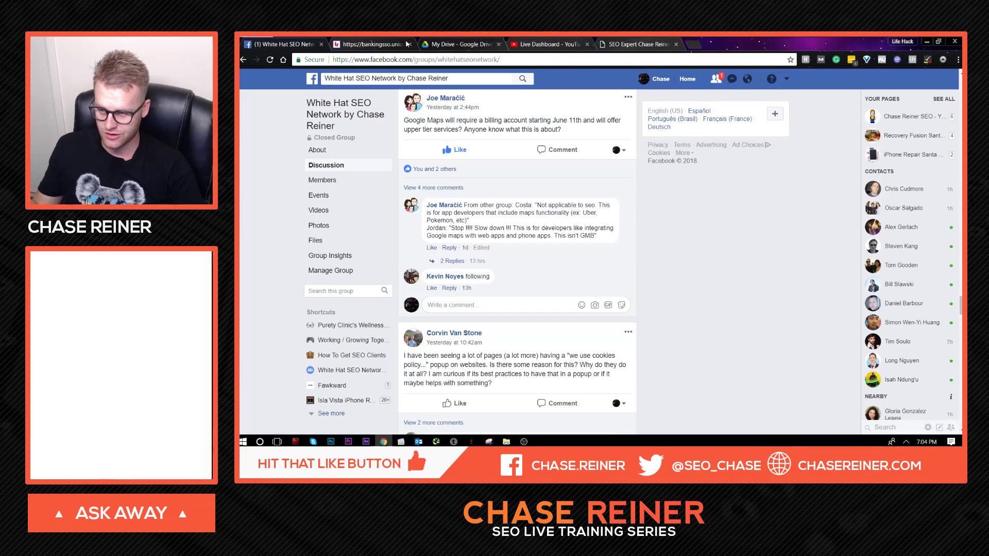
click(410, 44)
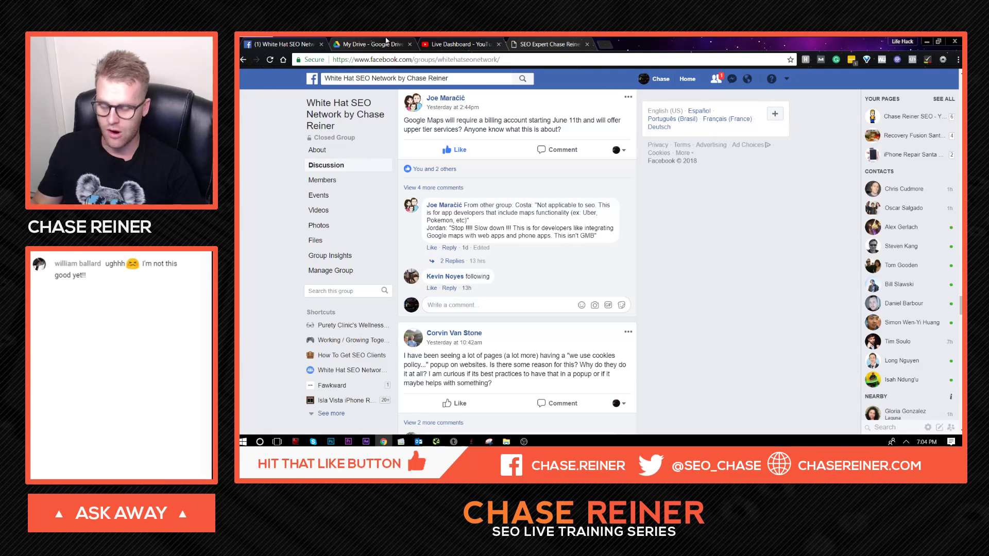
Step: Open Copy of SEO Roadmap Template v2.6.xlsx in Google Sheets from Example SEO Agency Templates > 3. Templates > SEO Roadmap Template in Drive
click(386, 41)
click(536, 169)
double_click(536, 169)
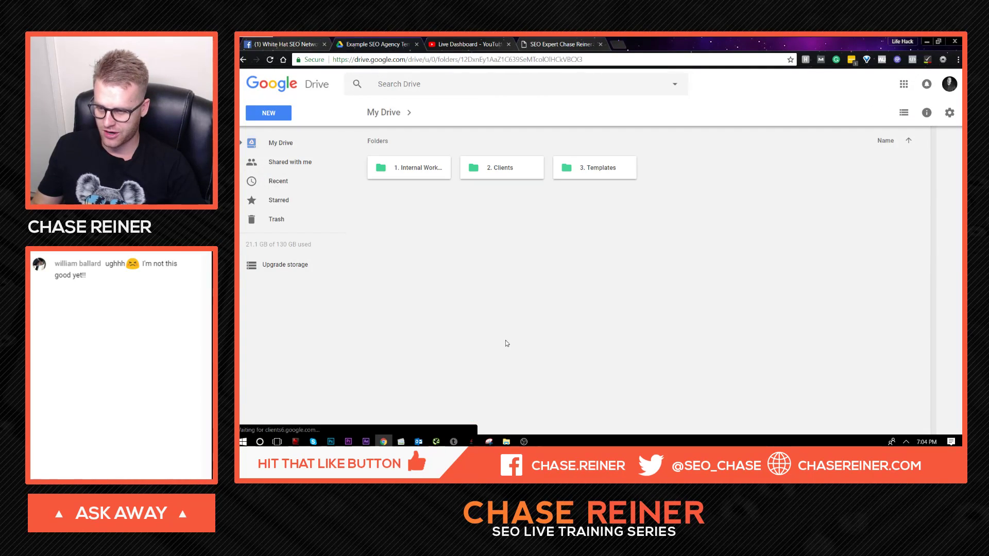
double_click(579, 171)
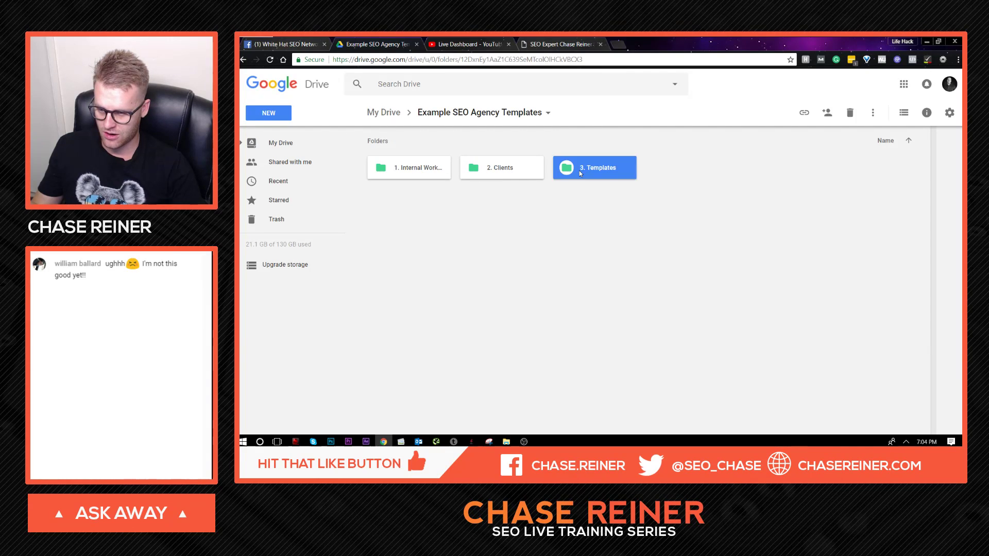
double_click(501, 174)
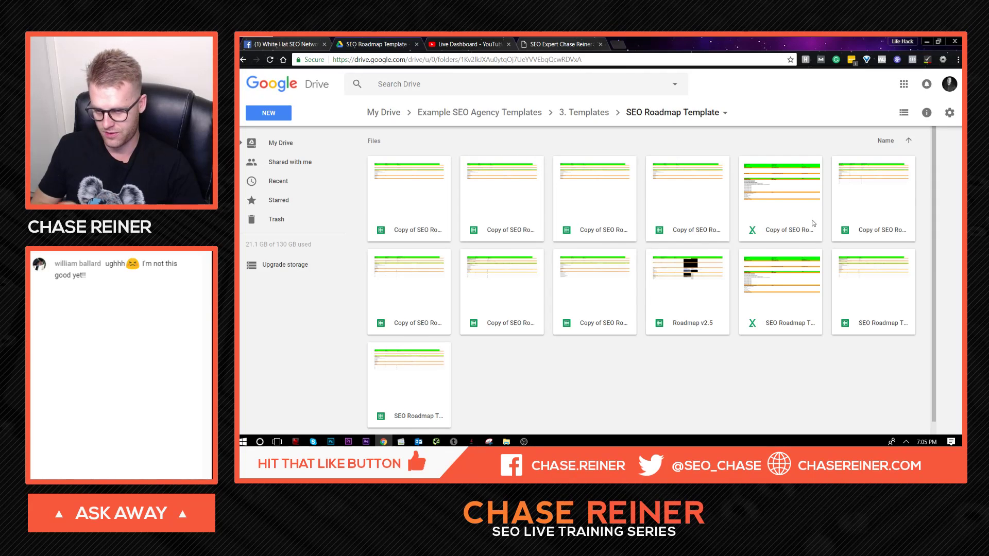
double_click(742, 198)
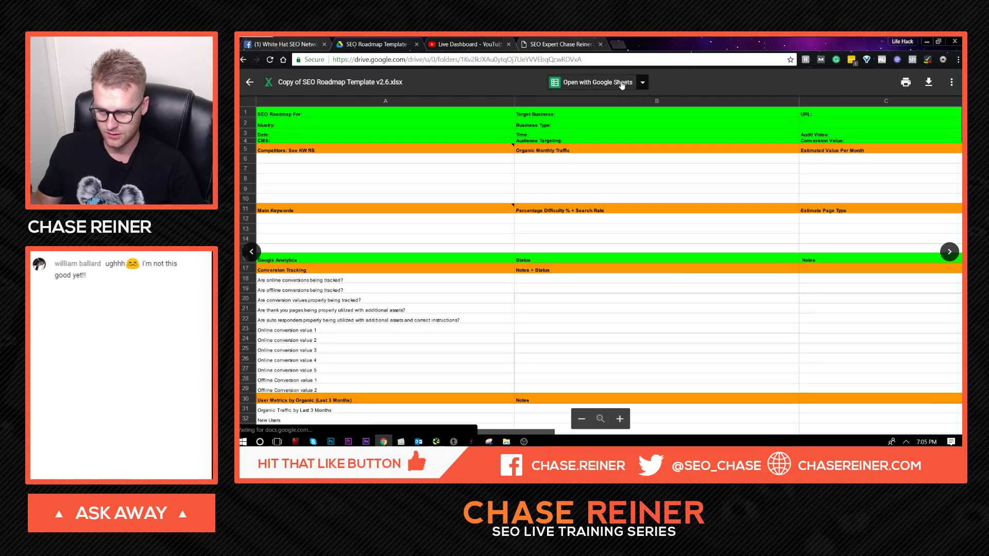
click(598, 82)
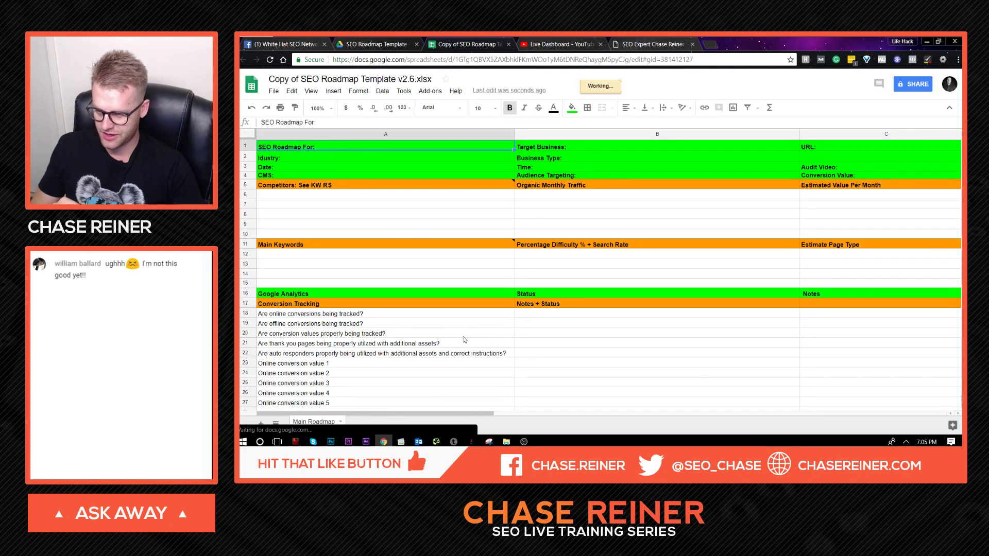
Step: Enter the client's capitalized first name after "SEO Roadmap For:" in cell A1
double_click(387, 148)
text(cha)
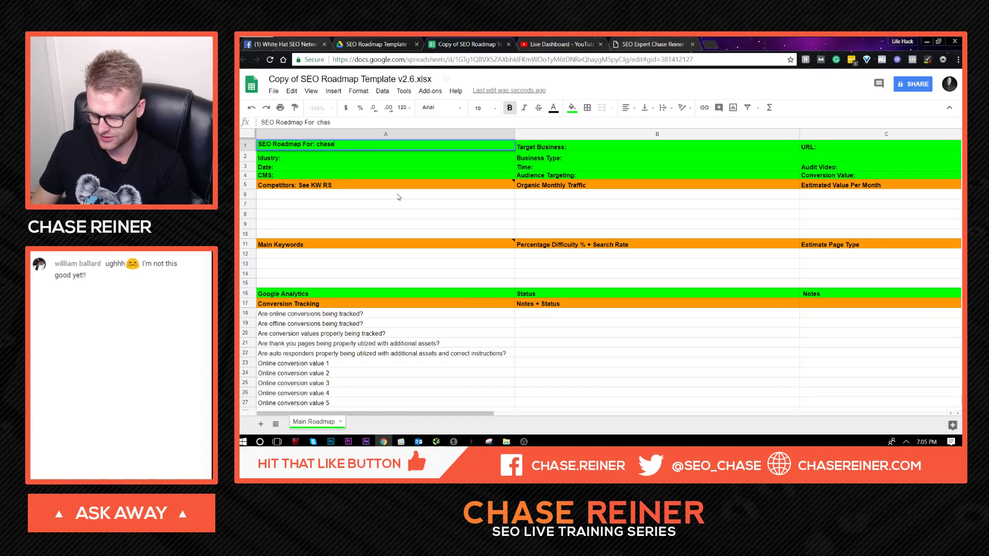
text(se)
key(BackSpace)
key(BackSpace)
key(BackSpace)
text(Chase)
key(Tab)
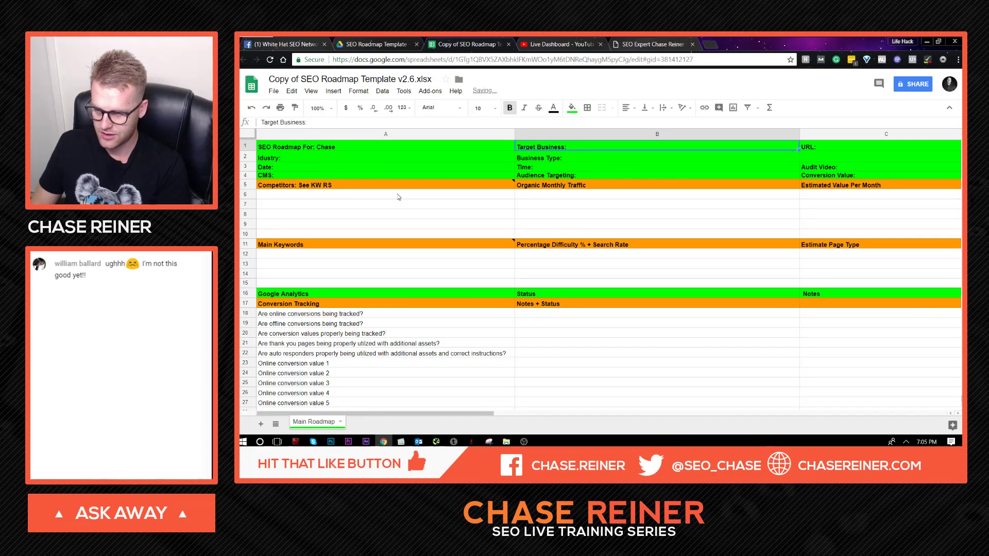
Step: Enter "National SEO Business" after "Target Business:" in cell B1
double_click(582, 148)
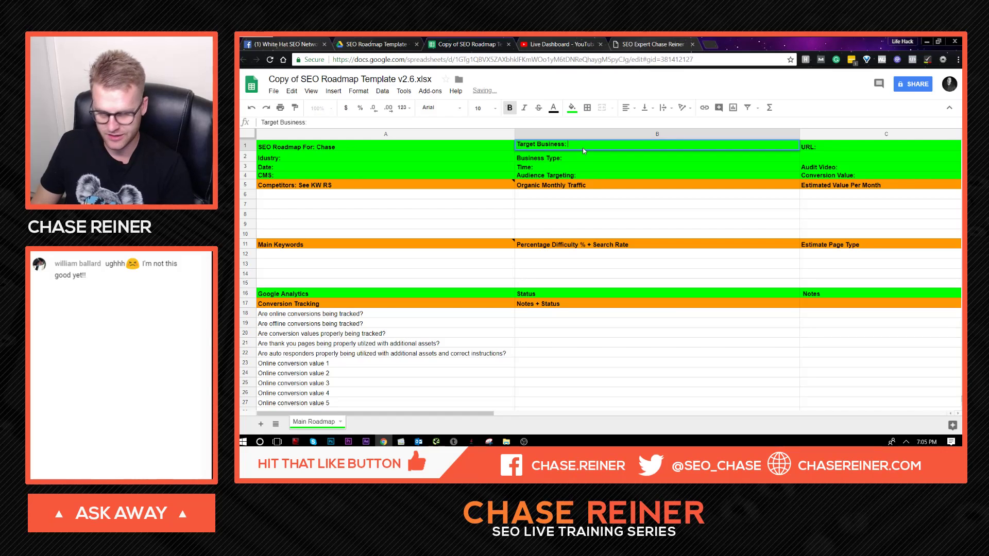
text(SE)
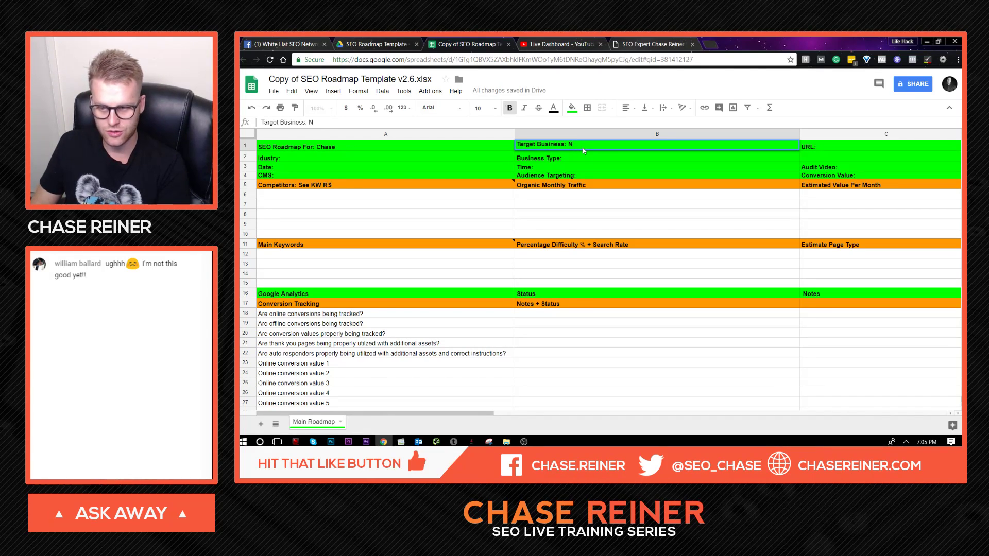
text(tional SEO Business)
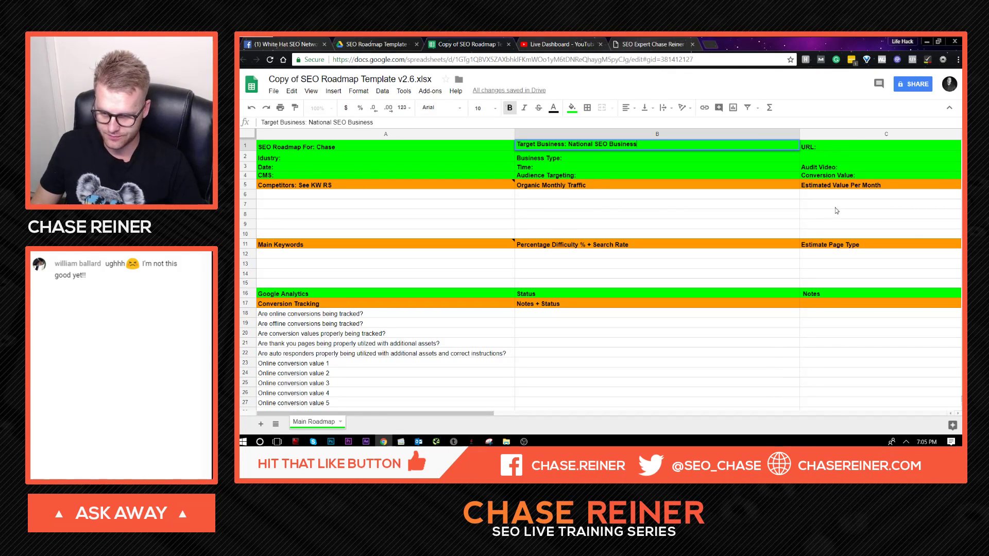
Step: Enter "chasereiner.com" after "URL:" in cell C1
double_click(845, 142)
text(cas)
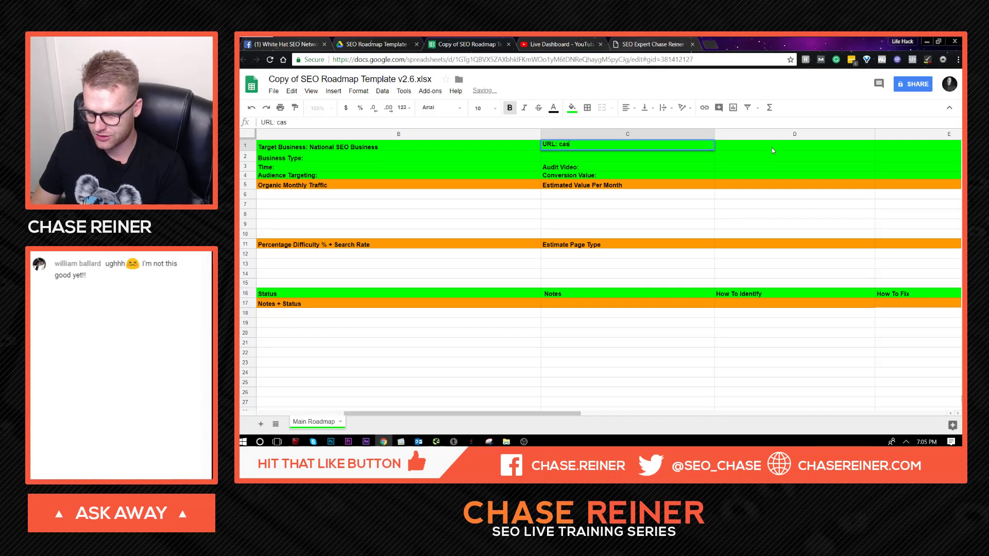
text(asereiner.com)
key(Tab)
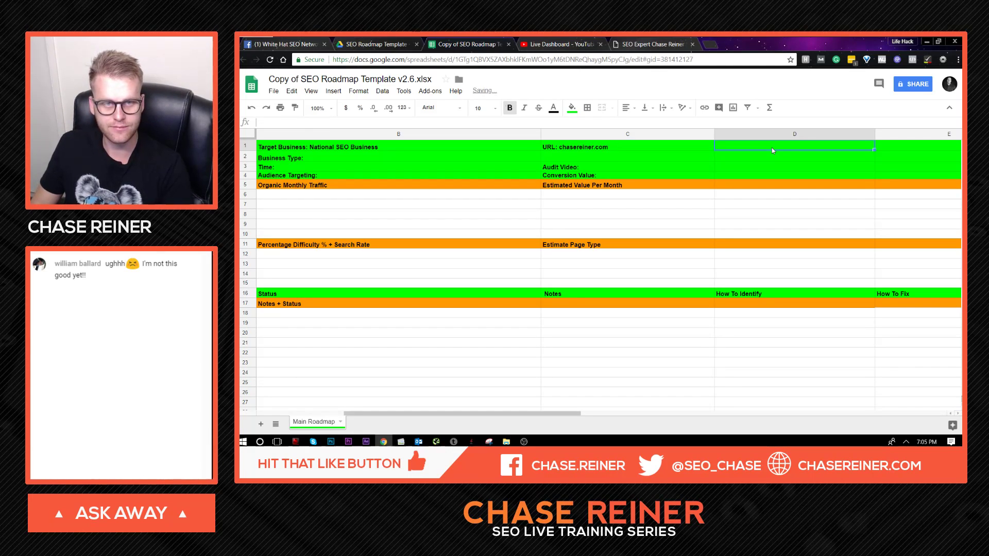
Step: Enter "Marketing" as the industry after the existing label in cell A2
click(651, 244)
drag(474, 410, 387, 410)
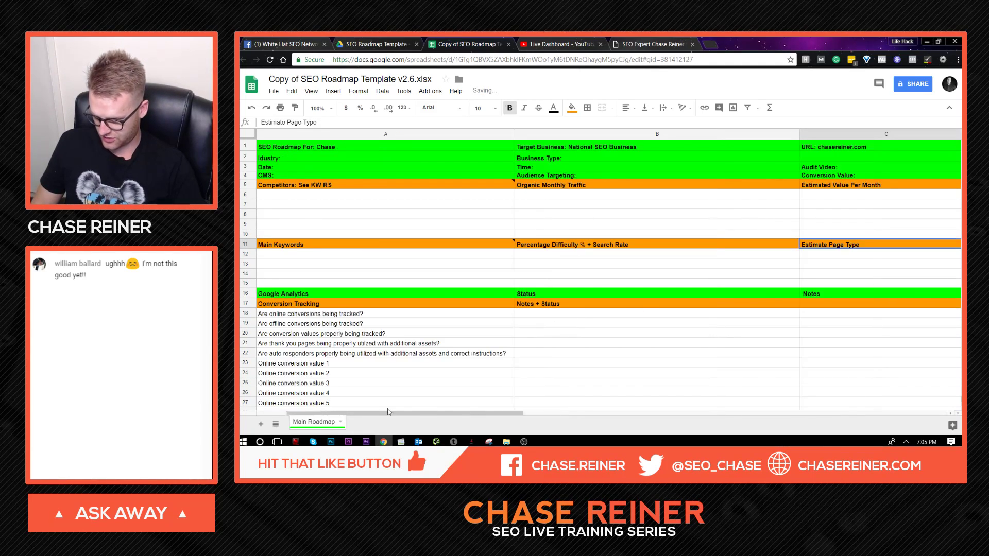
click(425, 227)
double_click(327, 159)
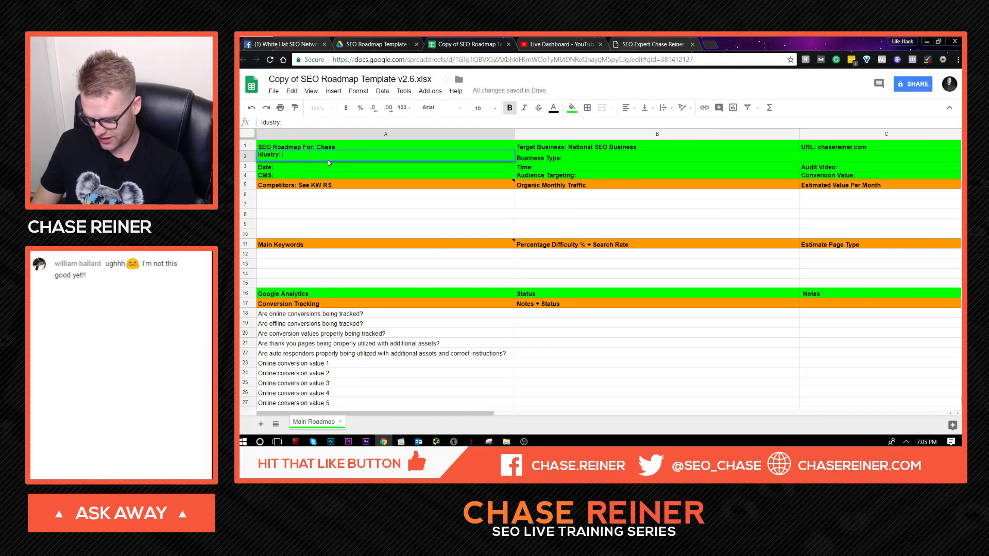
text(SEO)
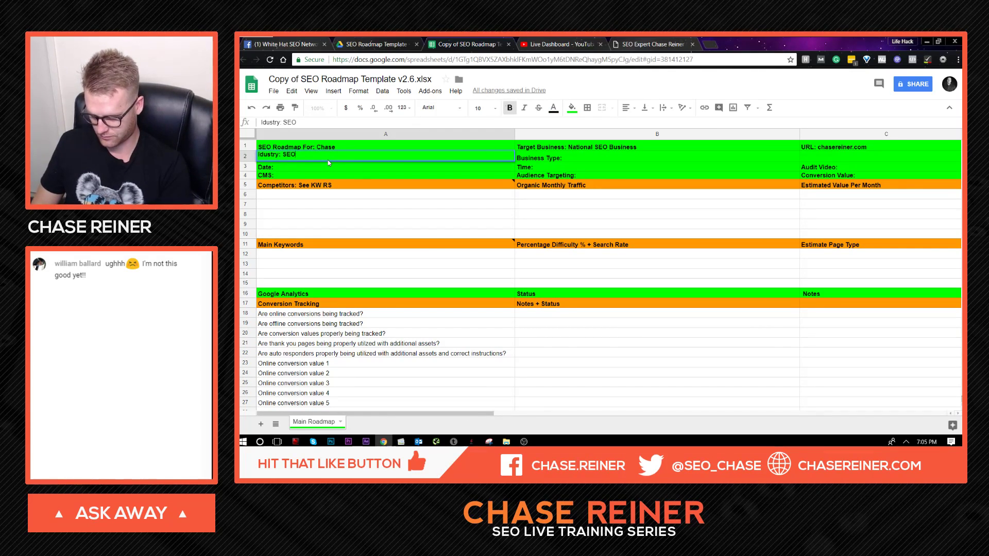
key(BackSpace)
key(BackSpace)
key(BackSpace)
text(Marketing)
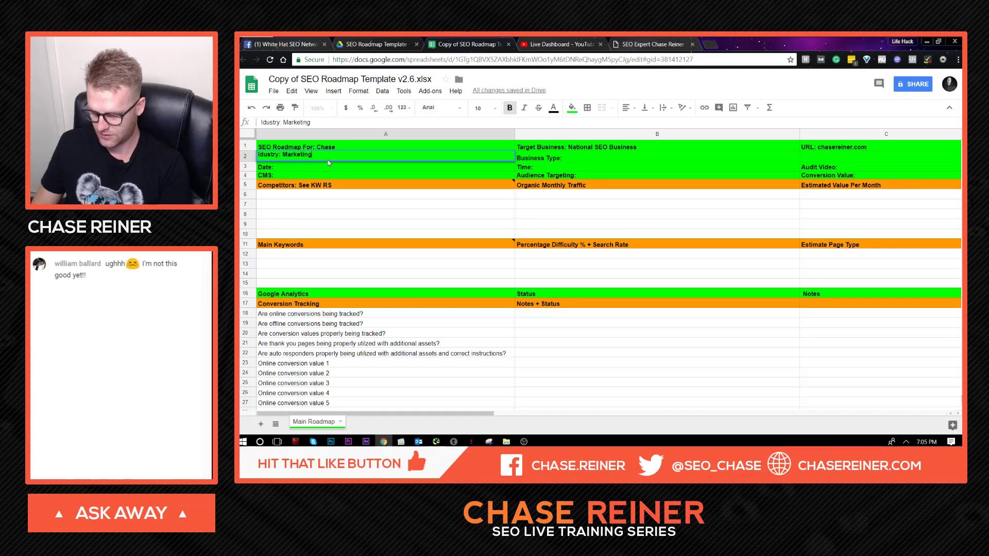
key(Tab)
key(BackSpace)
click(437, 237)
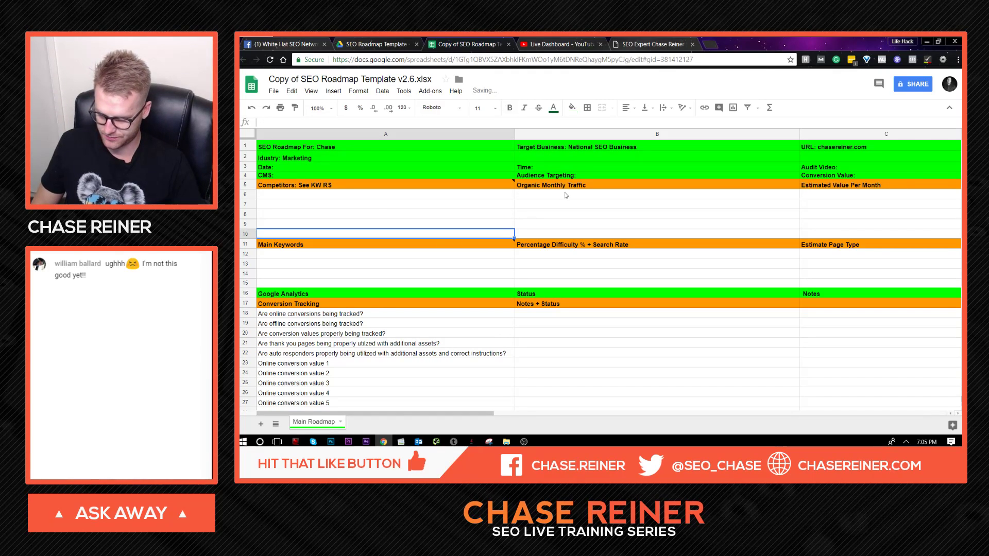
key(ctrl+z)
Step: Enter "National" after "Business Type:" in cell B2
double_click(567, 156)
text(National)
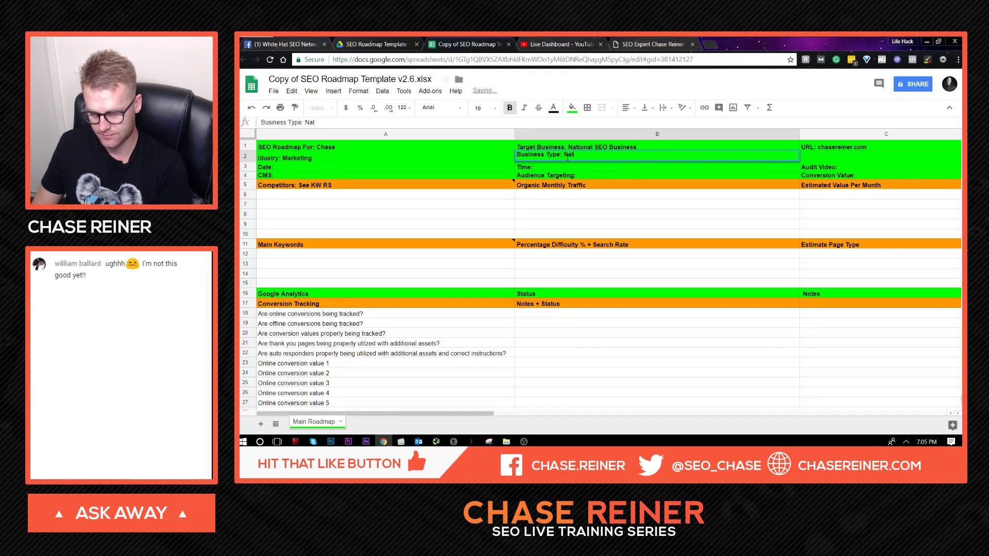
key(Tab)
click(547, 225)
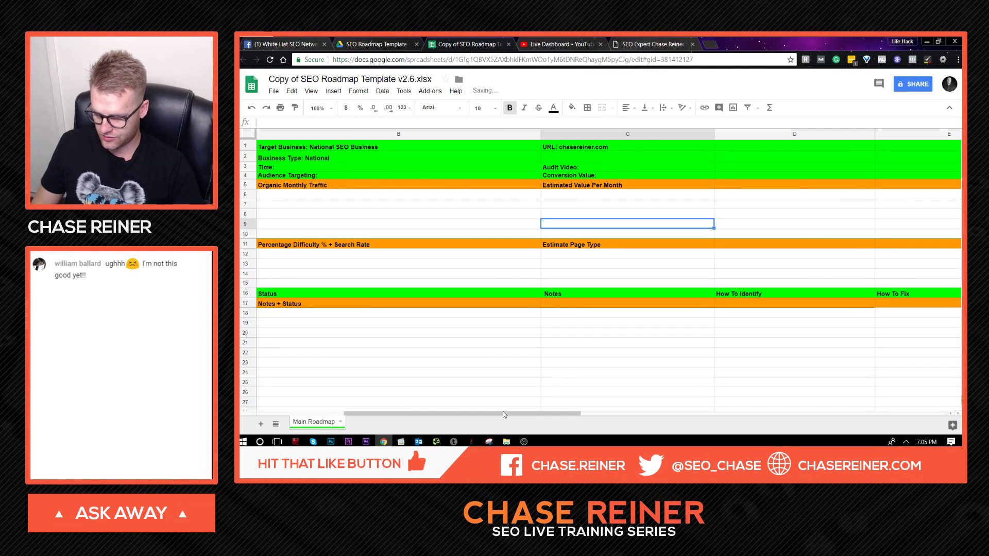
Step: Enter "May 3, 2018" after "Date:" in cell A3
drag(502, 411, 415, 412)
double_click(360, 165)
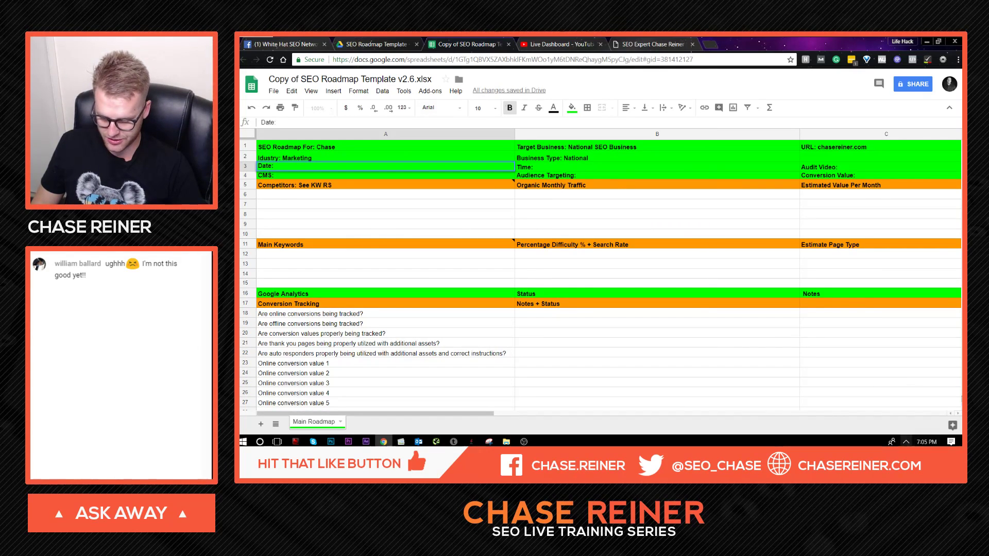
click(927, 442)
click(642, 176)
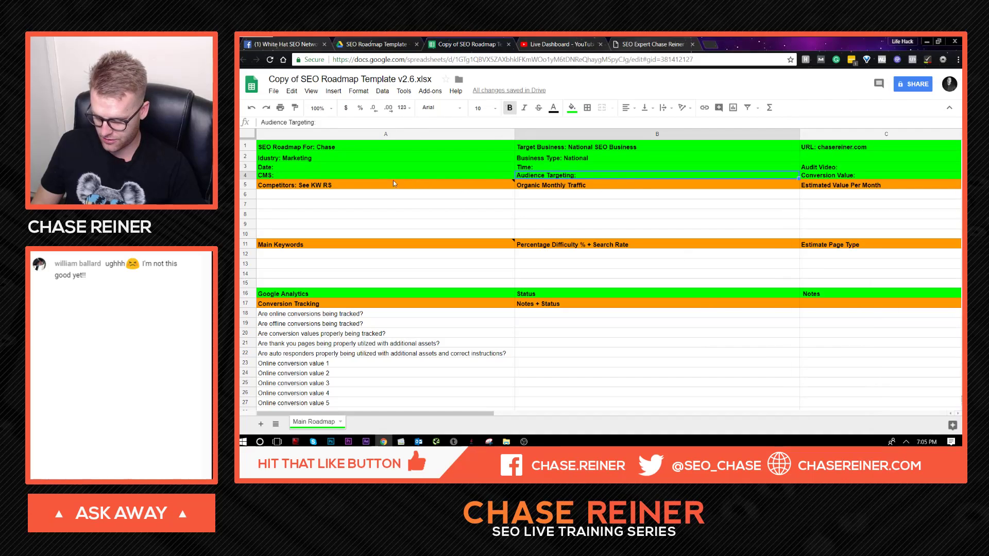
double_click(357, 165)
text(<)
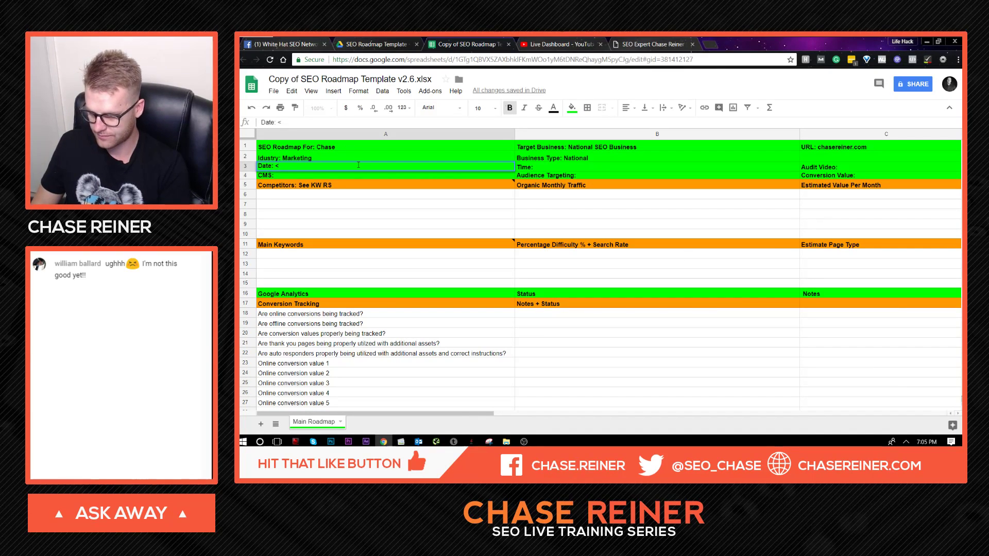
text(May 3, 2)
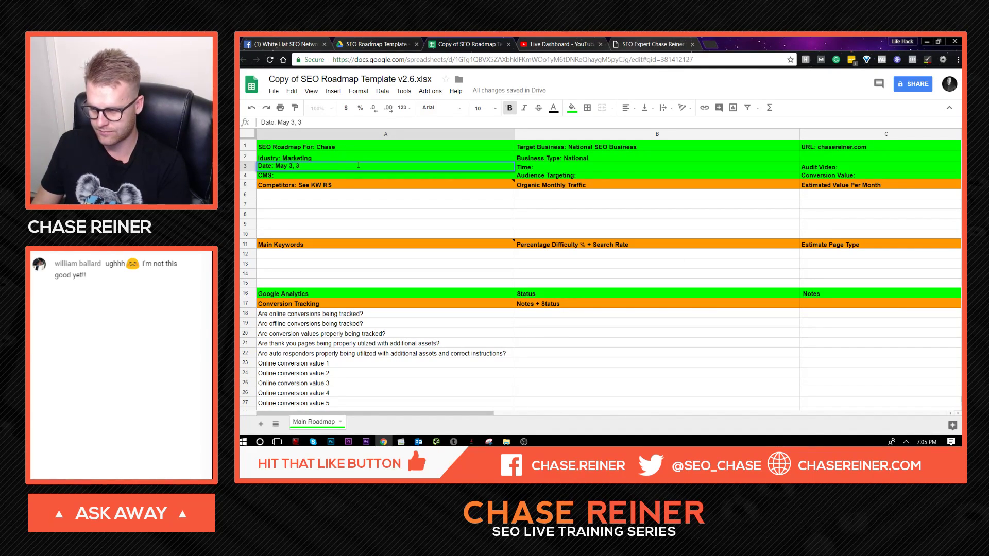
text(018)
key(Tab)
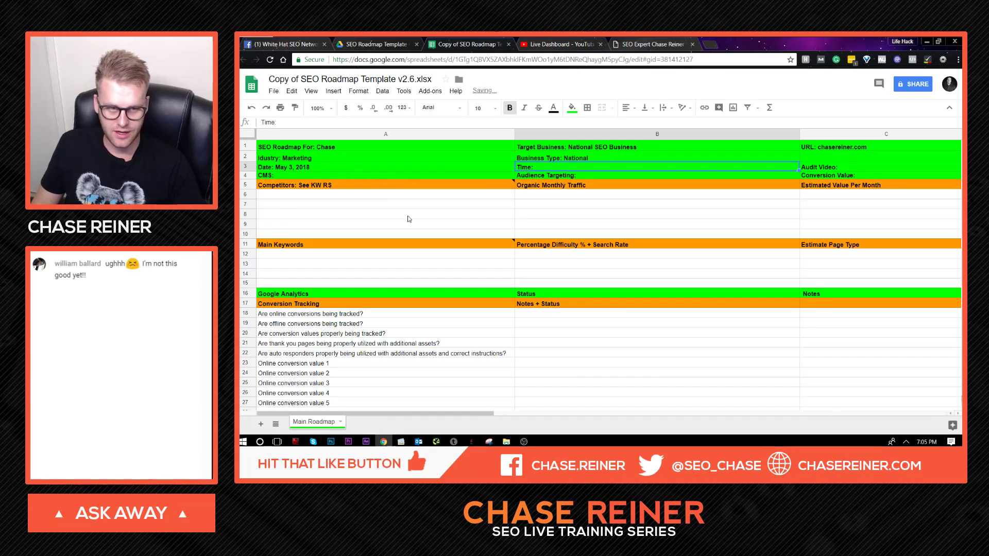
Step: Enter "7:05 PM PST" after "Time:" in cell B3
double_click(560, 170)
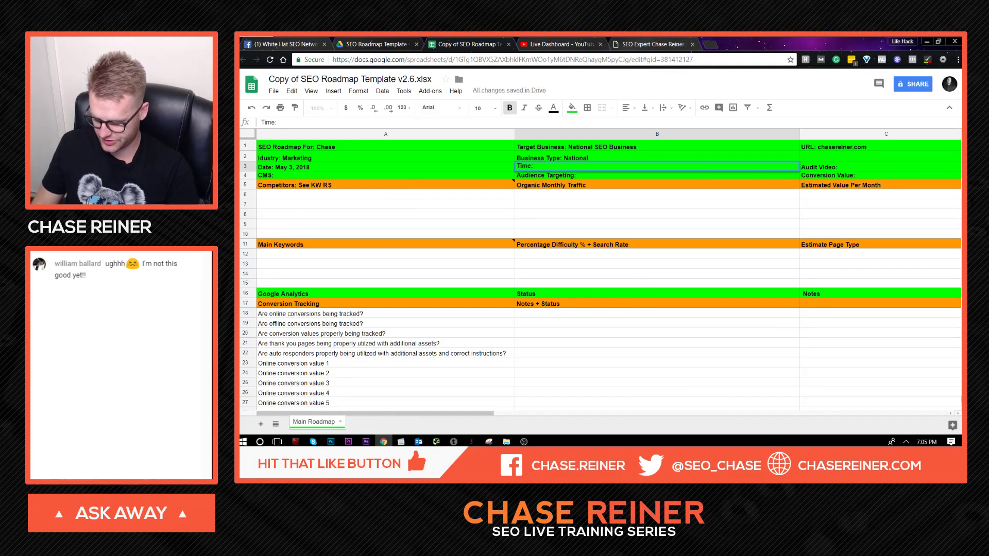
text(78)
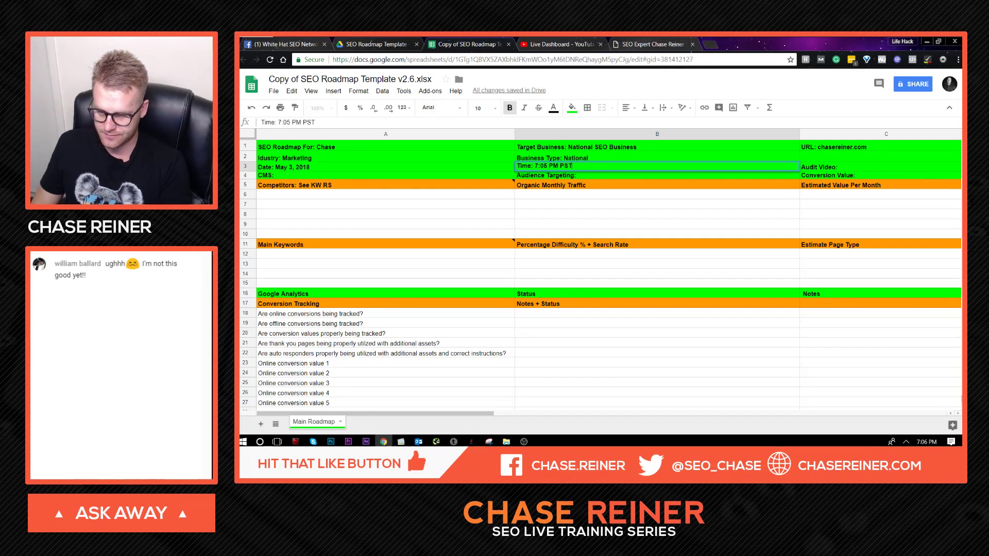
key(Return)
key(super+d)
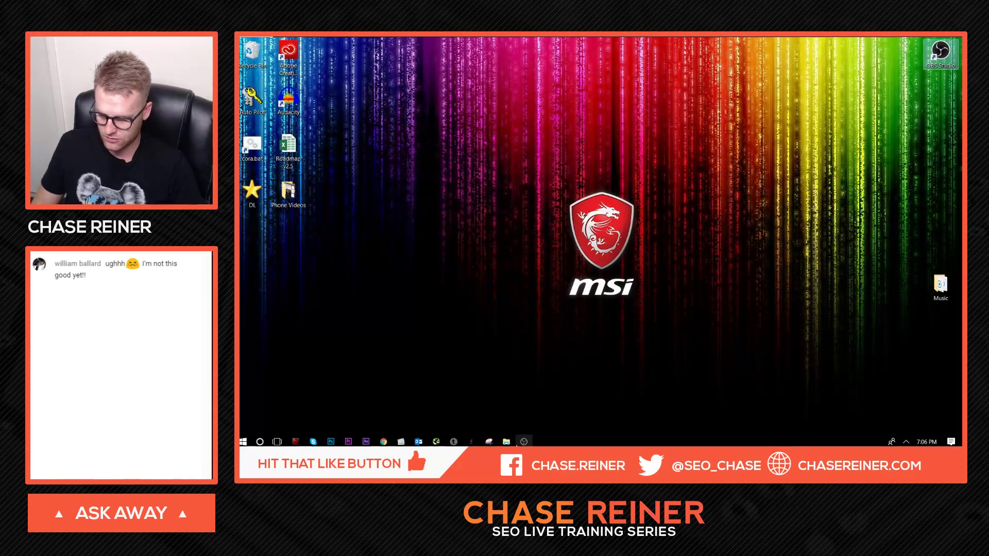
key(super+d)
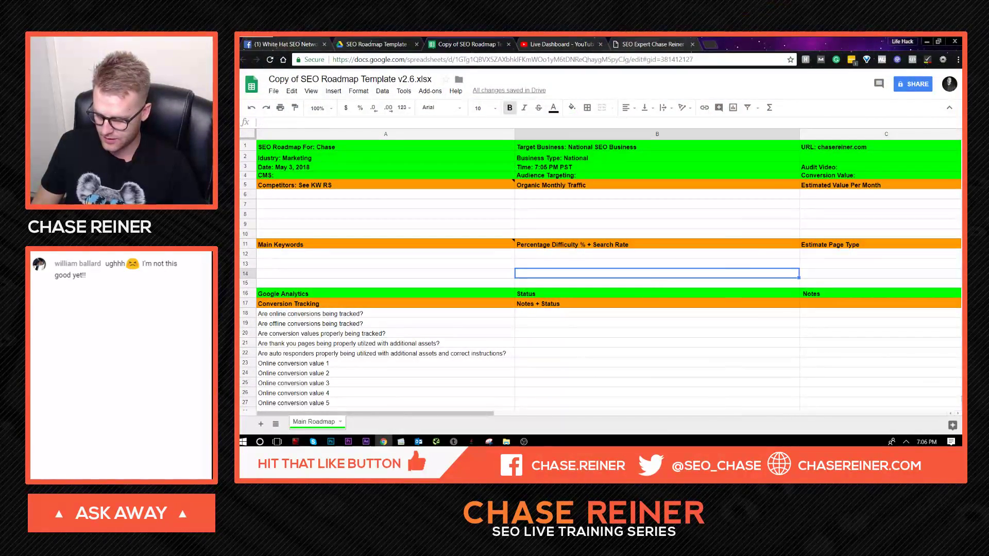
key(super)
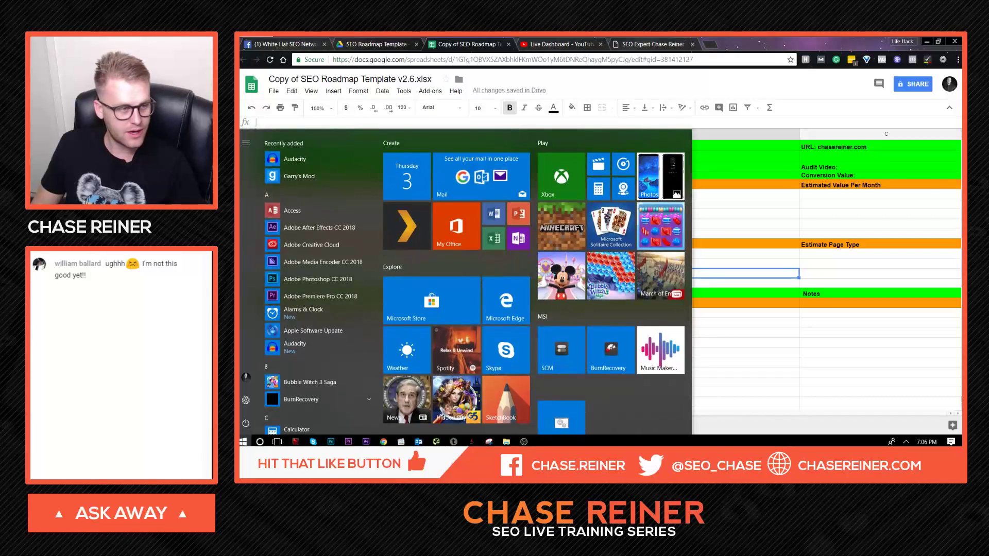
key(super)
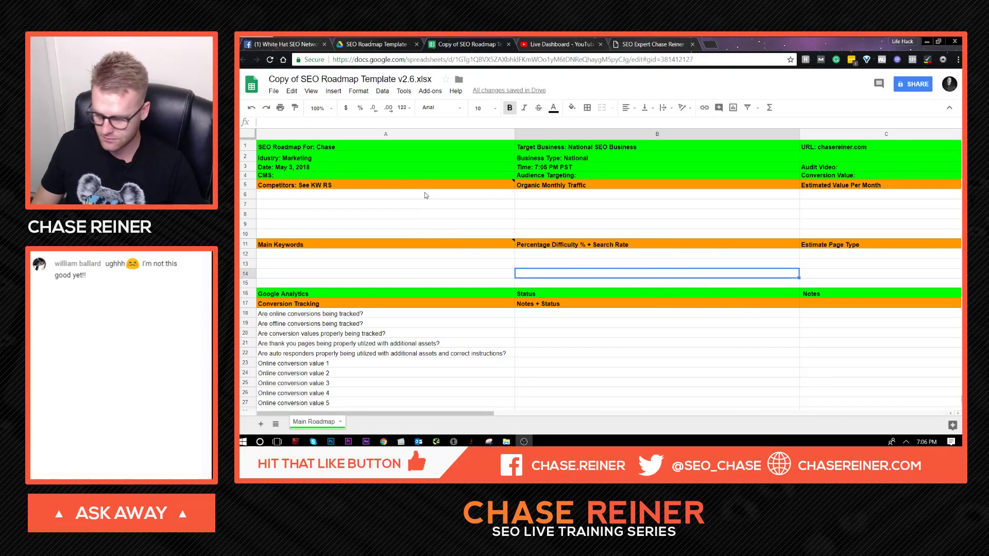
Step: Enter "Wordpress" after "CMS:" in cell A4
double_click(375, 176)
text(Wordpress)
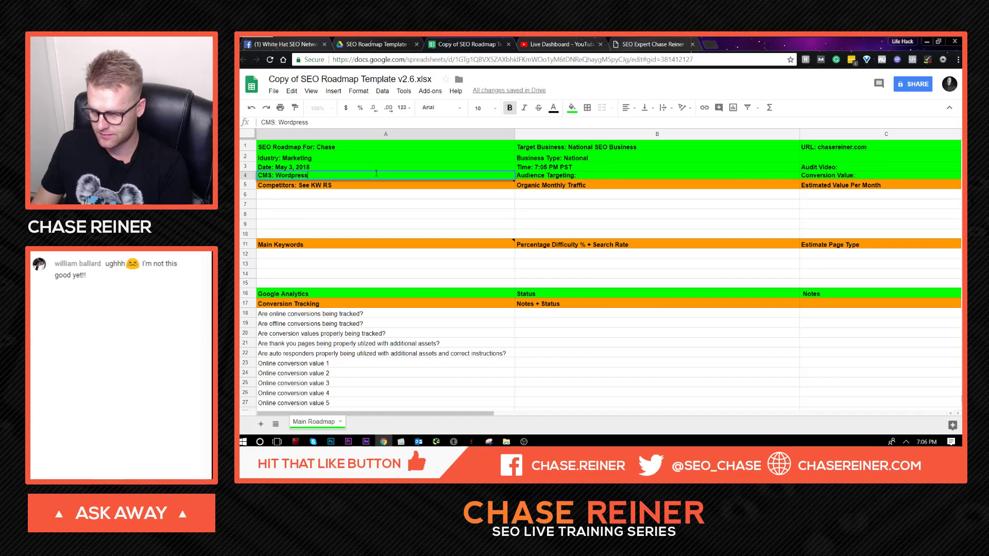
key(Tab)
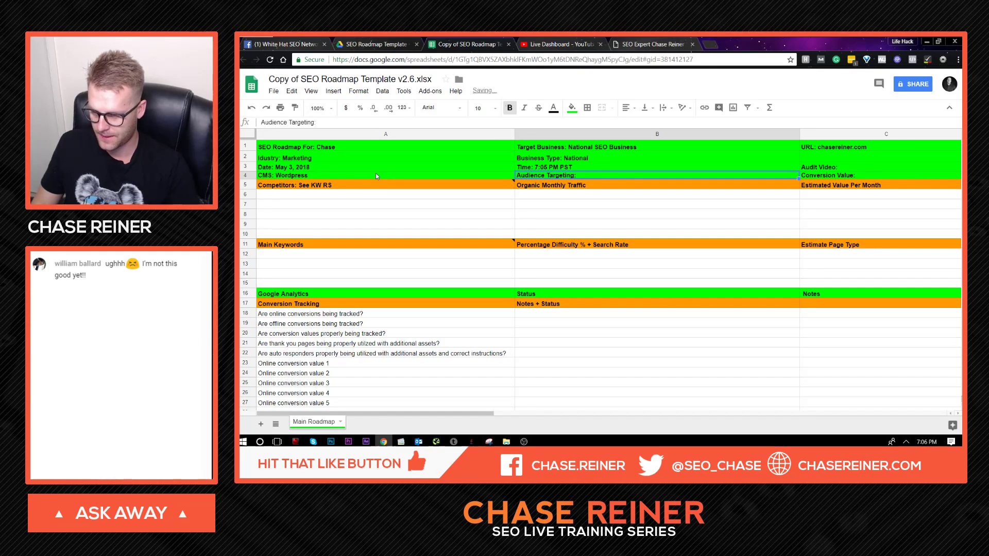
Step: Enter "National" after "Audience Targeting:" in cell B4
double_click(590, 176)
text(L)
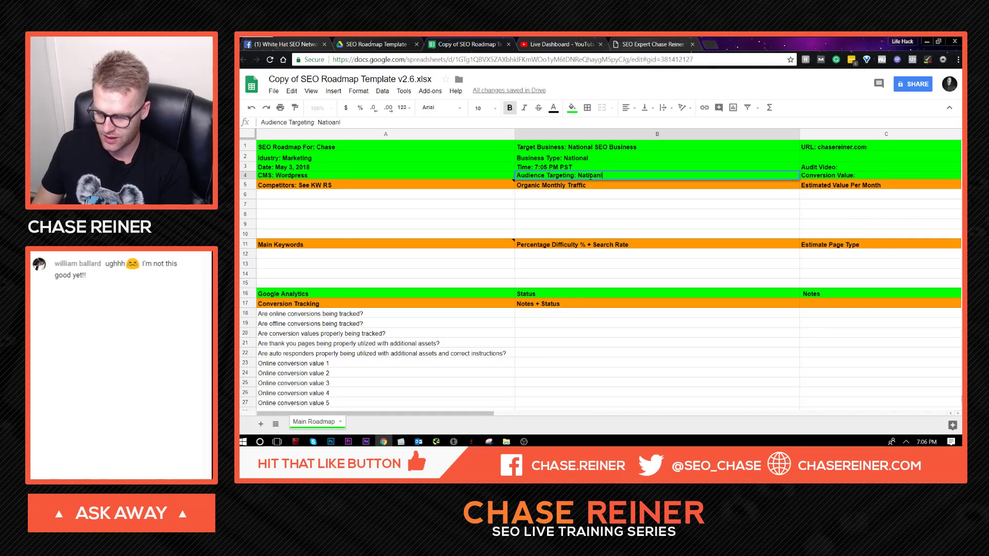
text(atioanl)
scroll(590, 176, right, 5)
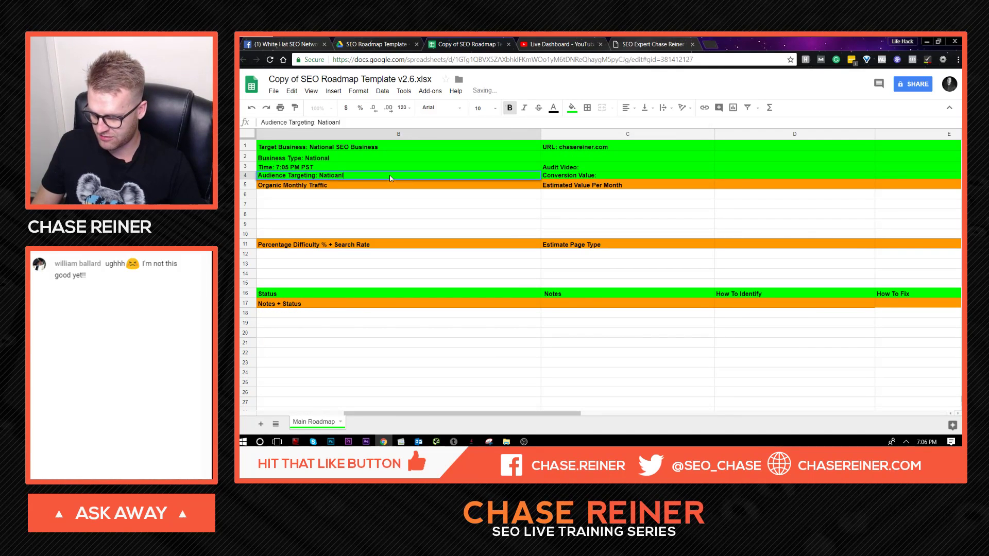
key(BackSpace)
key(BackSpace)
key(BackSpace)
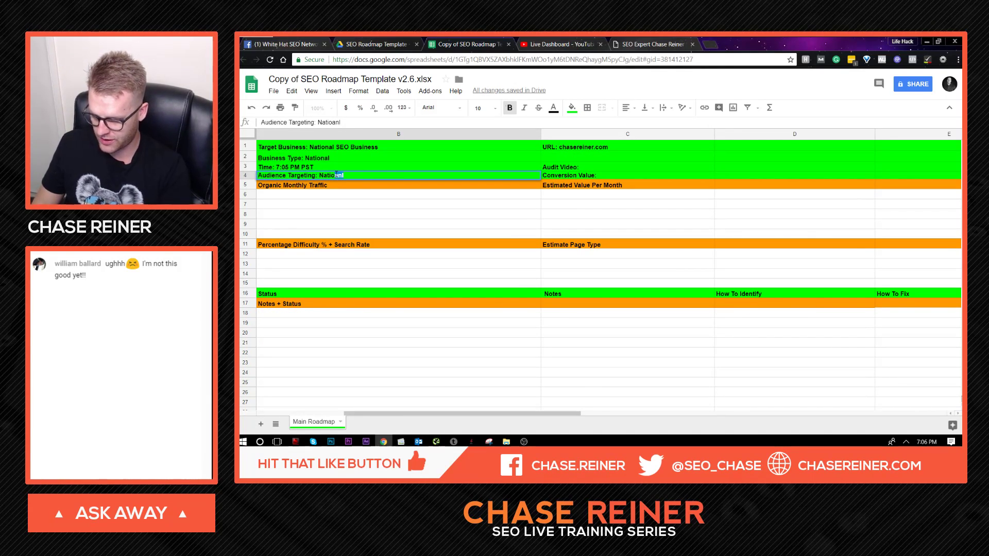
text(noa)
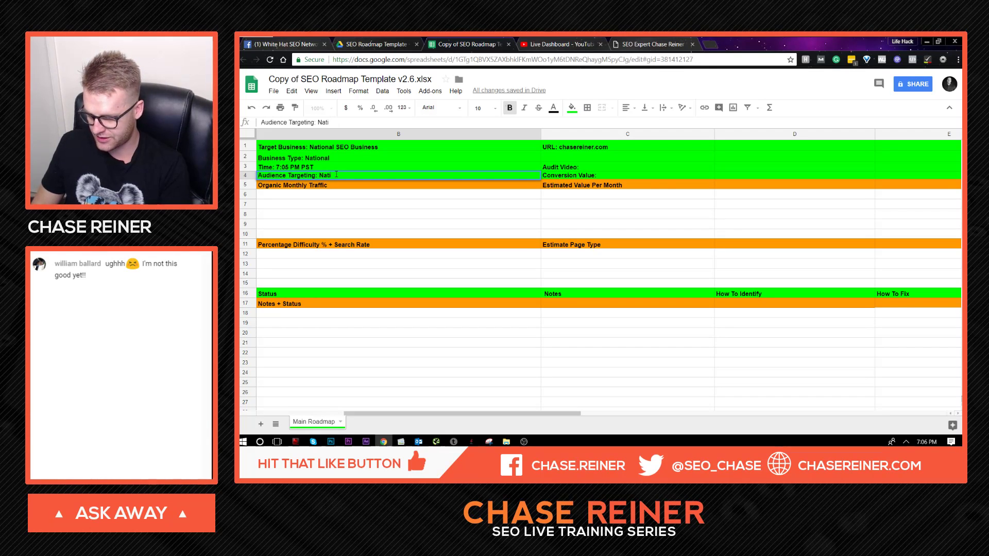
text(l)
click(381, 305)
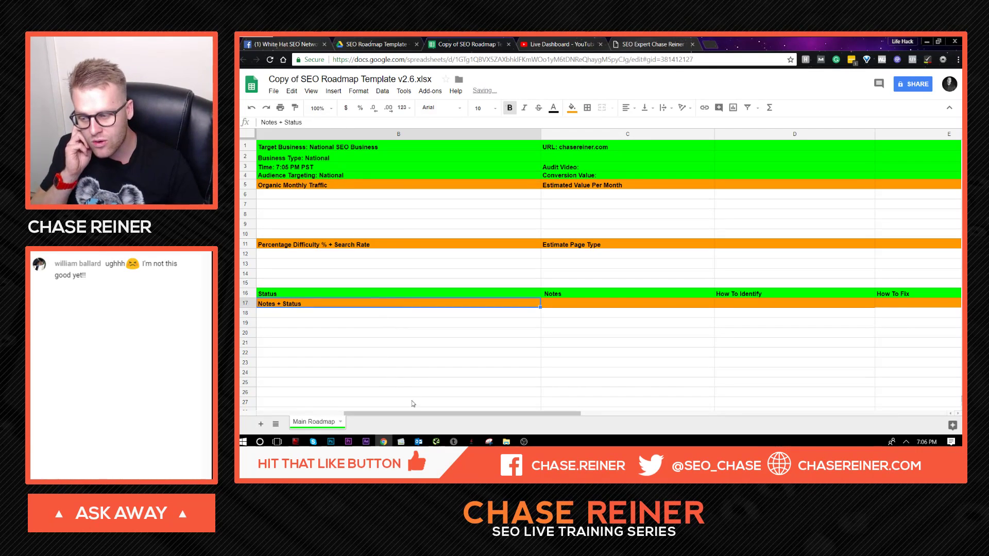
drag(359, 413, 285, 406)
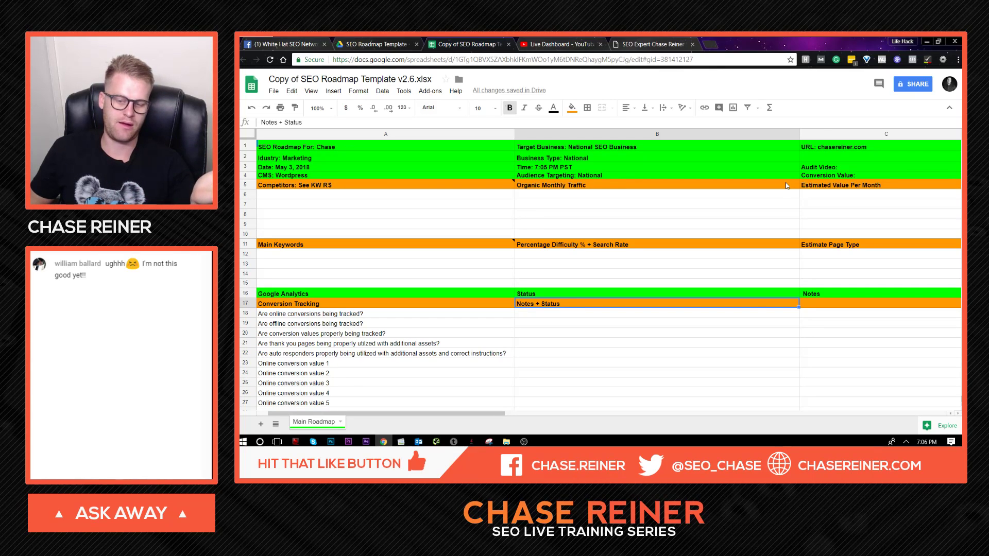
Step: Switch to the Windows Calculator and divide 1500 by 5 to work out the conversion value
click(244, 442)
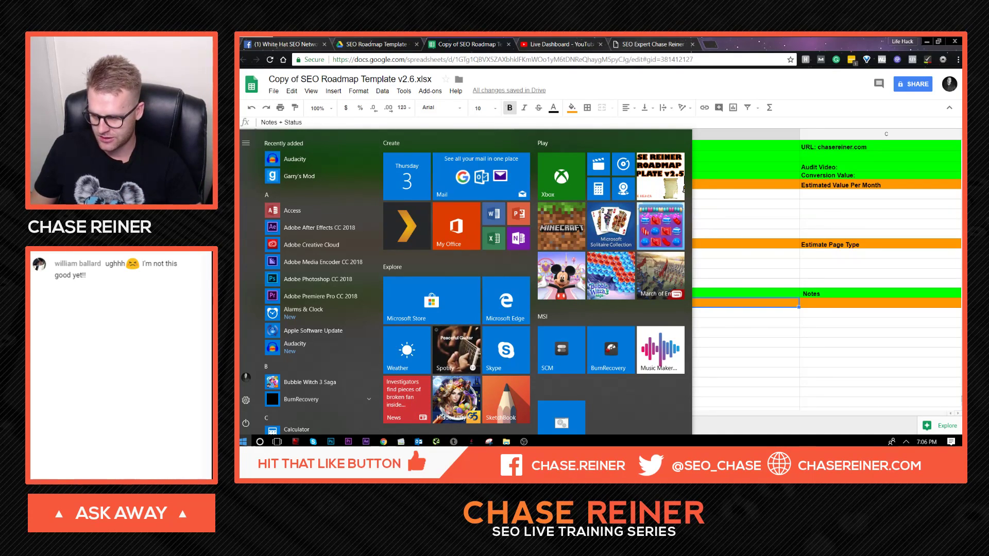
text(calc)
key(Return)
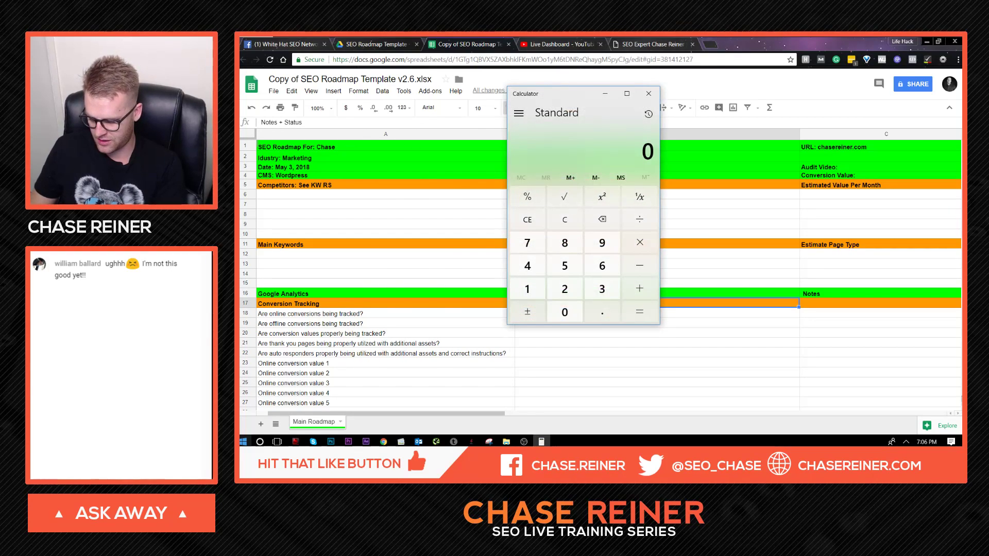
text(1500)
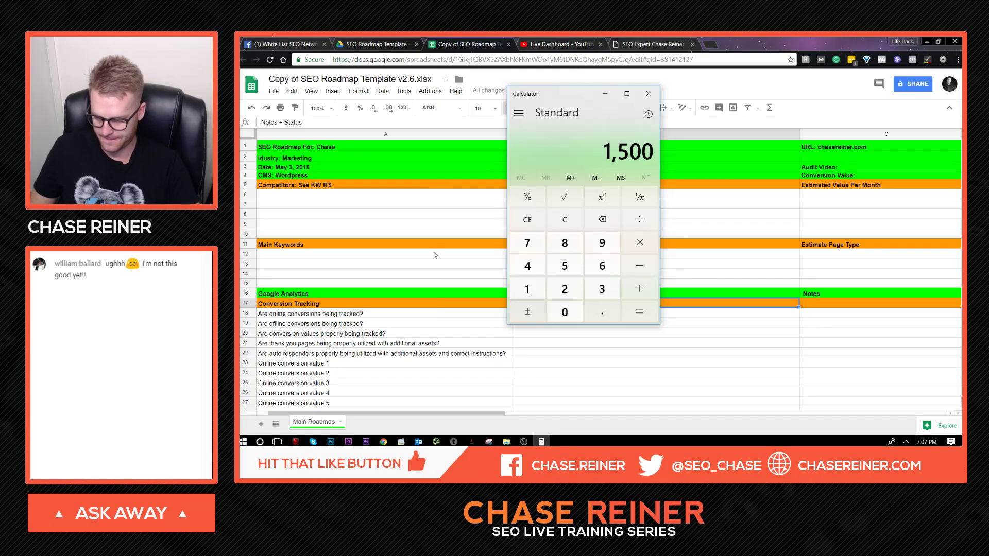
text(/5)
click(639, 319)
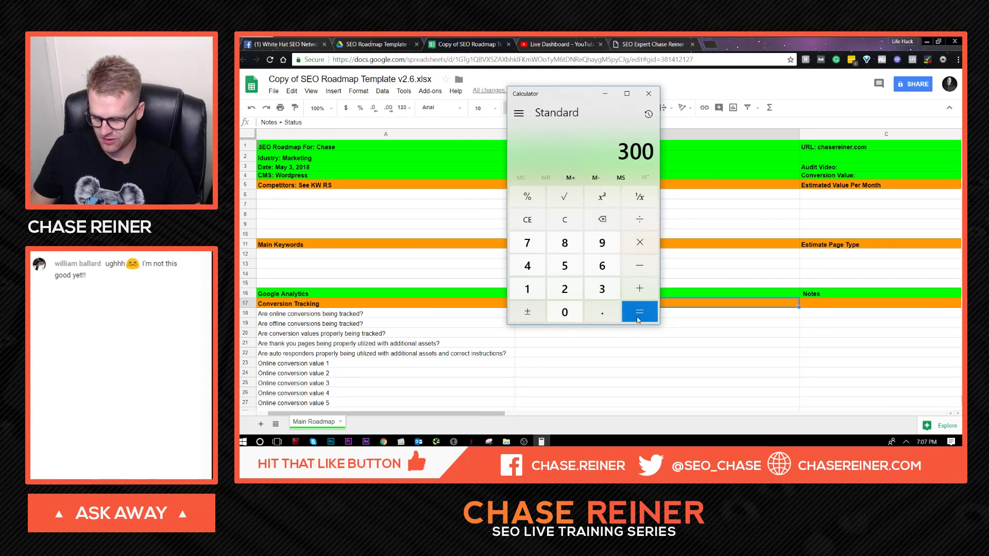
Step: Return to the roadmap spreadsheet and enter "$300" after "Conversion Value:" in cell C4
click(813, 254)
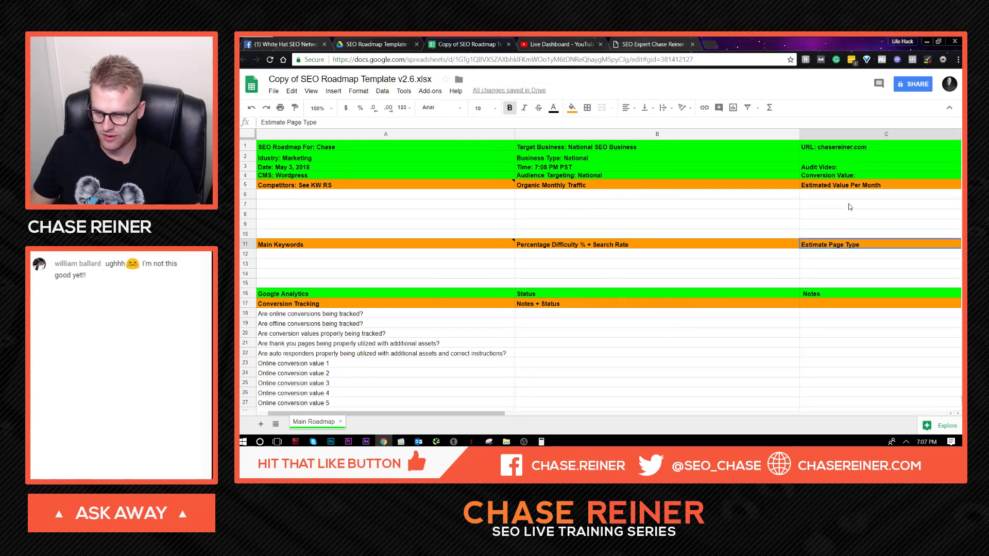
click(858, 194)
click(861, 177)
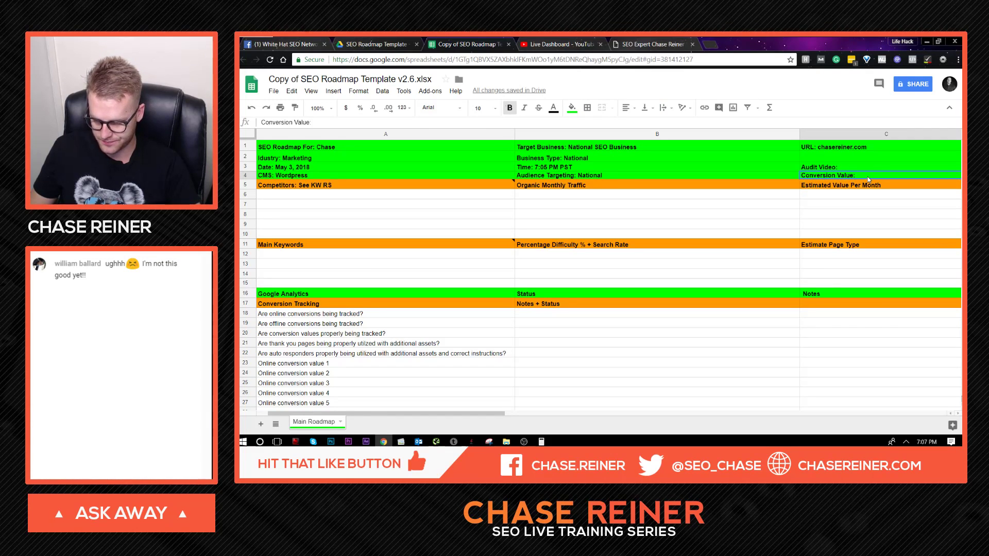
double_click(869, 178)
text(30)
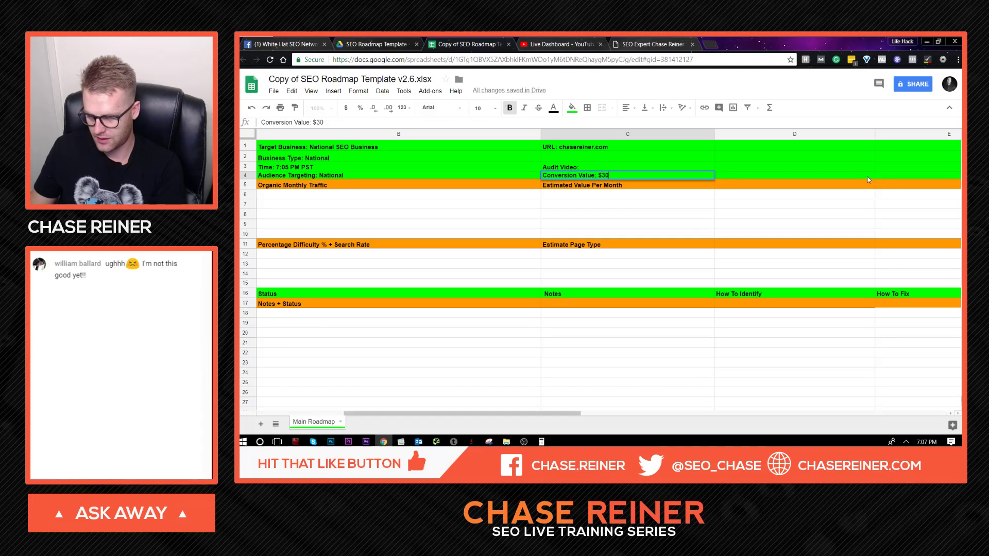
text(00)
click(867, 177)
double_click(692, 177)
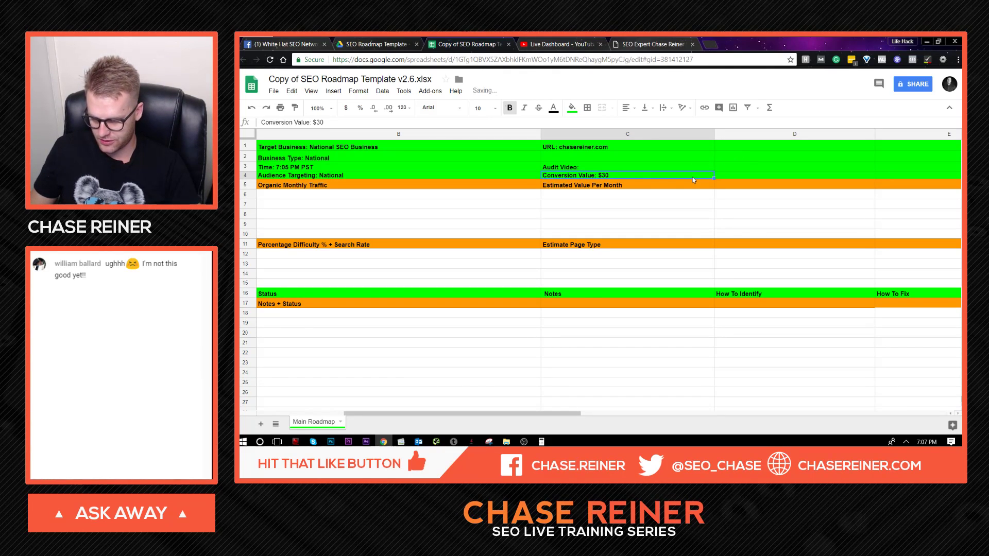
text(0)
key(Tab)
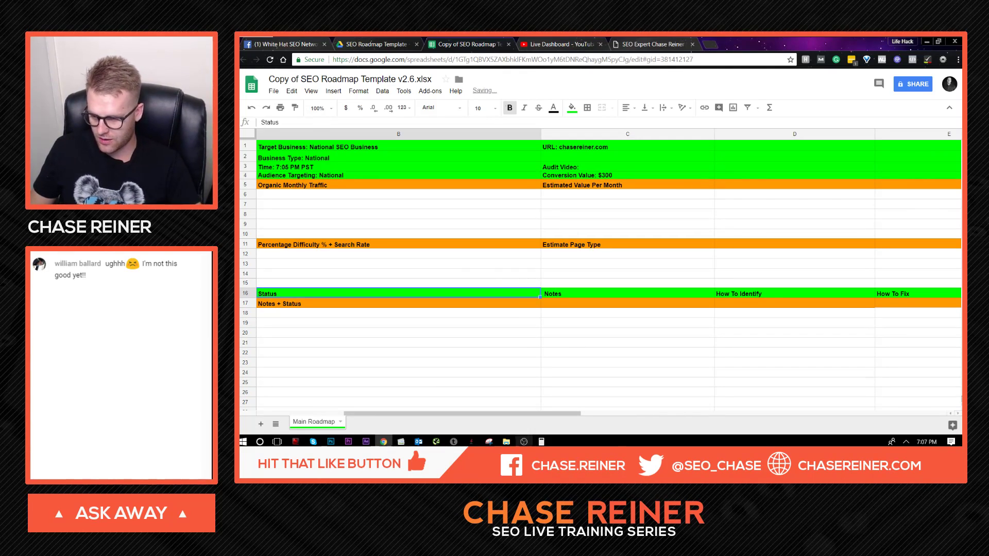
Step: Open cell A6, the first row under the "Competitors: See KW RS" heading, for editing
drag(471, 414, 348, 415)
click(395, 266)
double_click(401, 195)
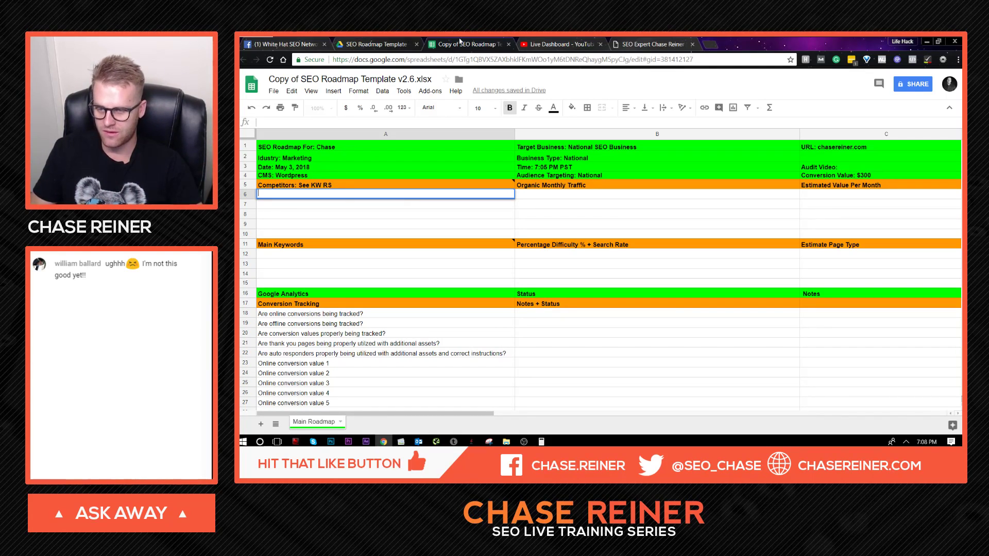
Step: Search Google for "seo consultant" in a new tab
click(621, 43)
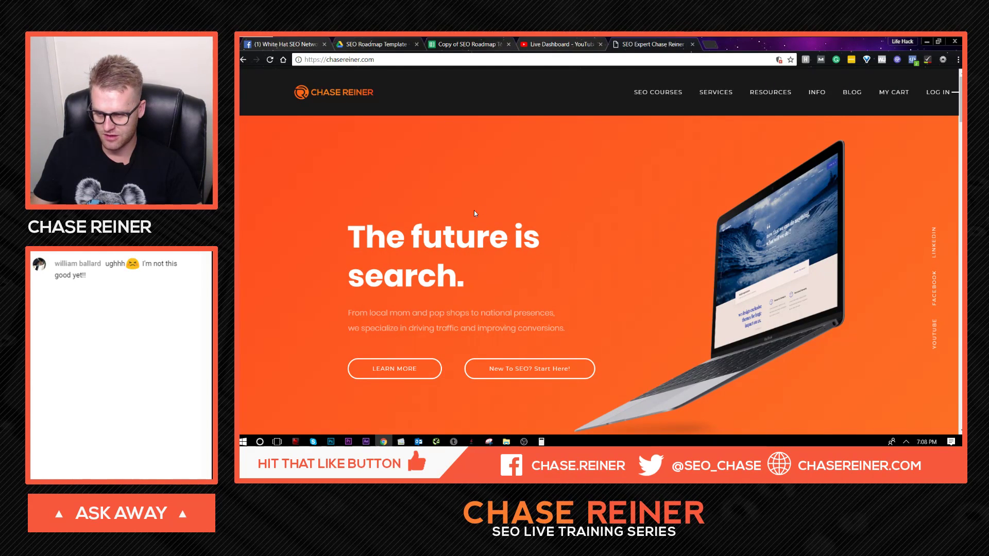
click(708, 44)
text(seo expet)
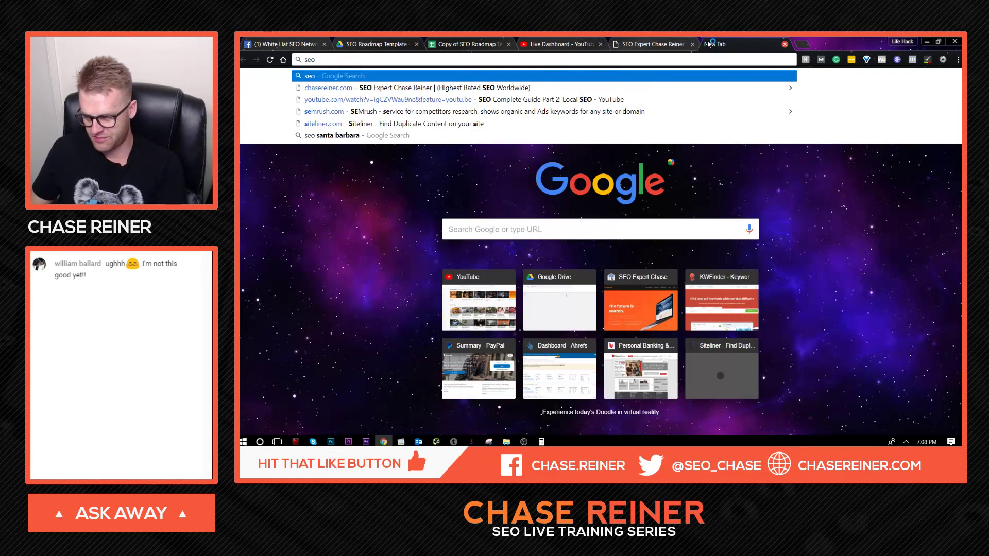
key(BackSpace)
key(BackSpace)
key(BackSpace)
key(BackSpace)
key(BackSpace)
key(BackSpace)
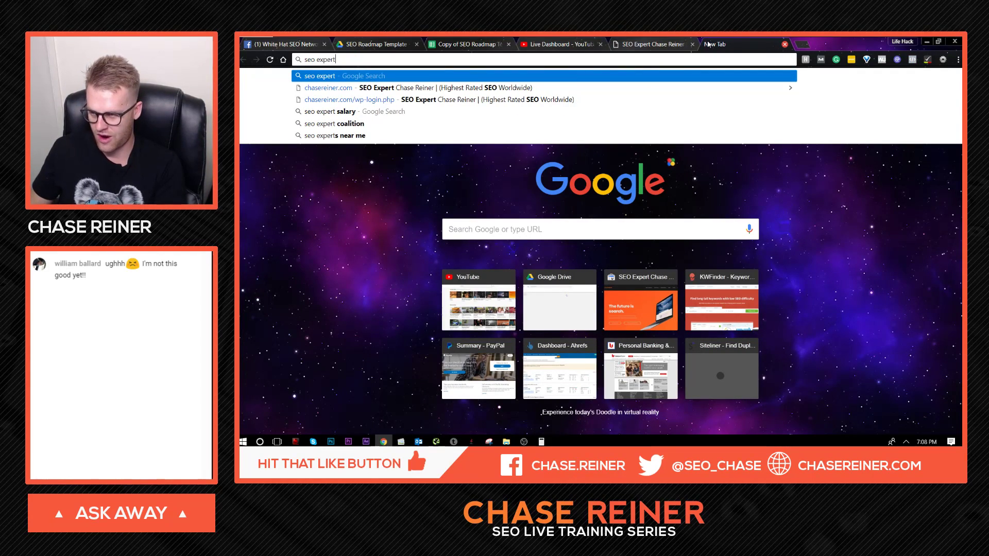
text(consultant)
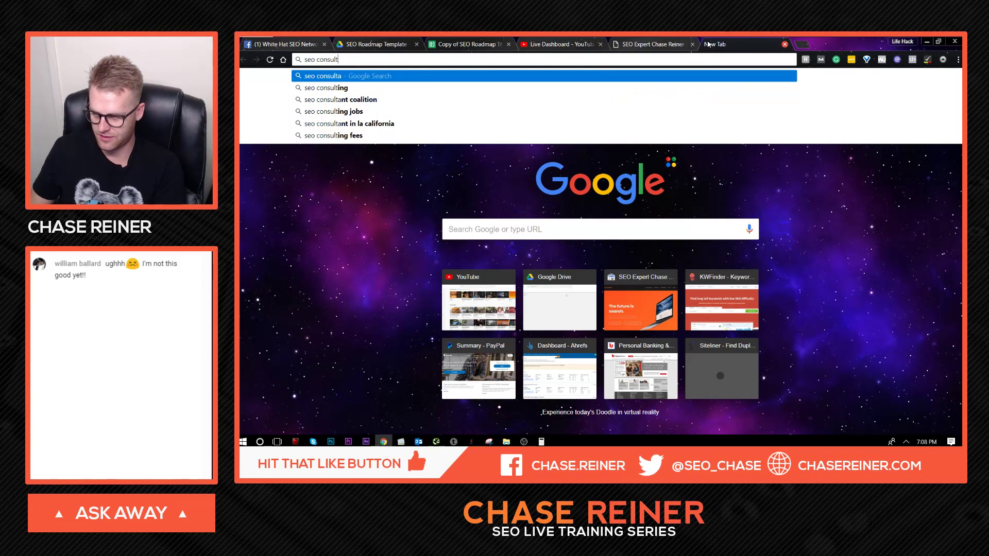
key(Return)
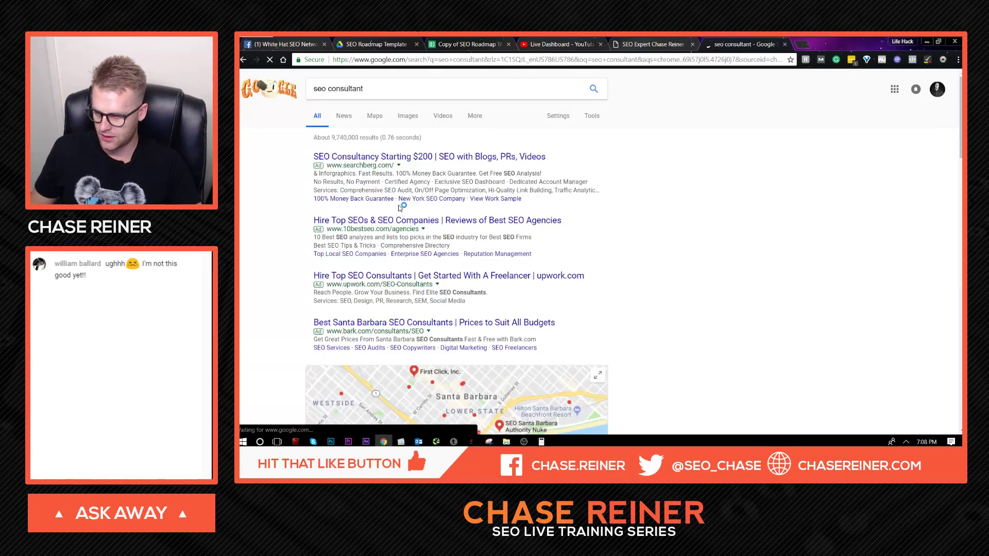
Step: Look through the organic results for a competing independent SEO consultant's site and copy its URL
scroll(400, 211, down, 7)
scroll(400, 211, down, 4)
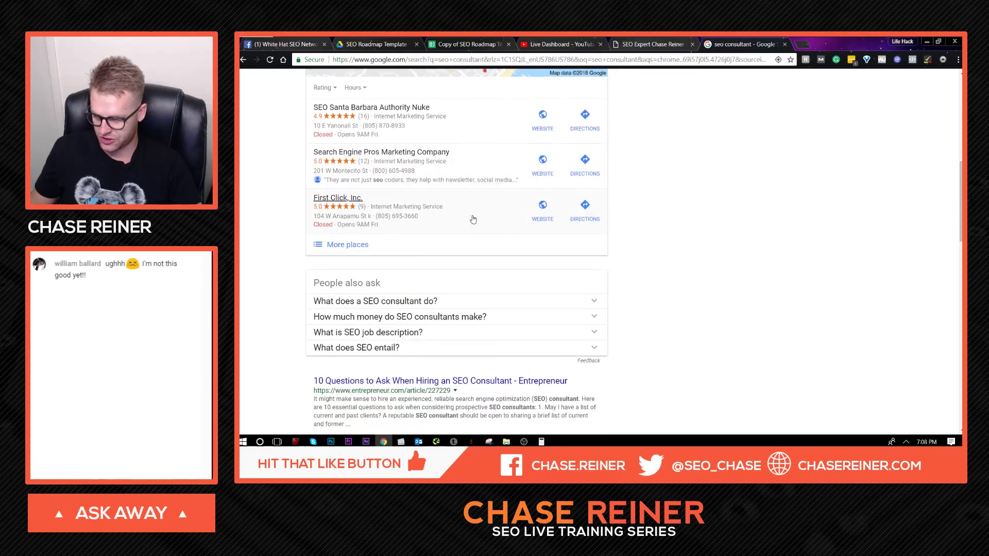
scroll(411, 248, down, 3)
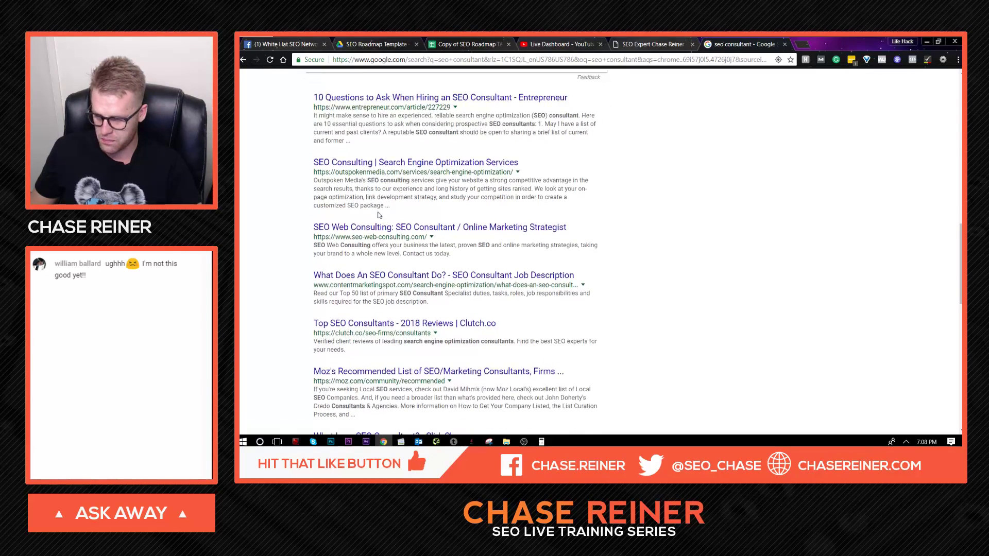
scroll(368, 180, down, 2)
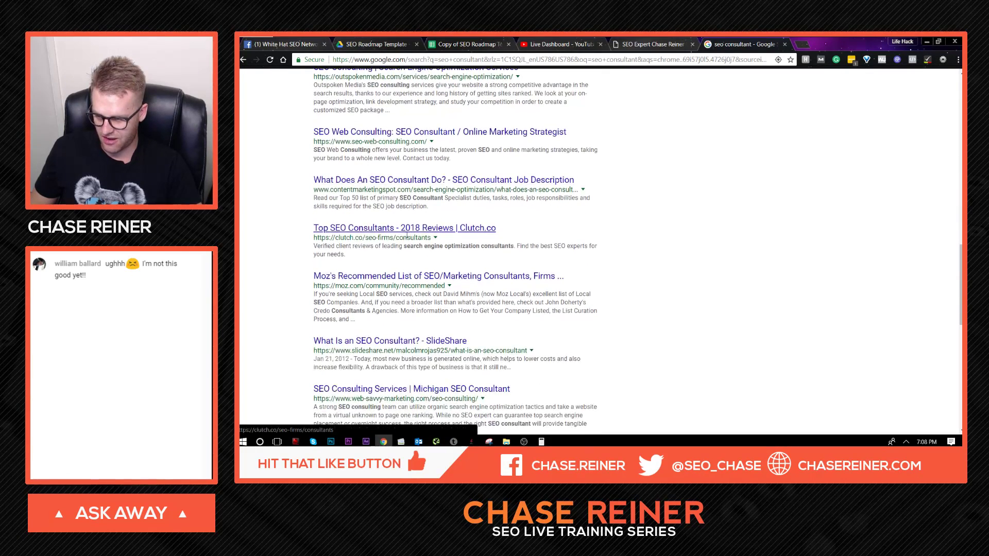
scroll(410, 236, down, 4)
scroll(406, 224, up, 12)
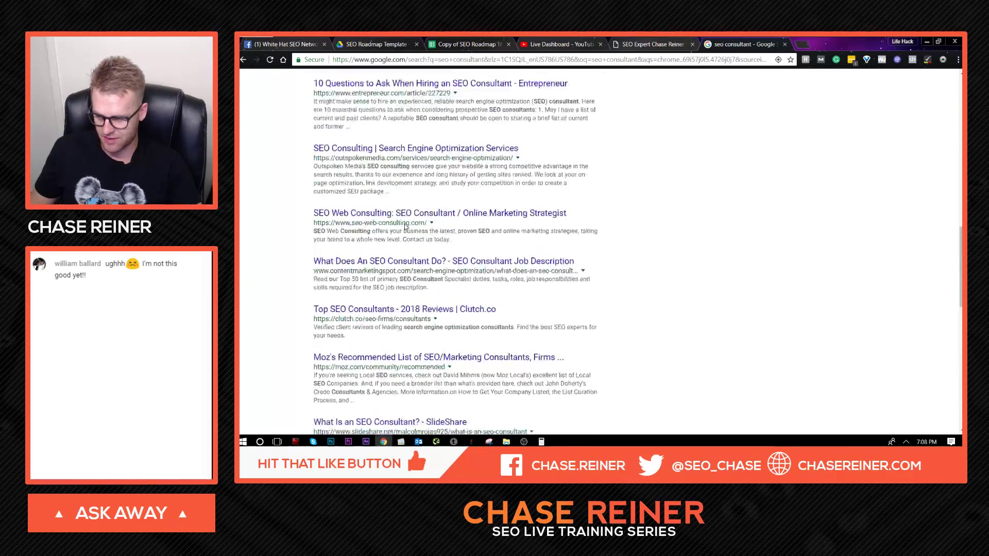
scroll(405, 225, down, 10)
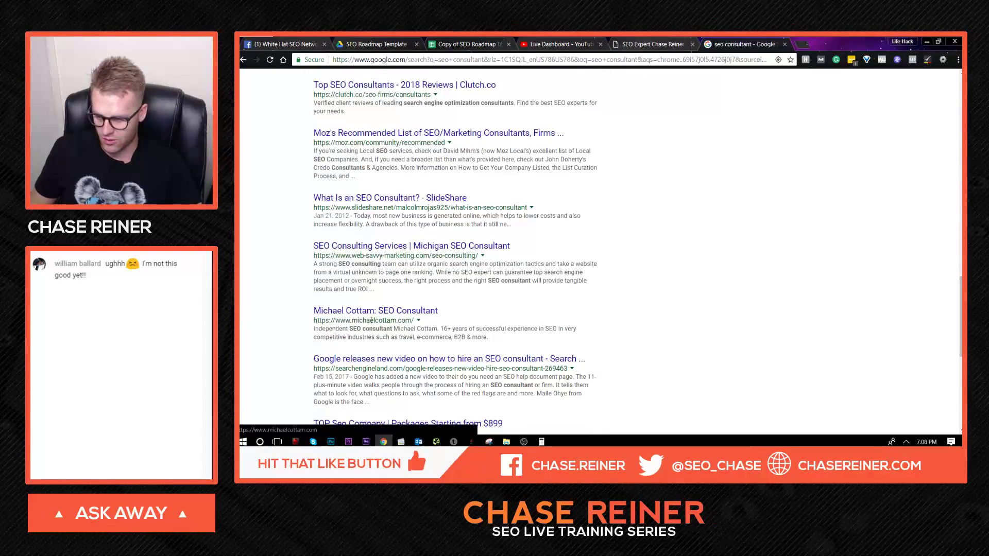
drag(412, 319, 404, 300)
key(ctrl+c)
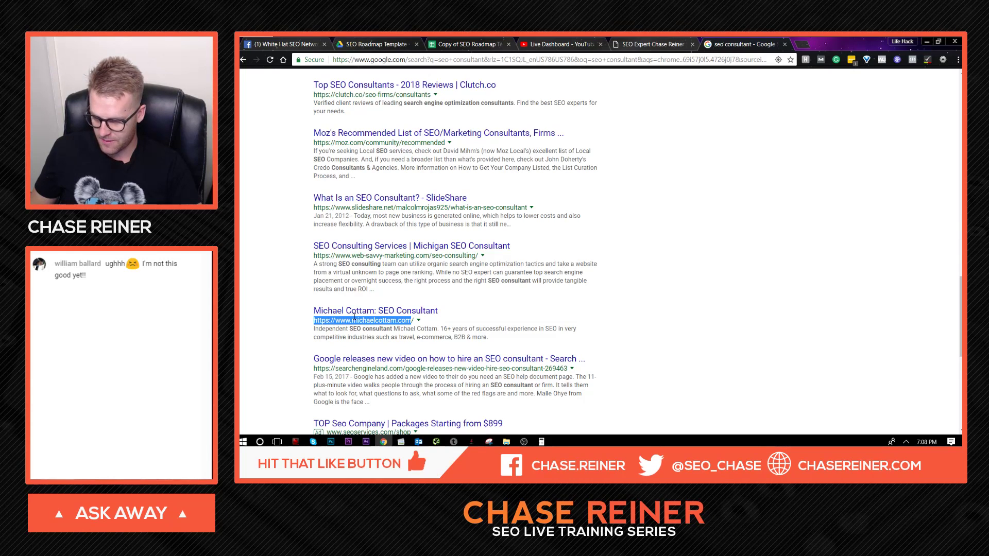
drag(441, 312, 374, 314)
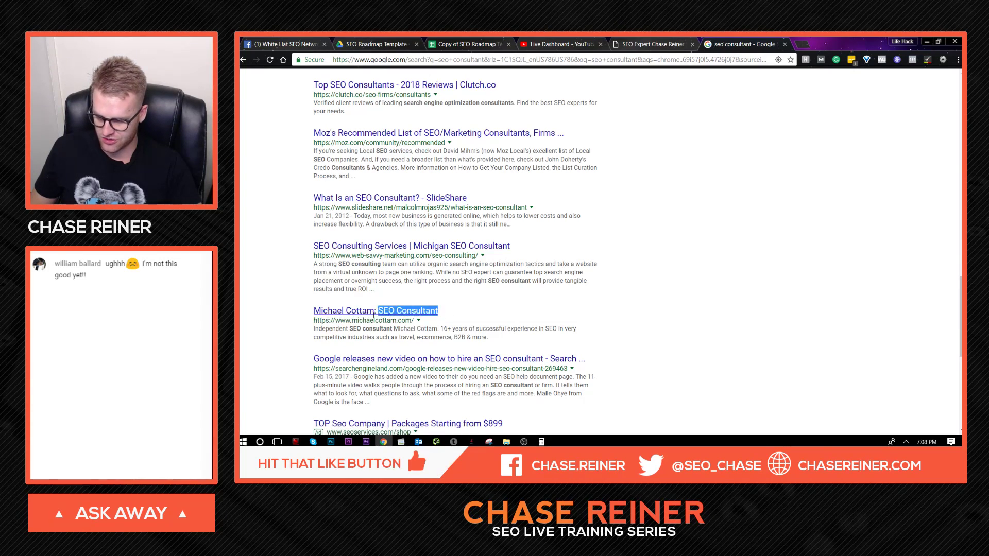
click(500, 305)
Step: Open the Ahrefs dashboard at ahrefs.com/dashboard/metrics in a new tab and analyze the copied competitor URL
click(803, 42)
text(ahrefs.com/dashboard/metrics)
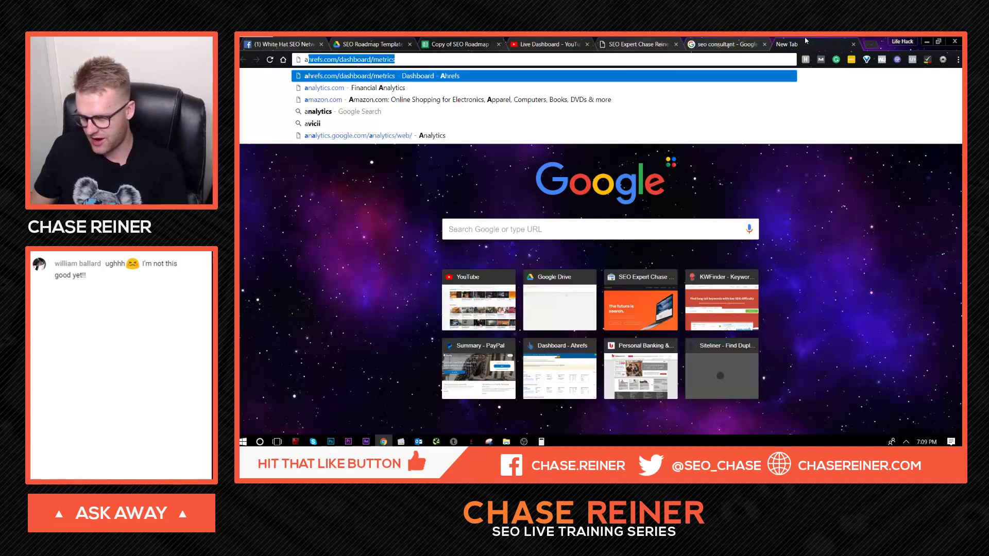
key(Return)
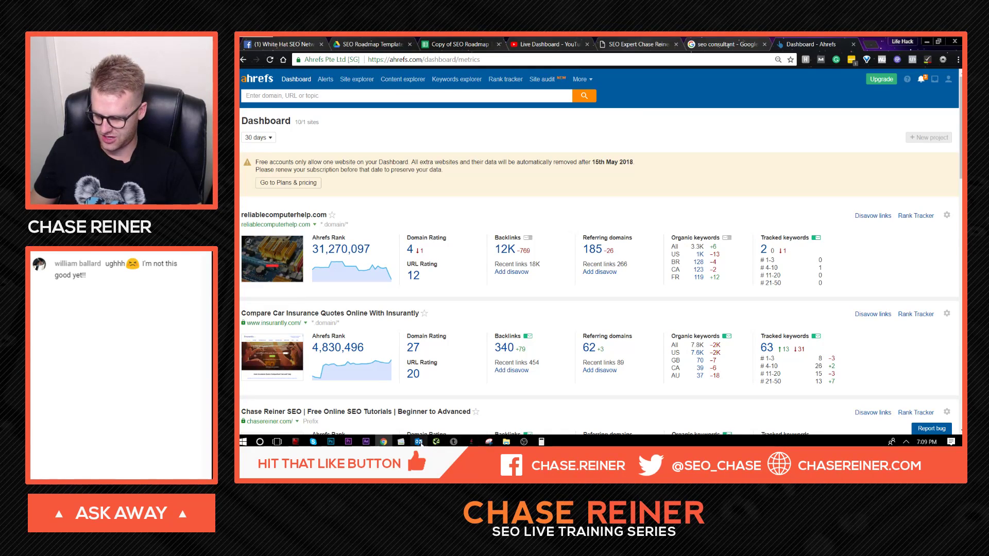
key(ctrl+v)
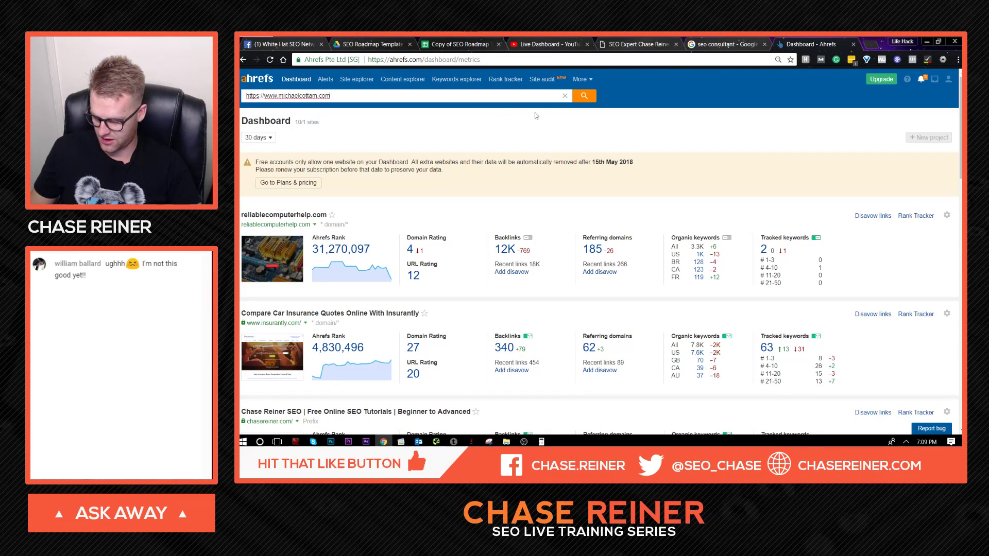
key(Return)
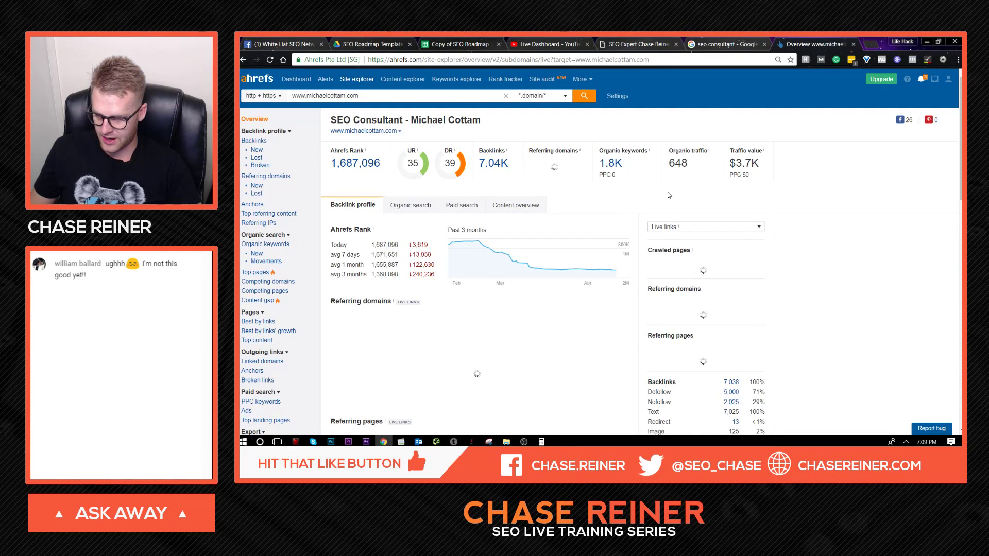
Step: Open the competitor's organic keywords report and examine its ranking keywords, including "seo expert usa"
click(611, 163)
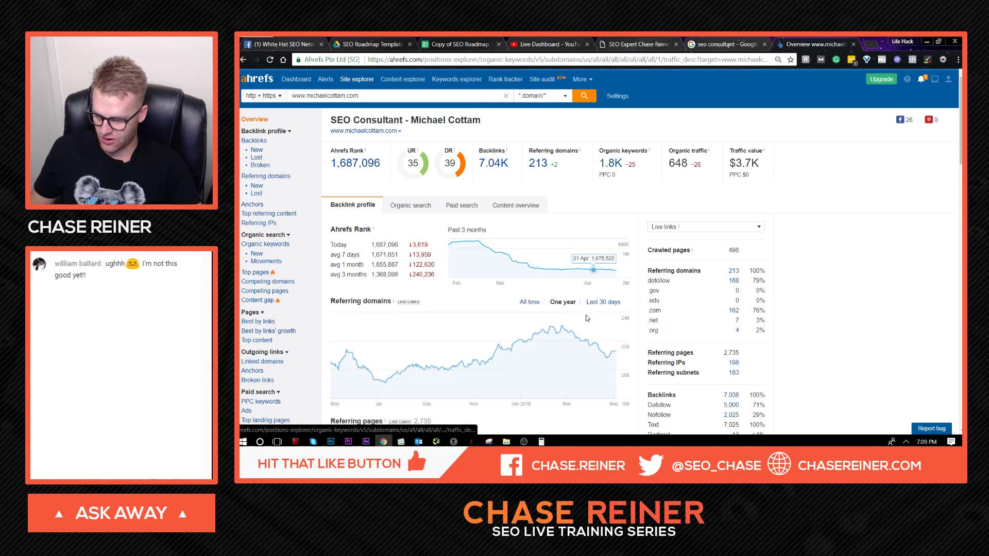
scroll(603, 243, down, 15)
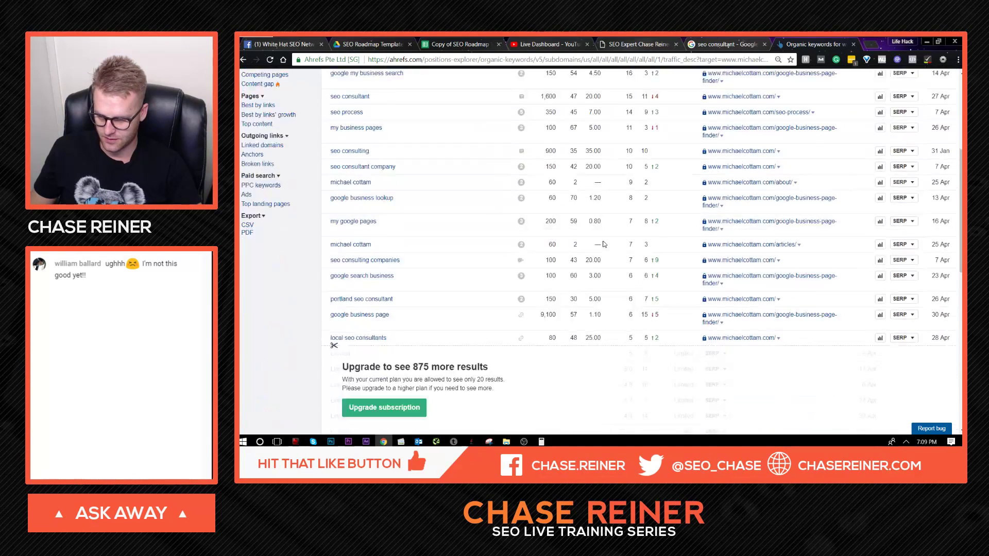
scroll(603, 243, up, 15)
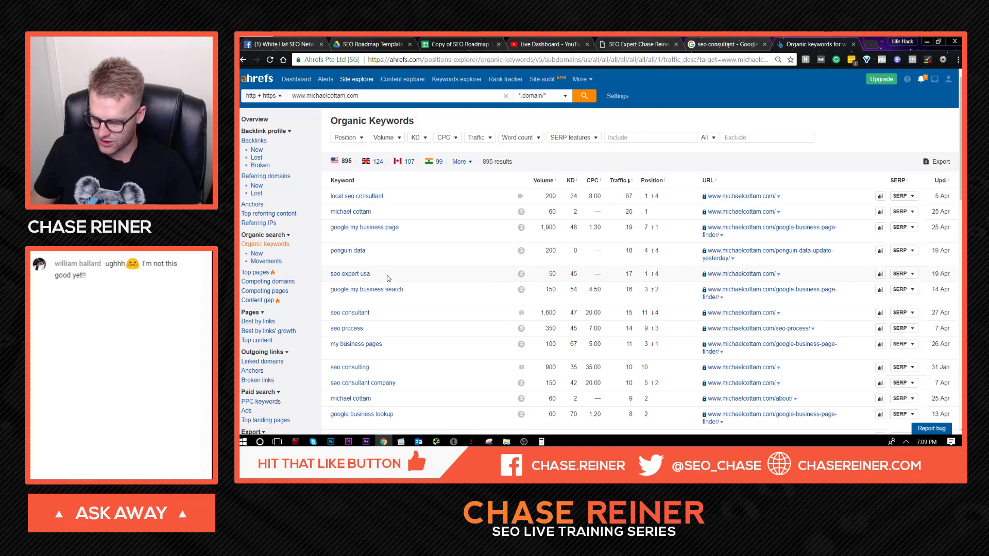
drag(386, 275, 332, 275)
click(500, 269)
click(579, 268)
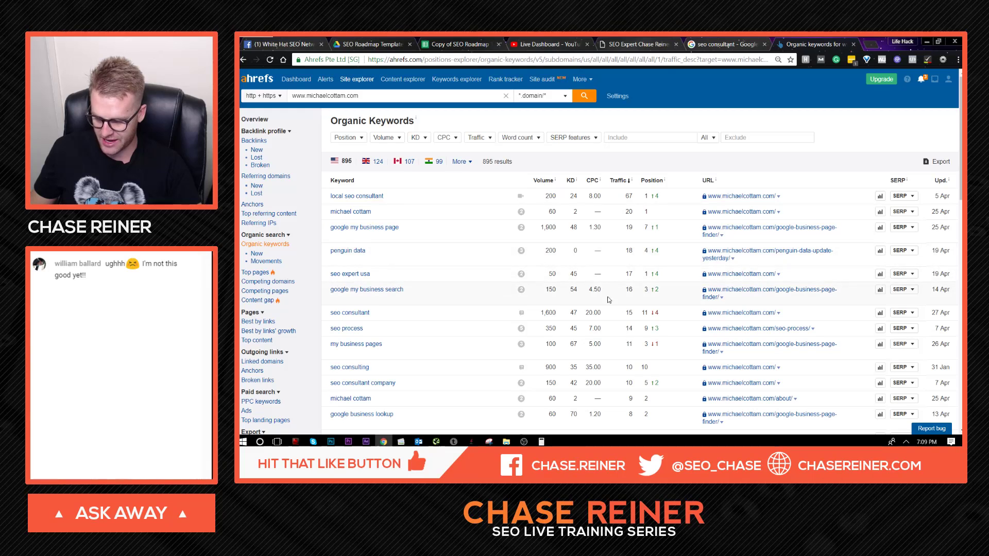
Step: Return to the roadmap spreadsheet and read the note attached to the "Competitors: See KW RS" heading
key(ctrl+3)
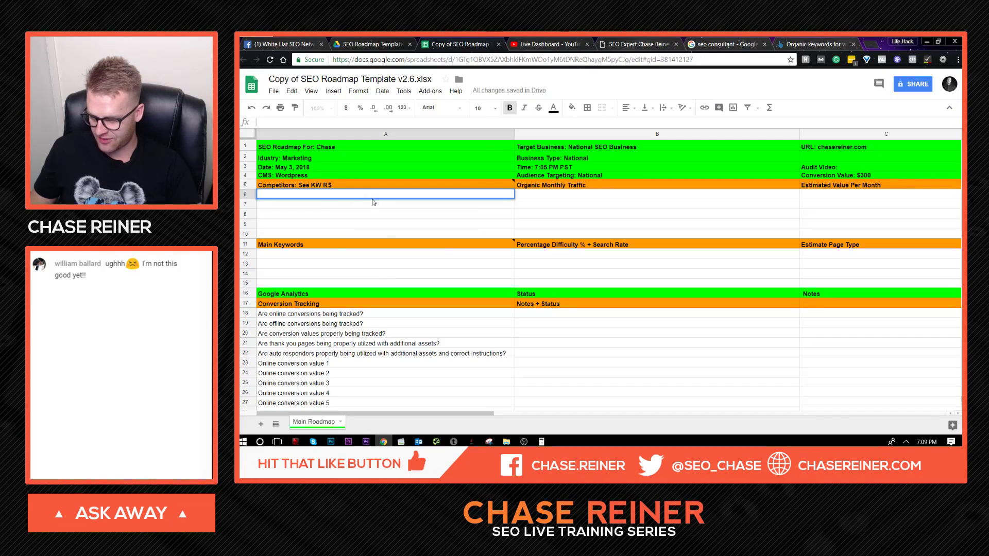
click(387, 233)
mouse_move(441, 184)
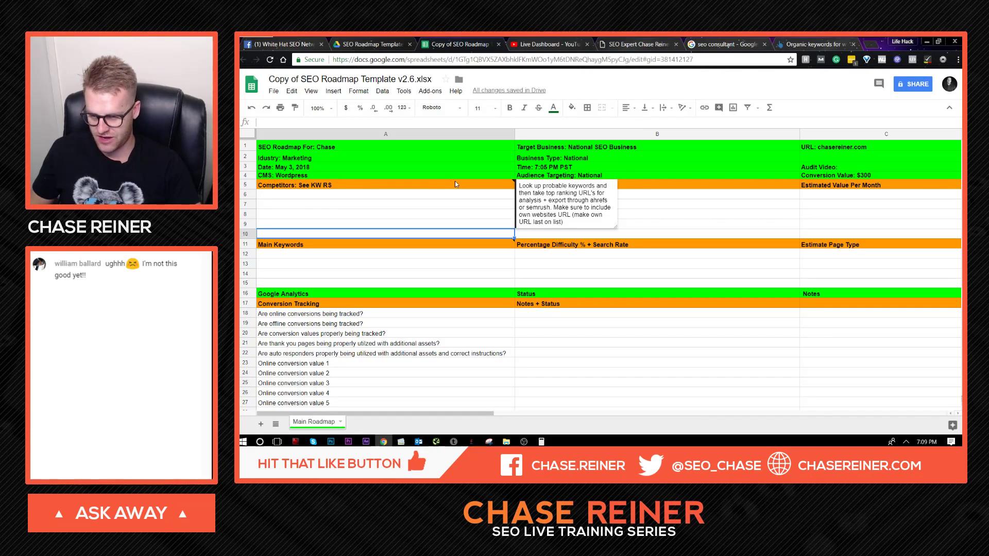
click(490, 264)
click(490, 214)
click(548, 206)
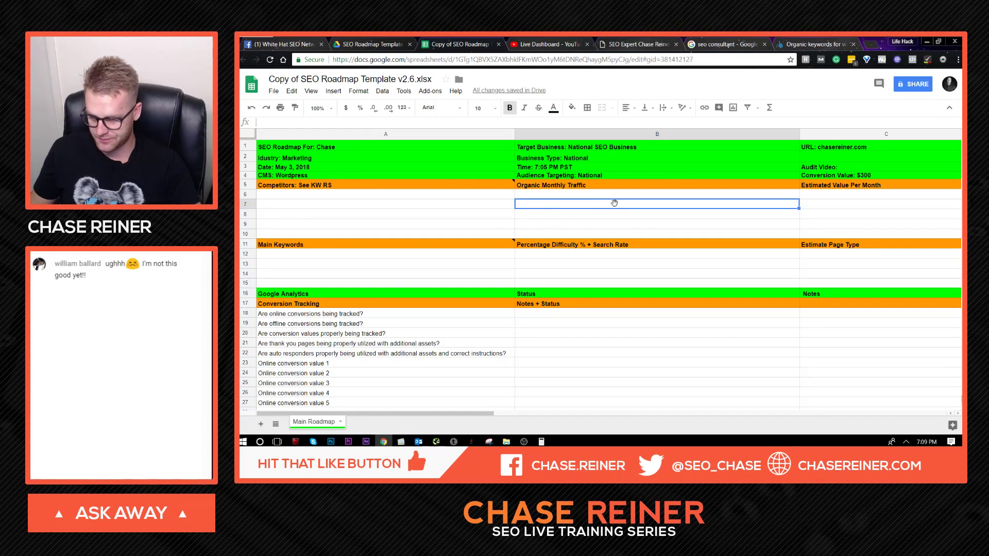
Step: Go back to the Ahrefs organic keywords report and copy the link address of the competitor's homepage
click(811, 44)
click(727, 44)
click(638, 43)
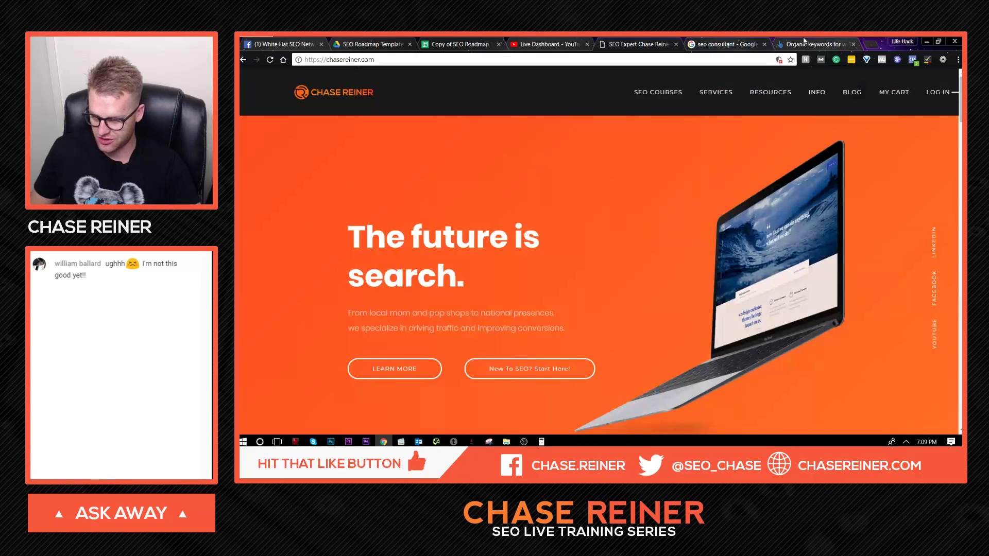
click(811, 43)
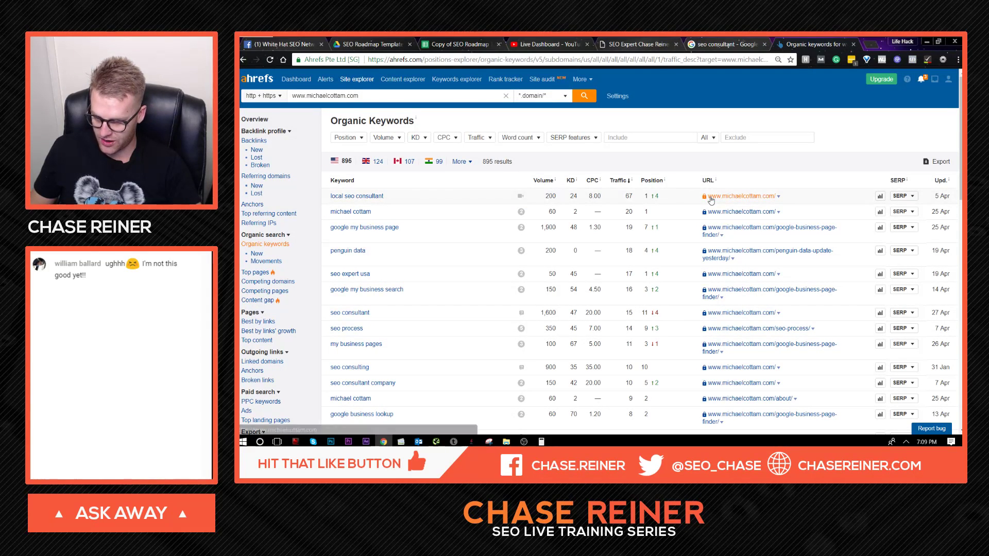
right_click(763, 202)
click(796, 250)
Step: Paste the competitor's homepage URL into cell A6 of the roadmap spreadsheet, under the Competitors heading
click(727, 44)
click(638, 44)
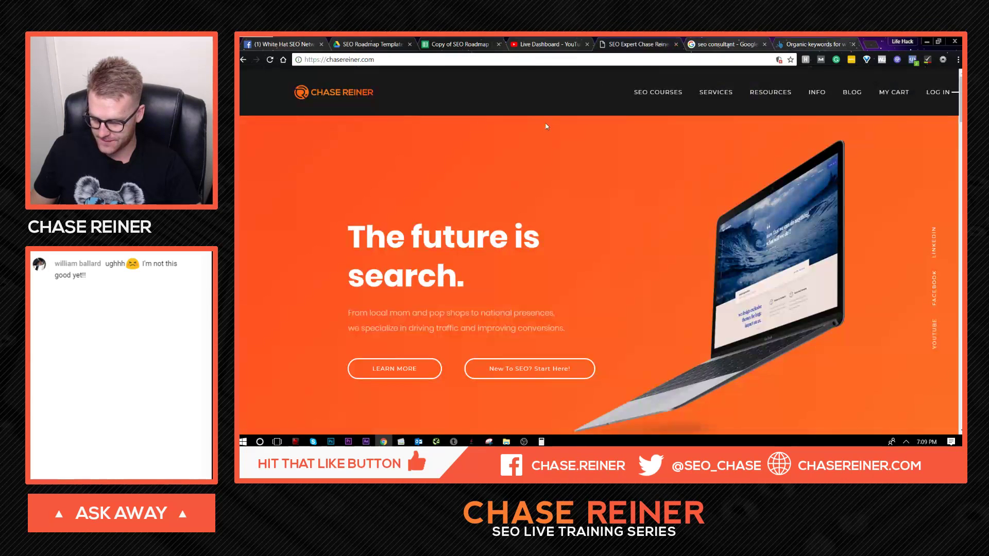
click(459, 44)
key(ctrl+v)
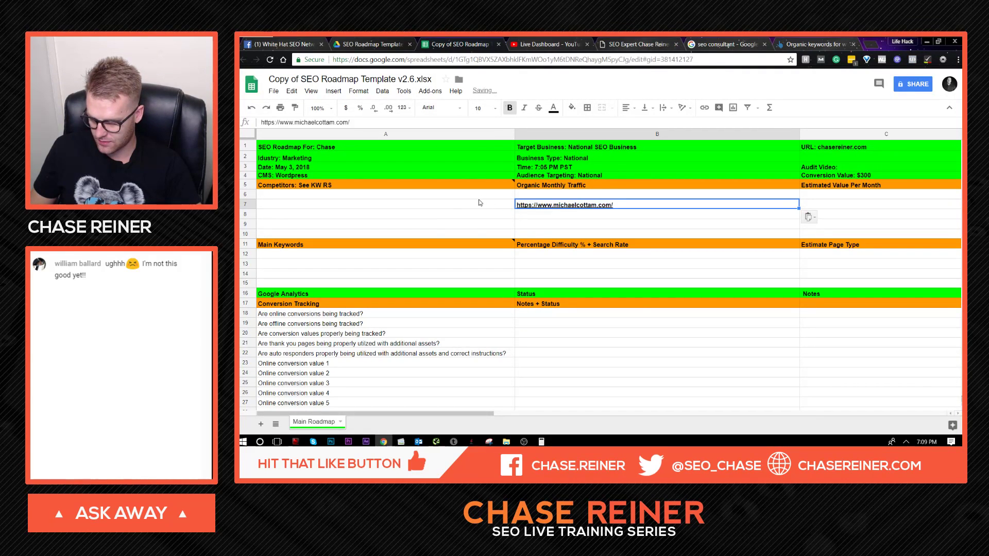
key(ctrl+z)
click(478, 196)
key(ctrl+v)
key(Return)
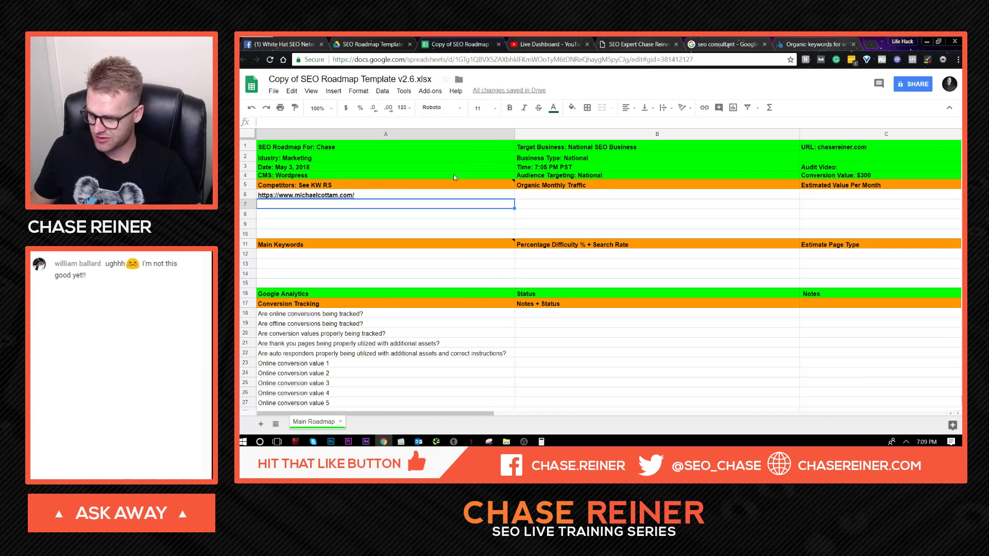
Step: Look over the roadmap's Main Keywords rows and the conversion tracking questions in the Google Analytics section
scroll(454, 174, down, 2)
click(419, 186)
scroll(460, 180, up, 2)
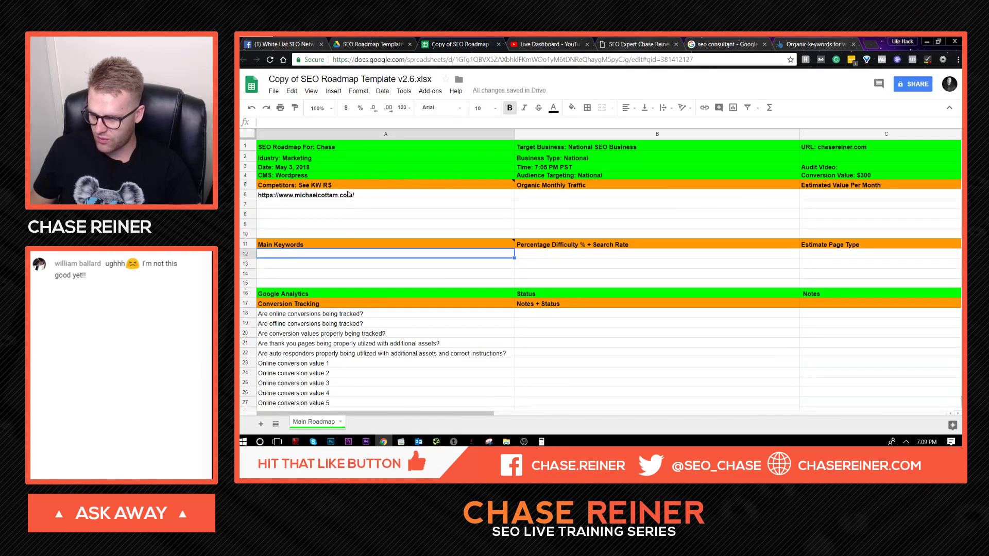
key(Up)
key(Up)
click(417, 258)
click(428, 293)
scroll(454, 257, down, 3)
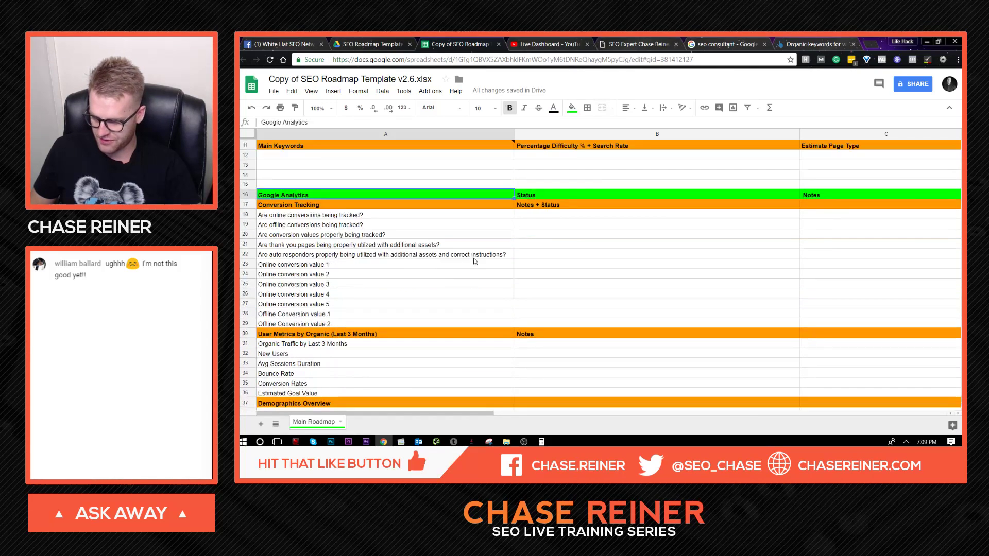
click(489, 253)
click(488, 246)
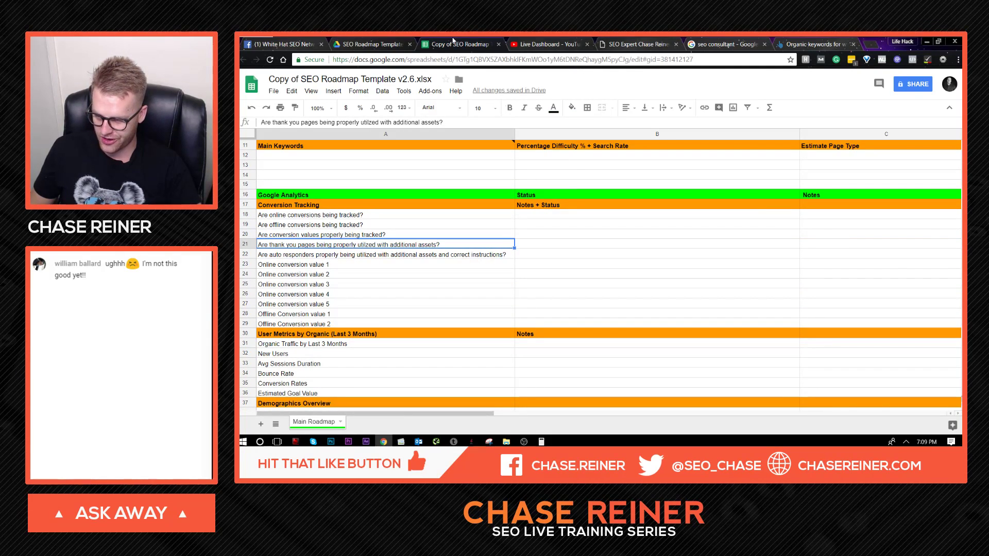
Step: Search Google for "google analytics" in the existing search results tab and open Google Analytics in its own tab
click(724, 44)
click(688, 58)
text(sea)
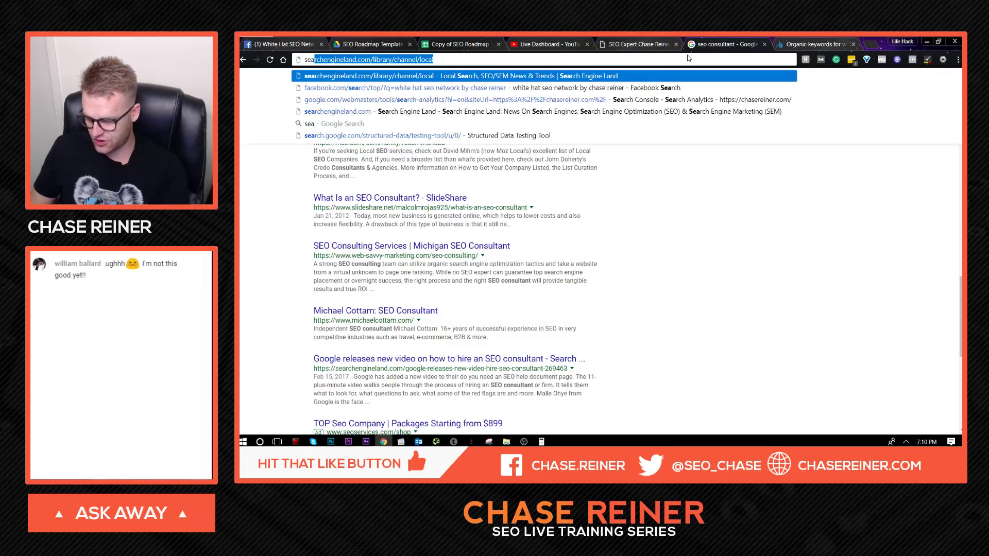
key(BackSpace)
key(BackSpace)
key(BackSpace)
key(BackSpace)
text(goog)
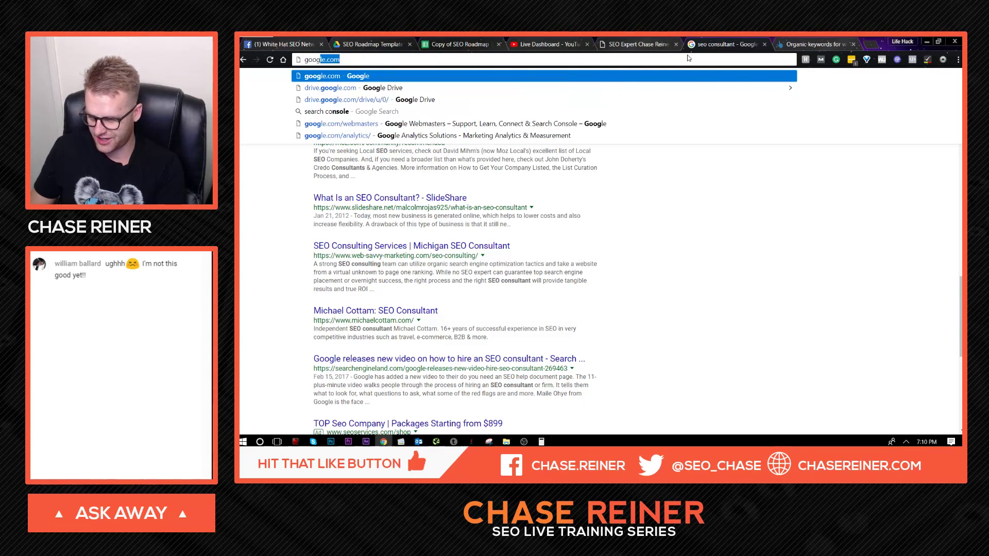
text(le analytics)
key(Return)
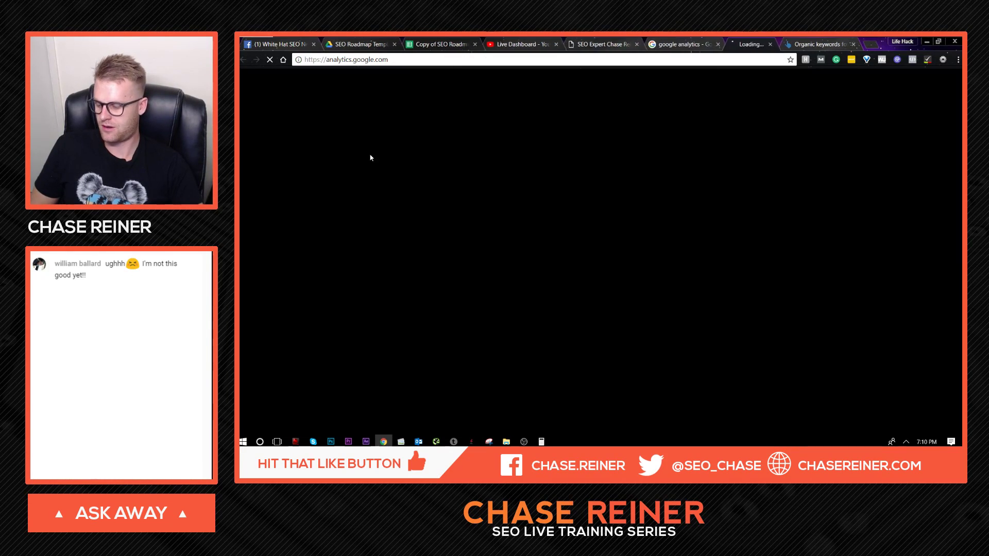
click(369, 158)
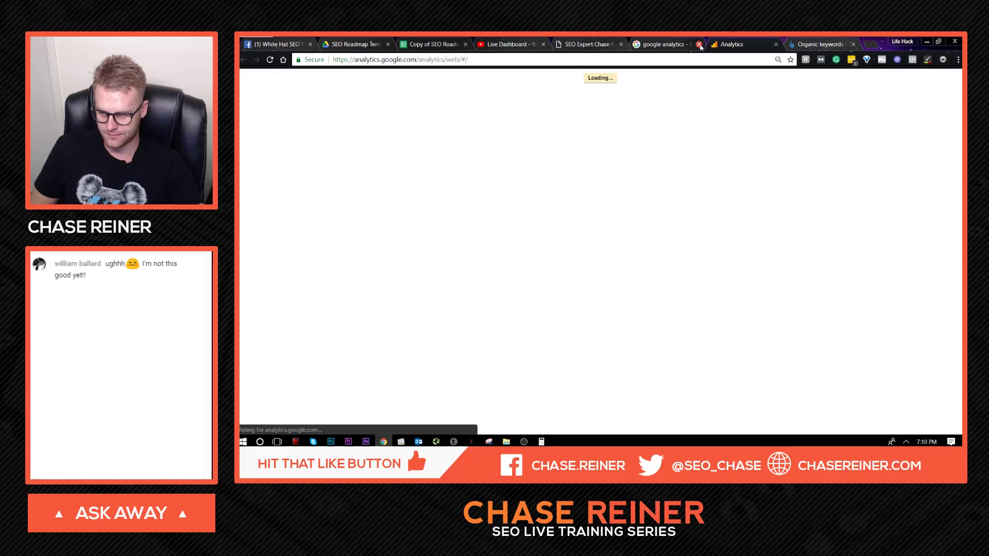
Step: Close the Google search results tab and open the Source/Medium report for all acquisition traffic in Google Analytics
click(698, 45)
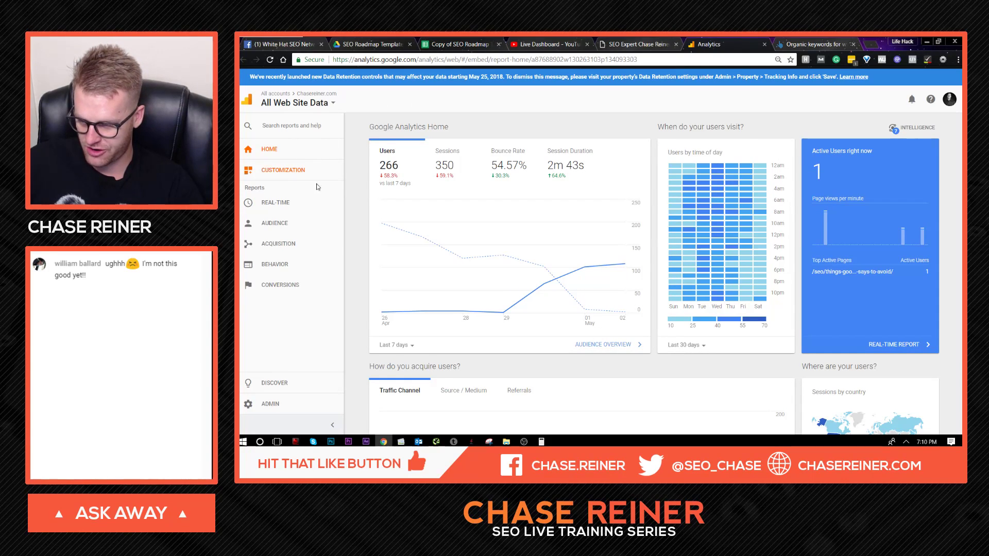
click(304, 244)
click(304, 275)
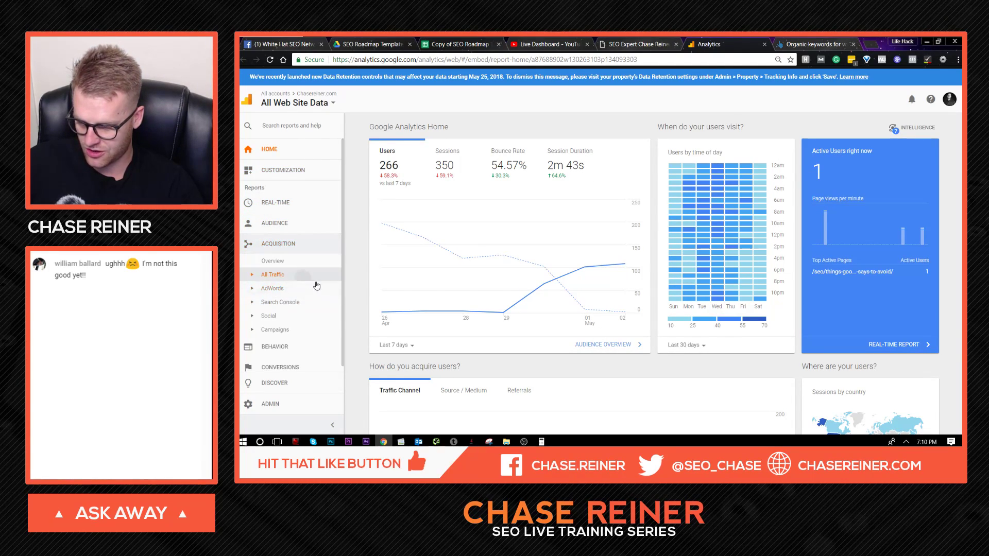
click(281, 316)
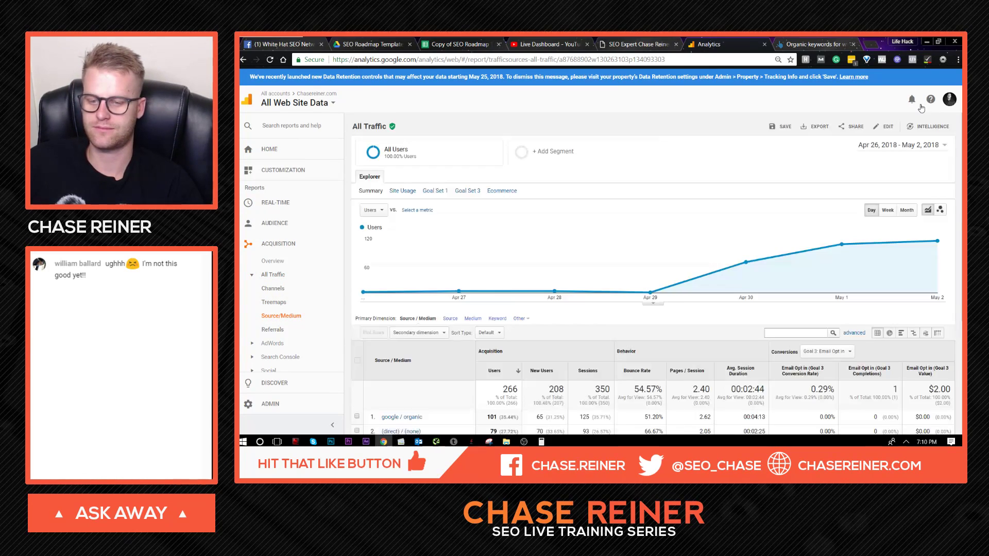
Step: Set the All Traffic report's date range to Feb 2, 2018 - May 2, 2018
click(892, 147)
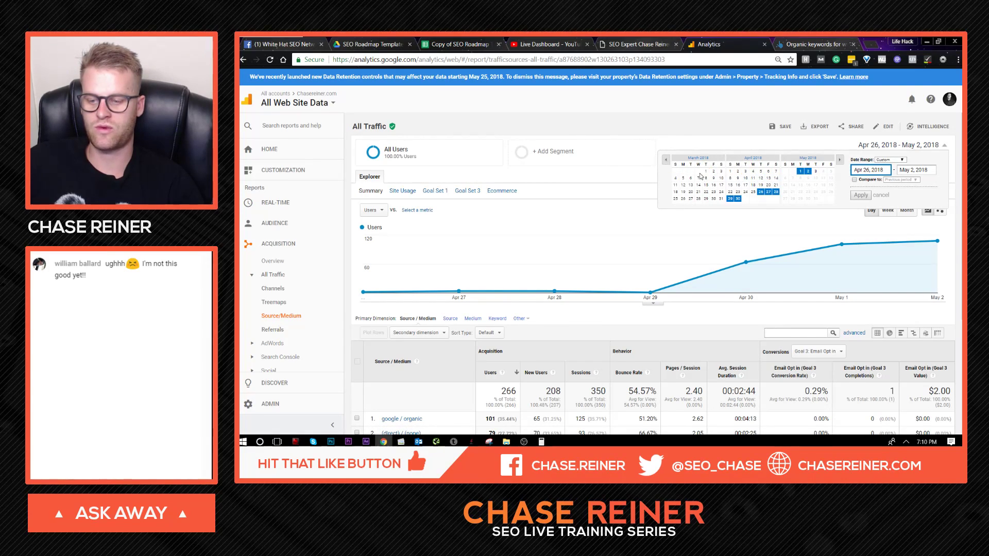
click(665, 159)
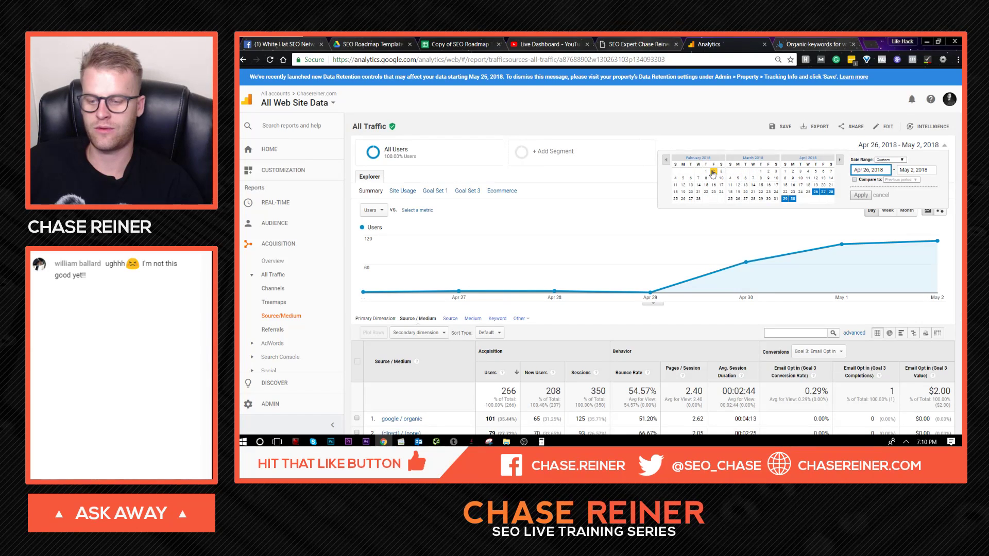
click(713, 172)
click(861, 195)
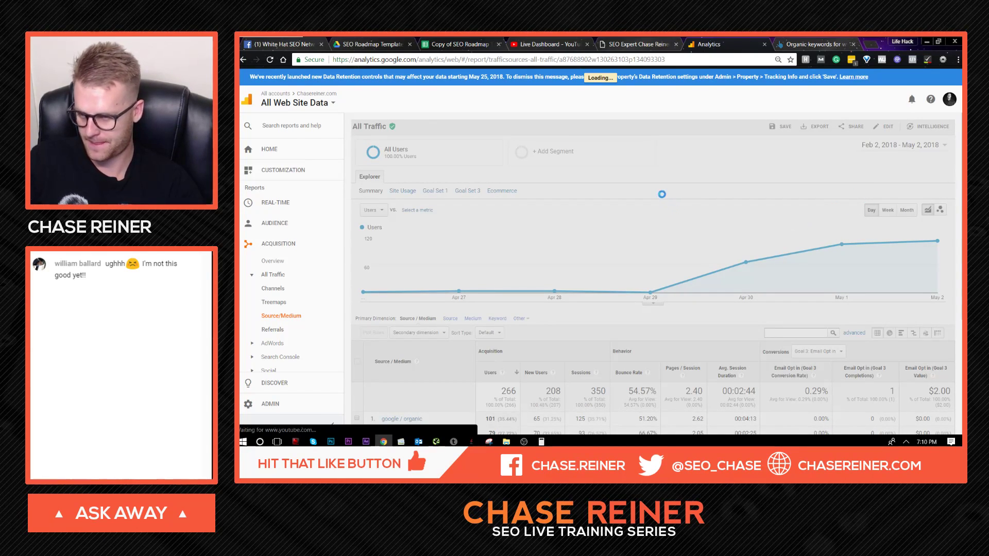
Step: Examine the traffic sources, user metrics and email opt-in conversions in the Source/Medium table
scroll(398, 228, down, 2)
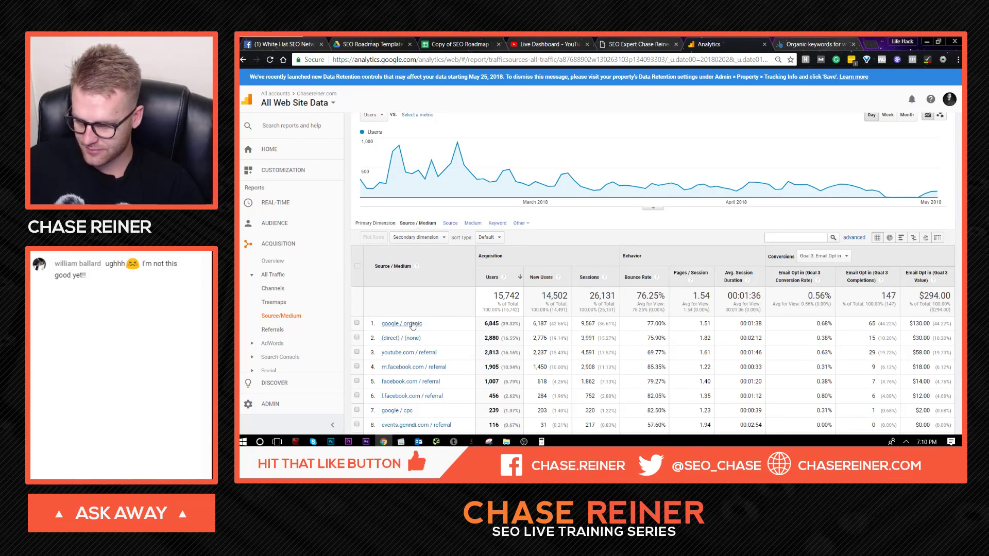
scroll(563, 337, down, 2)
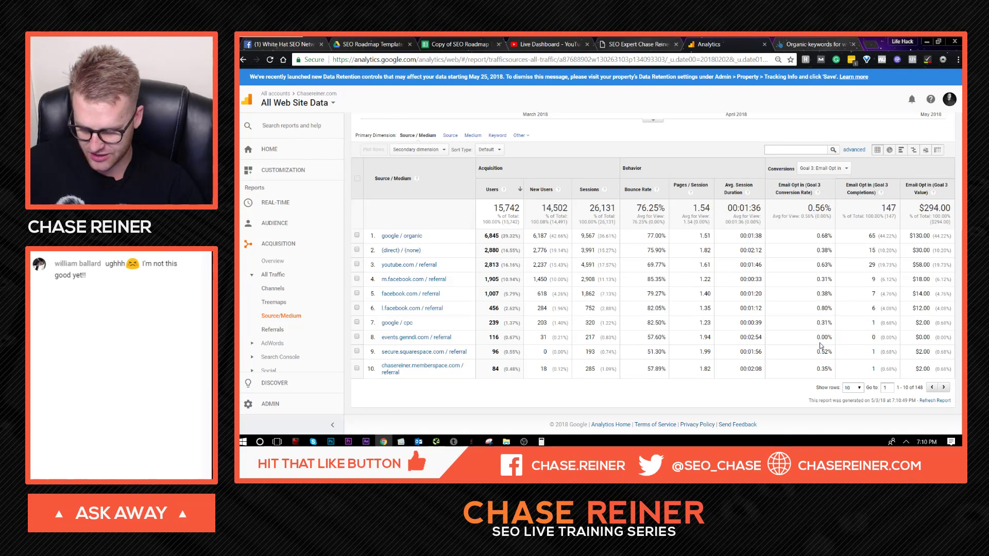
scroll(566, 247, up, 4)
scroll(415, 255, down, 3)
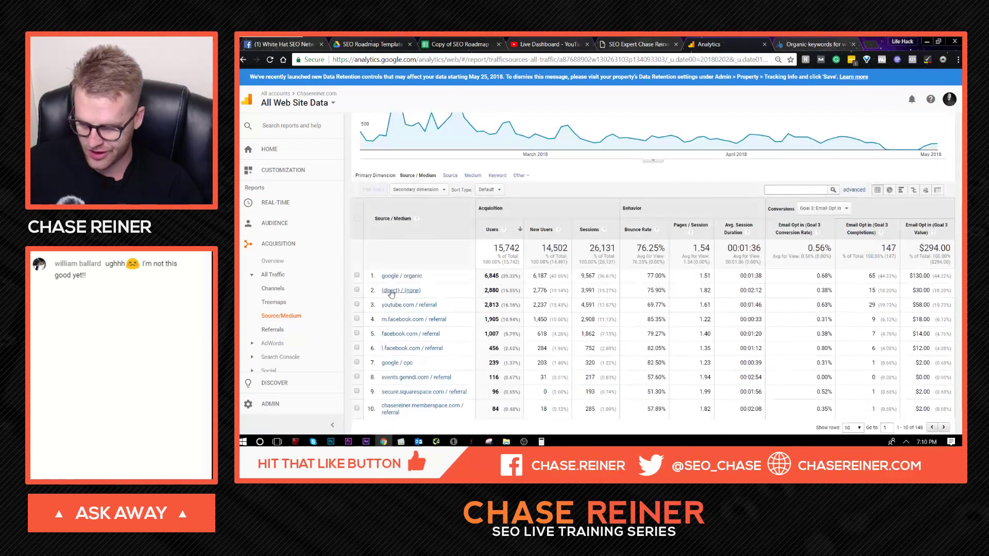
scroll(415, 255, up, 2)
scroll(413, 240, up, 1)
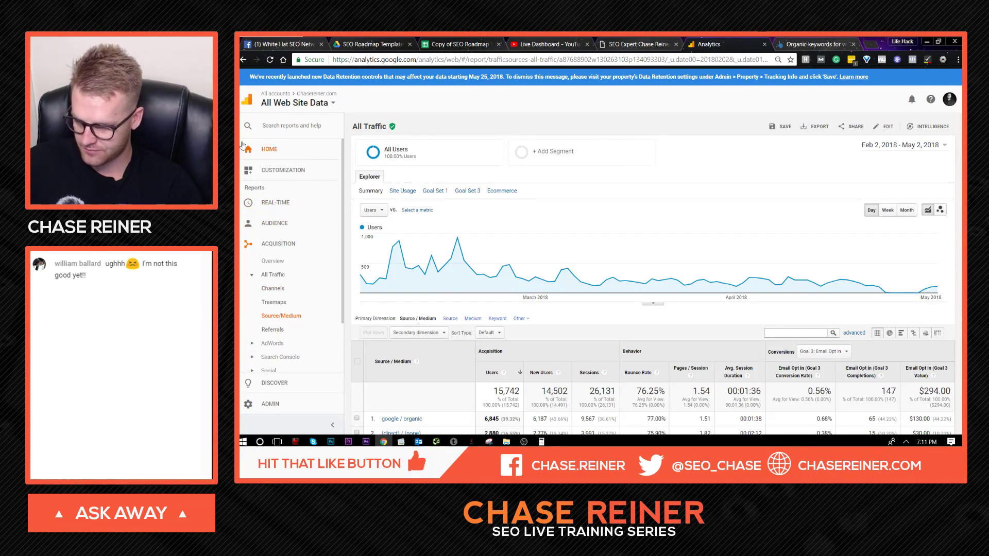
scroll(438, 229, down, 1)
scroll(438, 229, up, 1)
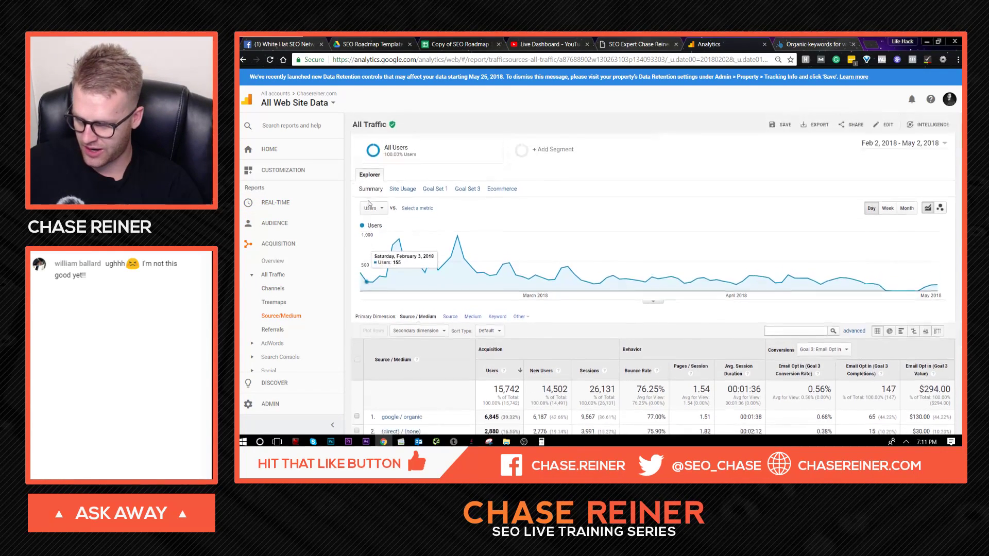
Step: Open the Audience Overview report and copy the Users total for the three-month period
click(275, 223)
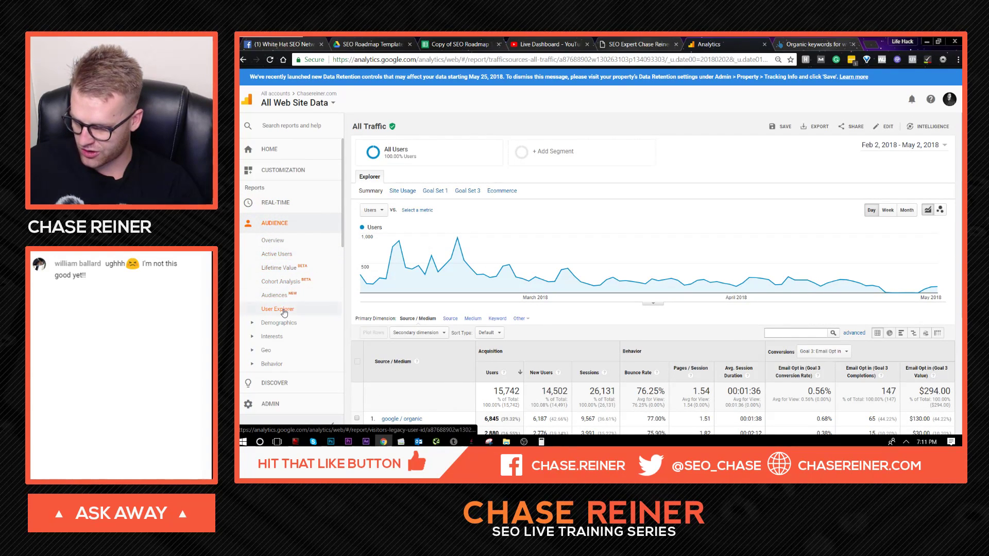
click(282, 245)
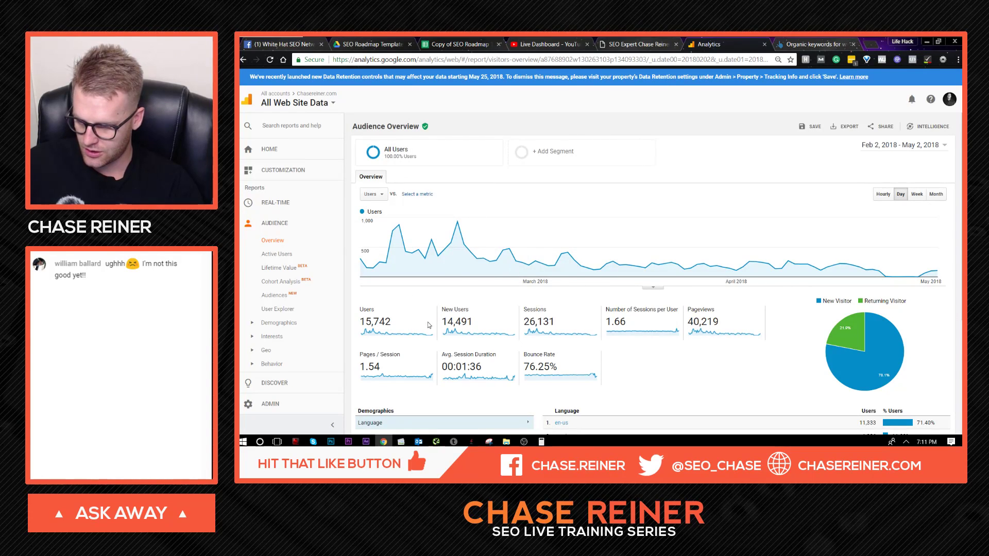
scroll(429, 325, down, 2)
drag(391, 227, 360, 232)
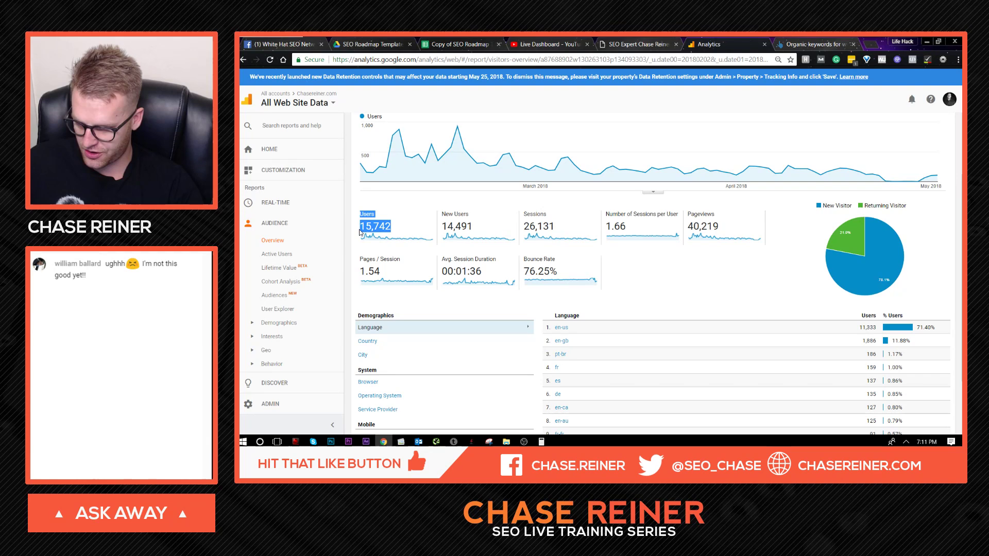
Step: Enter 15,742 without source formatting in cell B31 of the roadmap spreadsheet, beside Organic Traffic by Last 3 Months
click(456, 45)
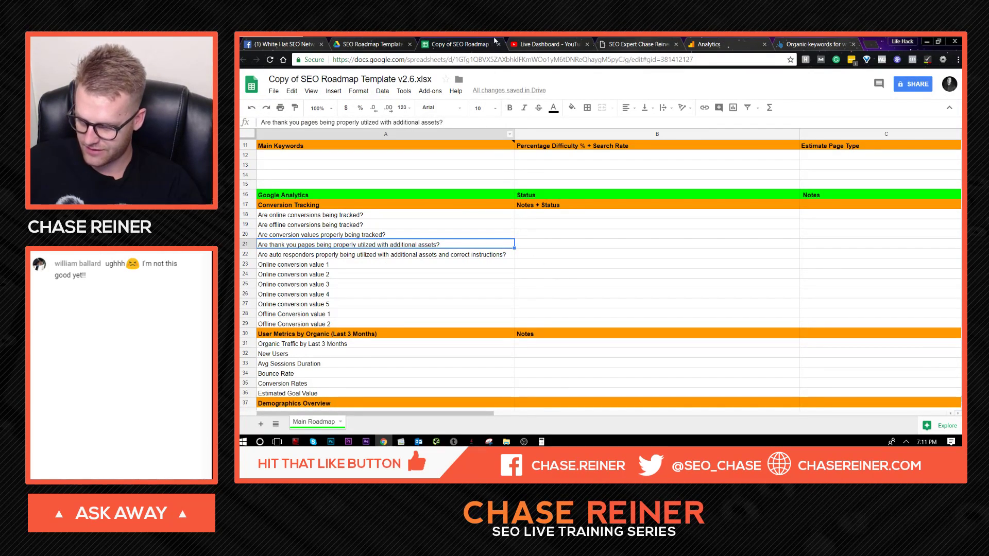
click(547, 325)
click(543, 345)
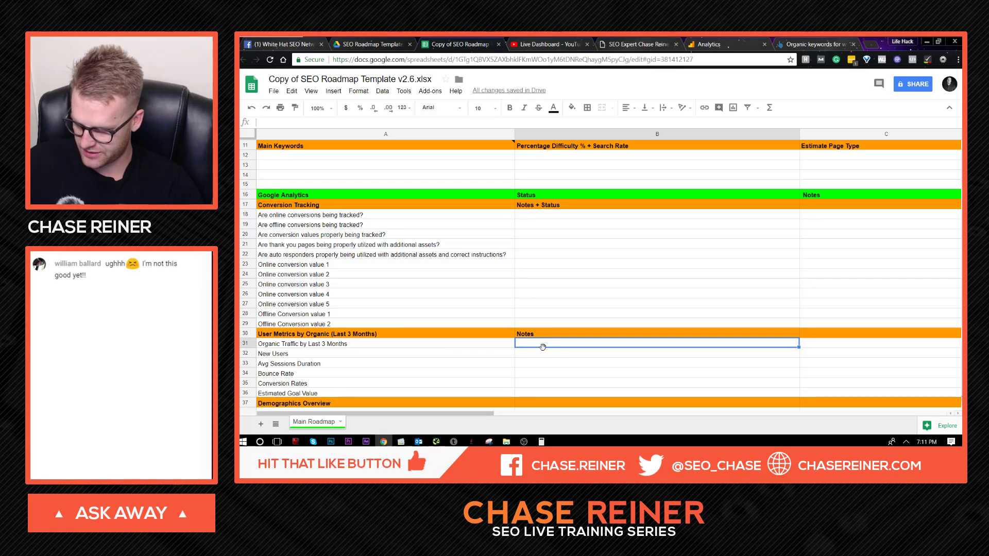
text(15,742)
key(Return)
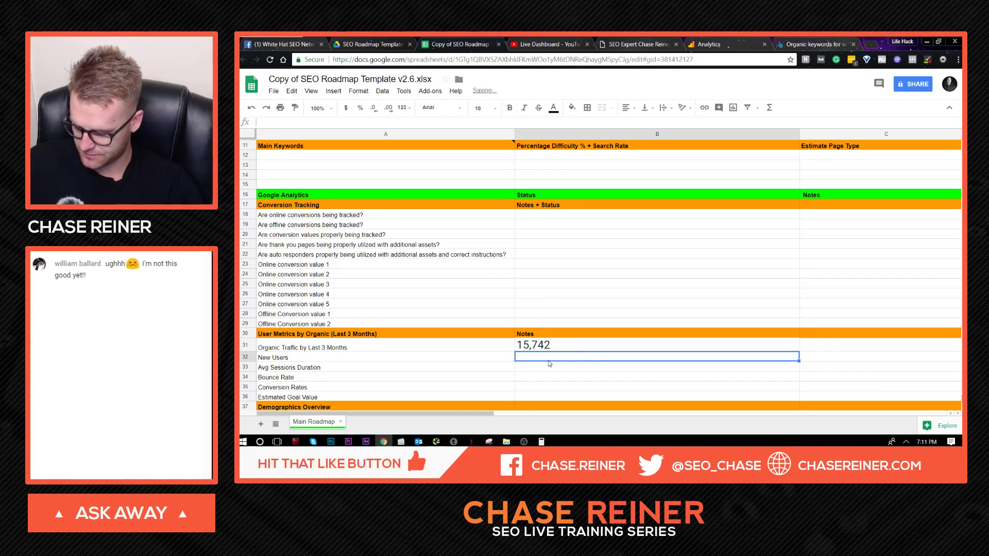
key(ctrl+z)
text(15,742)
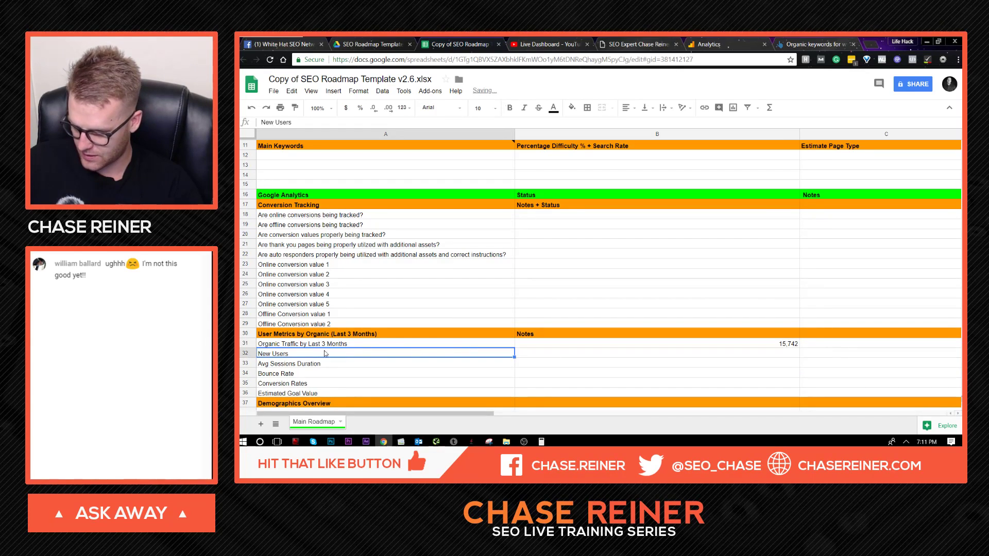
Step: Change the label in cell A31 to "All Traffic by Last 3 Months"
click(316, 344)
double_click(278, 344)
double_click(279, 344)
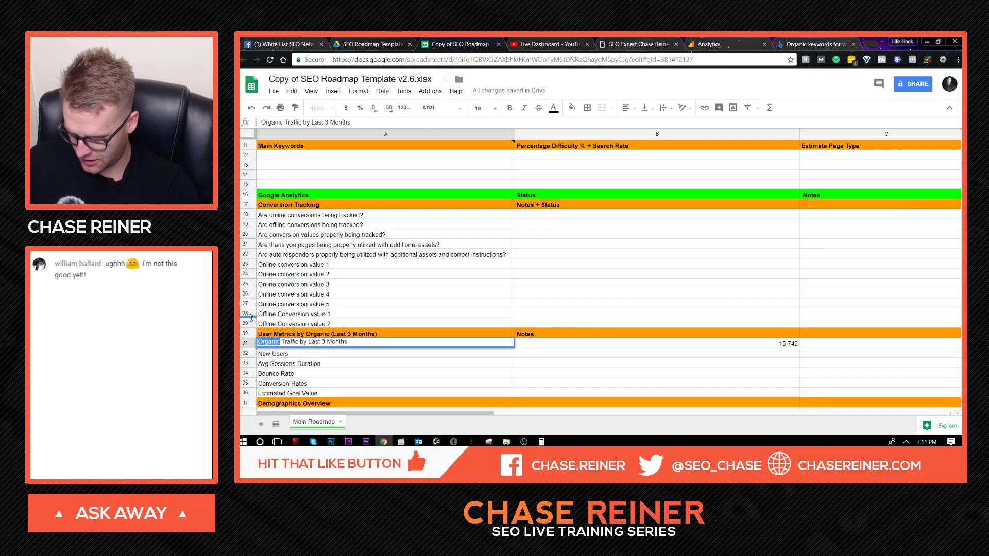
text(All Traffi)
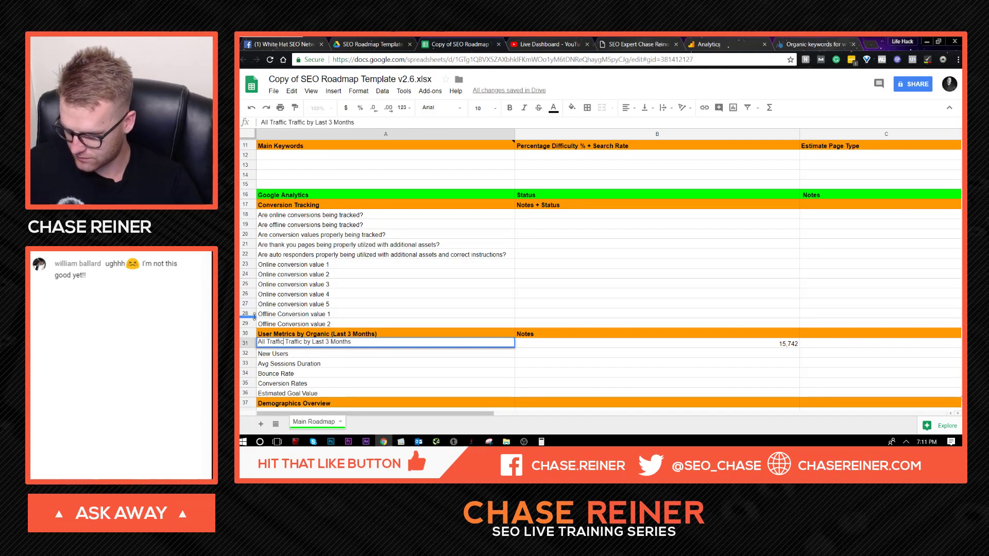
key(BackSpace)
key(BackSpace)
key(BackSpace)
key(BackSpace)
key(BackSpace)
key(BackSpace)
key(BackSpace)
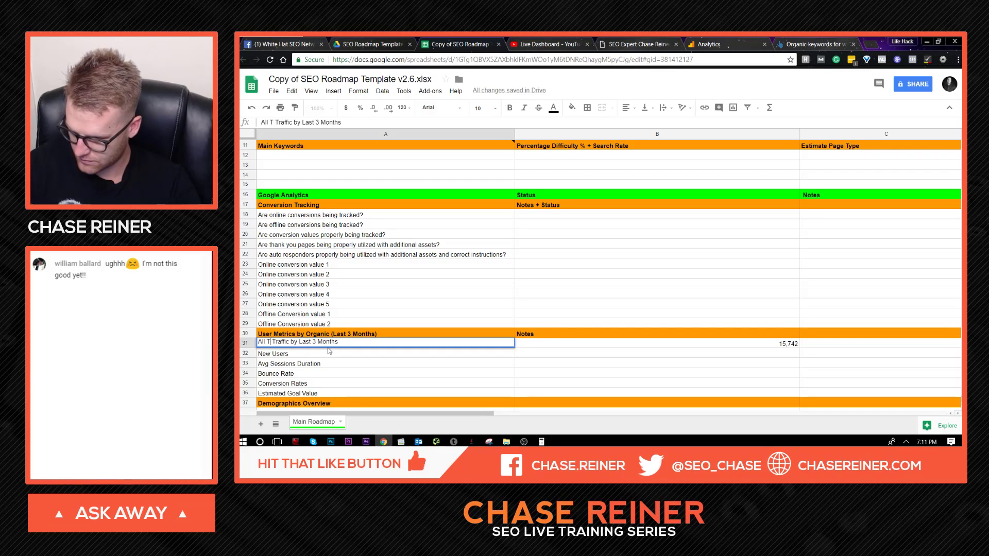
Step: Remove the word "Organic" from the User Metrics heading in cell A30
click(331, 334)
double_click(331, 334)
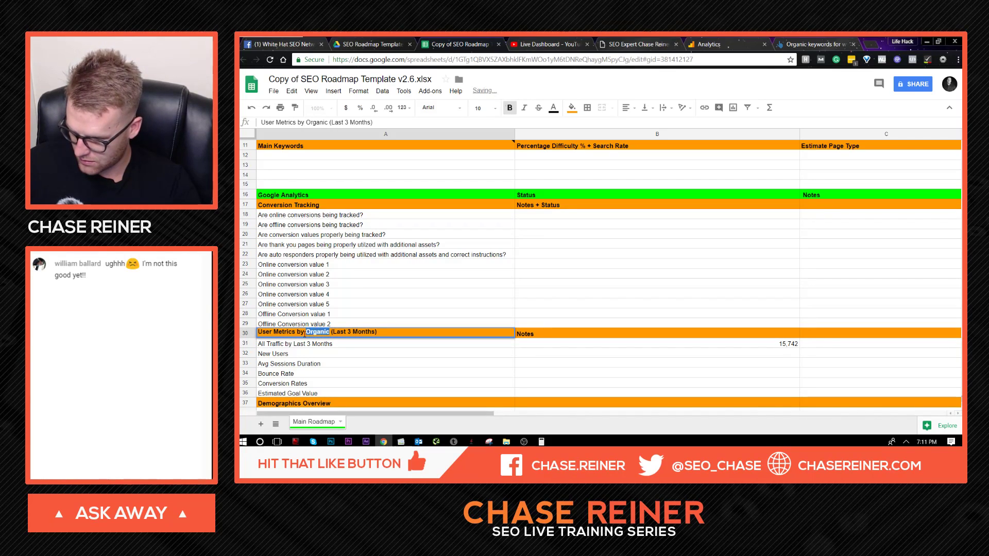
key(BackSpace)
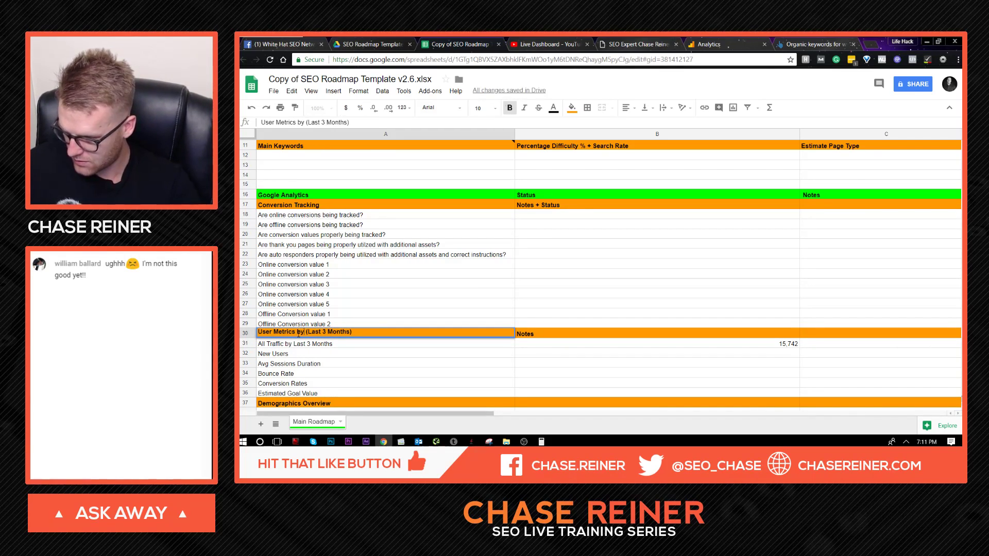
click(531, 235)
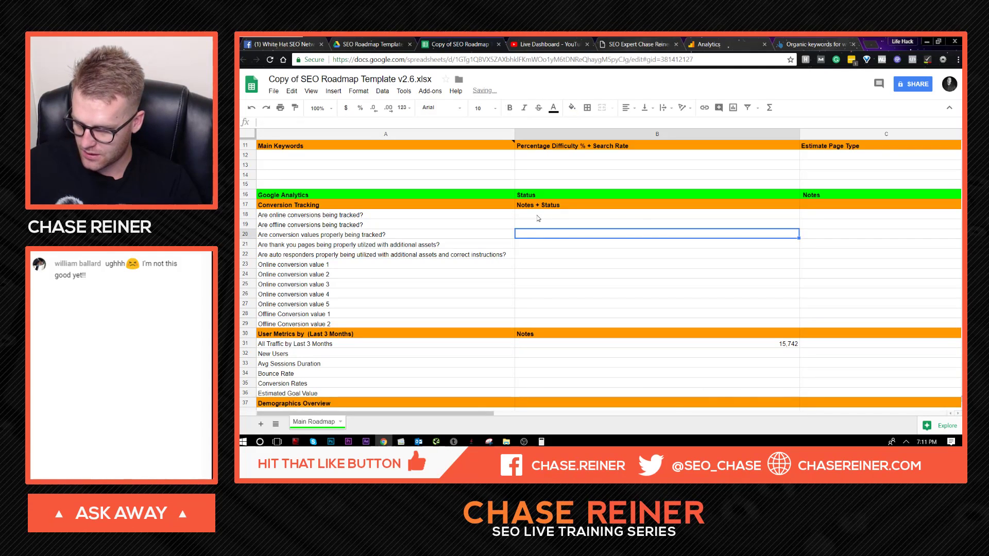
click(539, 218)
click(716, 343)
click(709, 377)
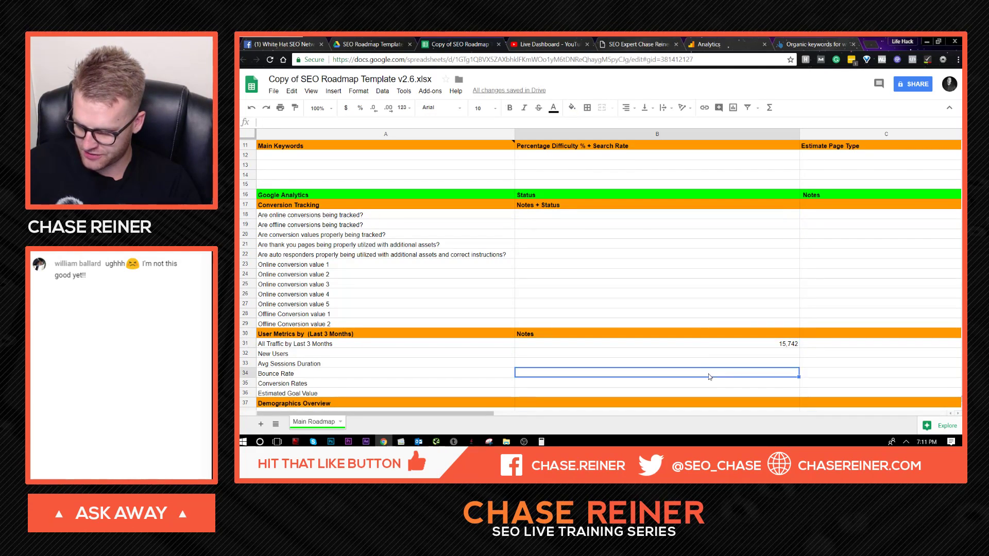
drag(431, 218, 453, 255)
click(459, 272)
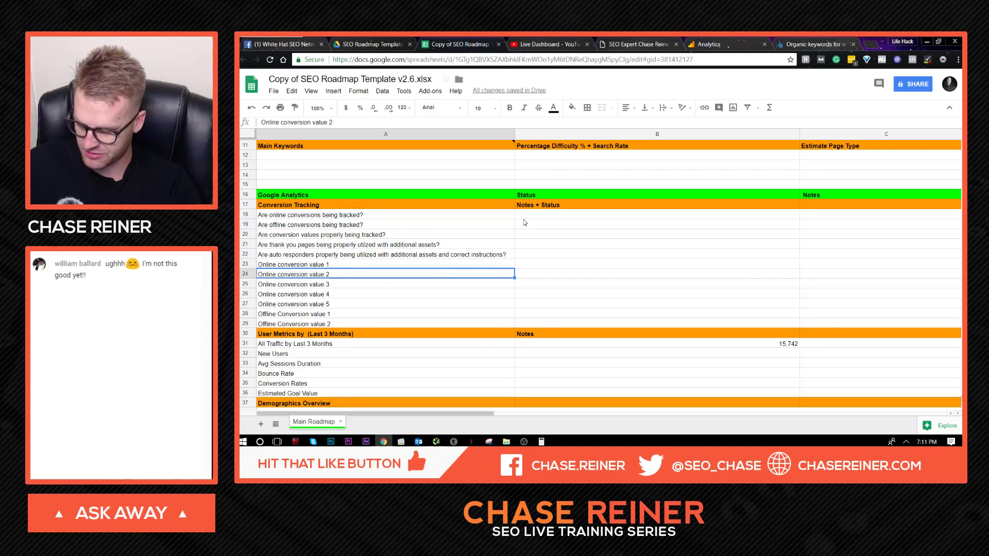
click(361, 215)
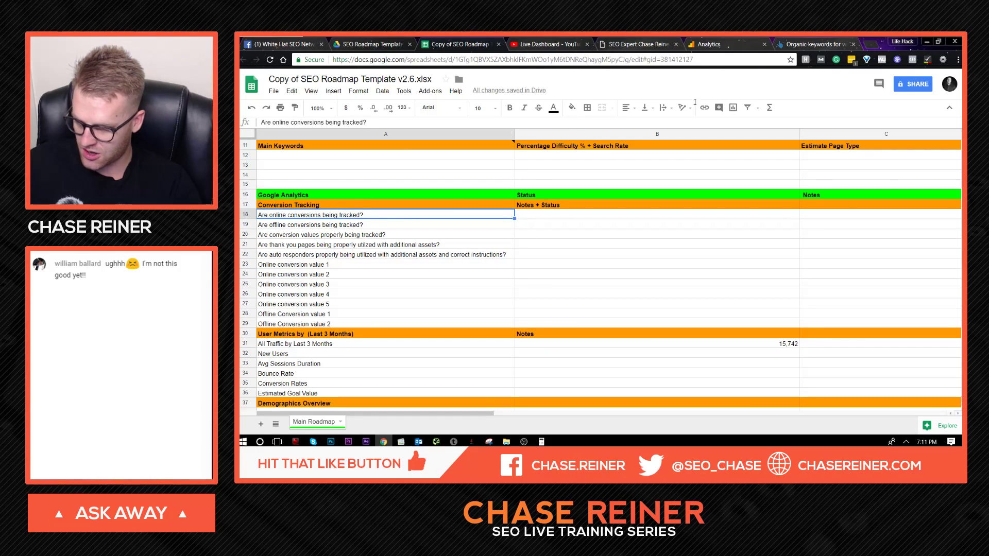
Step: Return to Google Analytics and open the Goals list in the view's admin settings
click(711, 45)
scroll(293, 335, down, 5)
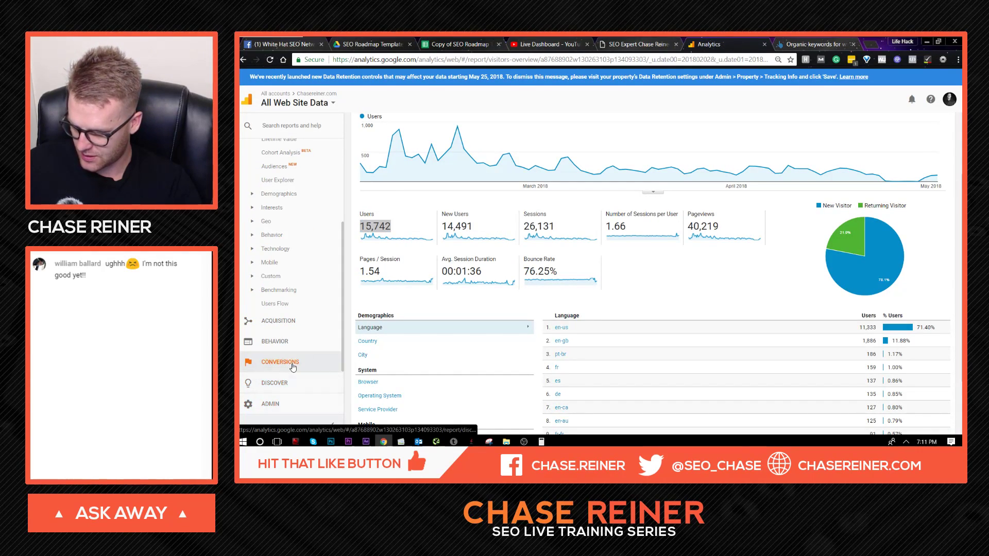
click(293, 365)
click(271, 404)
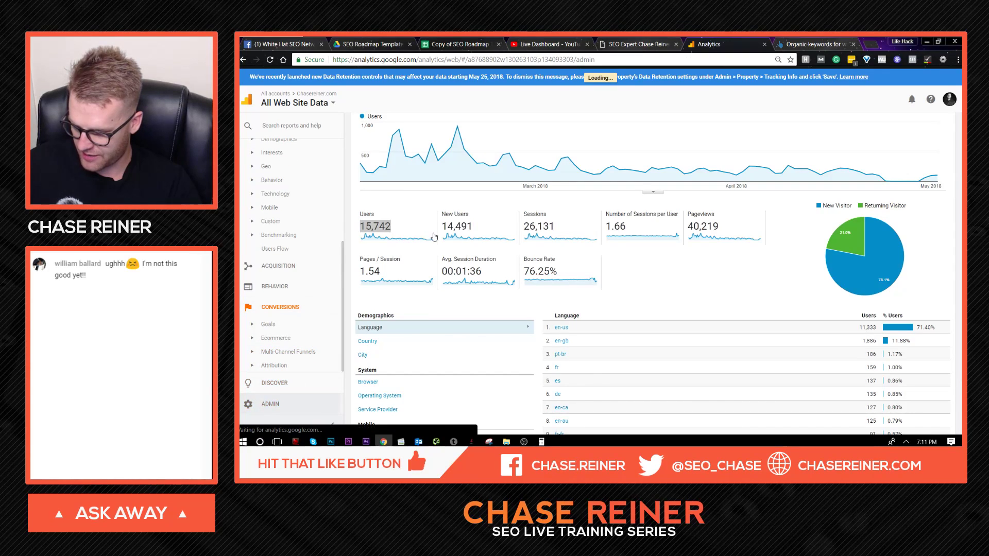
click(773, 221)
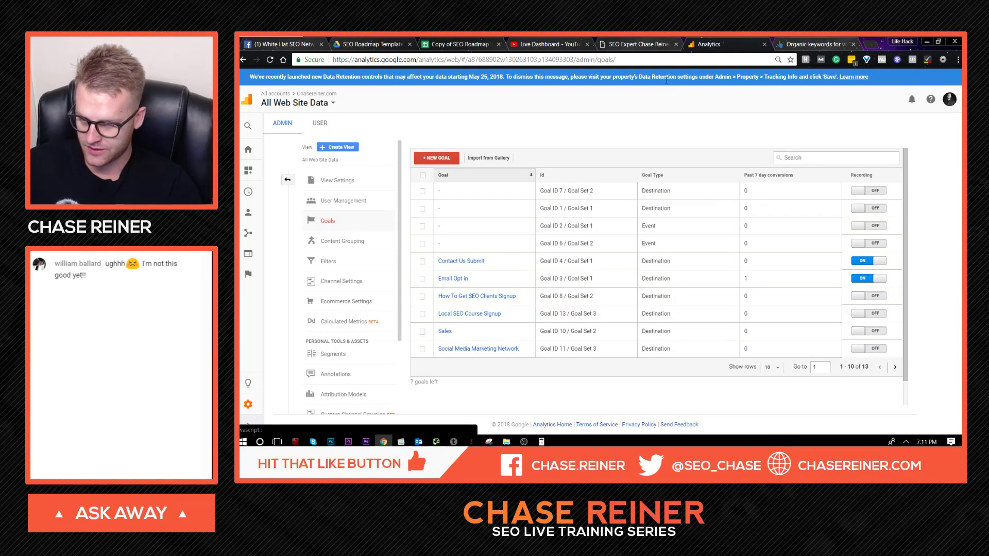
Step: Enter "z" in cell B18 of the roadmap as the status for online conversions being tracked
click(456, 44)
click(543, 234)
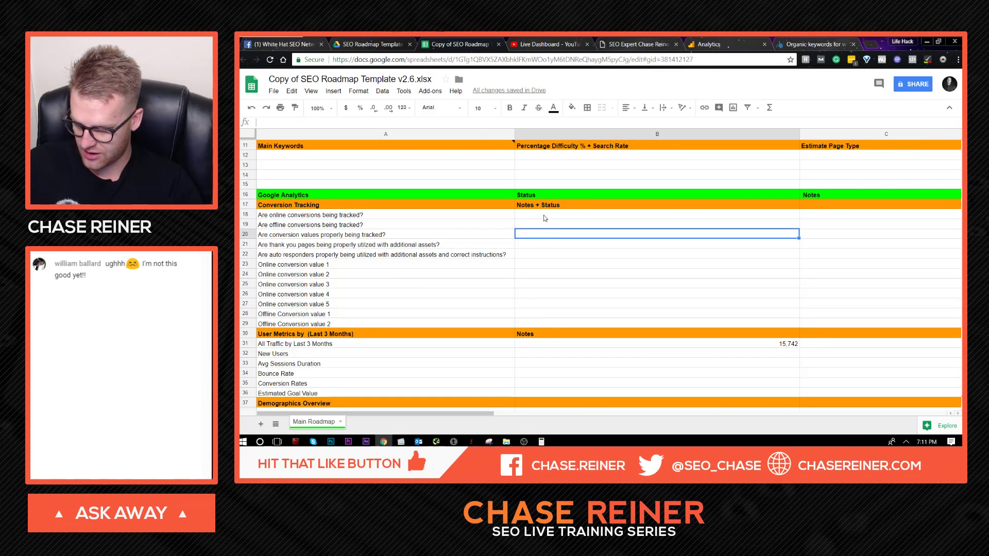
click(539, 215)
text(z)
click(538, 227)
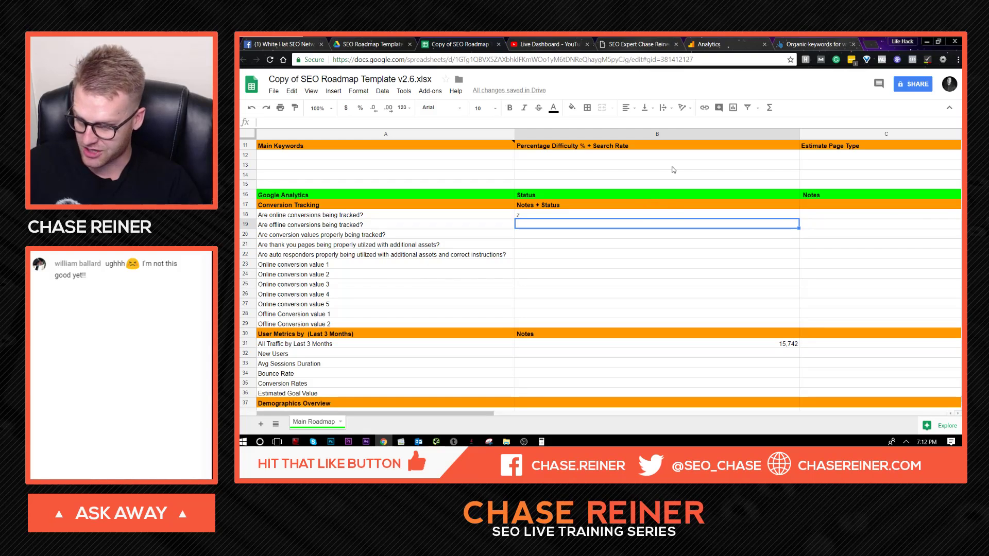
Step: Close the YouTube Live Dashboard tab and select cell B19, the status for offline conversions being tracked
click(561, 43)
key(ctrl+w)
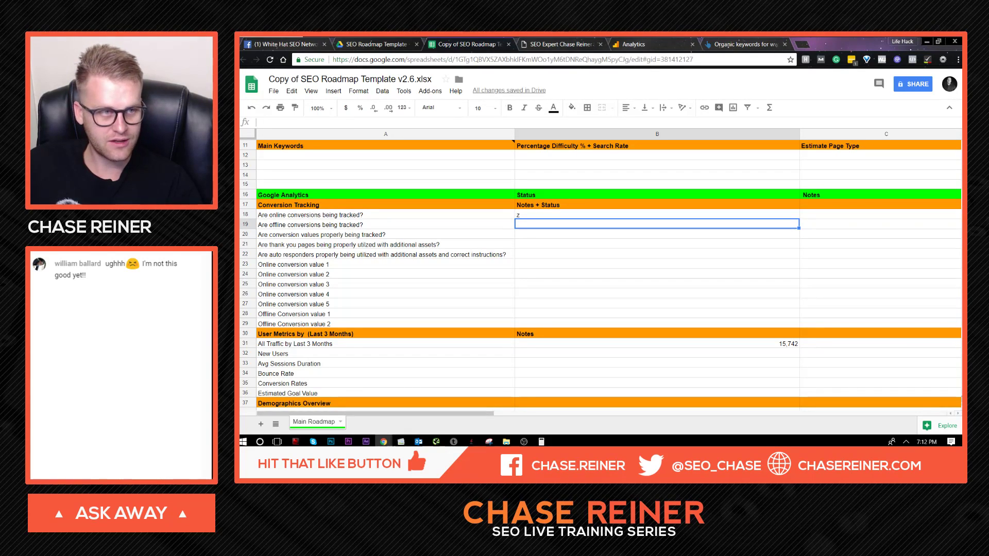
click(448, 237)
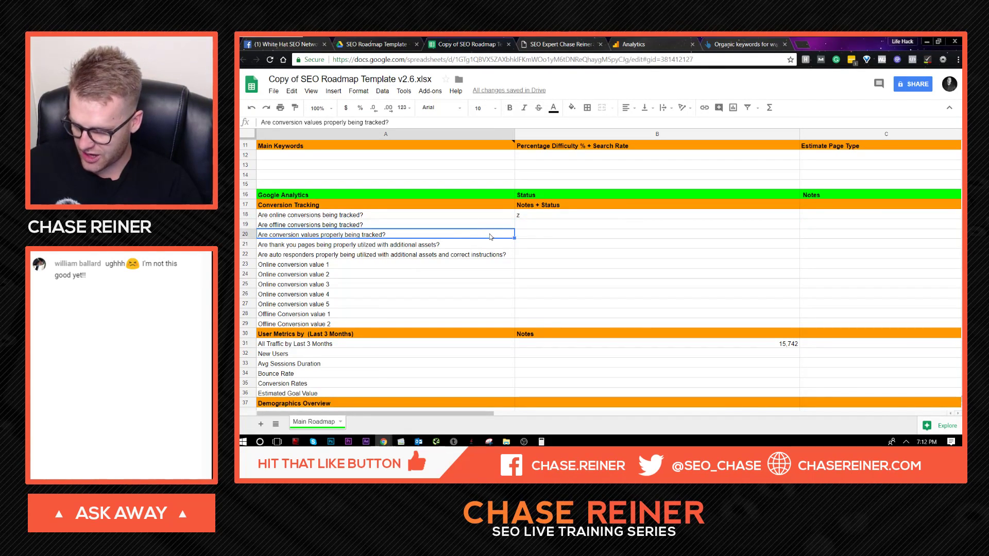
click(538, 227)
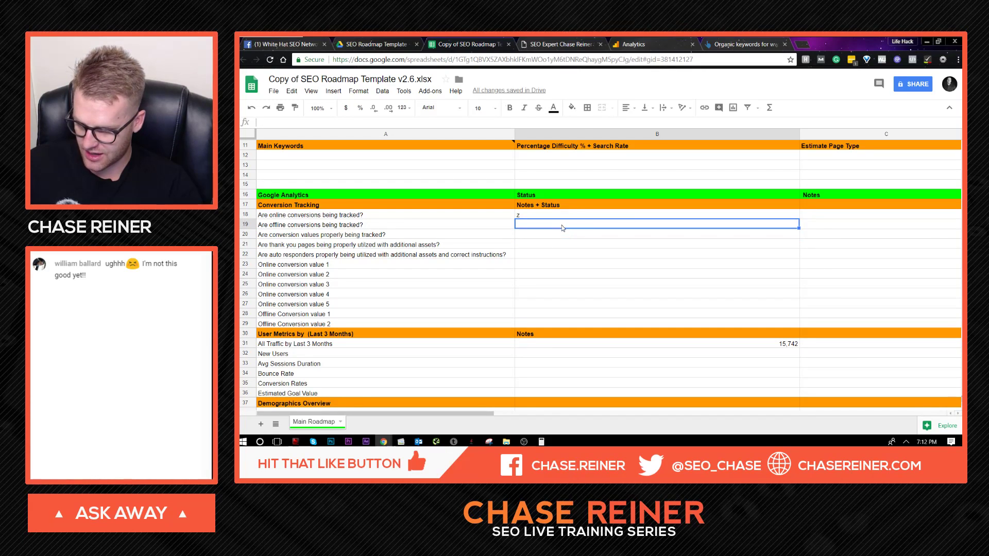
Step: Enter "x" in cell B19 as the status for offline conversions being tracked
text(x)
click(551, 264)
click(532, 246)
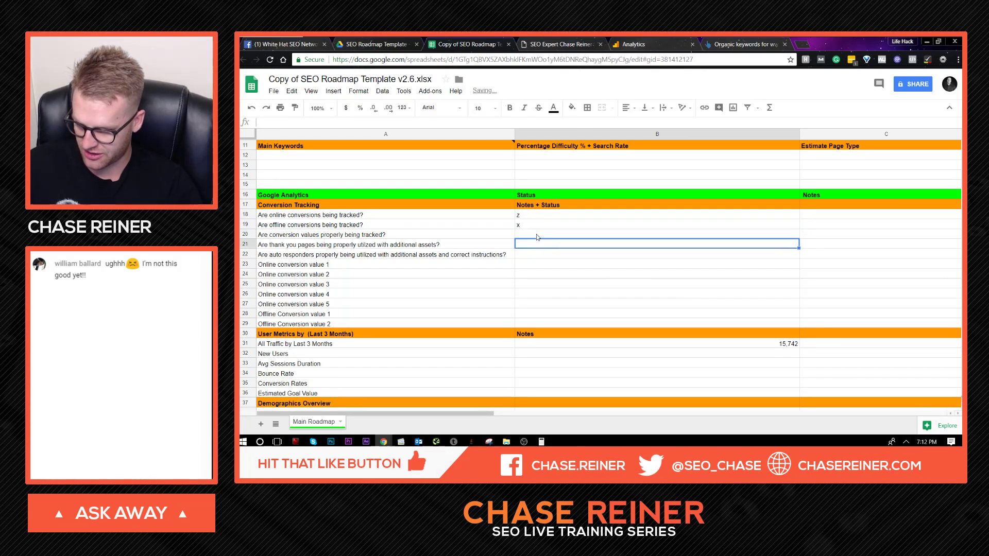
Step: Enter "z" in cell B20 as the status for conversion values being properly tracked
click(537, 237)
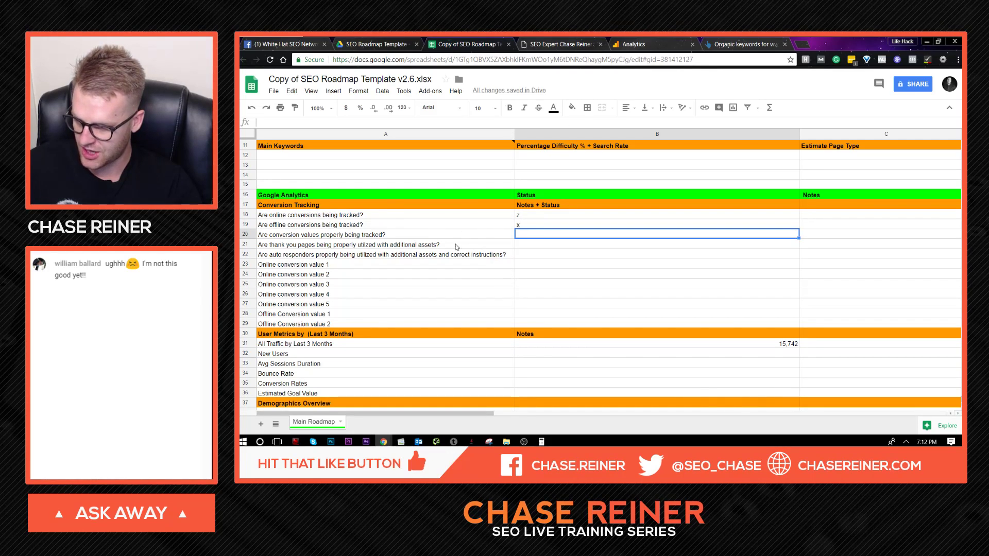
click(364, 236)
click(511, 245)
click(538, 237)
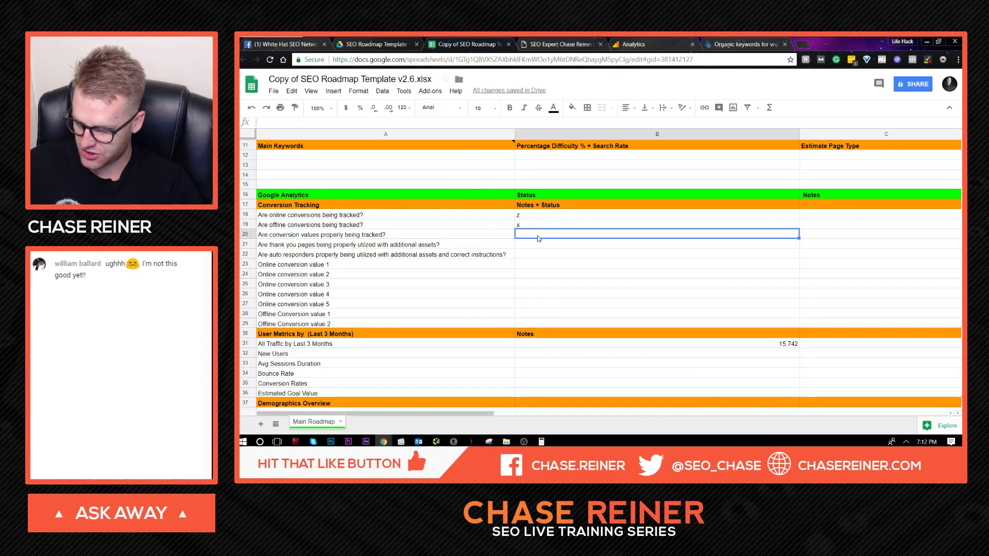
text(z)
key(Return)
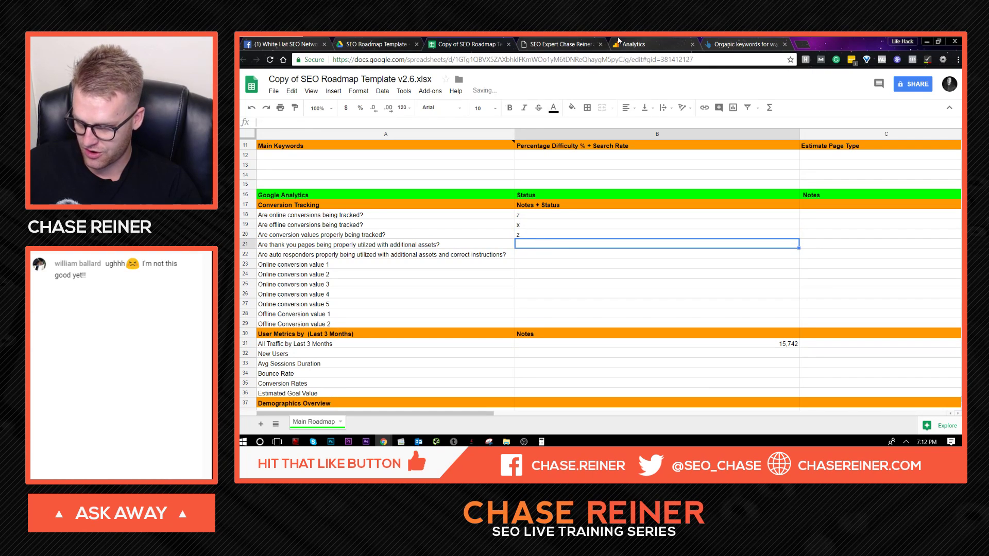
Step: Enter "z" in cells B21 and B22 as the status for thank you pages and auto responders
click(463, 225)
click(525, 247)
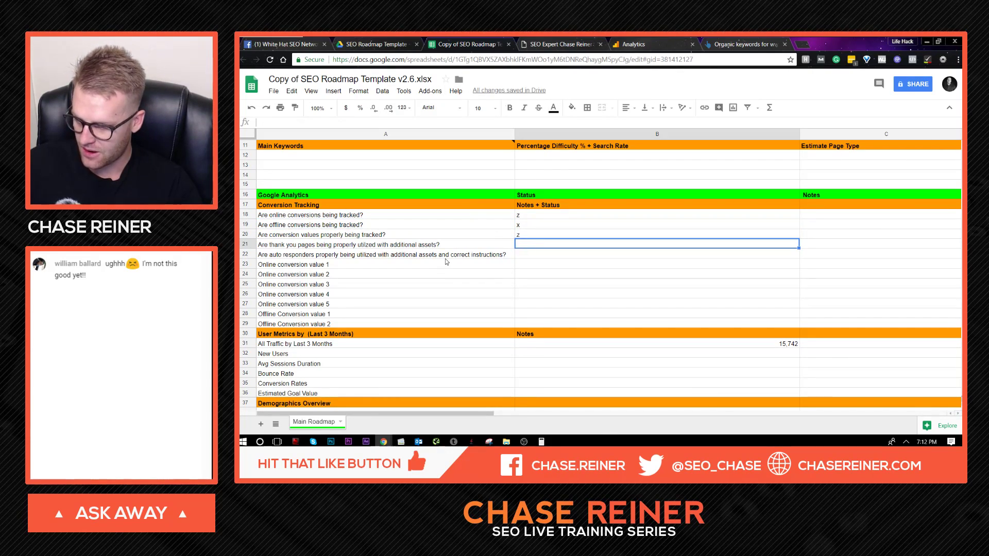
text(z)
key(Return)
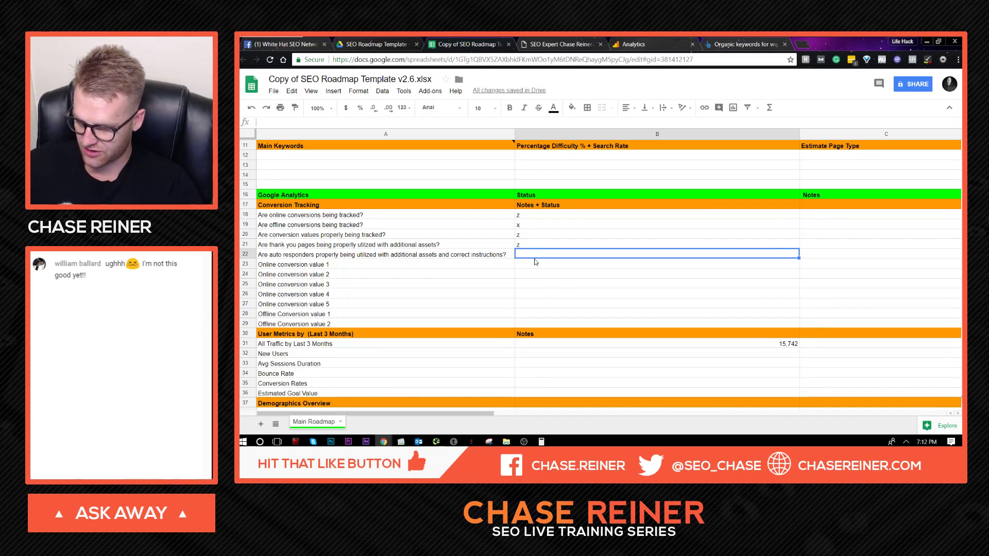
text(z)
click(538, 271)
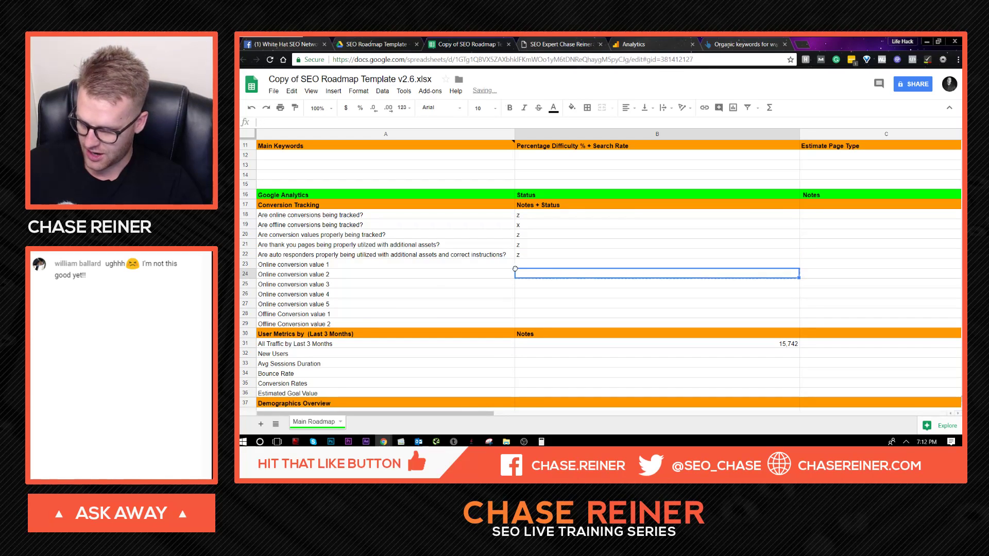
Step: Enter "N / A" in cell B23 for Online conversion value 1
click(436, 295)
click(441, 267)
click(547, 272)
click(551, 295)
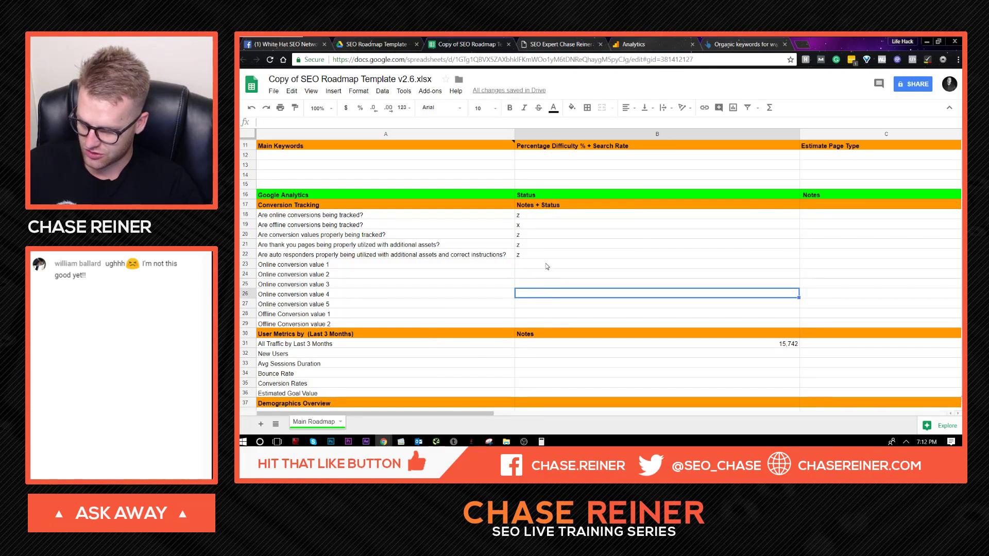
drag(546, 267, 537, 308)
click(530, 264)
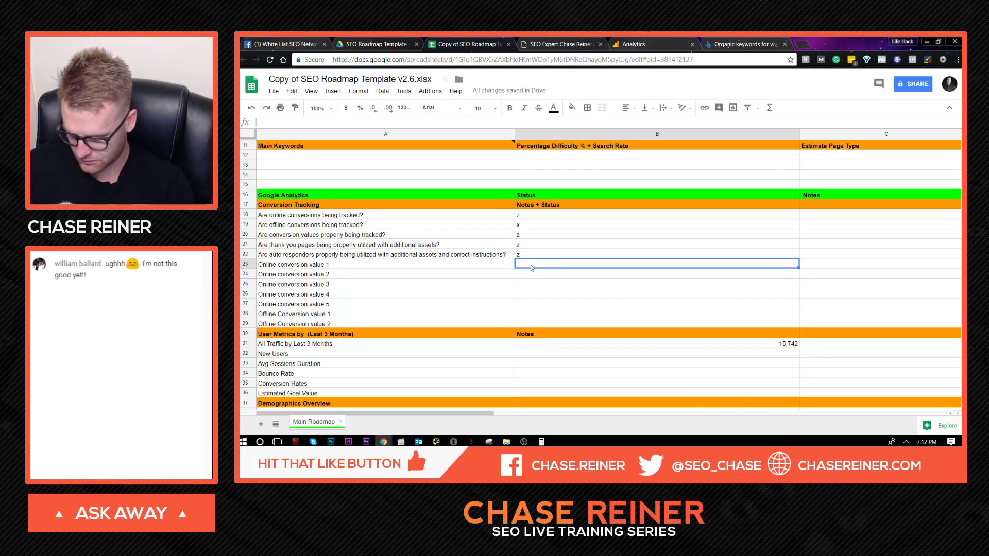
text(N / A)
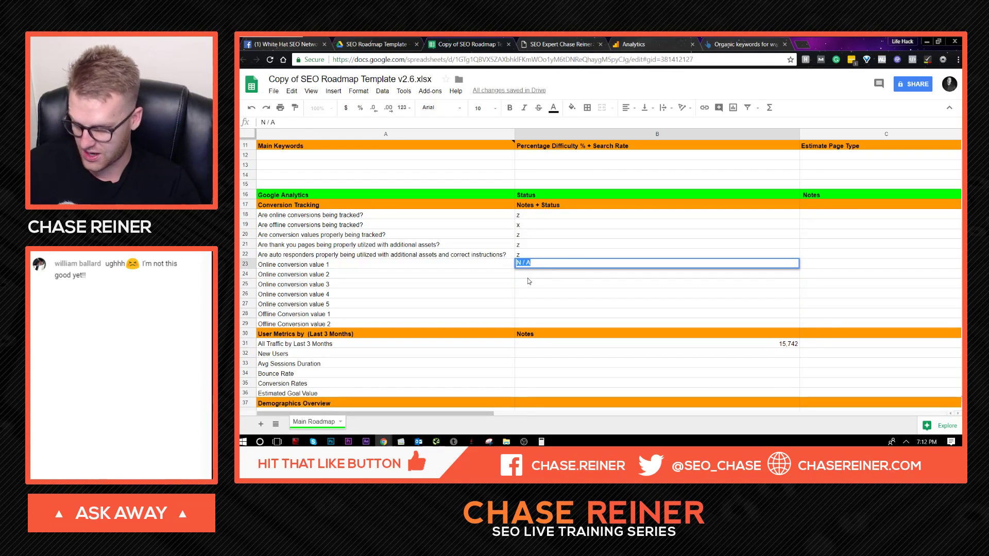
key(Return)
Step: Fill cells B24 to B29, the remaining online and offline conversion values, with "N / A"
click(528, 285)
key(Up)
text(N / A N / A)
click(524, 303)
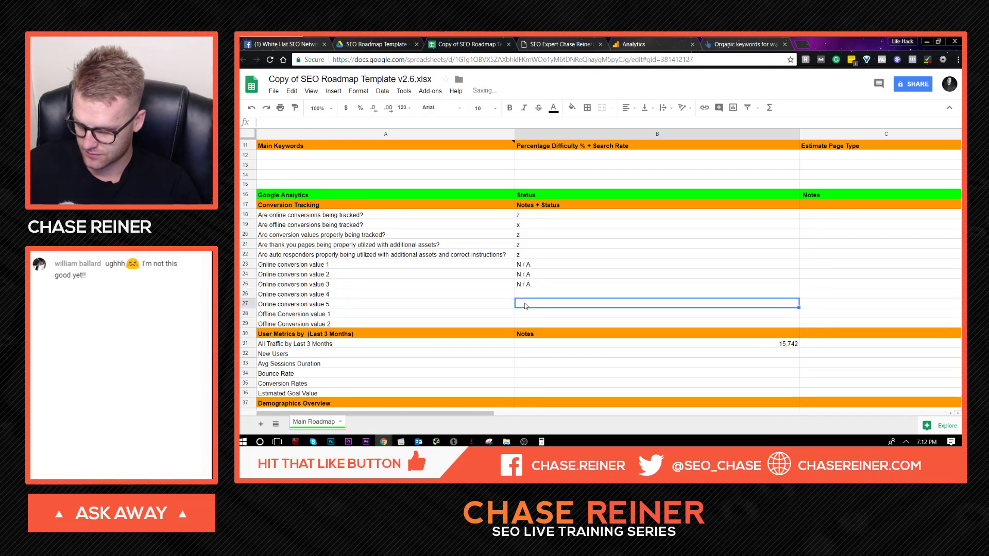
text(N / A N / A)
key(Up)
key(ctrl+v)
click(526, 324)
key(ctrl+v)
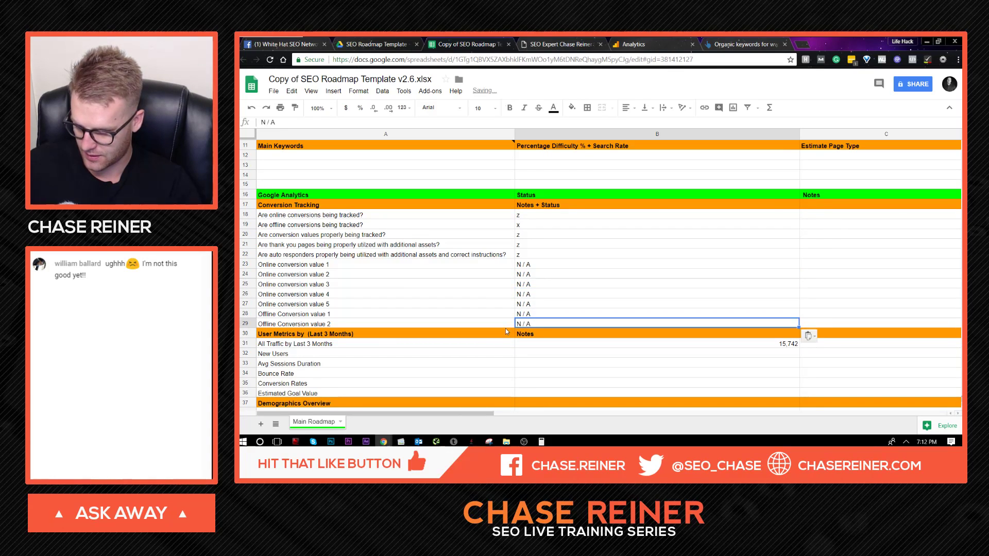
Step: Look over the User Metrics rows, starting with All Traffic by Last 3 Months in row 31
scroll(501, 326, down, 2)
click(500, 326)
click(364, 297)
click(358, 287)
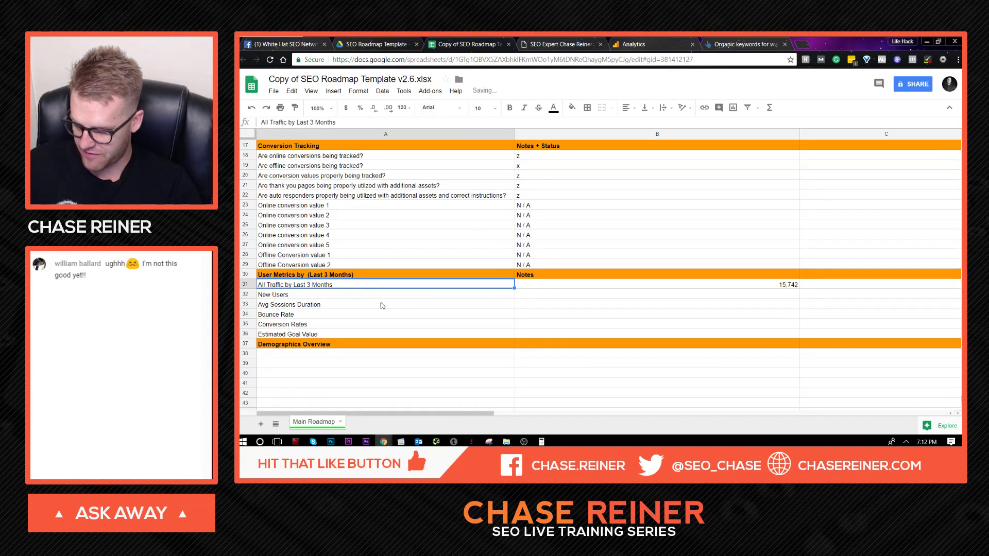
click(513, 295)
click(547, 287)
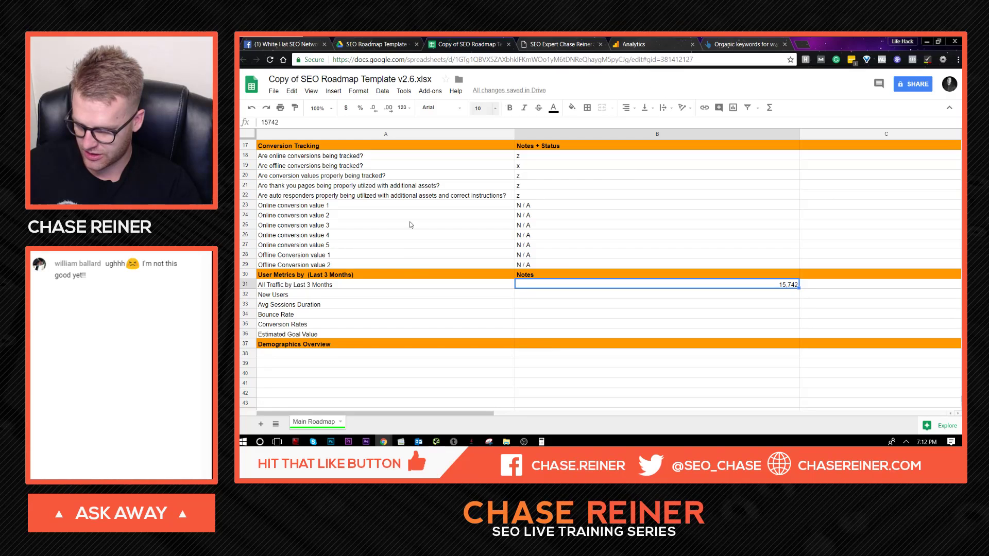
key(Down)
key(Down)
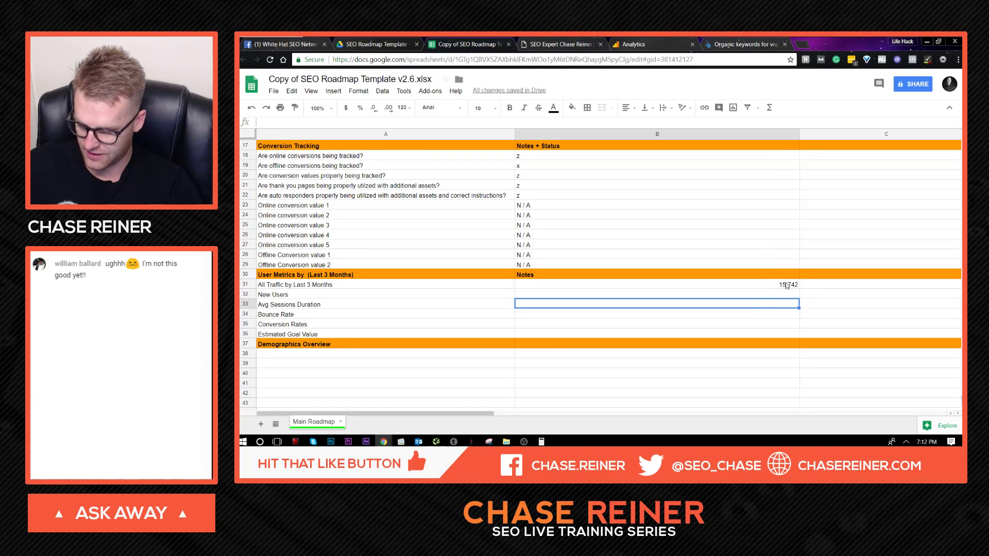
Step: Switch to Google Analytics and open the Audience Overview report
double_click(535, 297)
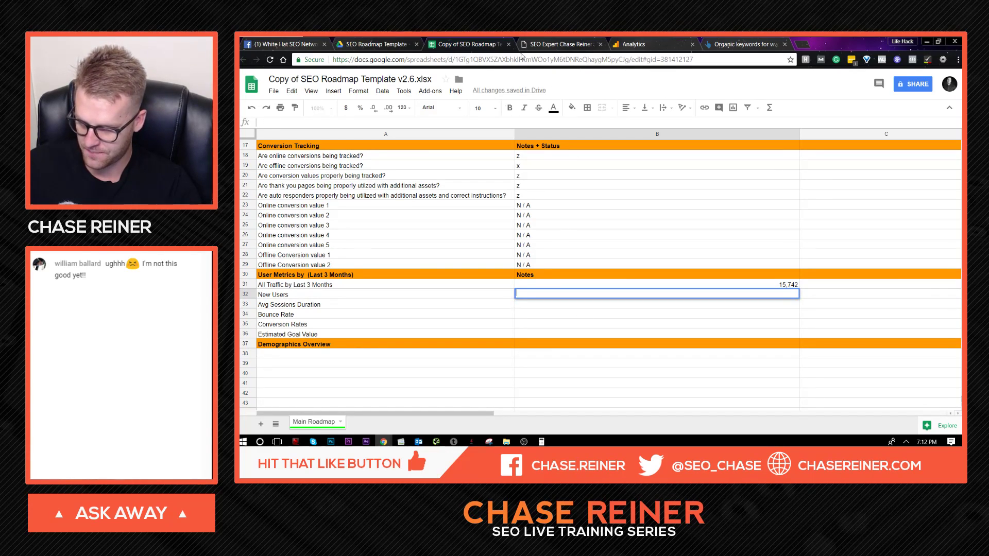
click(625, 41)
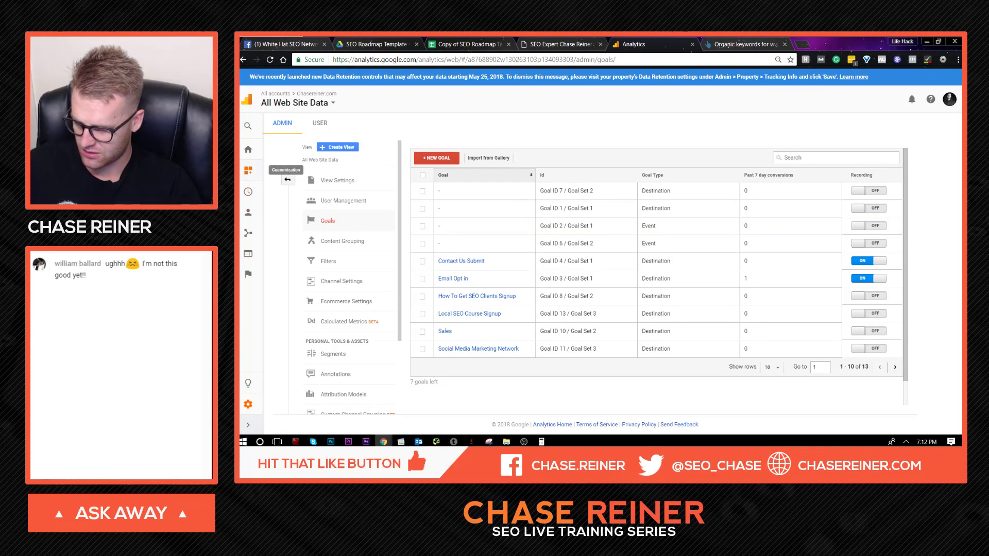
click(246, 217)
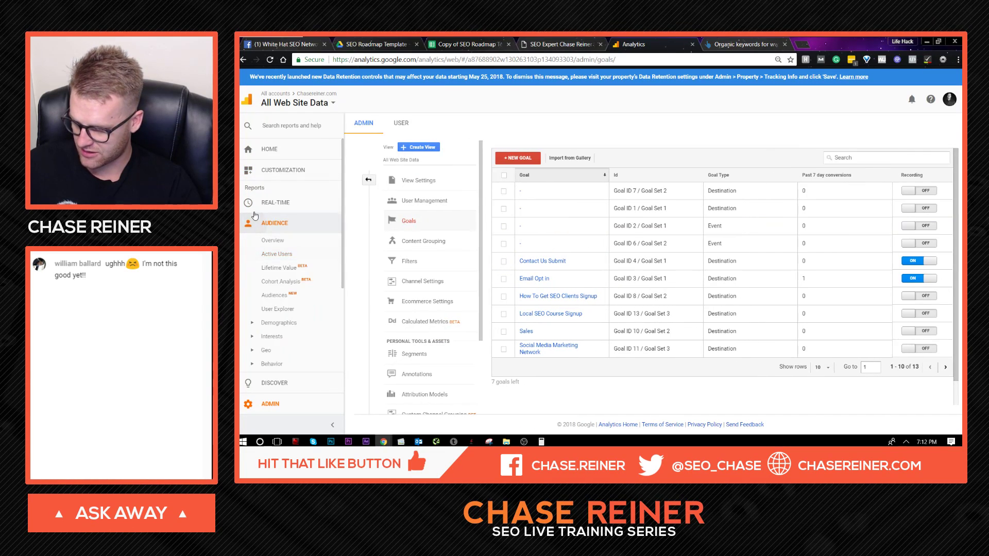
click(279, 322)
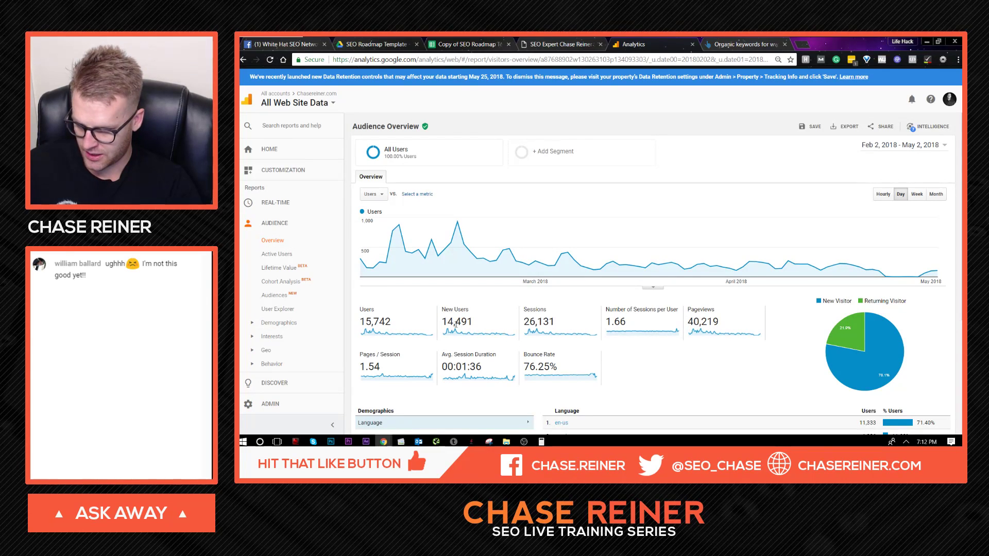
Step: Copy the New Users figure 14,491 from the Audience Overview into cell B32 of the roadmap
double_click(458, 322)
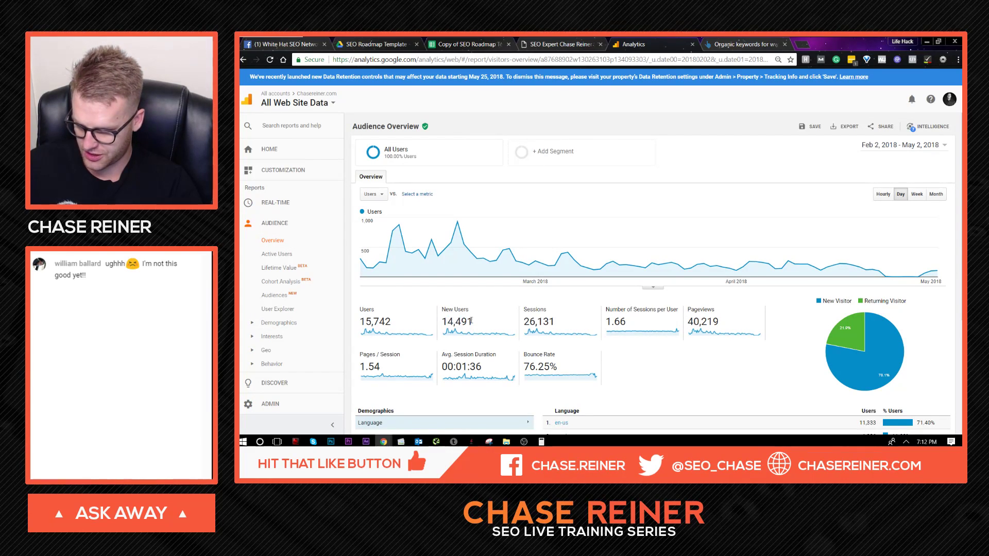
triple_click(458, 322)
click(458, 322)
drag(472, 322, 448, 322)
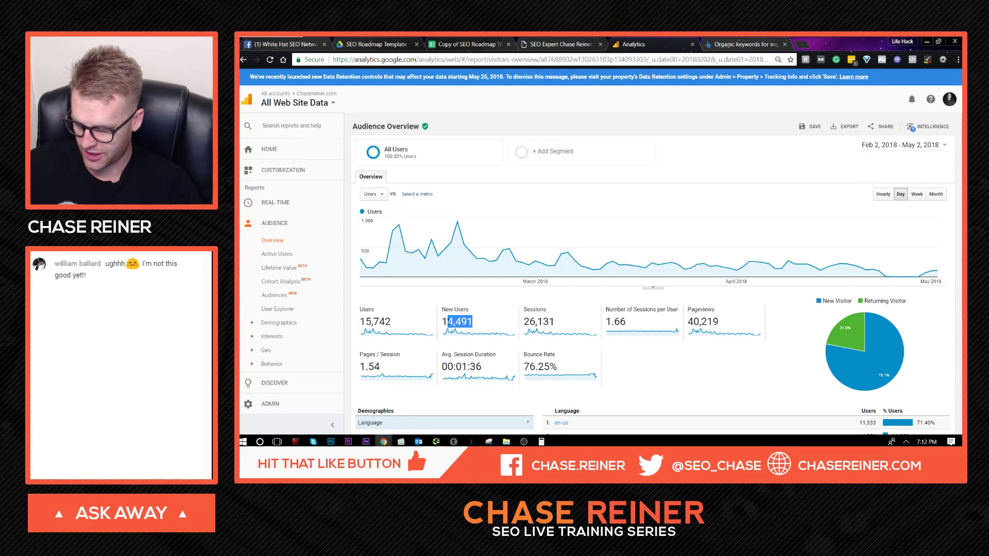
click(469, 43)
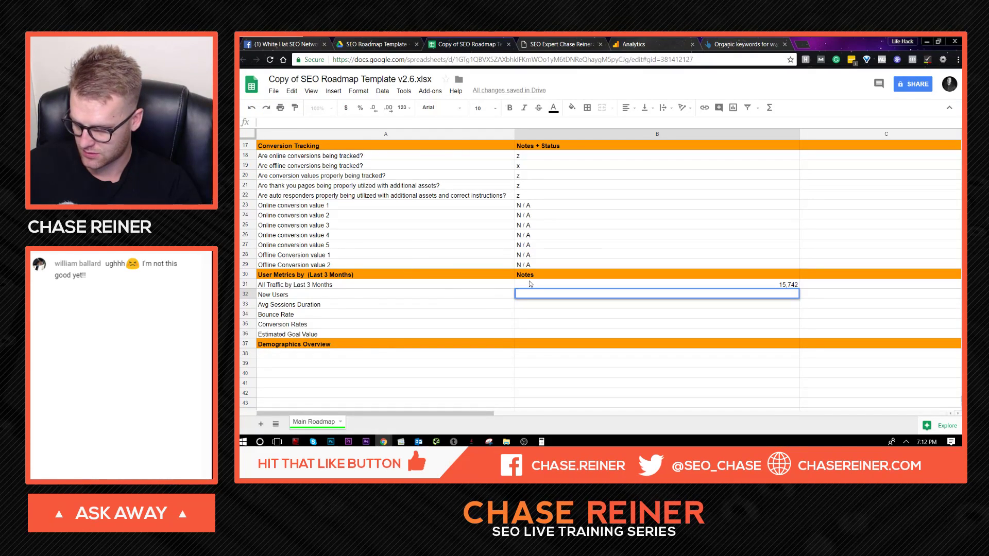
text(14,491)
click(510, 324)
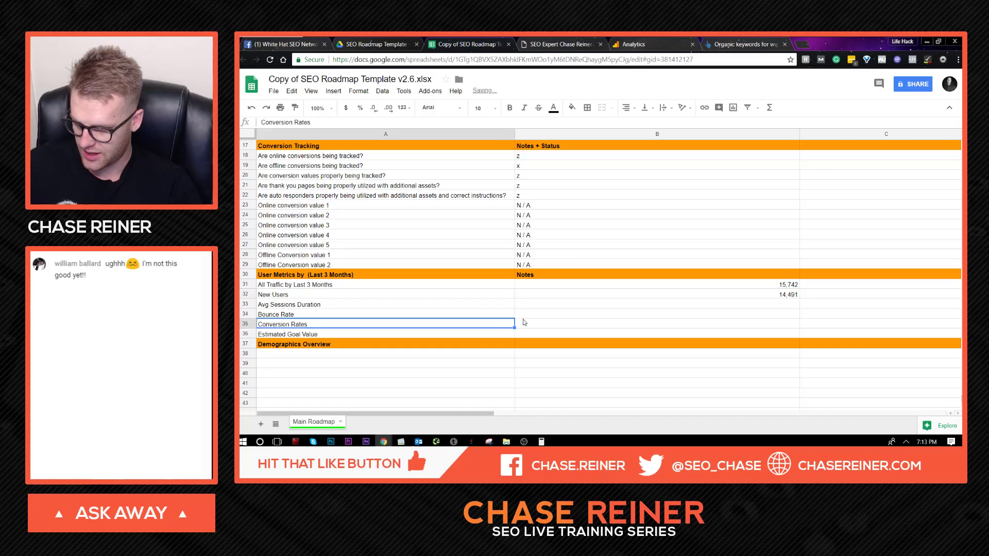
Step: Copy the Avg. Session Duration 00:01:36 from Google Analytics into cell B33 of the roadmap
click(583, 49)
click(634, 44)
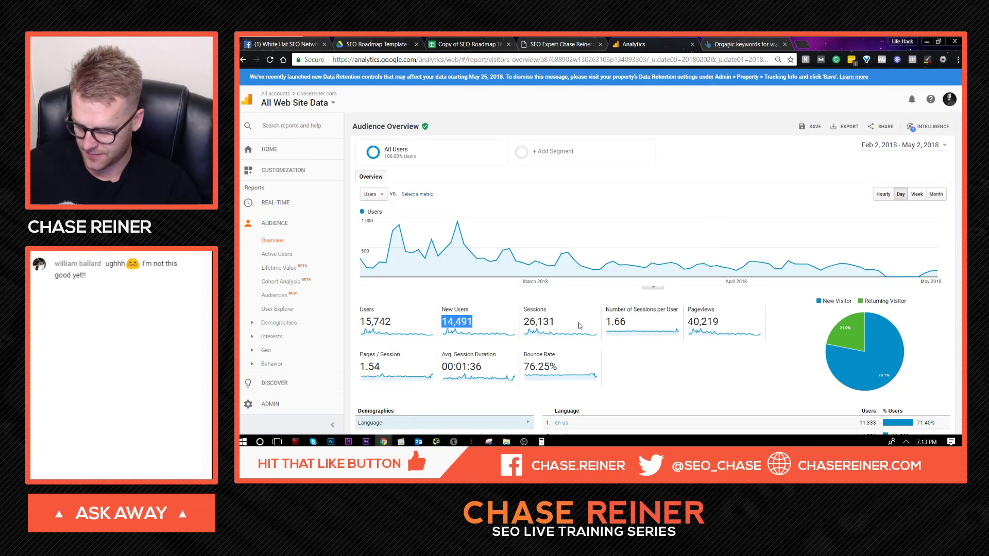
click(484, 380)
drag(491, 371, 443, 364)
key(ctrl+c)
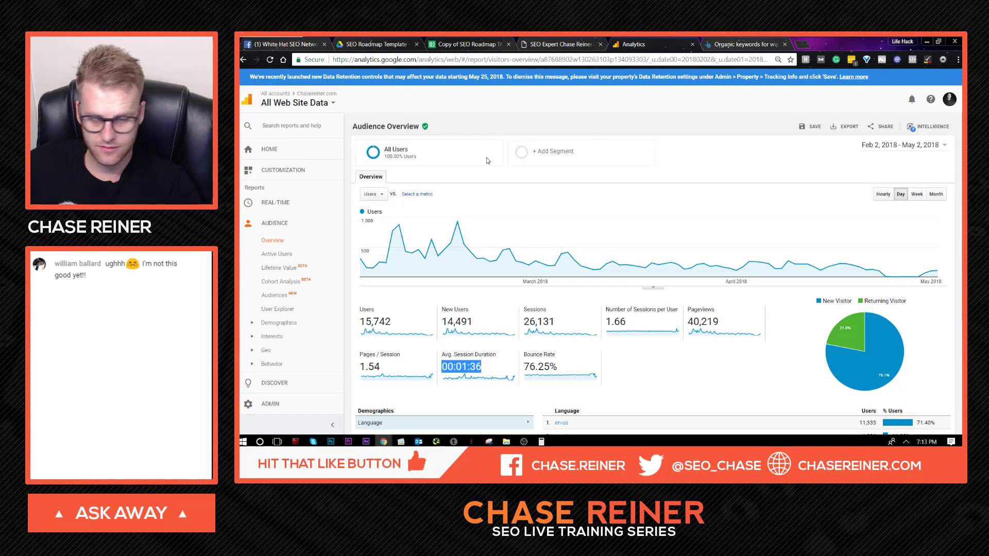
click(495, 44)
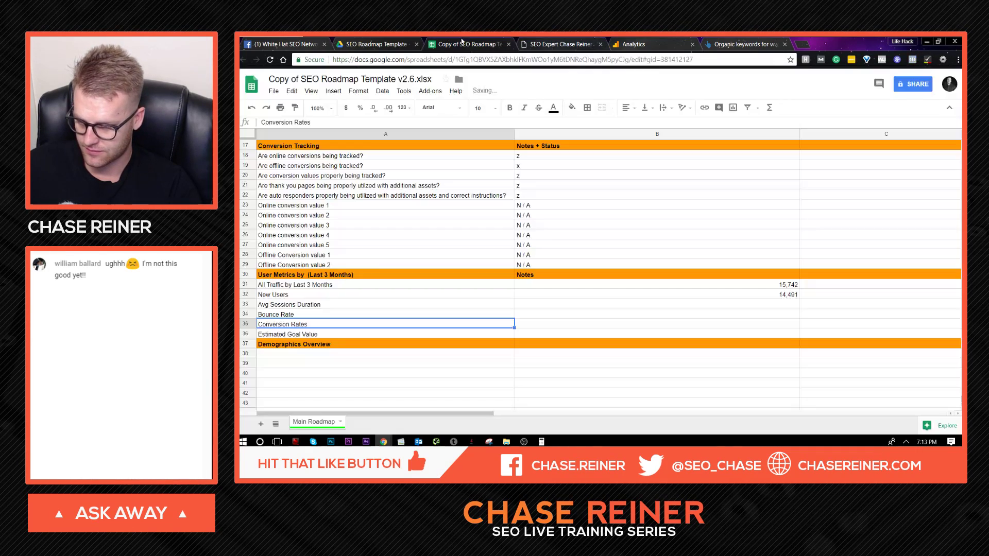
click(564, 305)
key(ctrl+v)
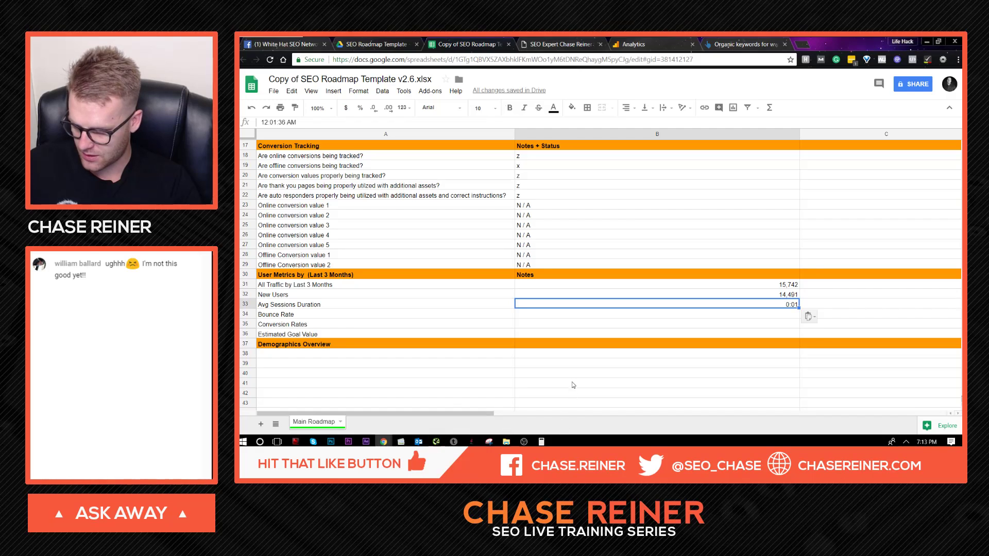
click(575, 352)
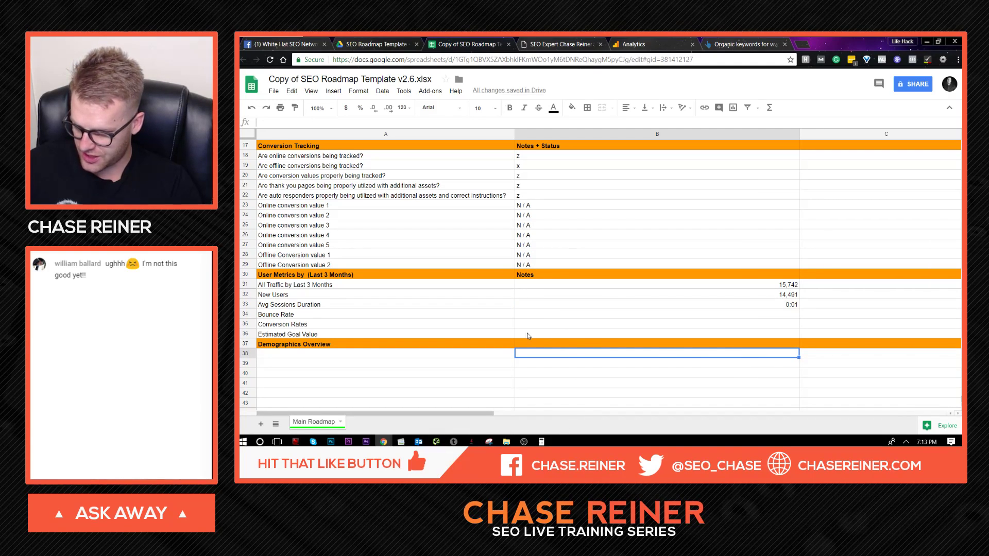
click(419, 325)
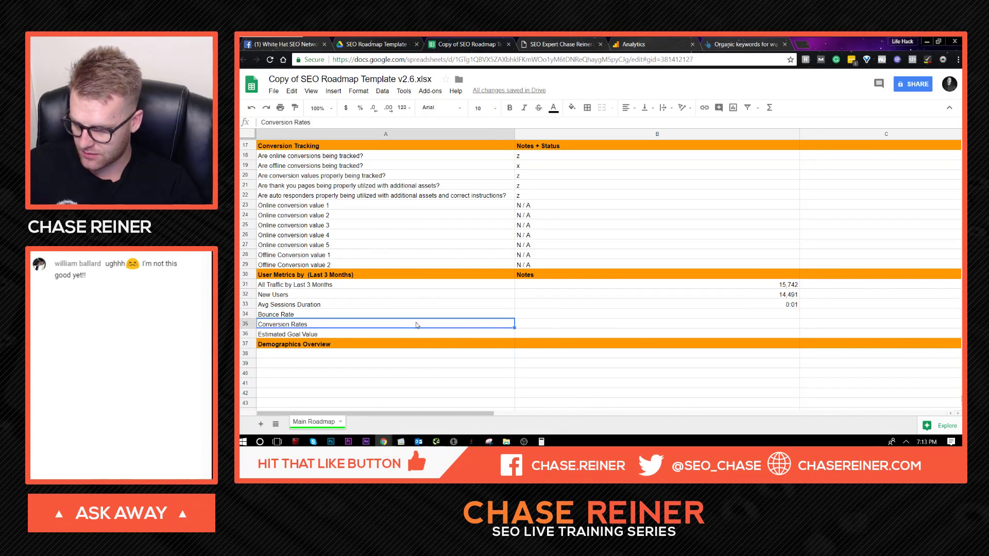
click(524, 326)
click(574, 313)
click(776, 297)
click(776, 301)
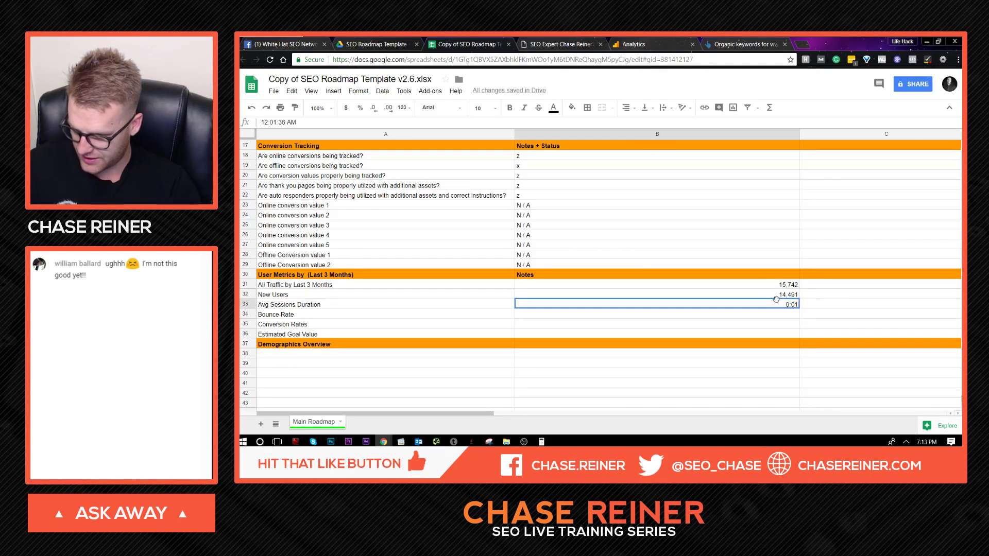
click(780, 325)
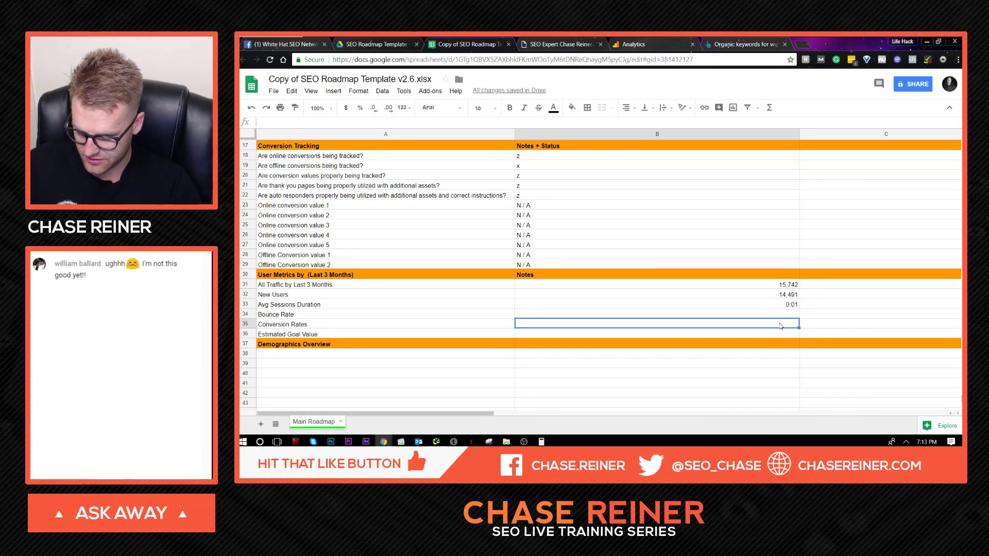
Step: Replace the average session duration in cell B33 with only the 1:36 part copied from Google Analytics
click(784, 307)
click(676, 42)
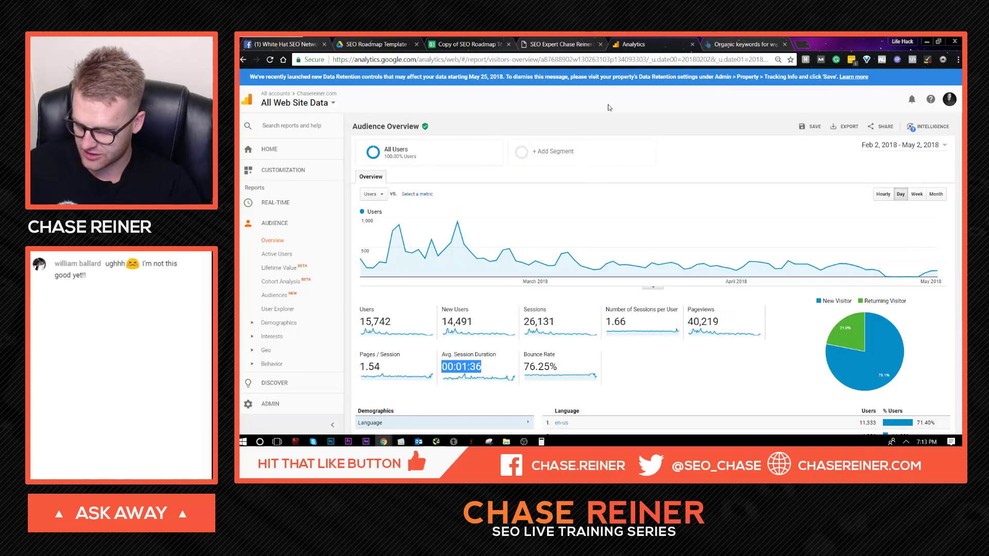
drag(484, 366, 462, 367)
key(ctrl+c)
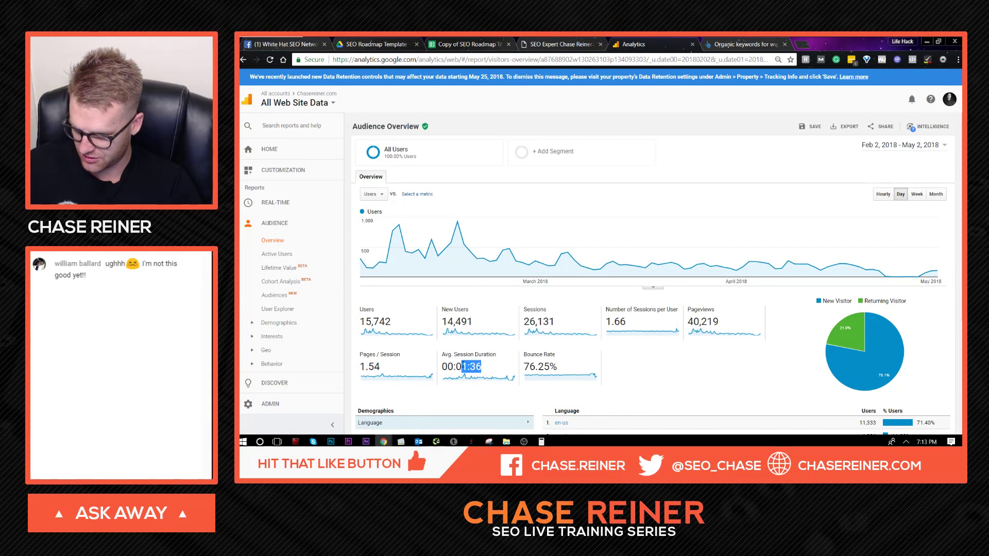
click(499, 41)
key(ctrl+v)
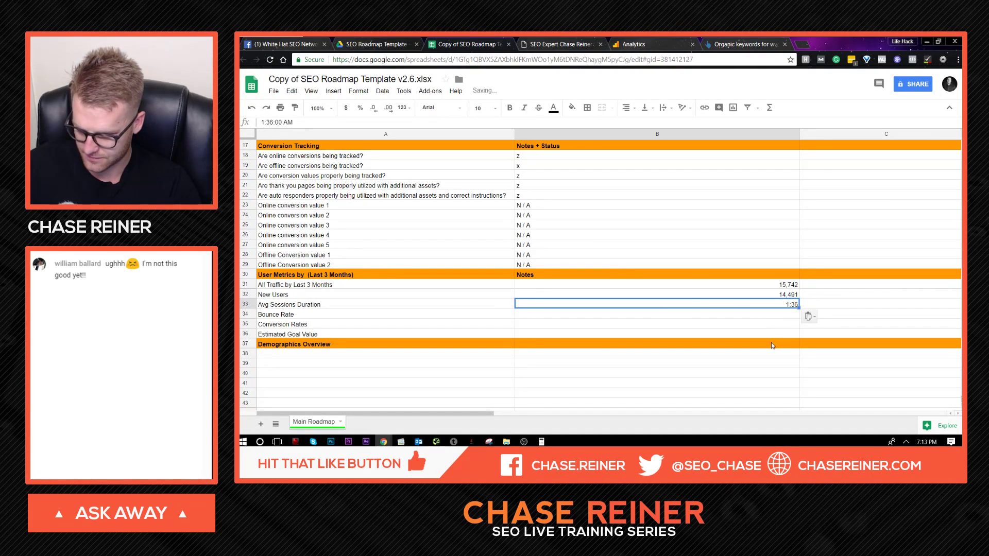
click(770, 333)
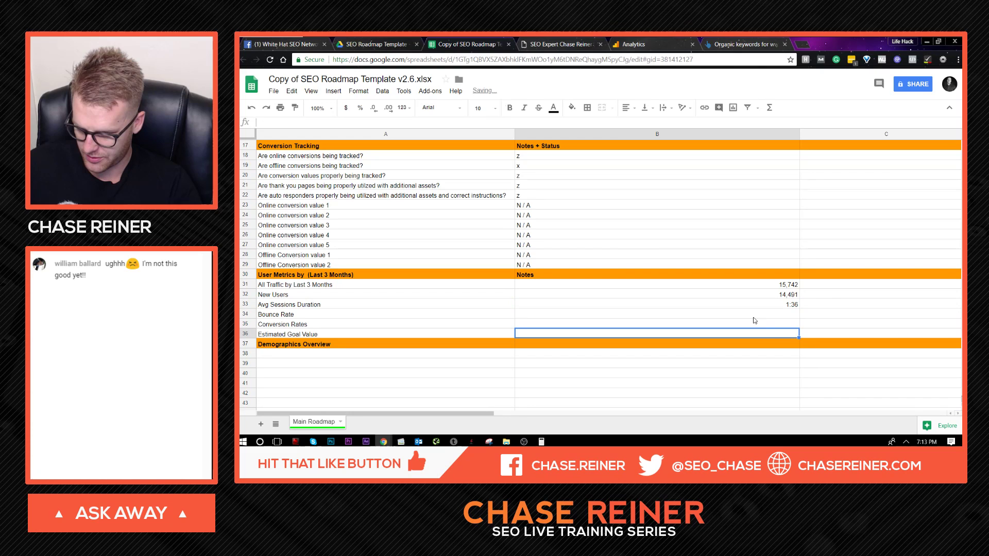
Step: Copy the Bounce Rate 76.25% from the Google Analytics Audience Overview into cell B34 of the roadmap
click(601, 313)
click(624, 42)
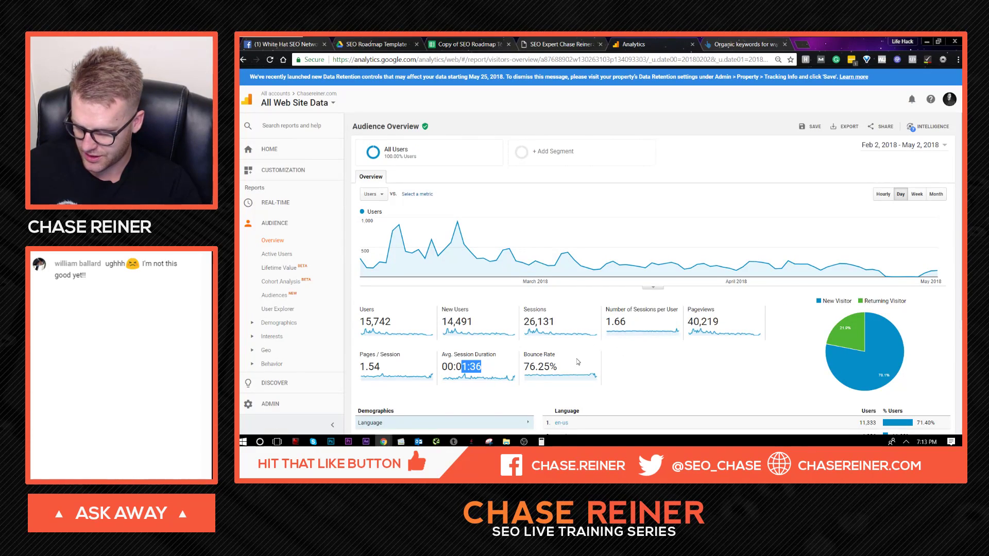
drag(577, 367, 524, 367)
key(ctrl+c)
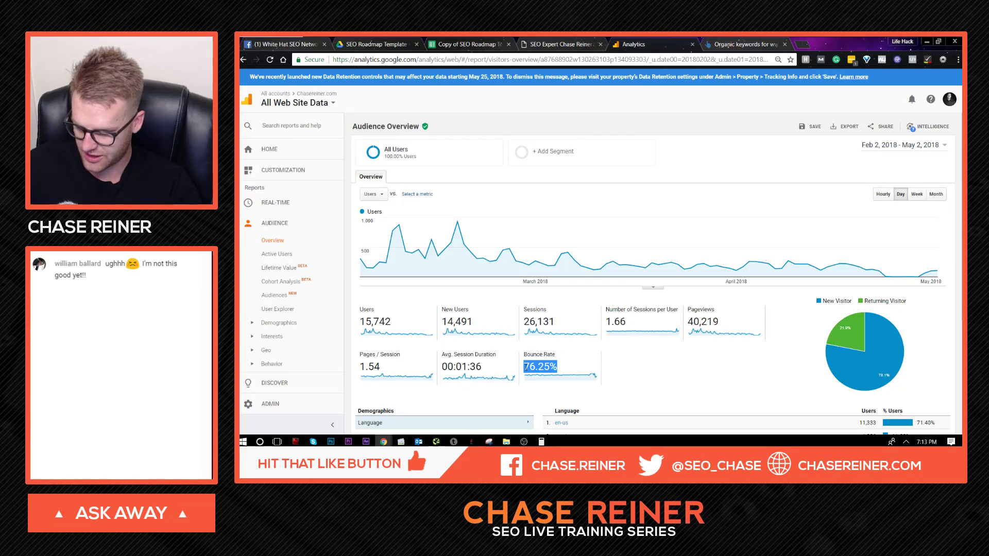
click(533, 43)
click(431, 44)
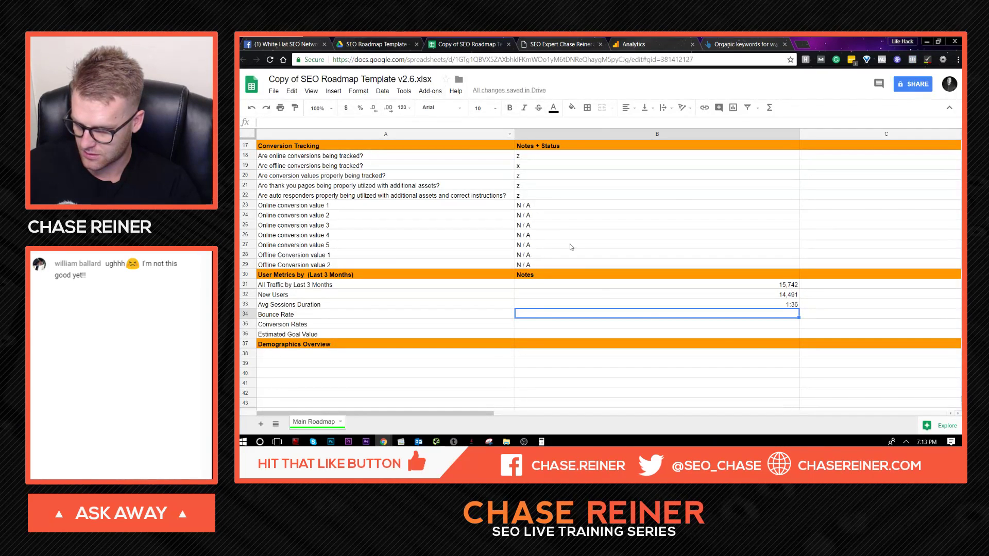
key(ctrl+v)
click(668, 336)
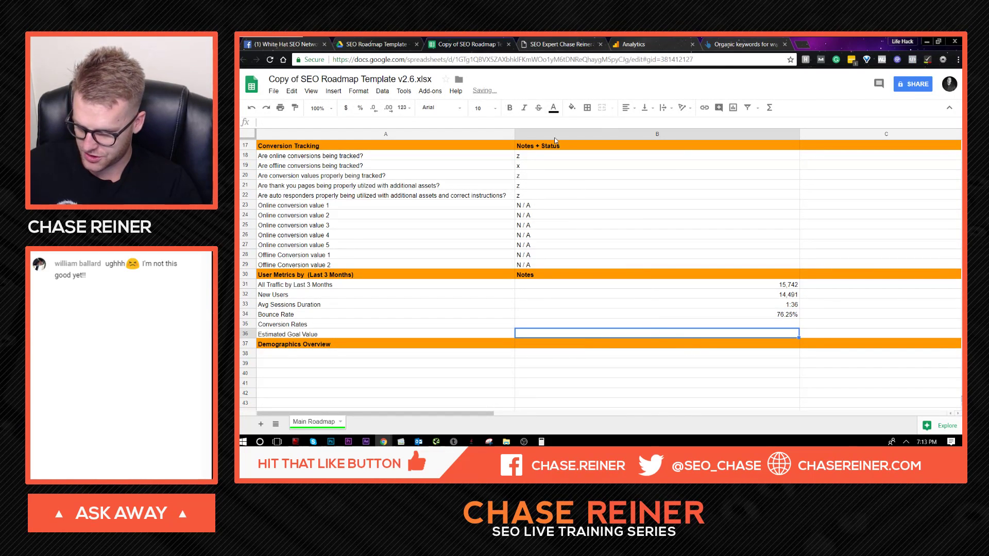
Step: Switch to Google Analytics and open the Conversions Goals Overview report
click(545, 44)
click(644, 45)
click(677, 390)
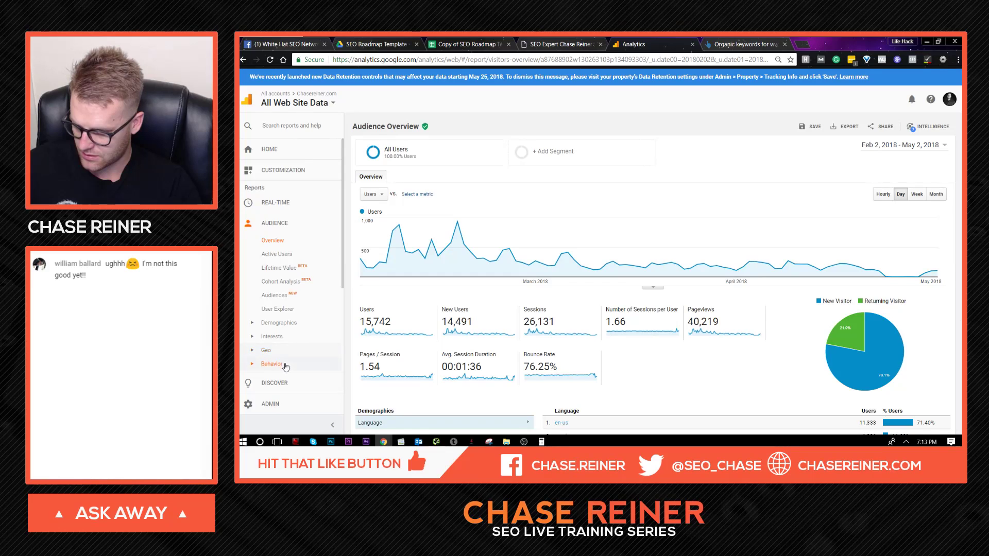
scroll(287, 360, down, 3)
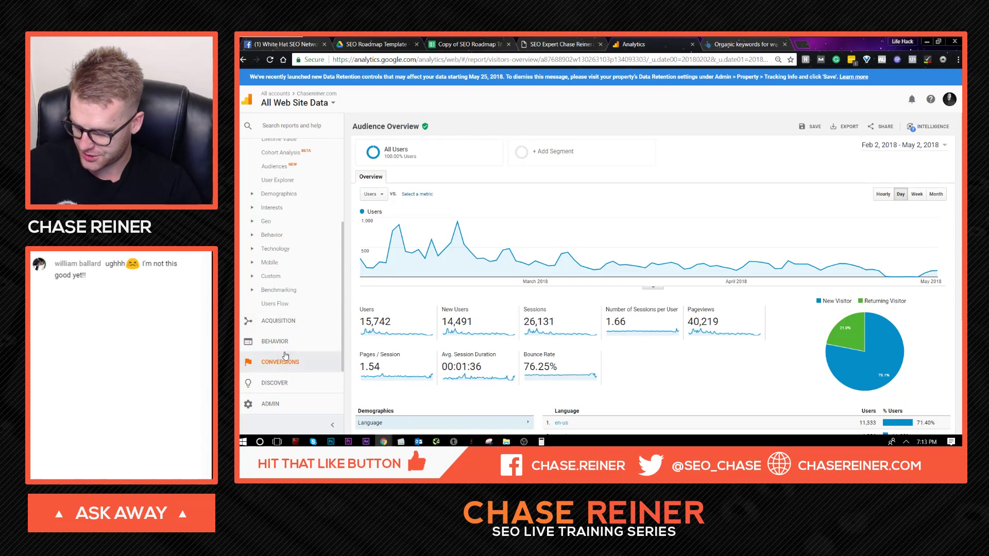
click(287, 360)
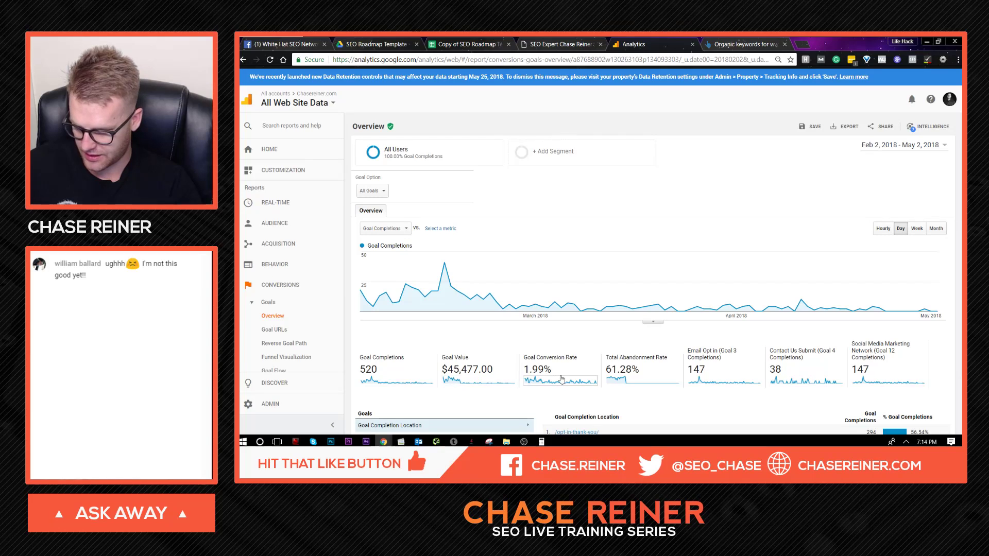
Step: Try to copy the Goal Conversion Rate from Google Analytics into cell B35 of the roadmap
drag(553, 370, 525, 369)
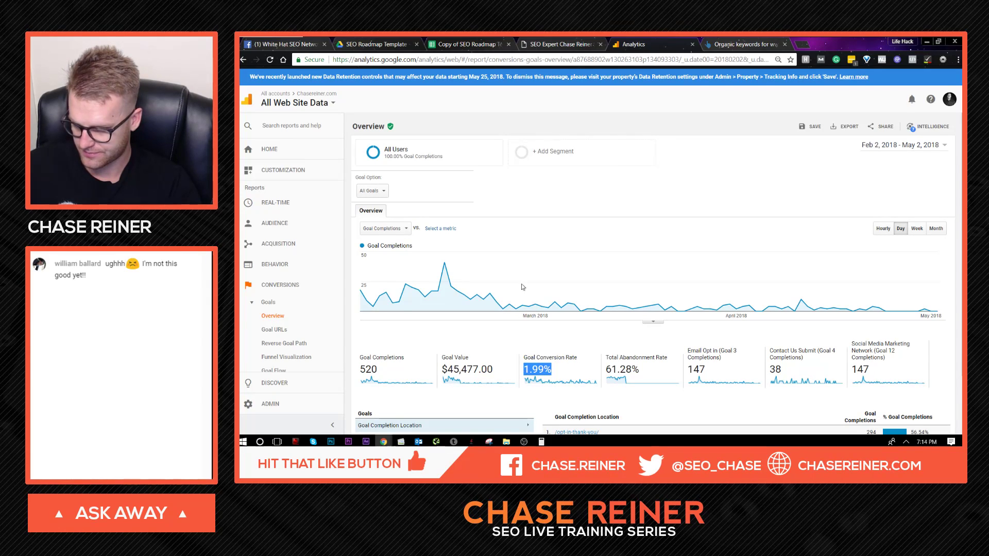
click(476, 44)
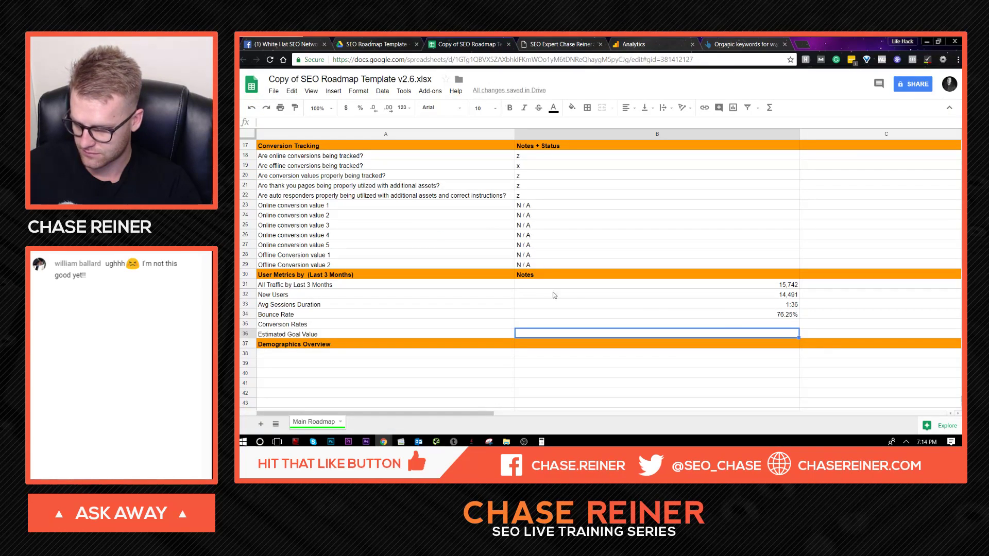
click(723, 324)
text(76.25%)
click(709, 334)
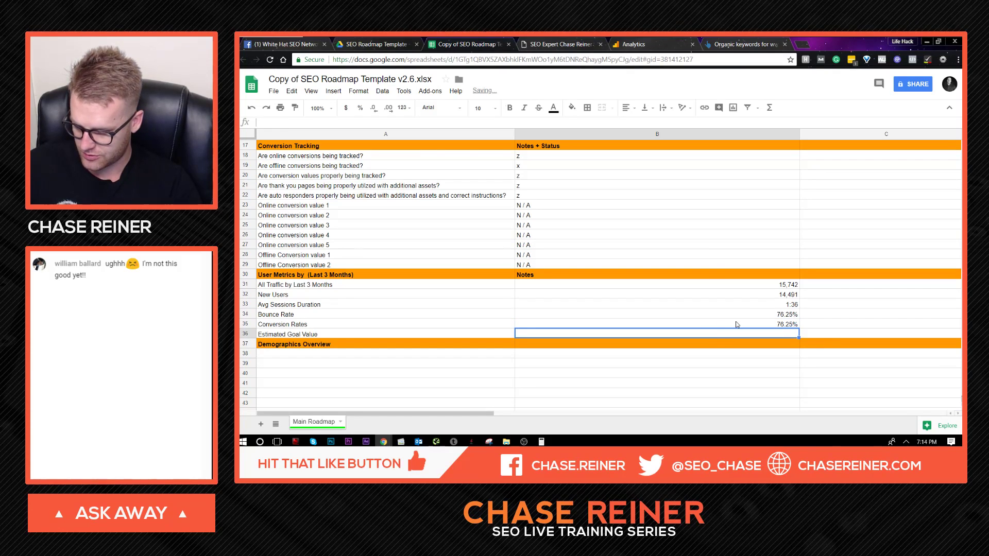
key(ctrl+z)
key(ctrl+z)
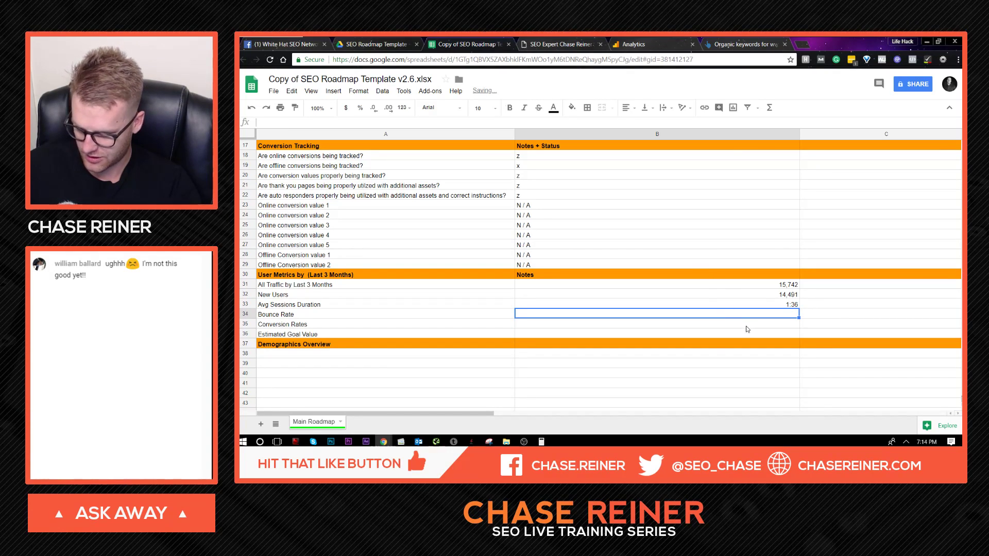
Step: Enter the bounce rate 76.25% in cell B34 again
text(76.25%)
key(ctrl+z)
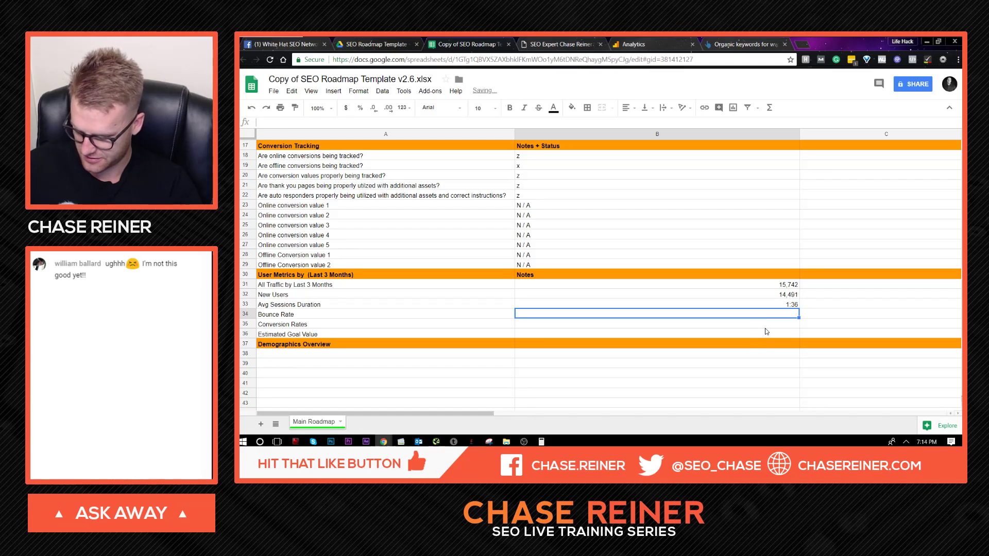
text(76.25%)
key(Down)
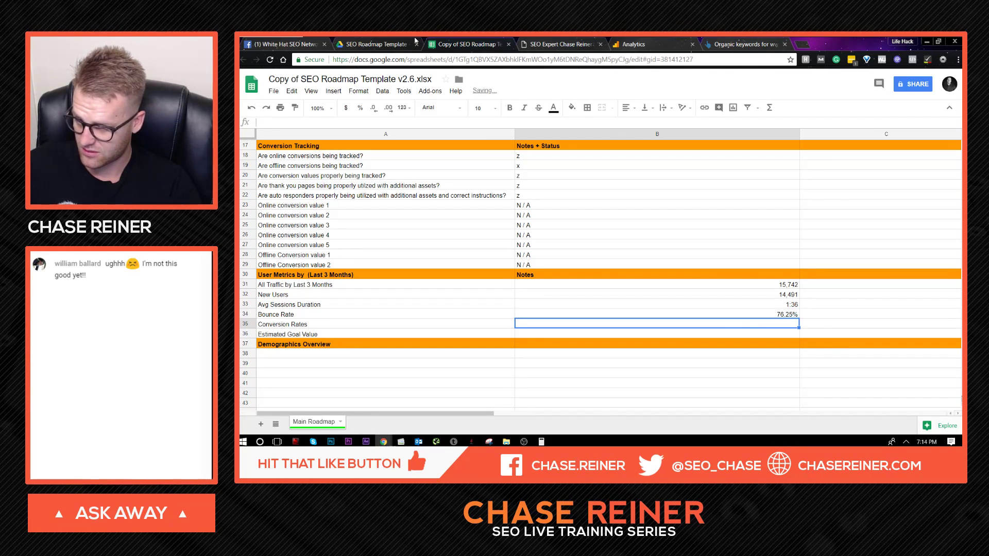
Step: Copy the Goal Conversion Rate 1.99% from Google Analytics into cell B35 of the roadmap
click(533, 43)
click(633, 43)
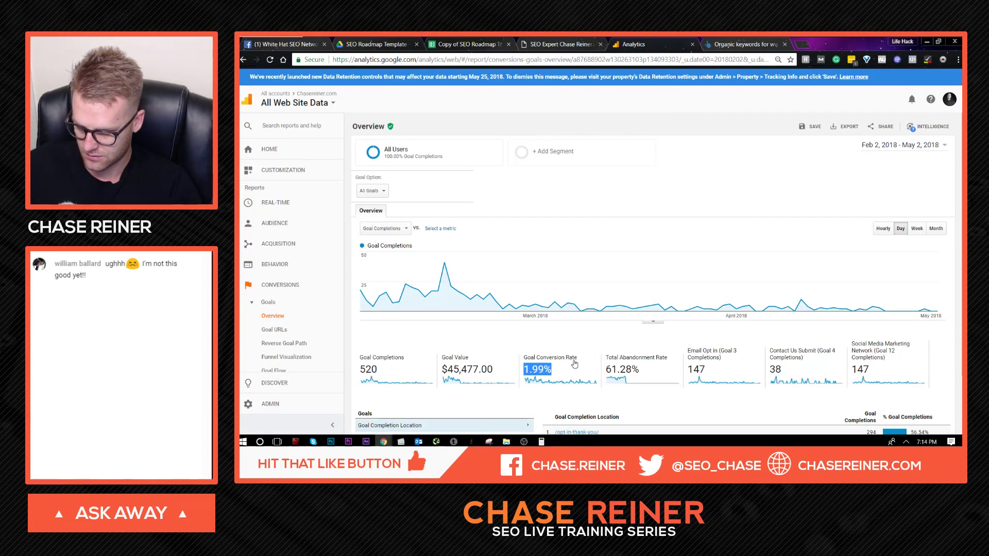
click(465, 43)
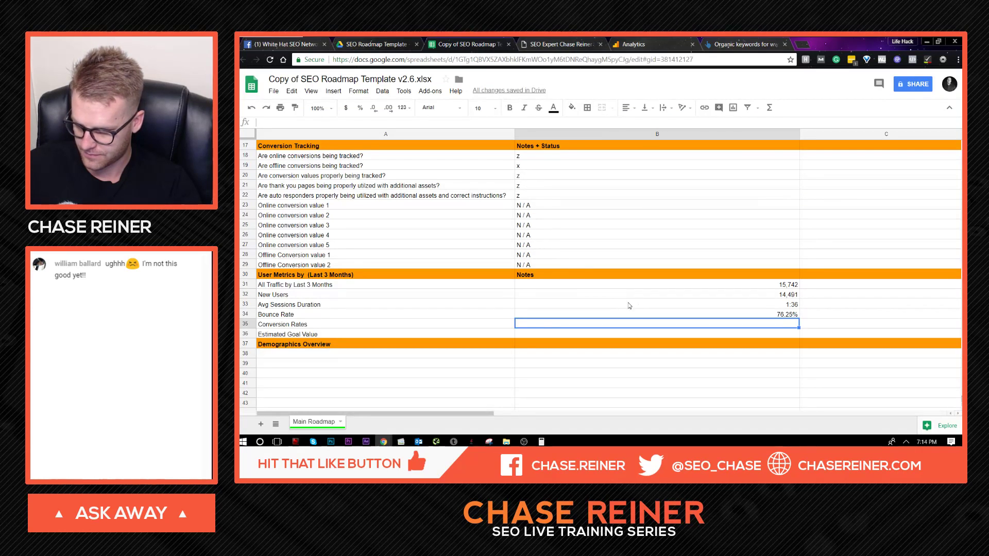
text(1.99%)
key(Down)
Step: Copy the Goal Value 45,477.00, without the dollar sign, from Google Analytics into cell B36 of the roadmap
key(ctrl+Tab)
key(ctrl+Tab)
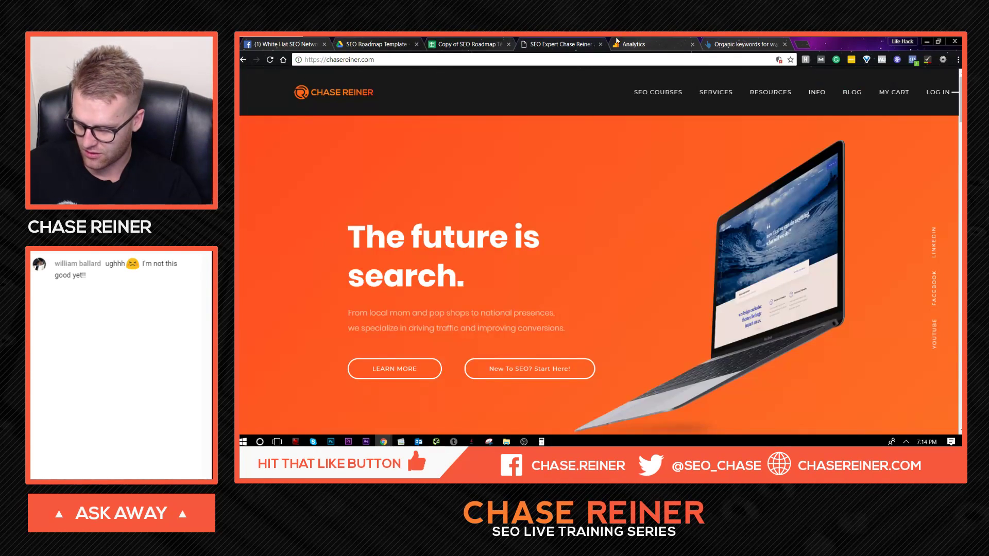
drag(493, 370, 459, 369)
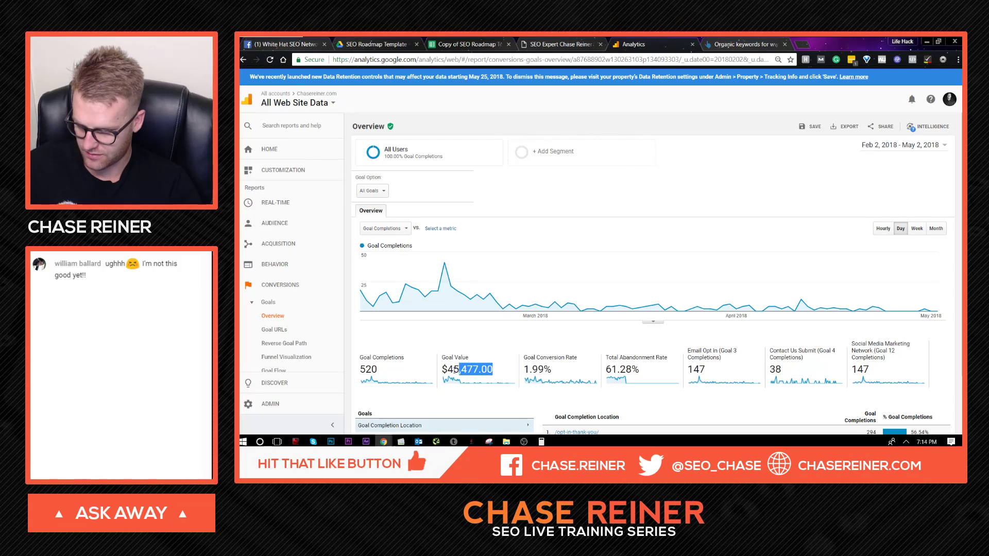
key(ctrl+c)
click(465, 44)
key(ctrl+shift+v)
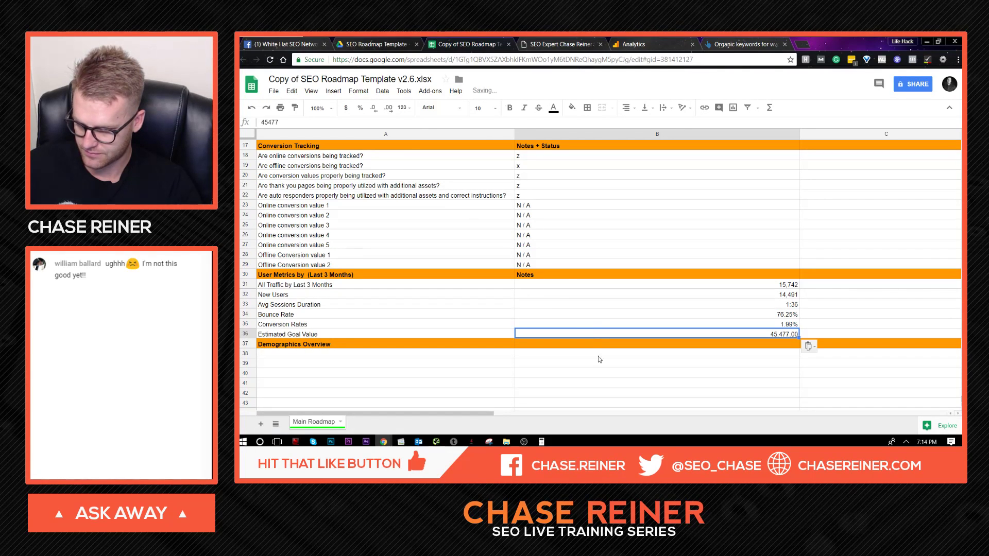
Step: Go to the roadmap's Demographics Overview section, then open the Audience Demographics Overview report in Google Analytics
click(603, 373)
scroll(608, 345, down, 2)
click(387, 316)
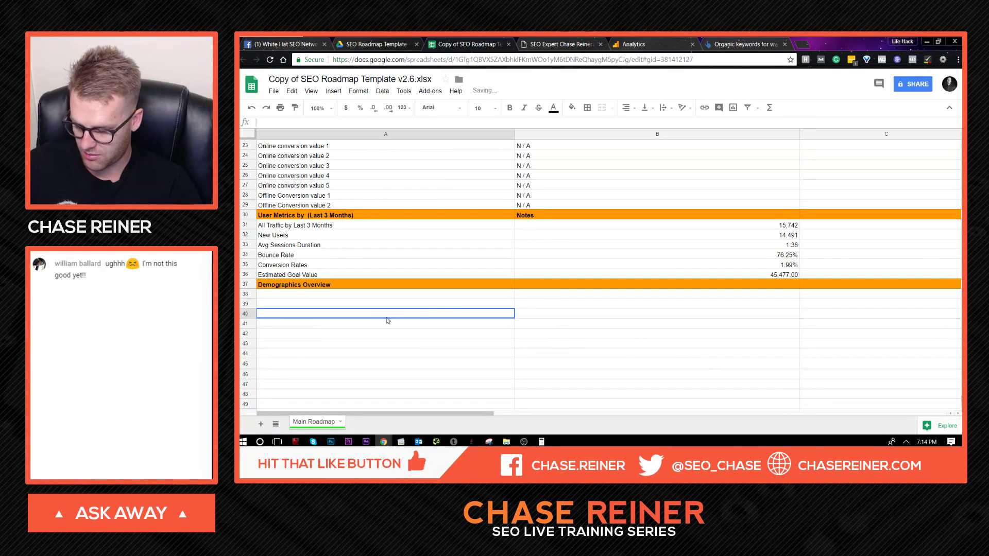
click(487, 386)
click(436, 305)
scroll(435, 309, down, 2)
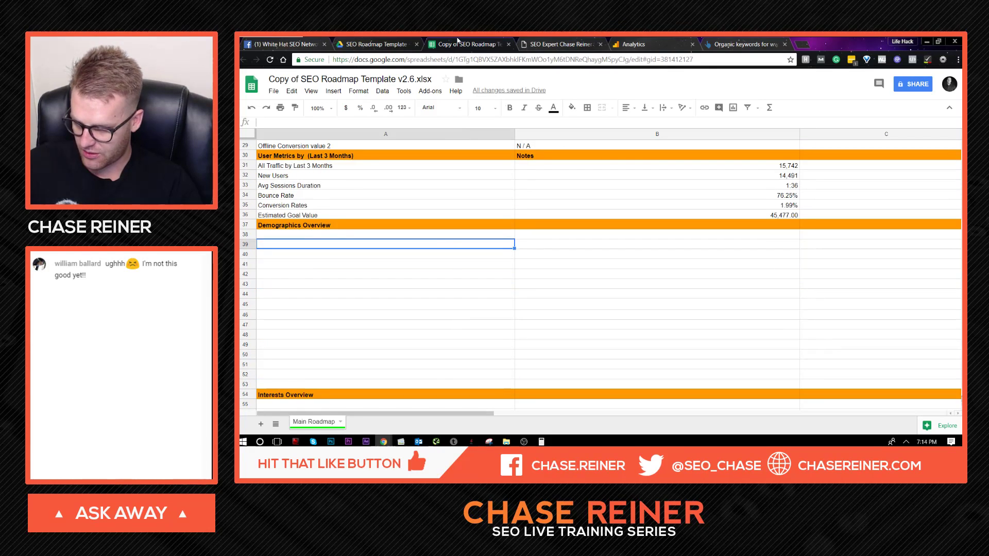
click(596, 44)
click(638, 43)
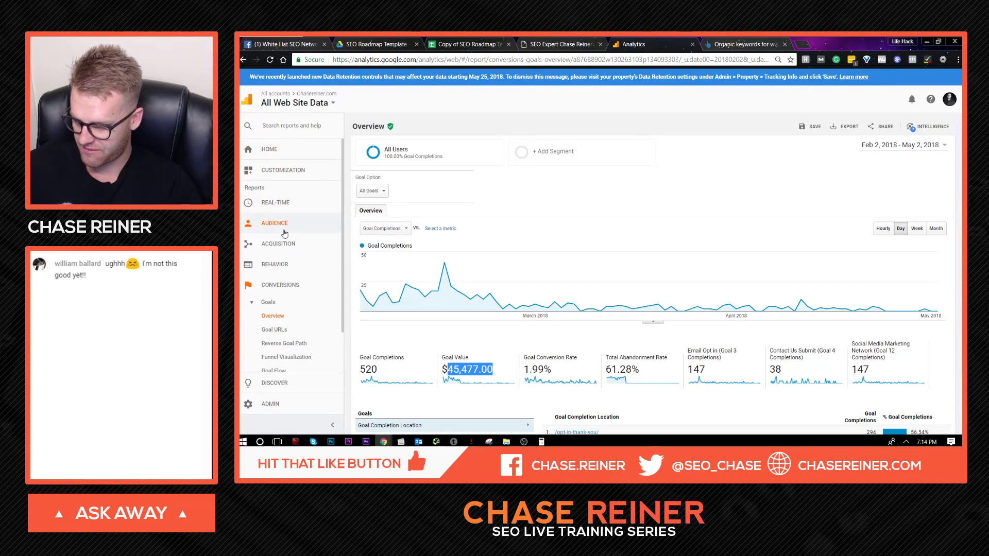
click(284, 246)
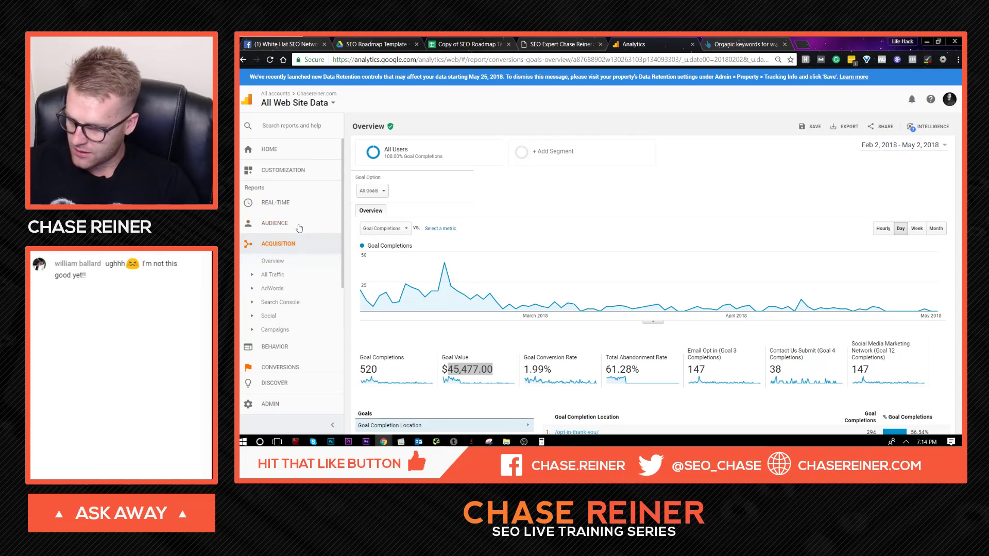
click(274, 223)
click(299, 323)
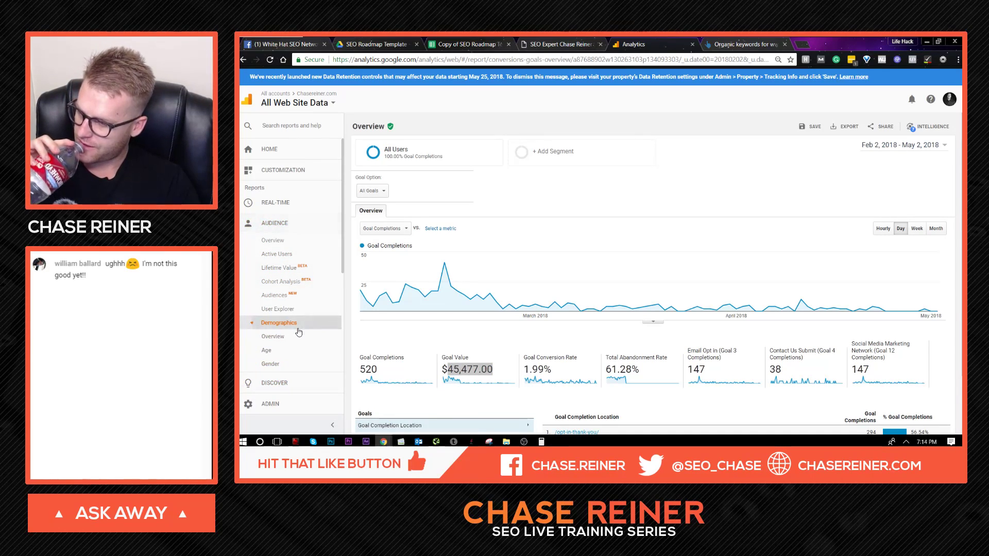
click(300, 336)
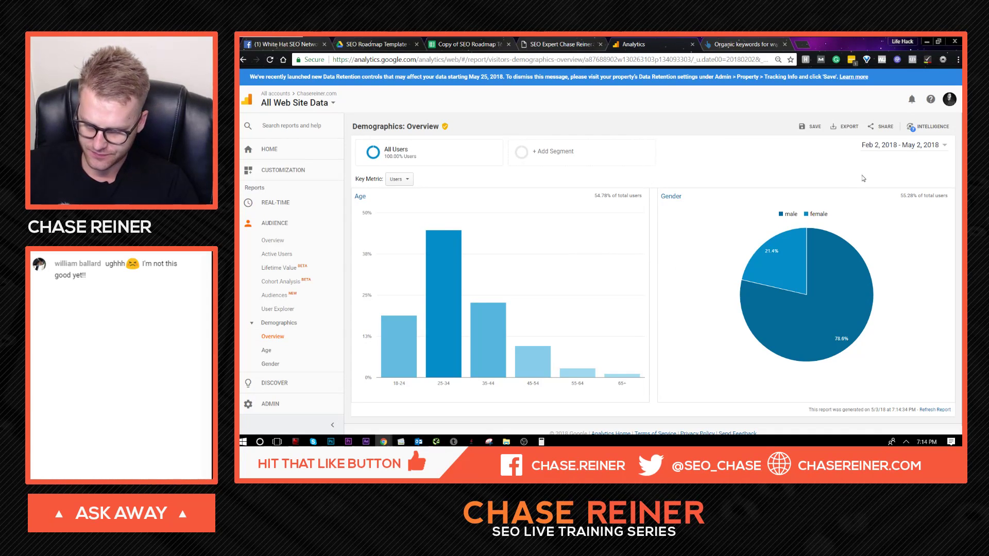
Step: Export the Demographics Overview report to Google Sheets and import its data
click(846, 127)
click(849, 159)
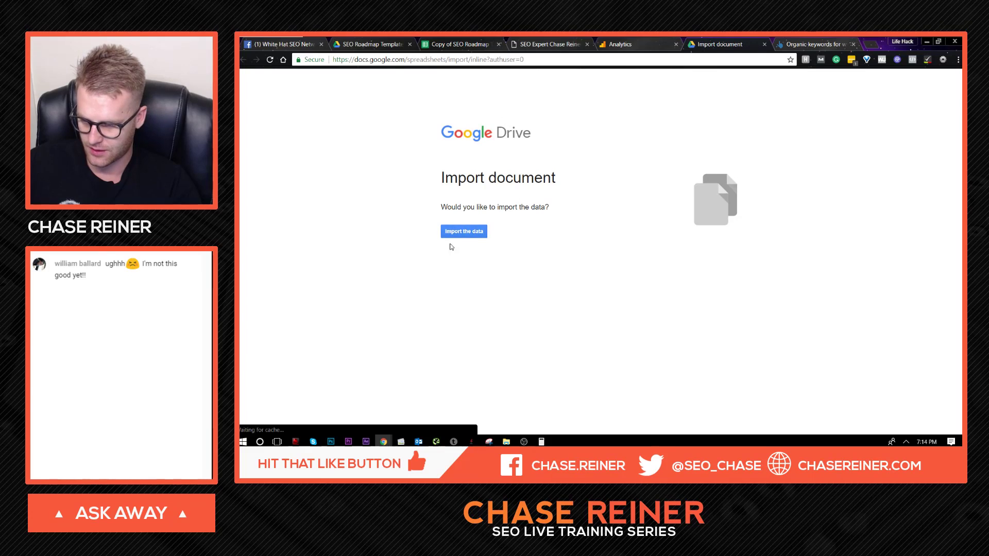
click(455, 233)
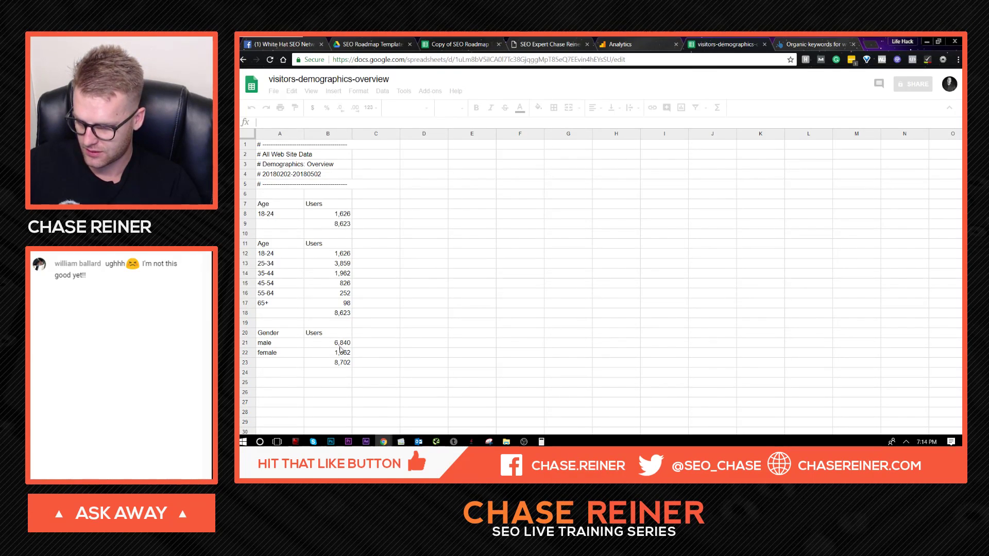
Step: Copy the age and gender tables in A7:B23 of the exported sheet into the roadmap starting at cell A38
click(416, 295)
click(278, 205)
shift+click(343, 363)
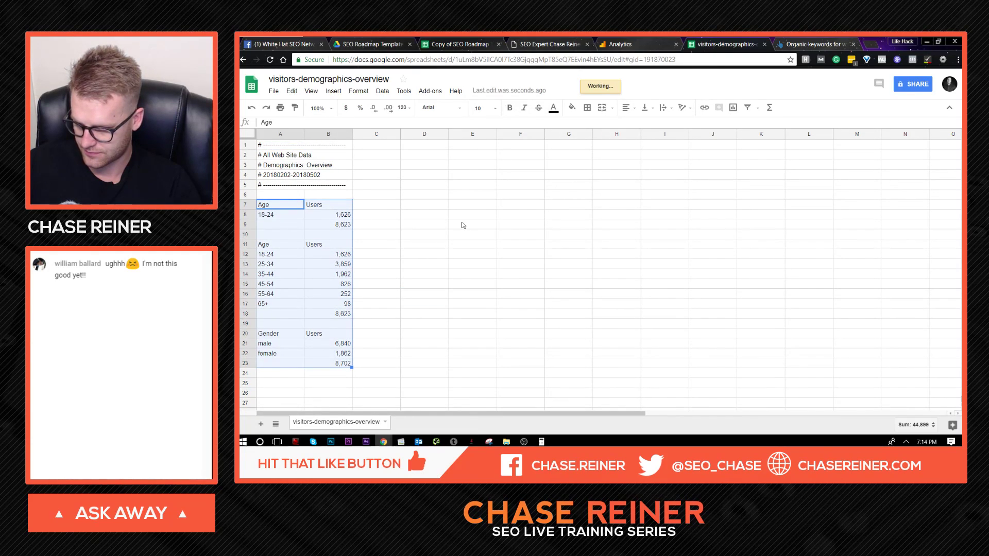
key(ctrl+c)
key(ctrl+3)
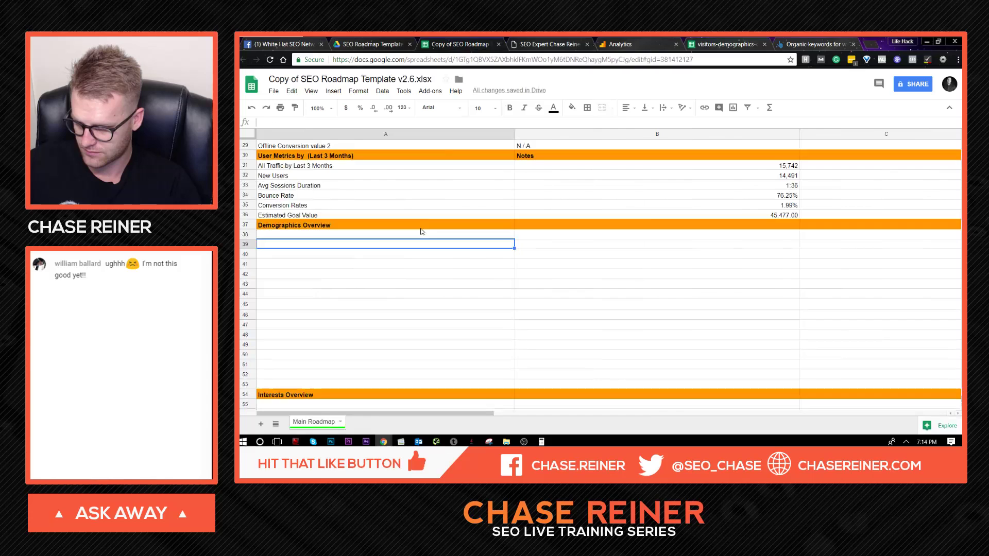
click(287, 232)
key(ctrl+v)
Step: Examine the pasted age groups and their user counts in the roadmap's Demographics Overview section
click(363, 325)
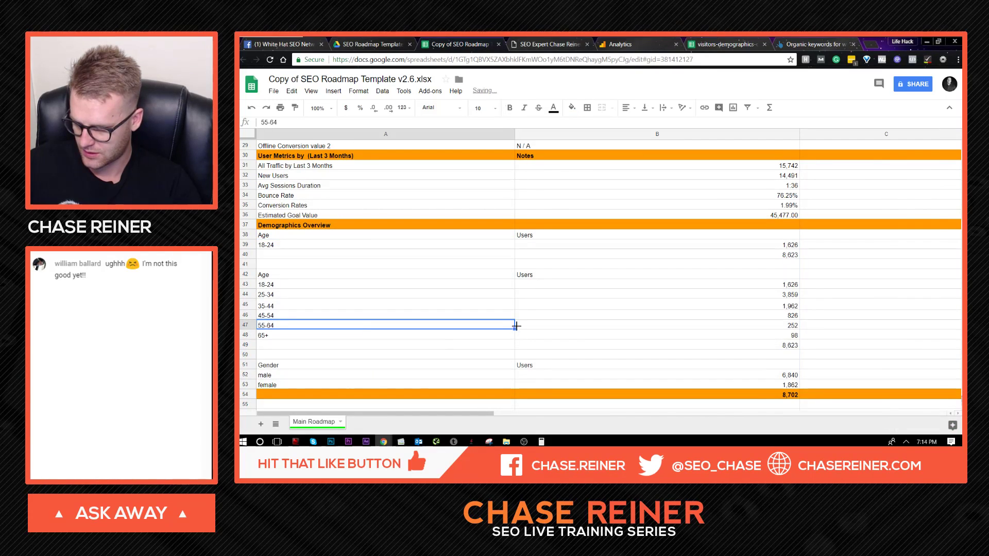
click(327, 274)
click(324, 246)
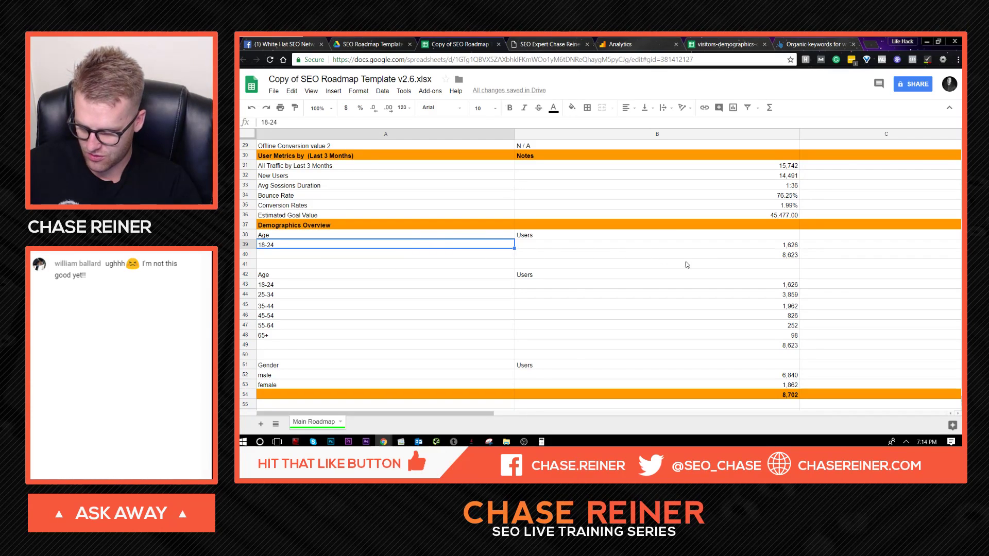
click(366, 302)
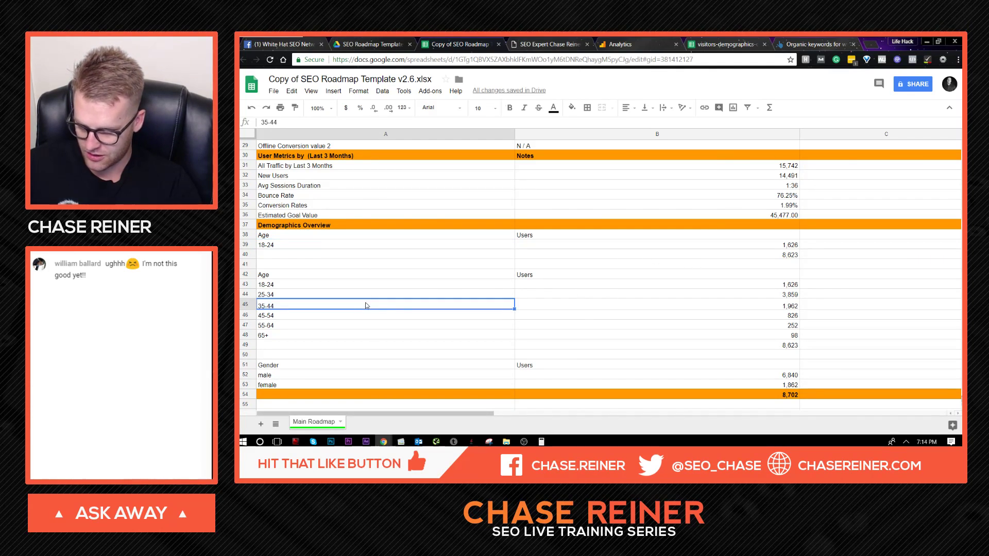
click(721, 295)
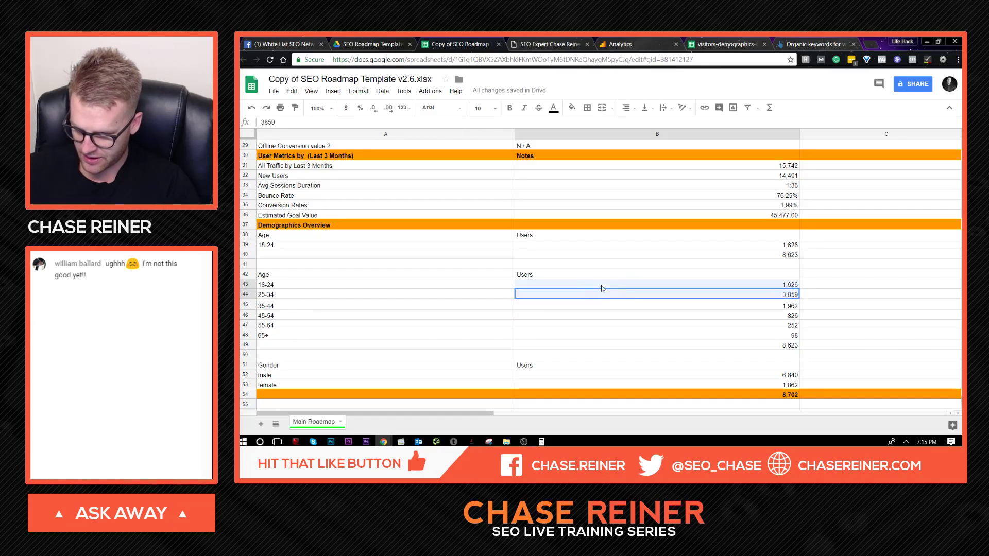
click(429, 297)
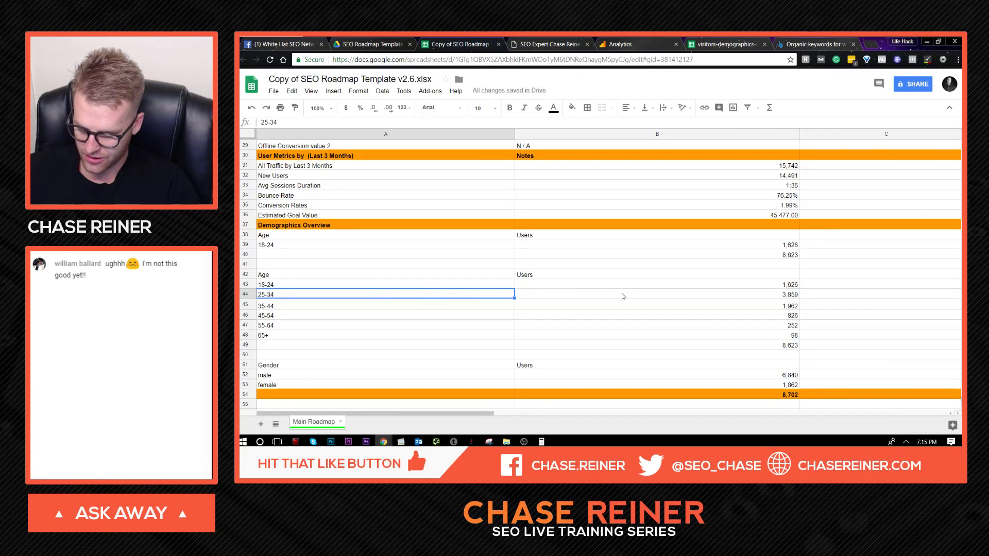
click(643, 303)
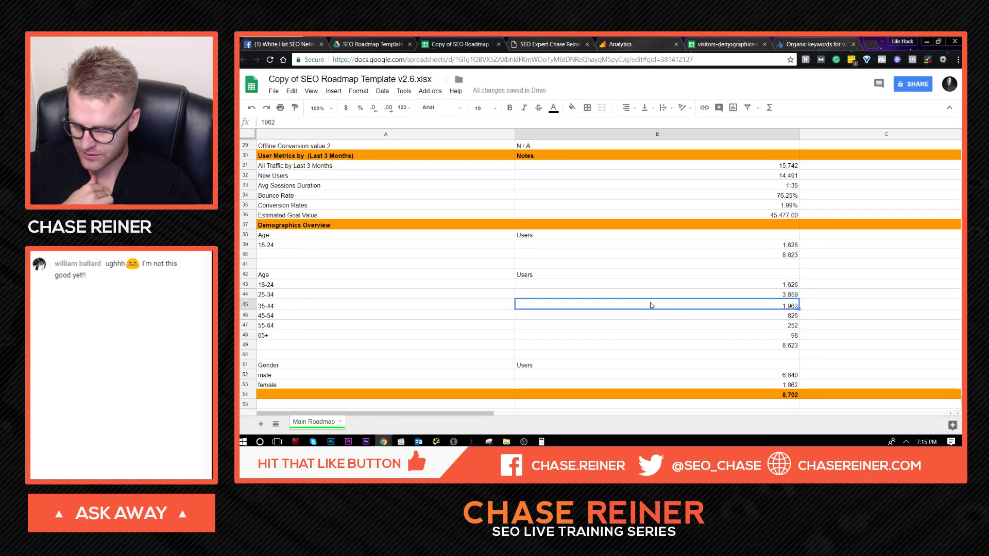
Step: Open the Demographics Age report in Google Analytics, export it to Google Sheets and import its data
click(665, 42)
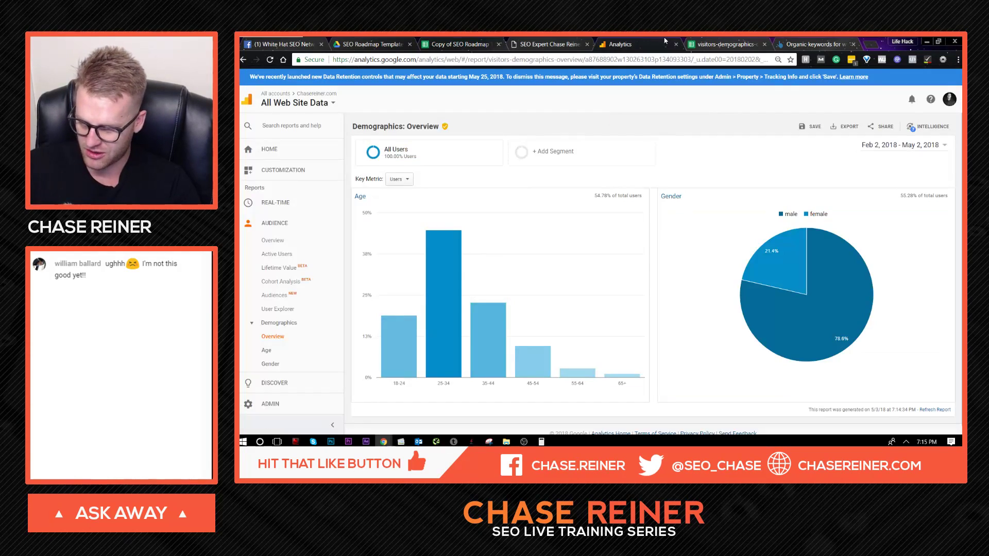
click(266, 350)
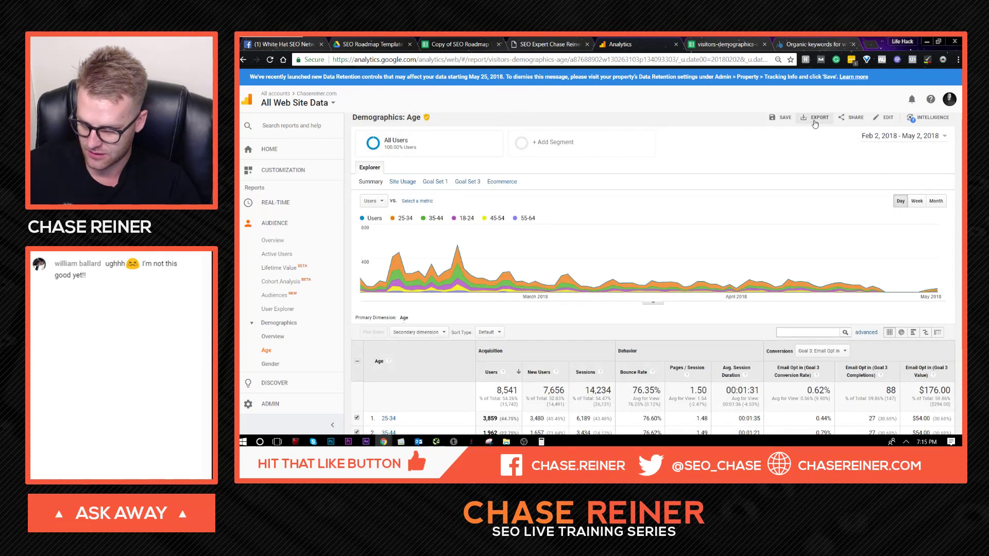
click(815, 118)
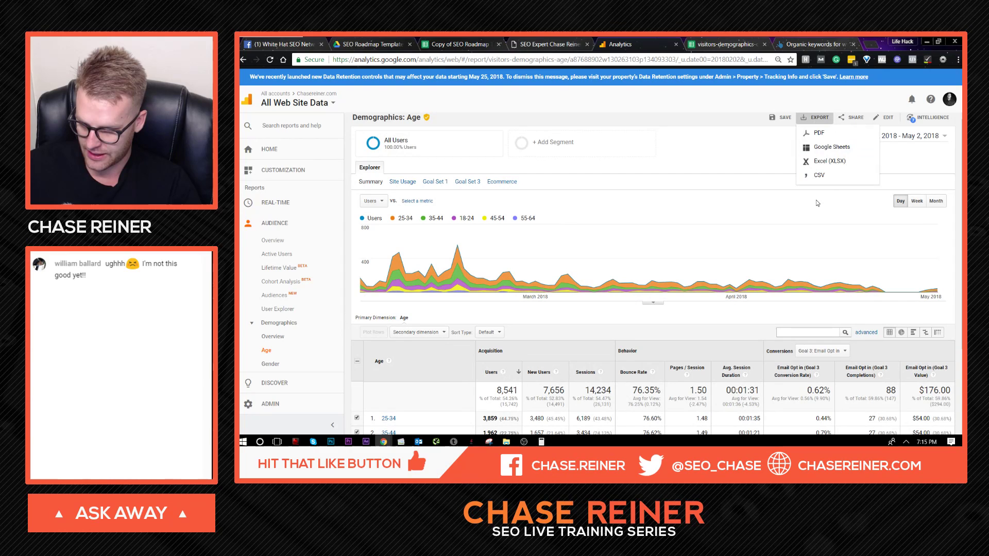
click(841, 148)
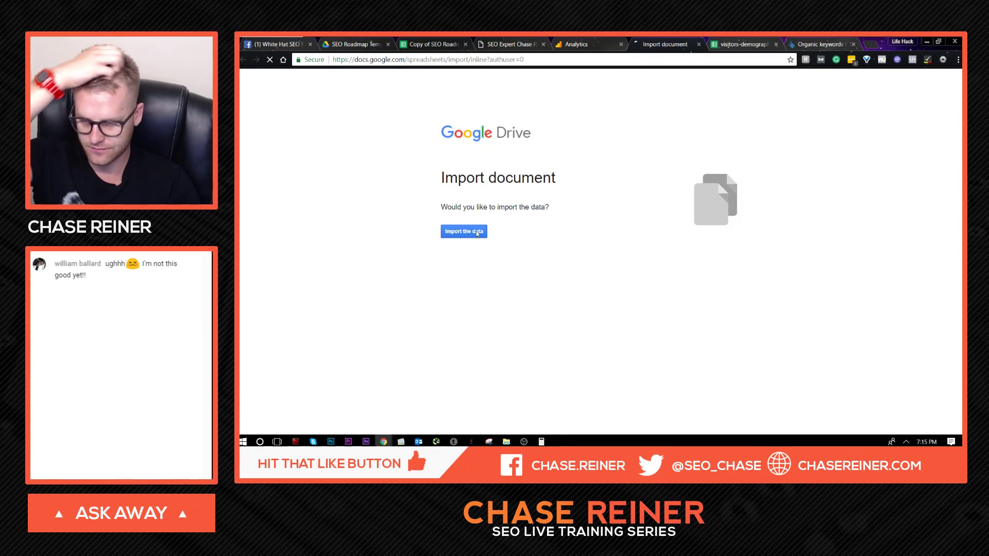
click(464, 231)
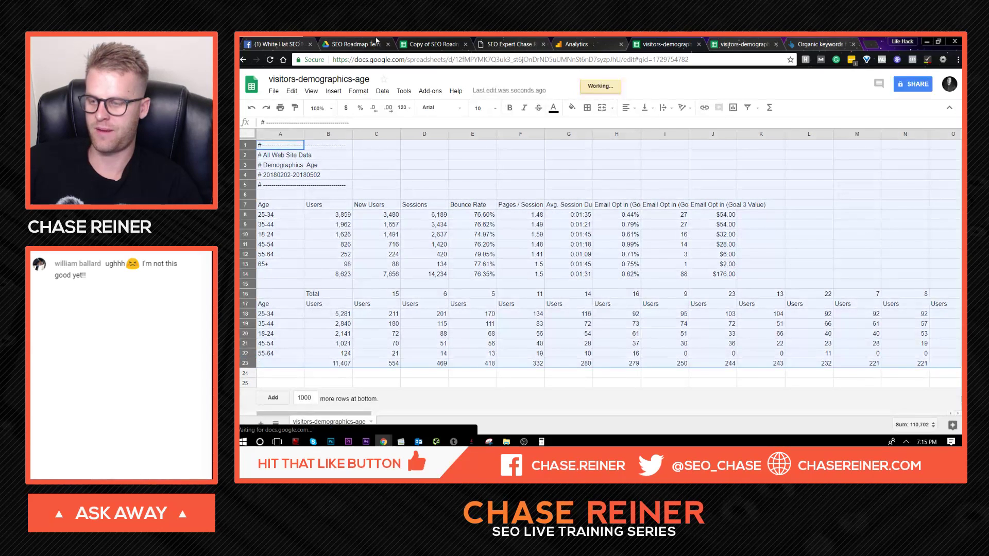
Step: Go back to the roadmap and clear the pasted age and gender data from rows 38 to 53
click(426, 44)
click(269, 246)
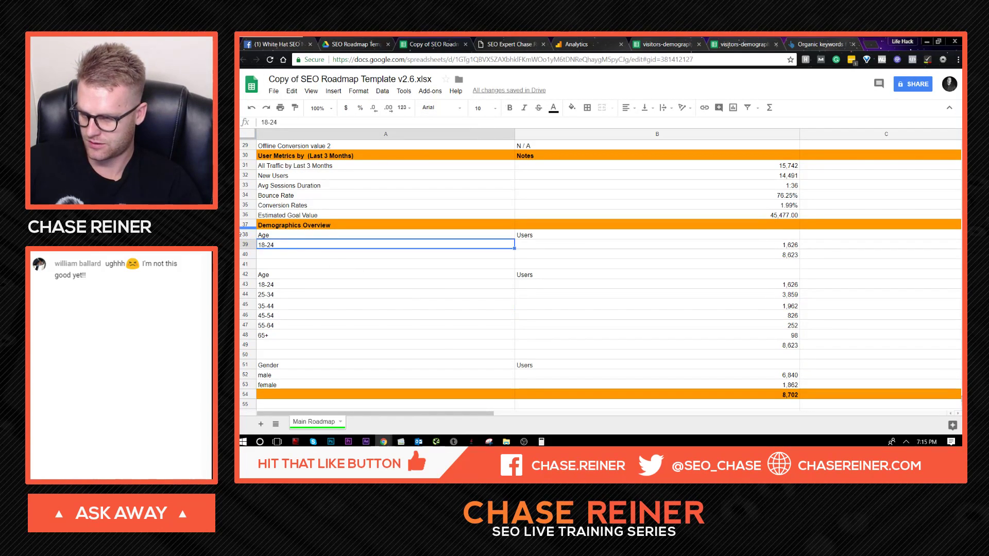
click(246, 235)
shift+click(246, 384)
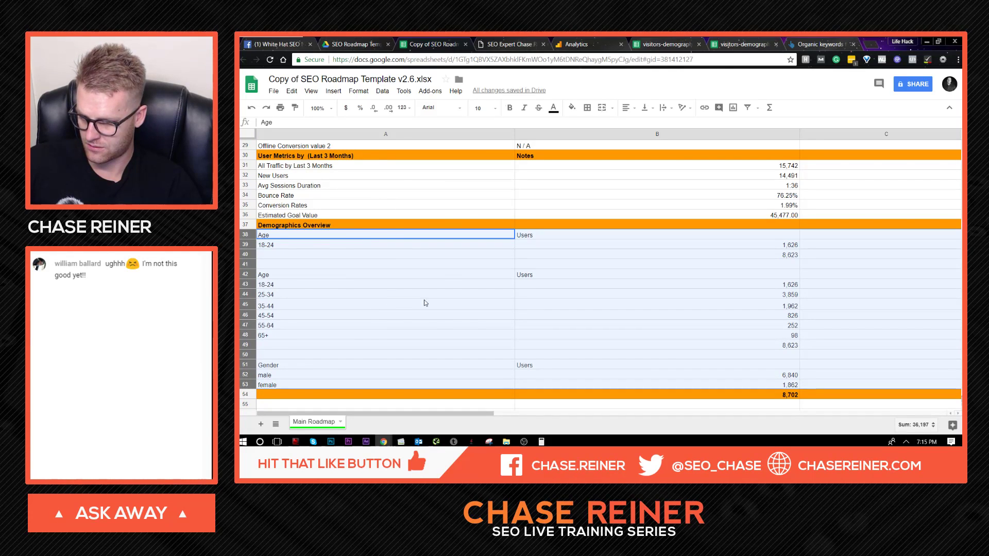
key(ctrl+v)
scroll(456, 312, down, 2)
key(ctrl+z)
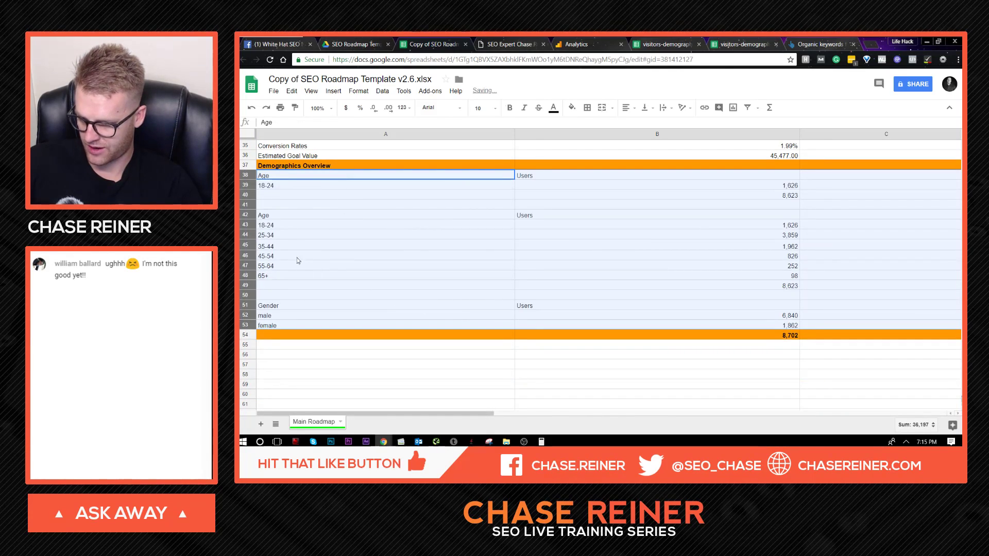
key(Delete)
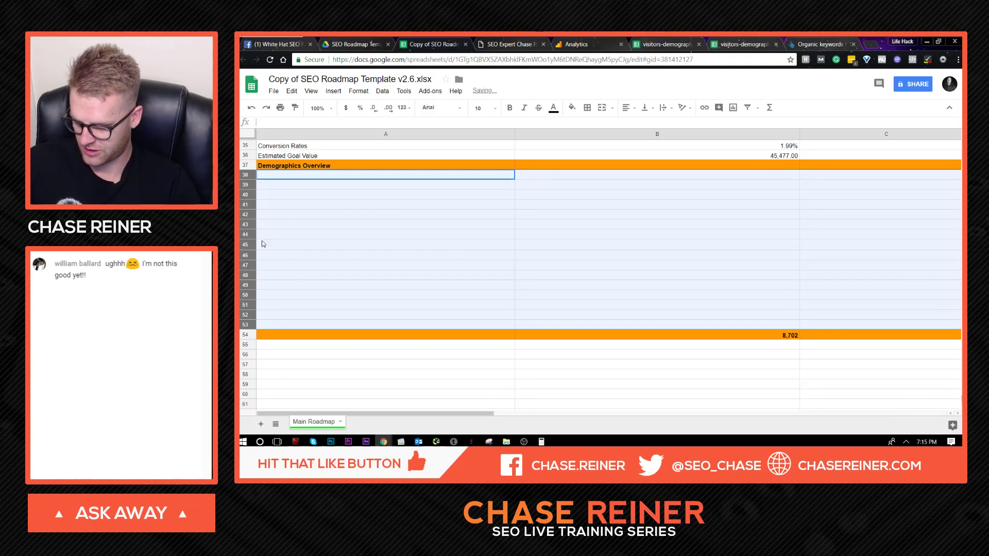
click(302, 235)
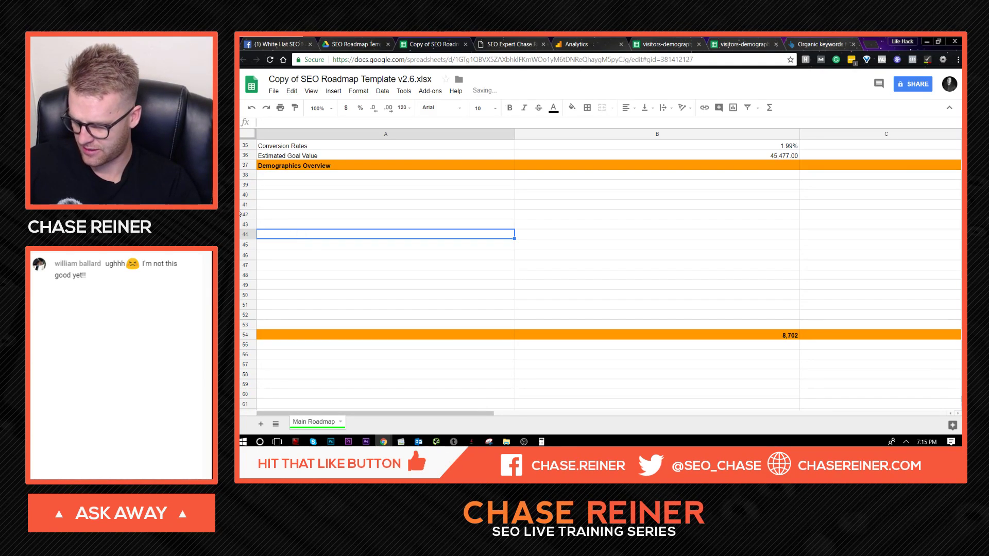
Step: Undo the clearing of rows 38 to 53 and the earlier paste of the age and gender tables
click(245, 175)
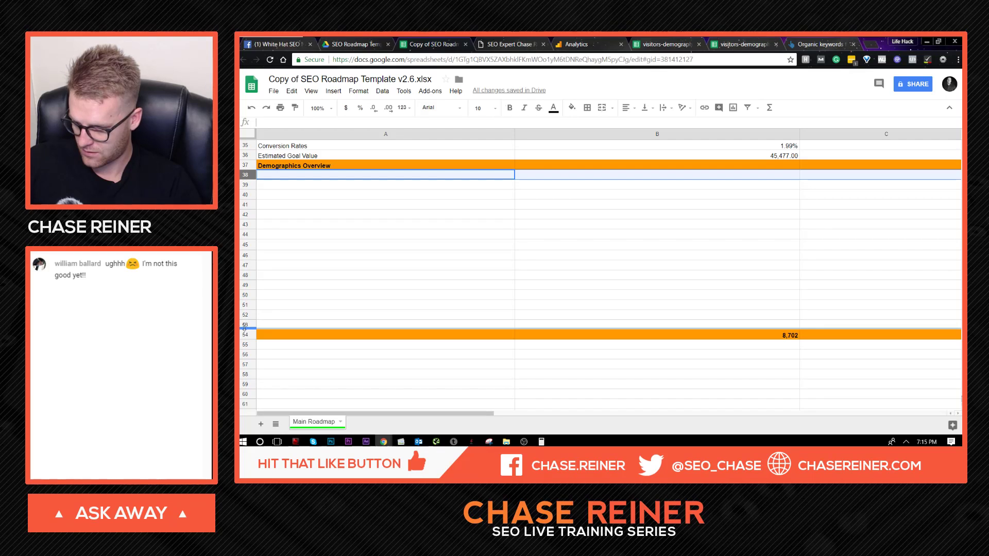
shift+click(245, 325)
key(ctrl+c)
scroll(308, 327, down, 2)
key(ctrl+z)
key(ctrl+z)
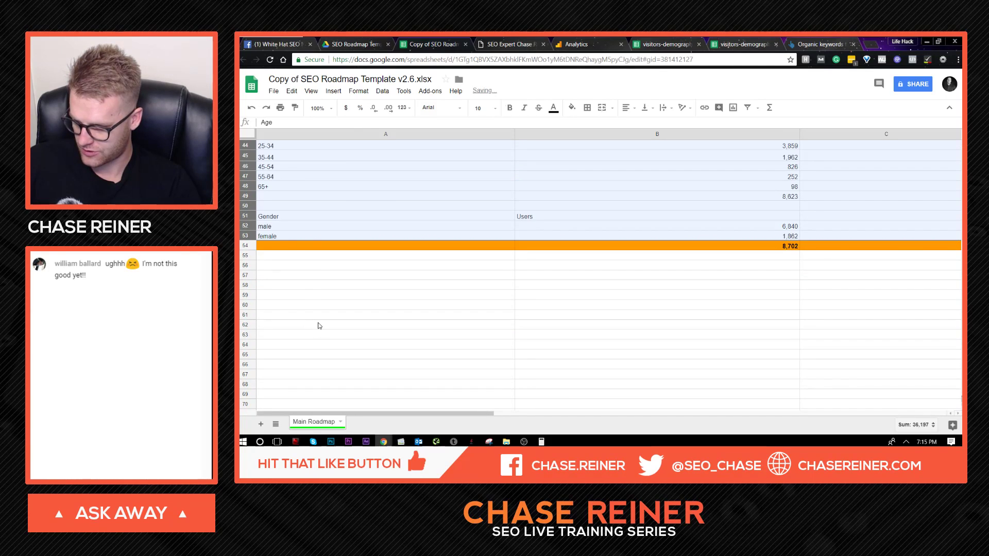
scroll(315, 313, up, 2)
scroll(245, 218, up, 3)
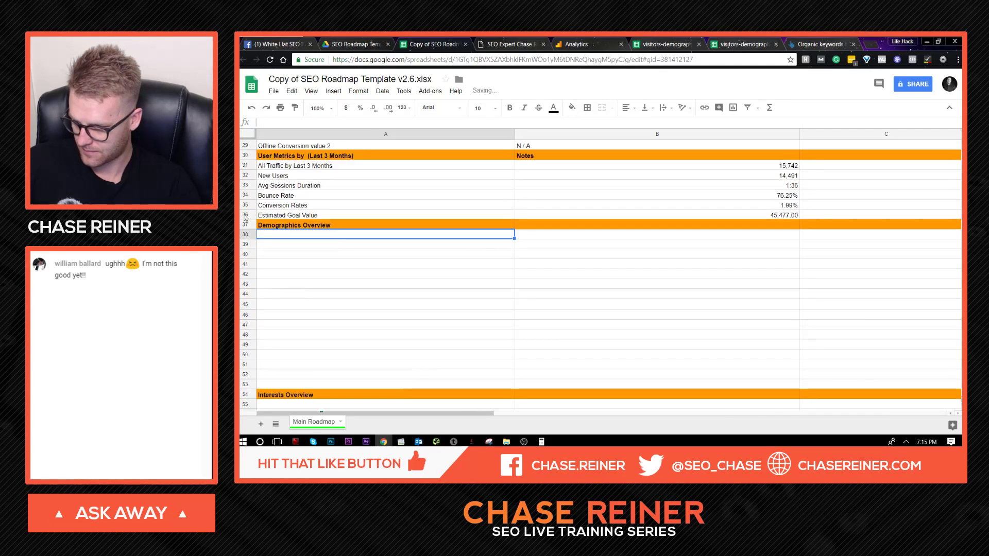
Step: Copy the blank rows 39 to 52 and paste them at rows 43, 42 and 40 to blank the area below Demographics Overview
click(246, 244)
shift+click(252, 374)
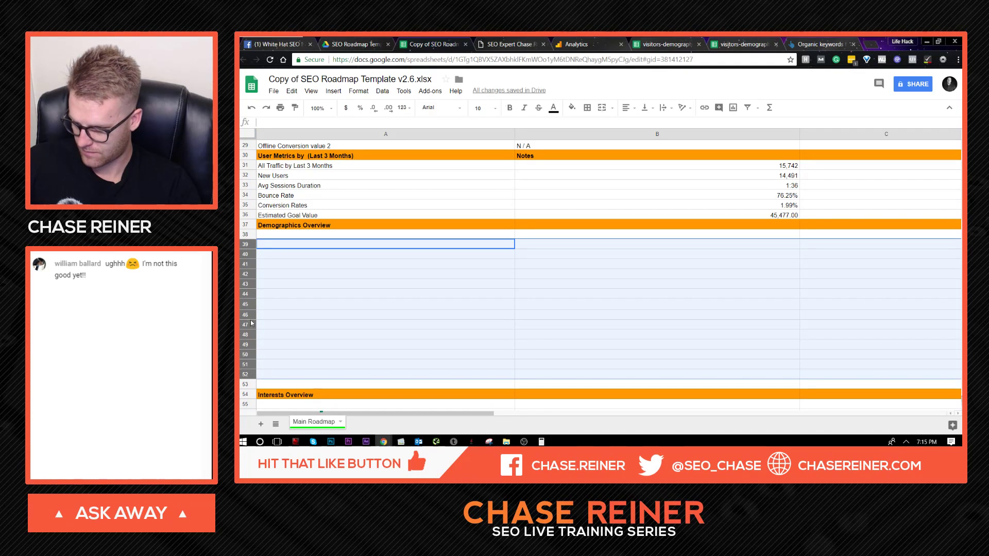
key(ctrl+c)
click(247, 284)
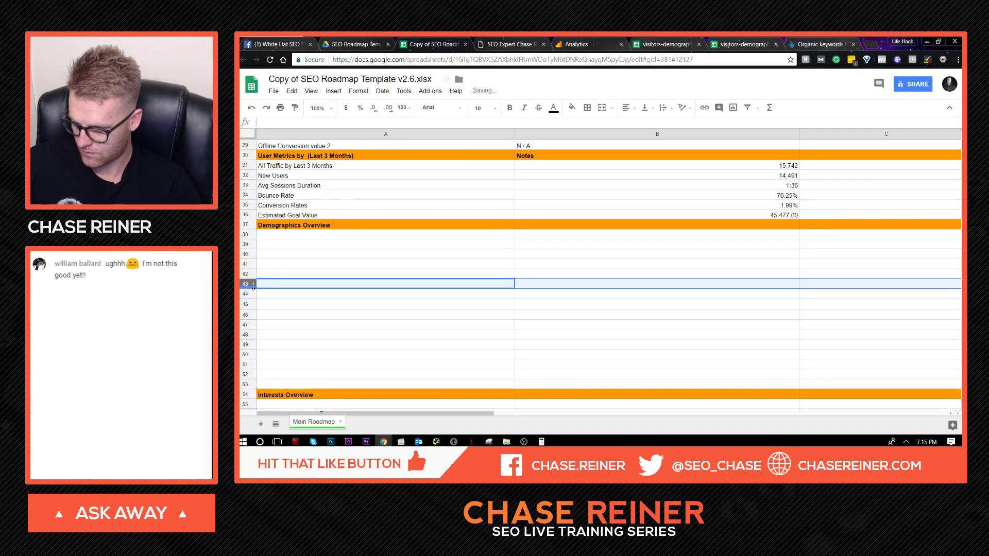
key(ctrl+v)
click(248, 274)
key(ctrl+v)
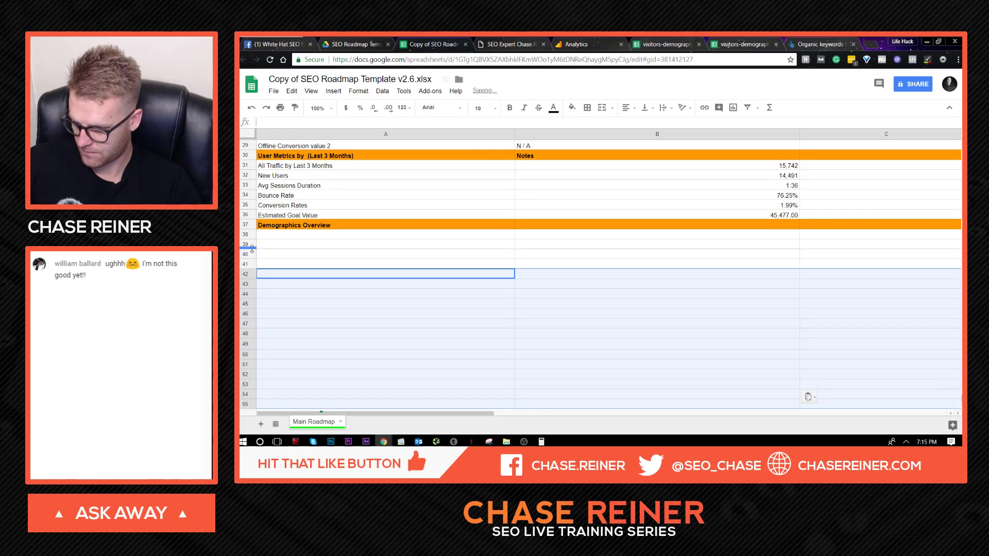
click(251, 255)
key(ctrl+v)
scroll(298, 311, down, 10)
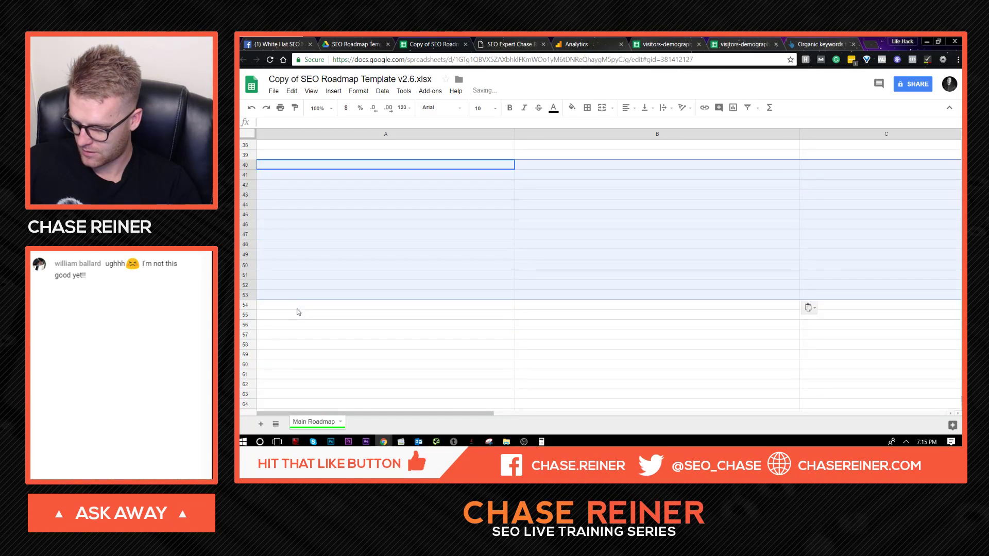
scroll(362, 282, up, 9)
Step: Paste the full exported age report into the roadmap starting at row 38, under Demographics Overview
click(741, 44)
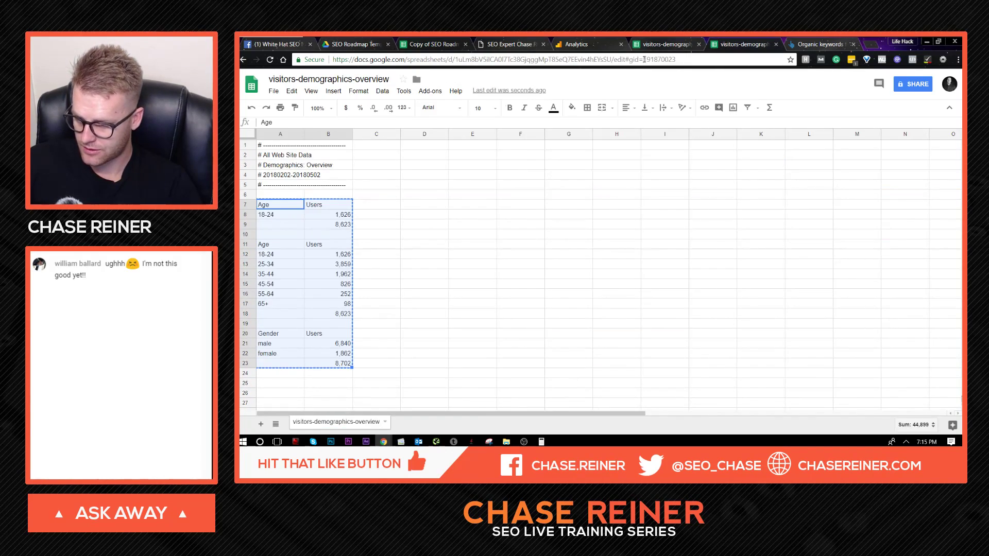
click(691, 41)
click(598, 40)
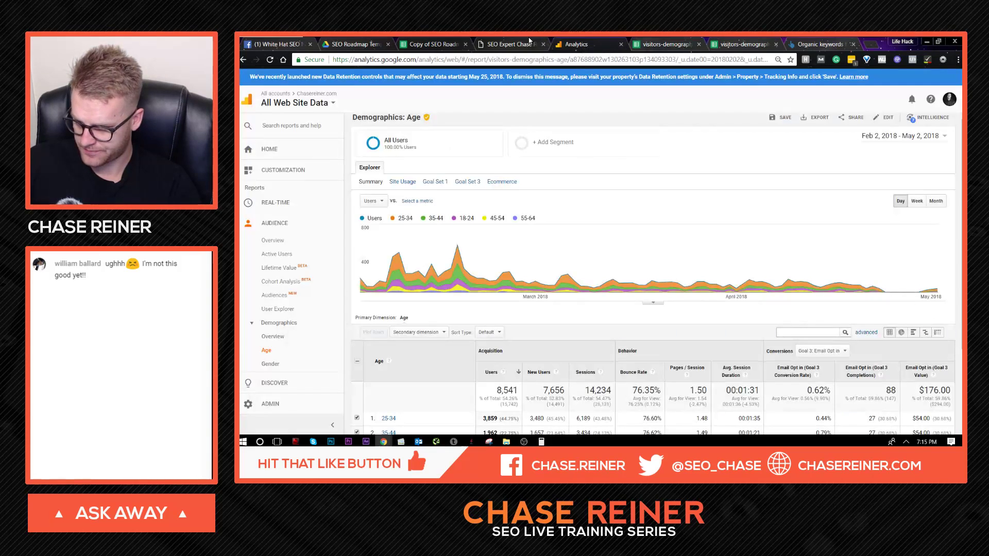
click(510, 44)
click(436, 45)
click(285, 217)
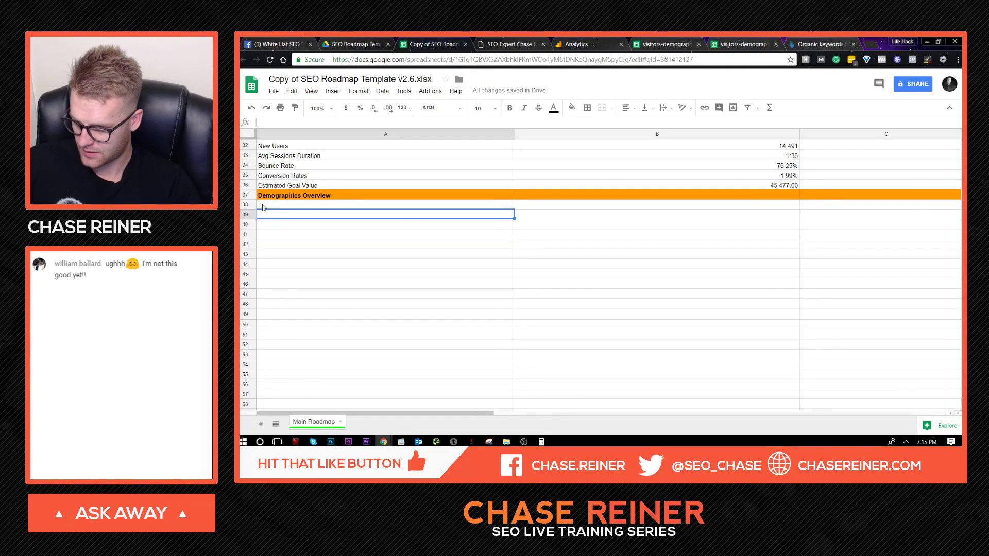
click(248, 203)
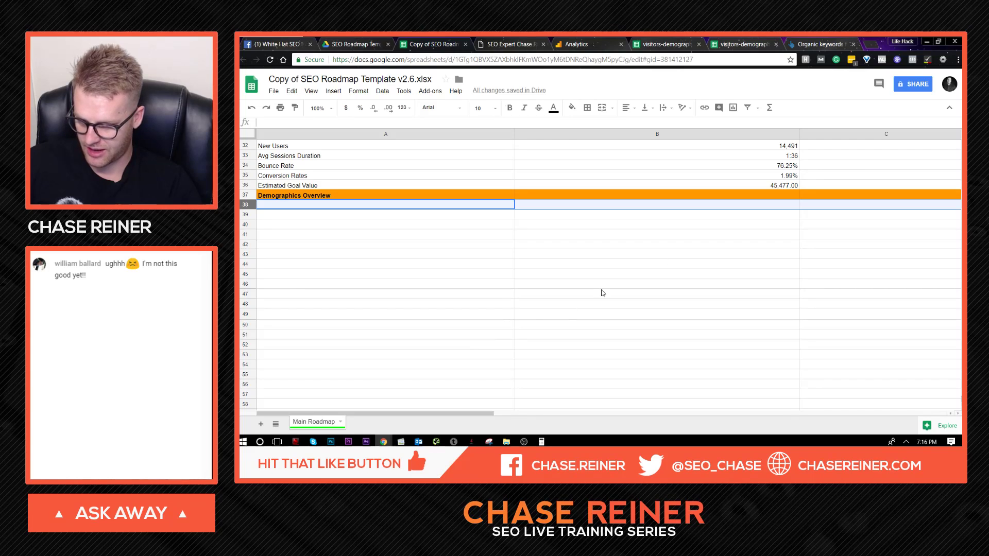
key(ctrl+v)
click(590, 327)
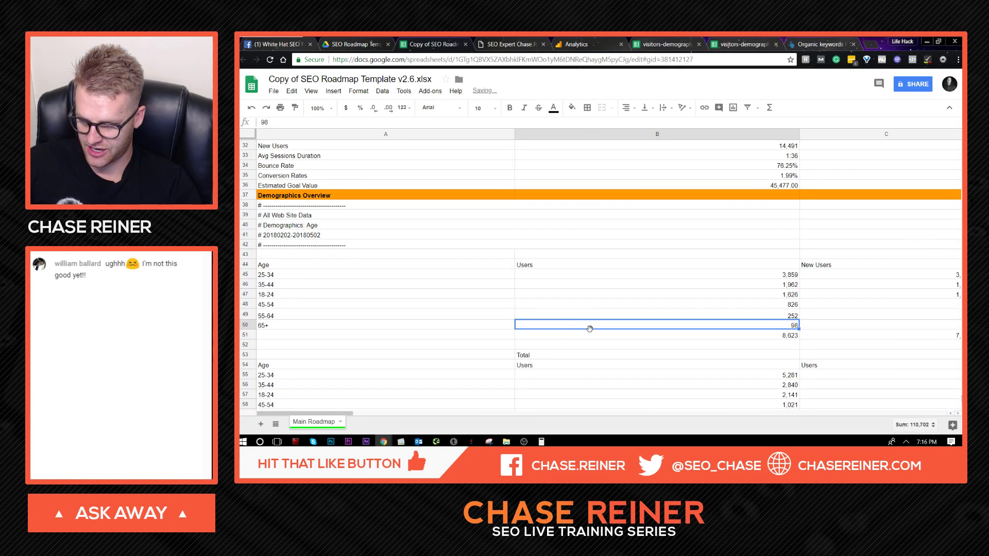
Step: Examine the pasted age tables and their user counts in the roadmap's Demographics Overview section
click(287, 256)
scroll(673, 295, down, 10)
scroll(653, 296, up, 20)
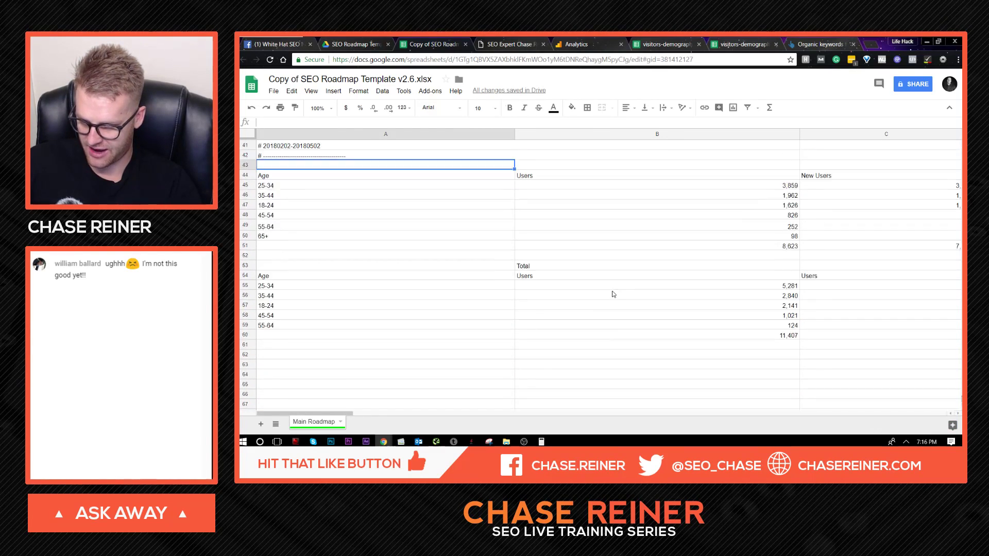
scroll(748, 320, down, 10)
drag(767, 296, 722, 335)
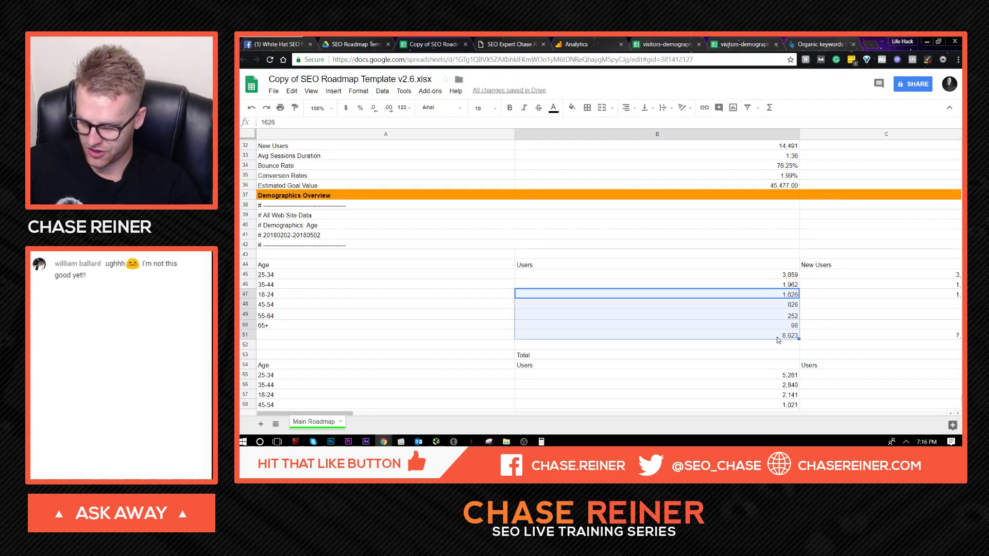
click(562, 335)
scroll(399, 340, down, 2)
scroll(389, 354, up, 5)
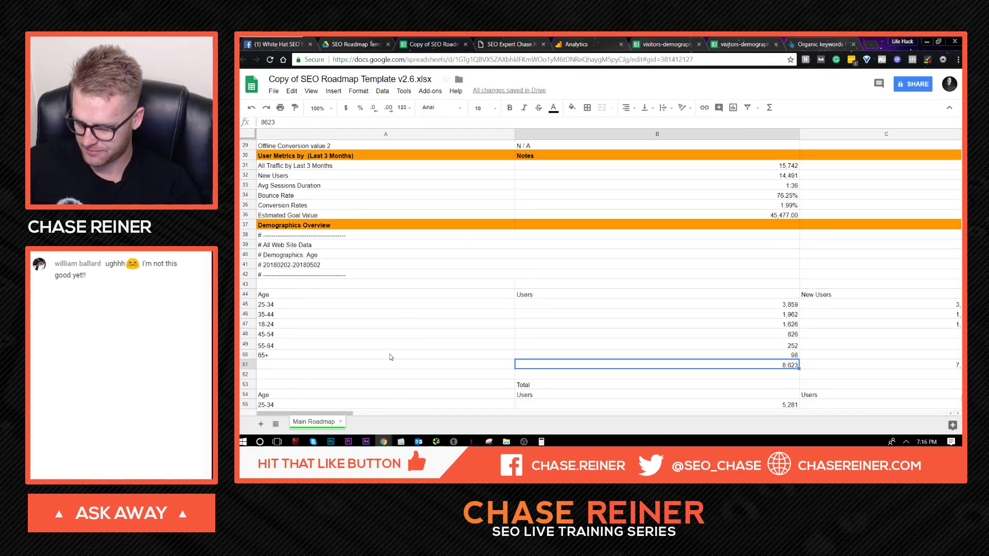
scroll(536, 254, down, 3)
Step: Narrow columns B through H of the roadmap so more of the age metrics fit side by side
drag(798, 135, 594, 135)
click(709, 274)
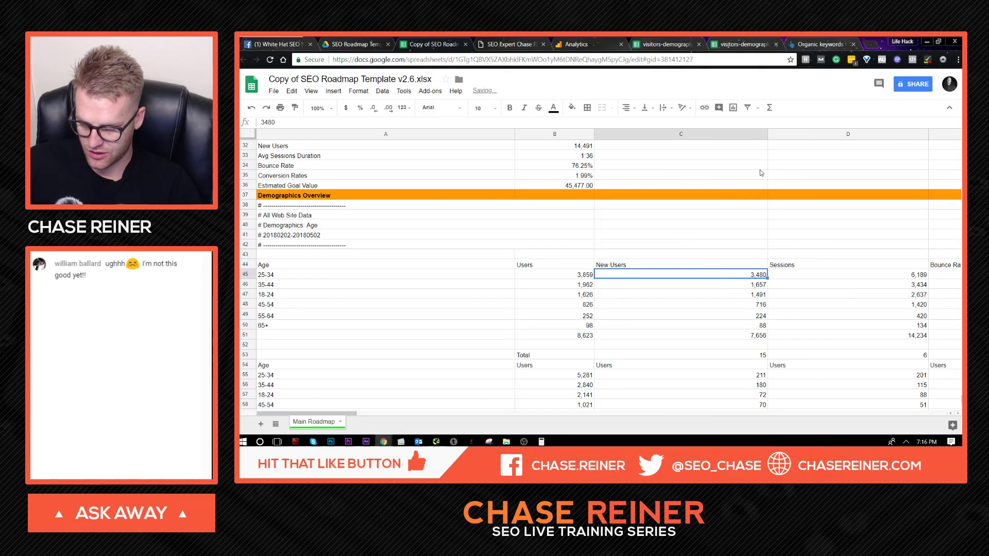
drag(767, 136, 641, 136)
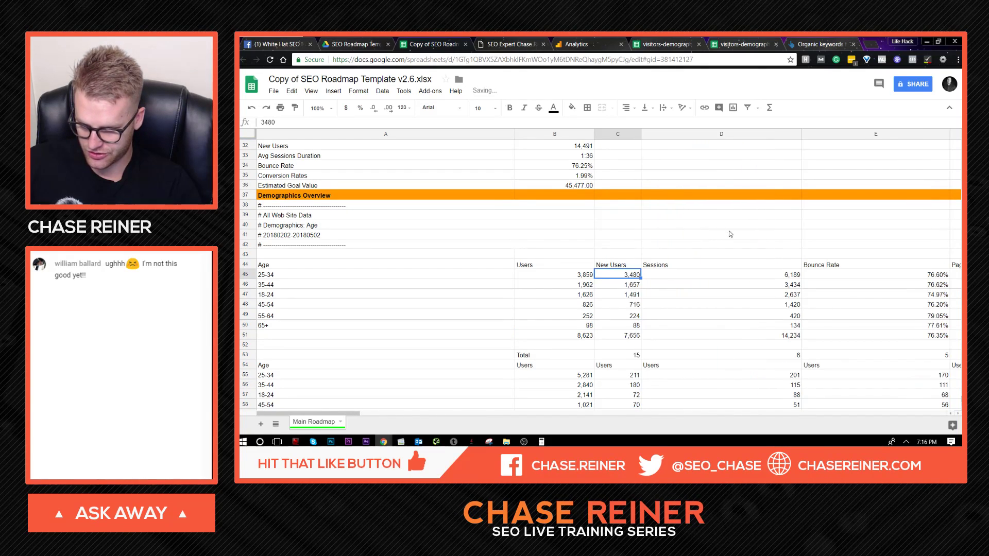
click(728, 233)
drag(802, 135, 688, 135)
click(816, 247)
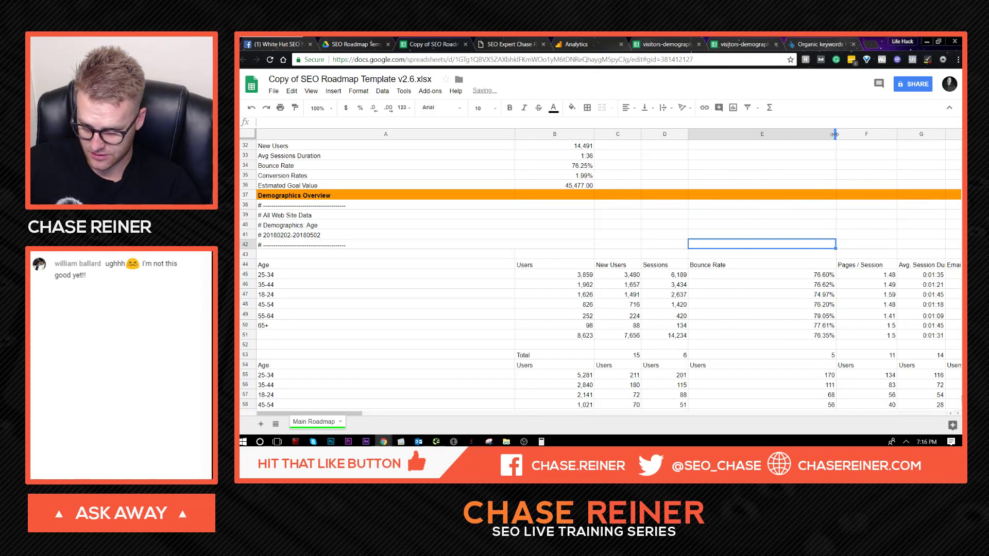
drag(834, 135, 749, 135)
click(864, 207)
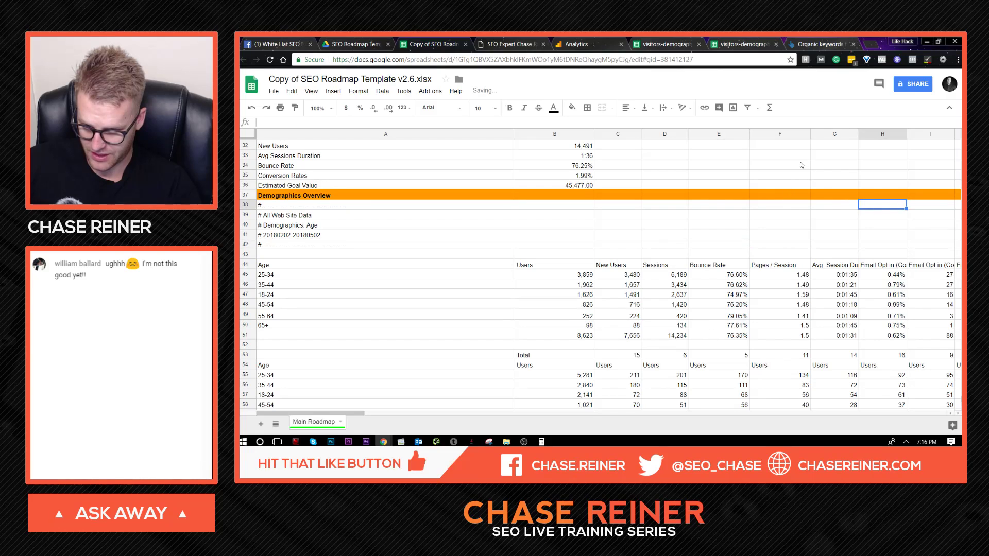
drag(809, 135, 854, 136)
click(870, 265)
click(762, 316)
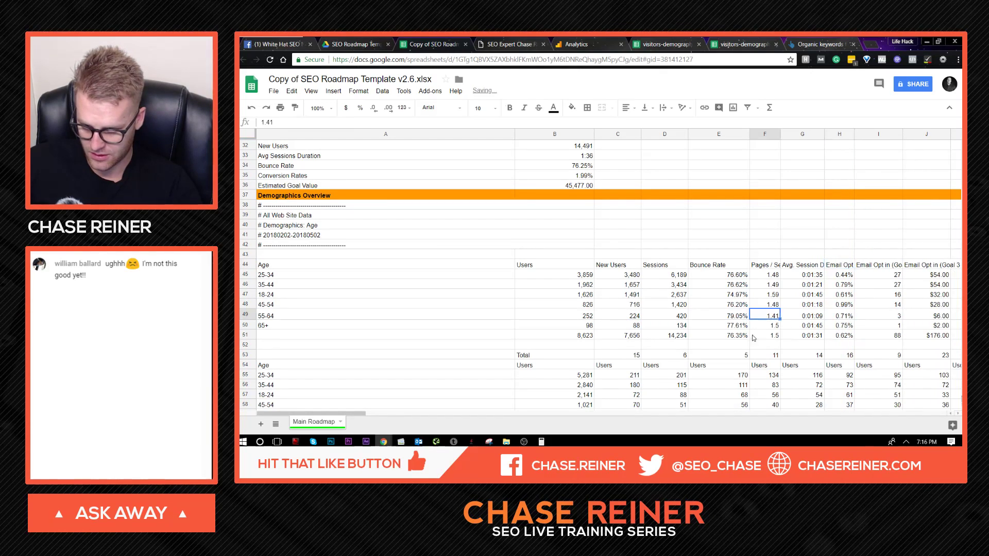
Step: Examine the age metrics across all columns of the roadmap and return to the Age report in Google Analytics
drag(321, 413, 330, 412)
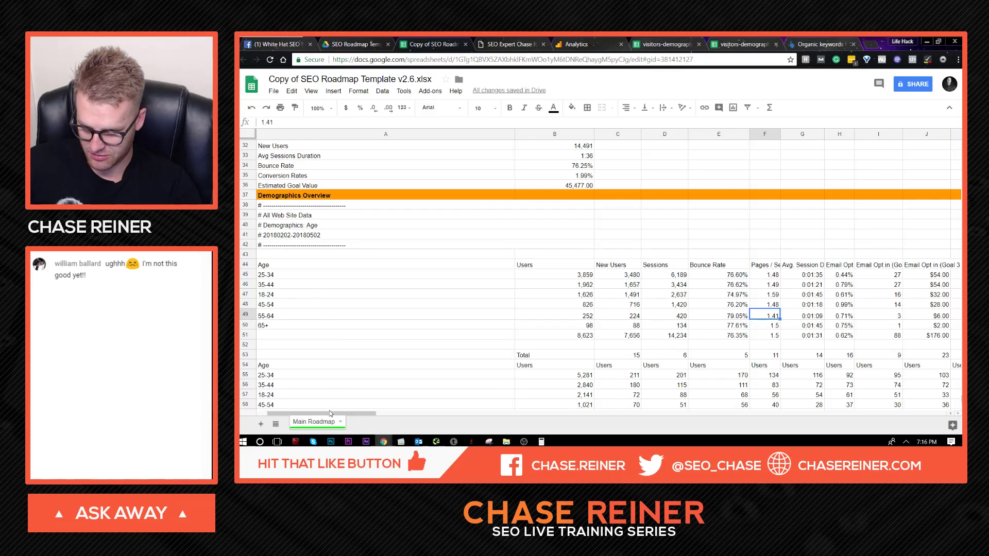
click(263, 285)
key(ctrl+shift+Right)
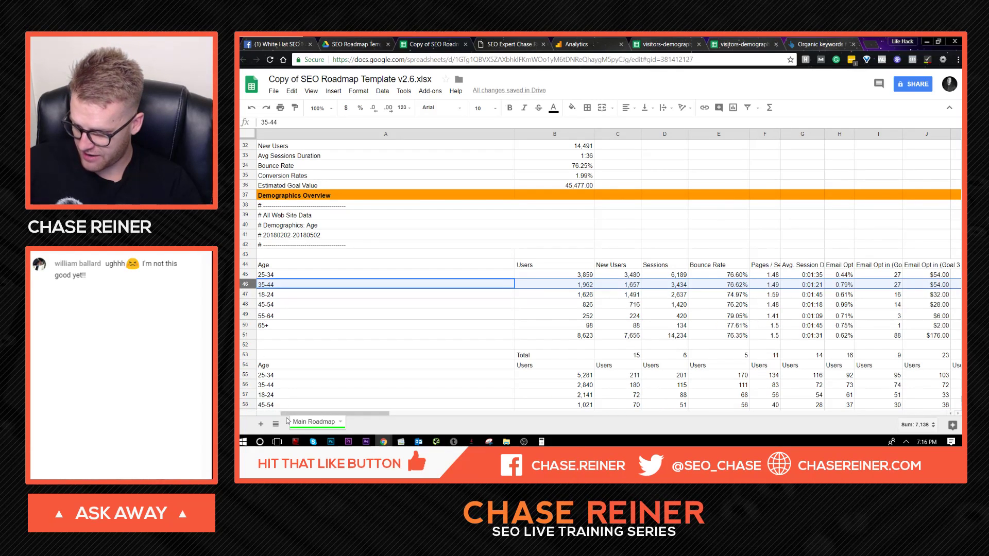
drag(319, 412, 327, 409)
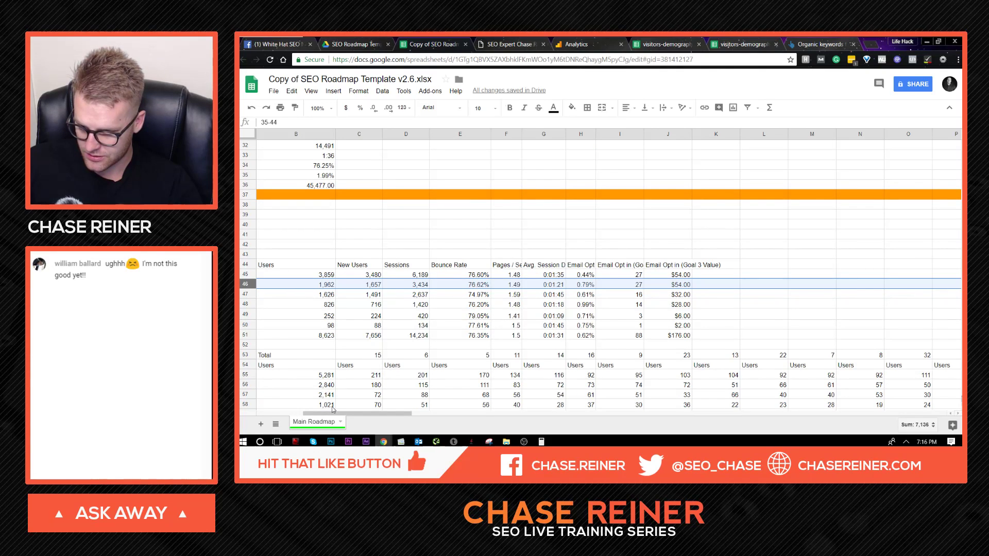
drag(333, 410, 287, 416)
scroll(407, 361, down, 3)
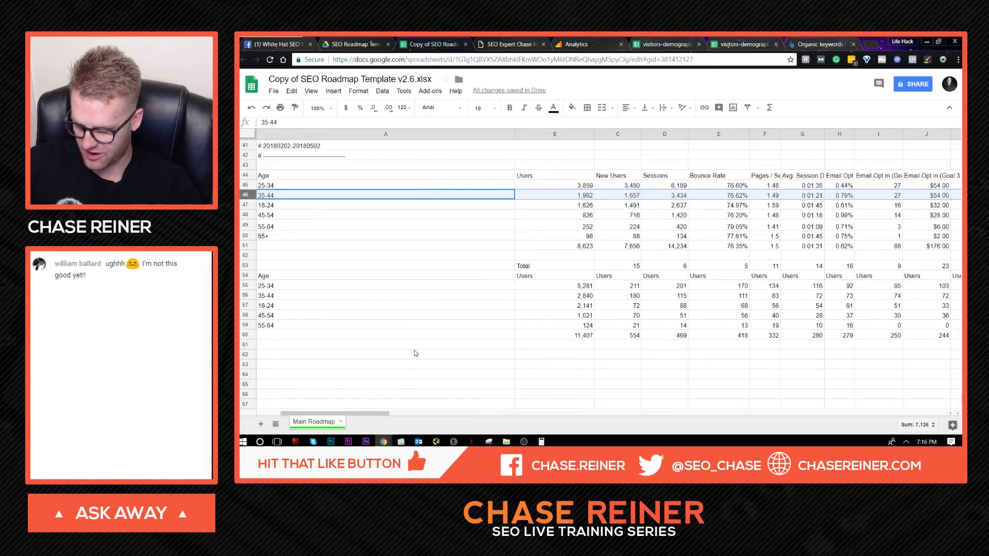
scroll(412, 353, up, 4)
scroll(412, 353, down, 2)
click(582, 44)
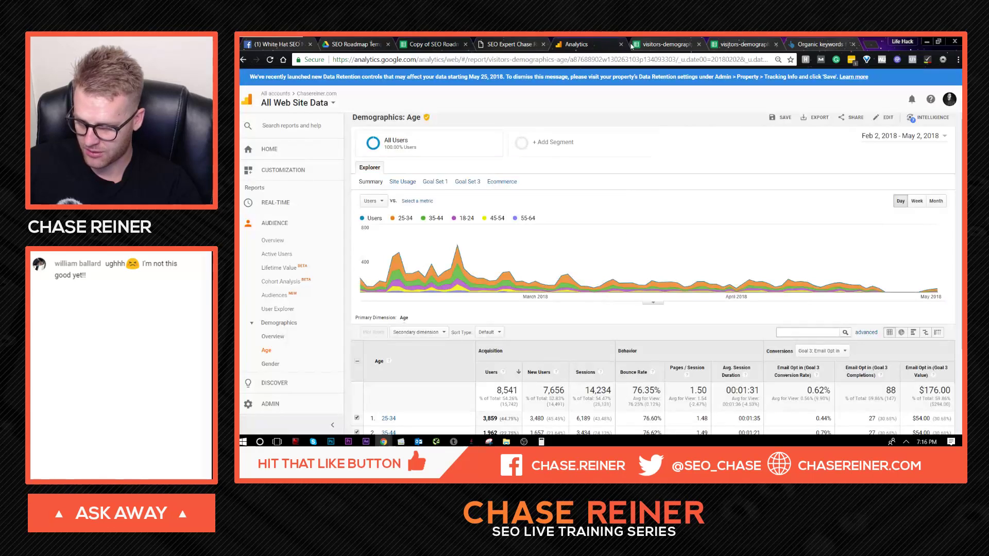
Step: Show the age report's conversions for Goal 4: Contact Us Submit and examine the completions per age group
scroll(713, 376, down, 2)
click(821, 255)
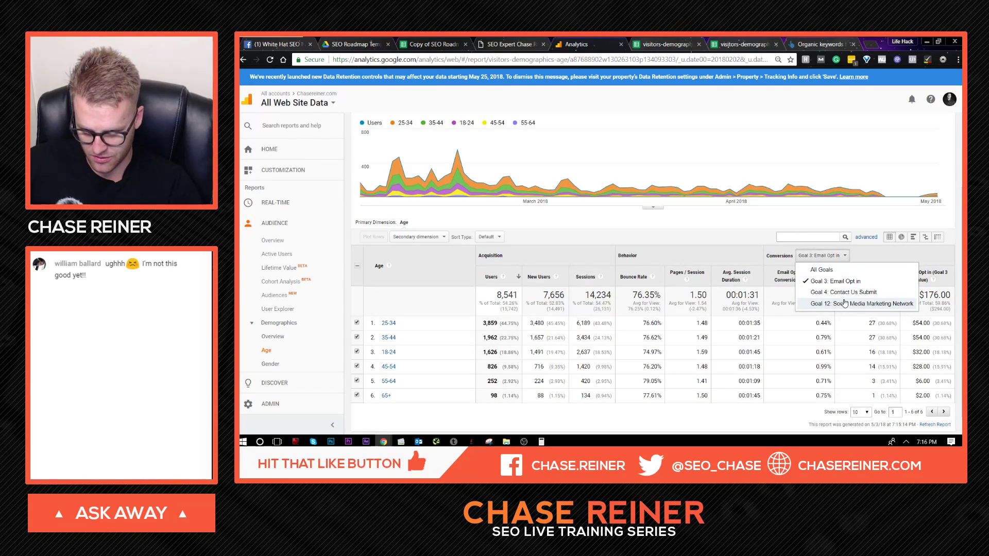
click(949, 260)
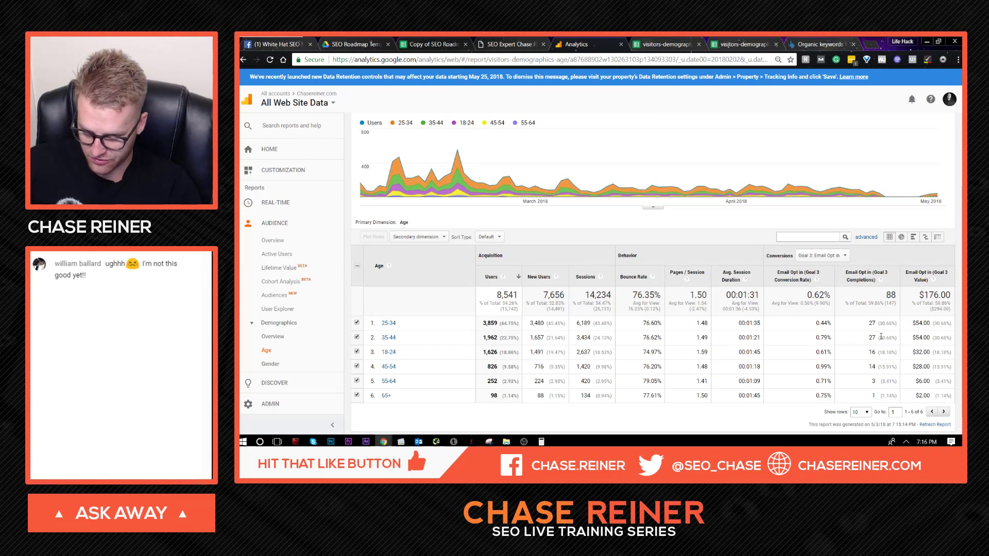
click(822, 255)
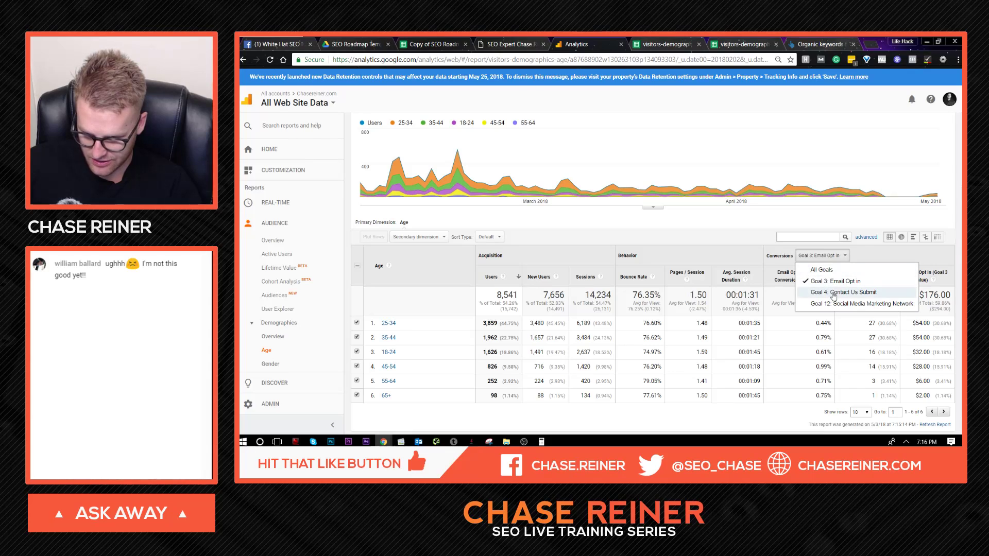
click(833, 293)
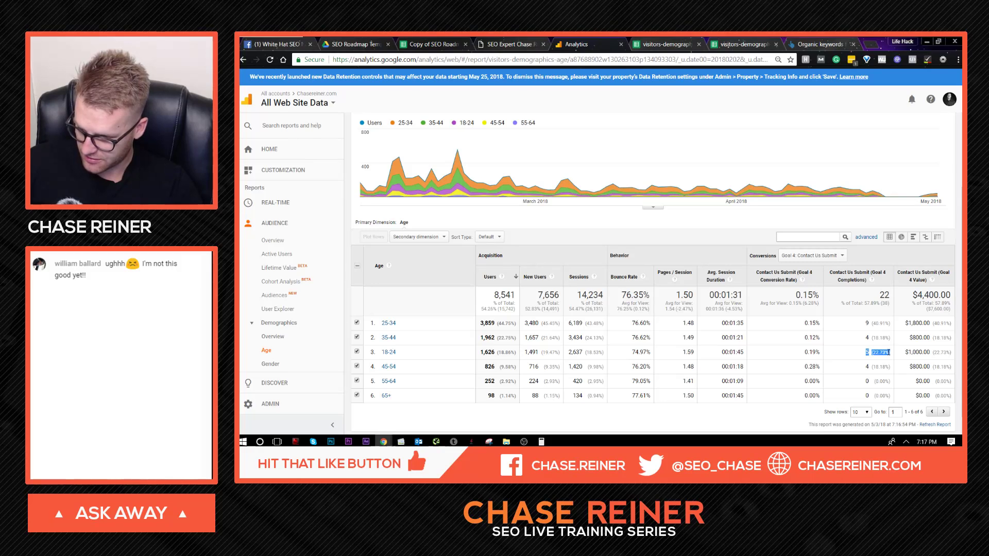
click(886, 352)
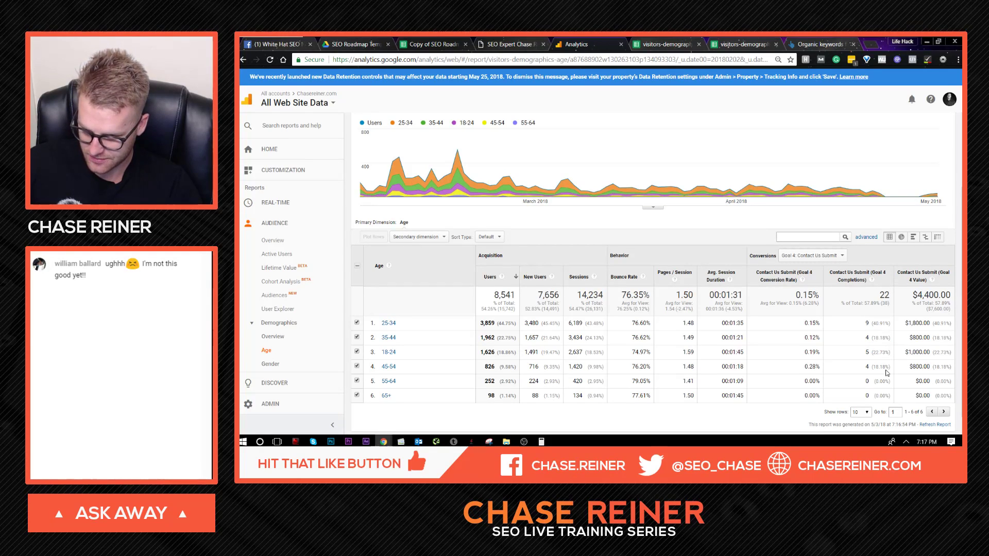
Step: Set the age report's conversions to All Goals and review the goal completions and goal value per age group
click(817, 257)
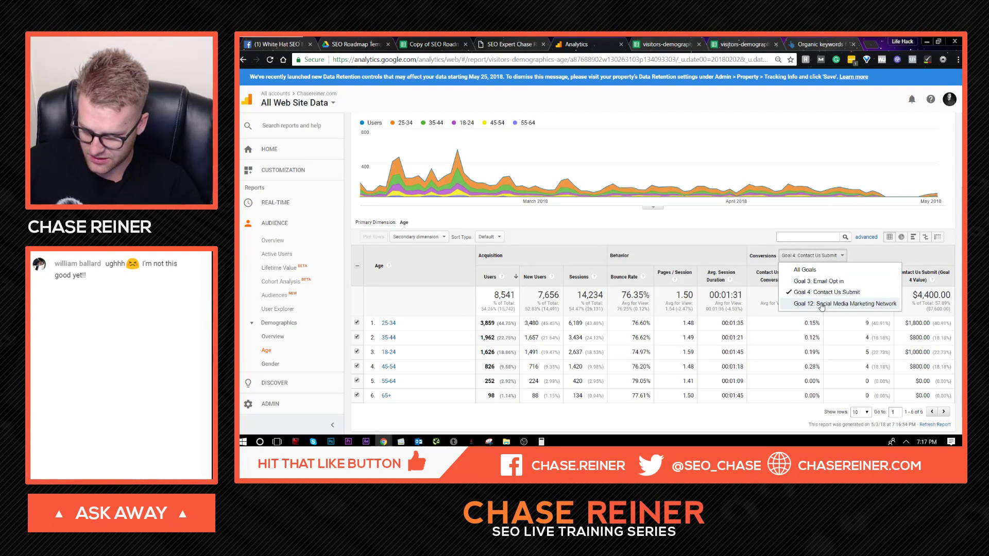
click(819, 271)
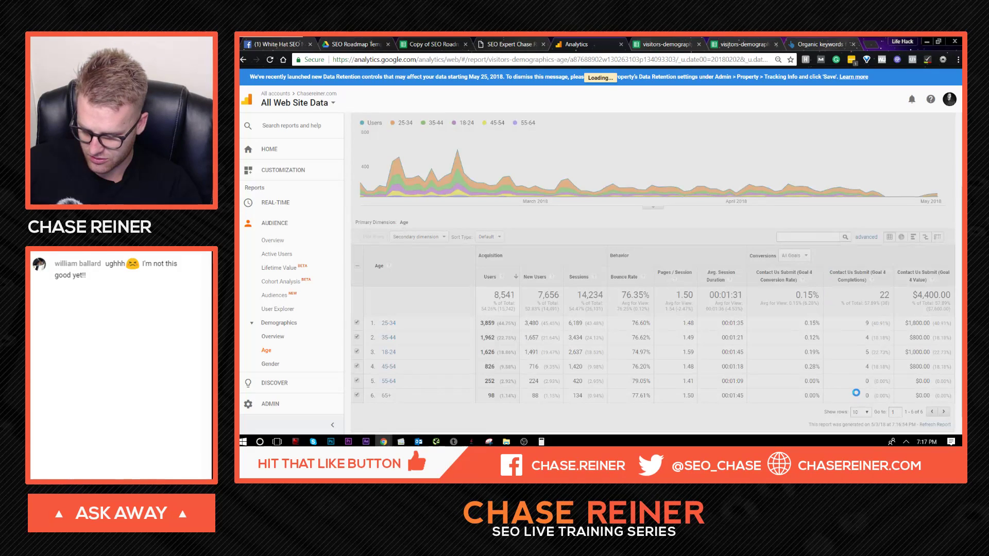
scroll(698, 290, down, 3)
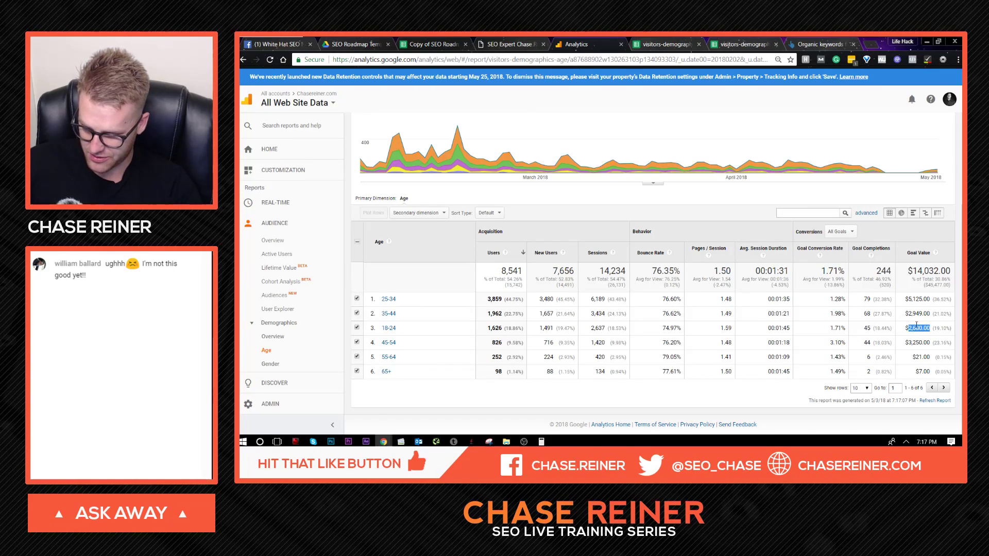
scroll(917, 325, up, 3)
scroll(912, 258, down, 3)
scroll(907, 206, up, 3)
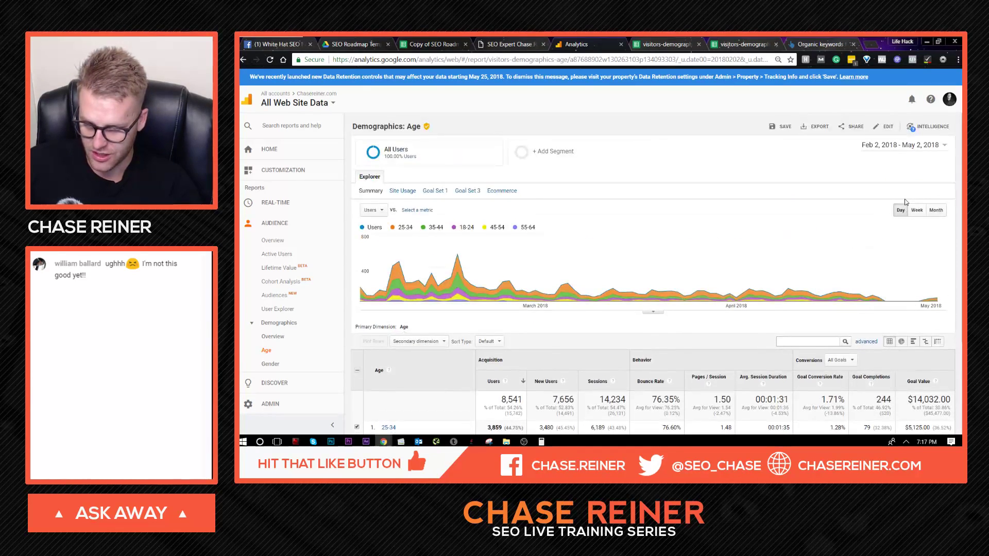
scroll(901, 206, down, 3)
scroll(845, 216, up, 3)
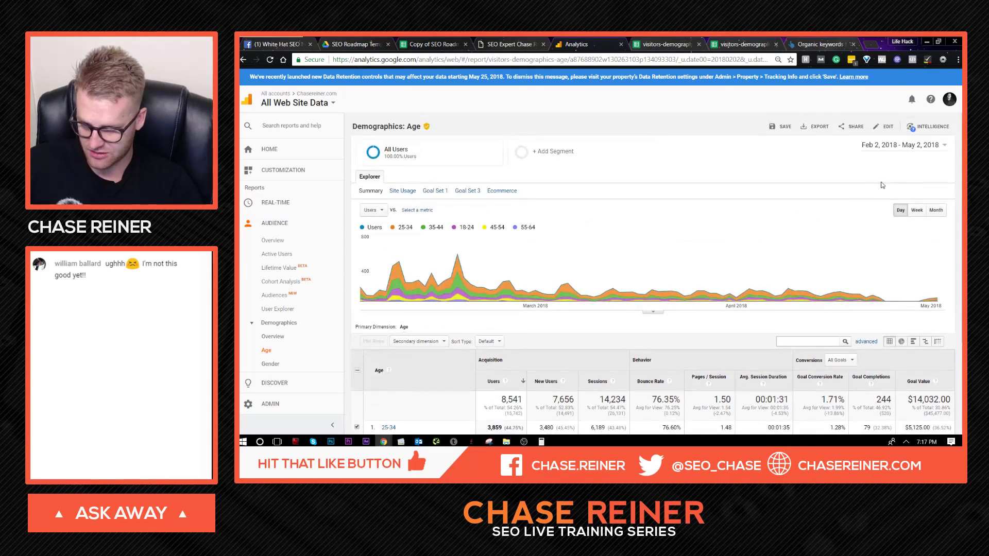
Step: Export the age report to Google Sheets, import the data, and close the older age exports and the Organic keywords page
click(815, 127)
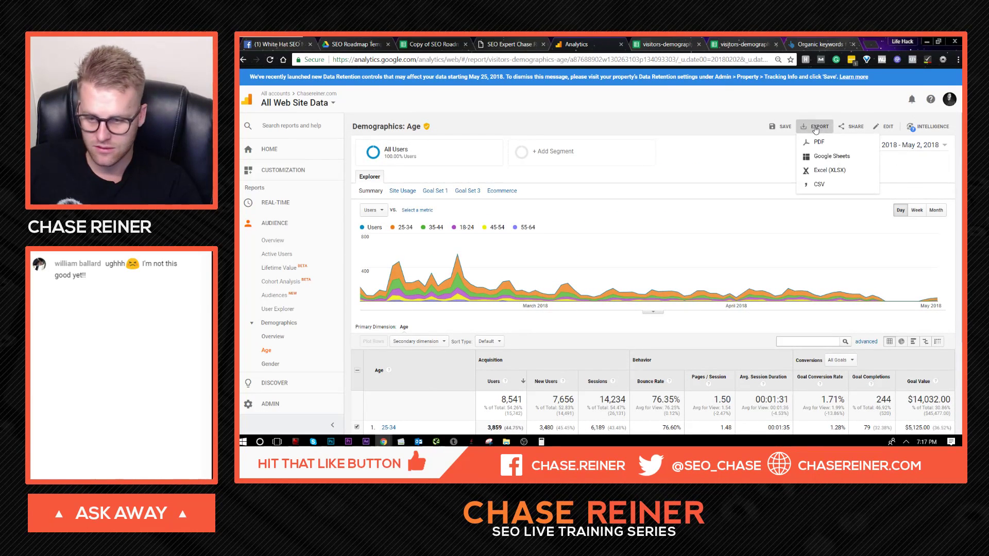
click(822, 156)
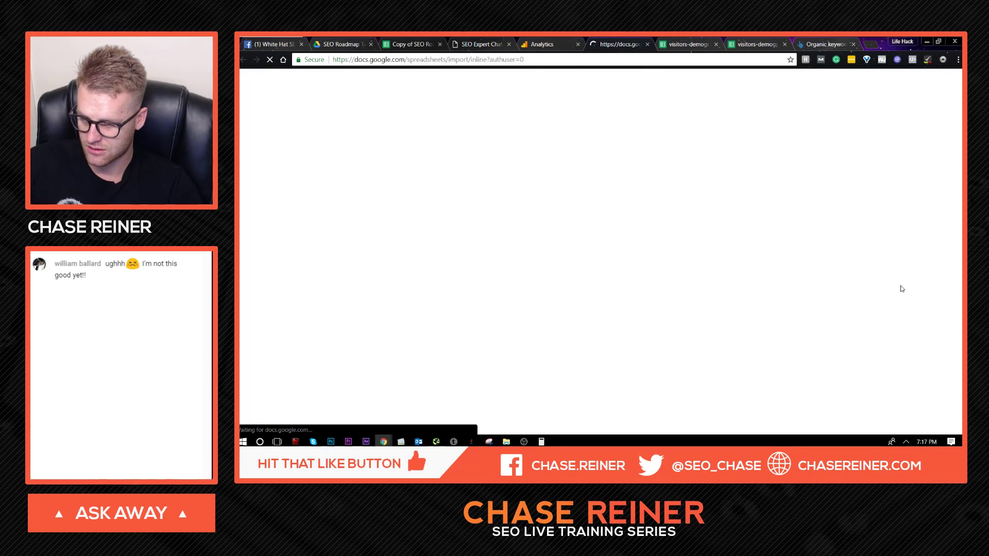
click(716, 45)
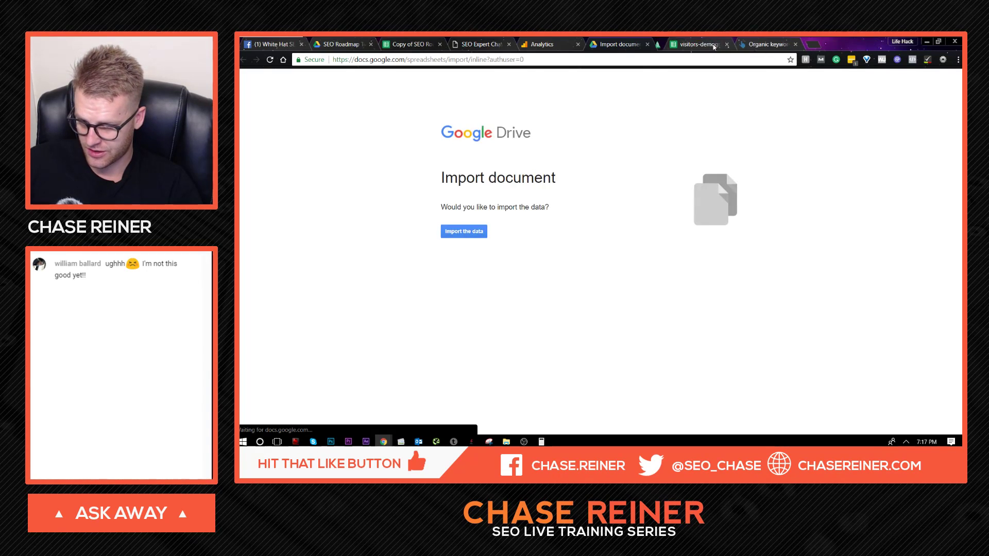
click(707, 46)
click(677, 41)
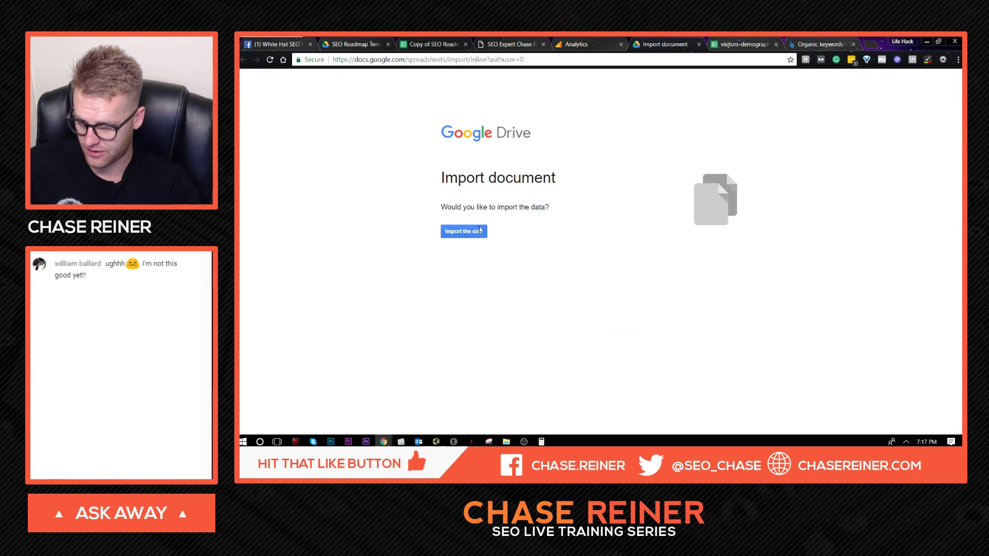
click(776, 44)
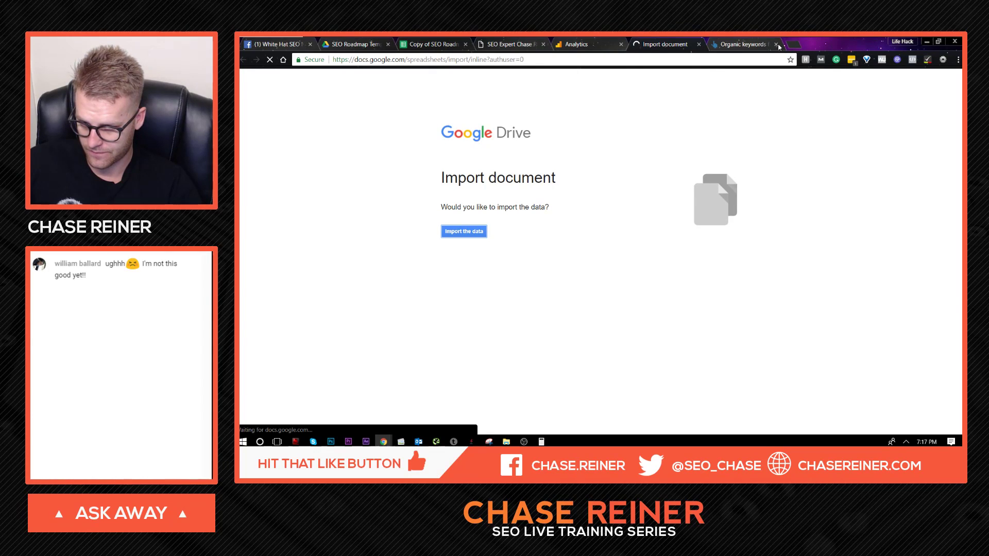
click(775, 44)
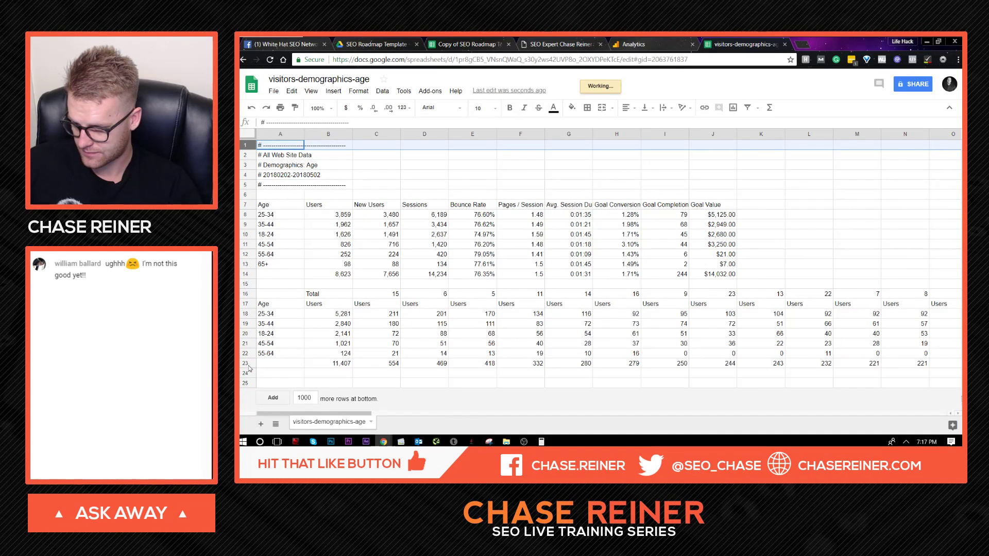
Step: Copy rows 1 to 23 of the new age export over the old age data starting at row 38 of the roadmap
shift+click(246, 363)
click(466, 44)
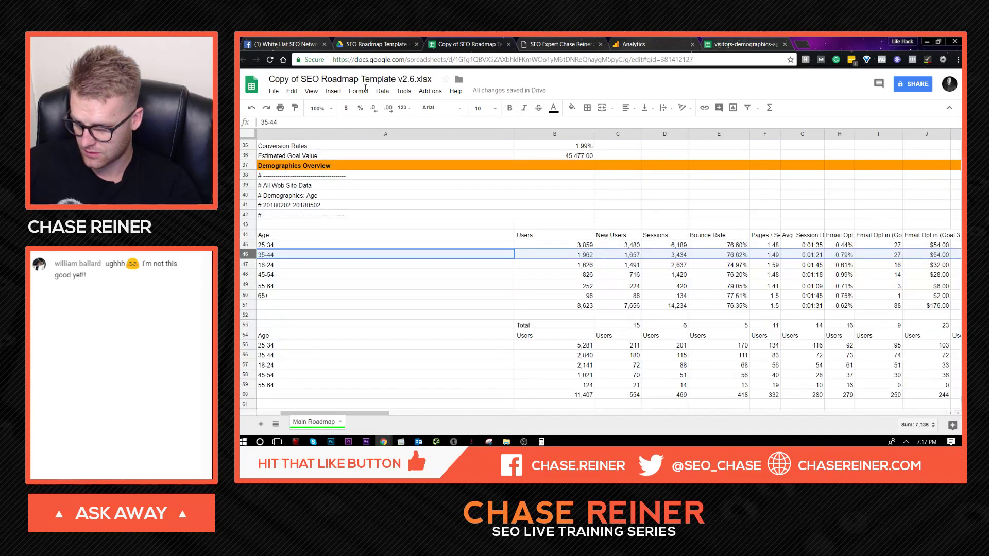
click(245, 175)
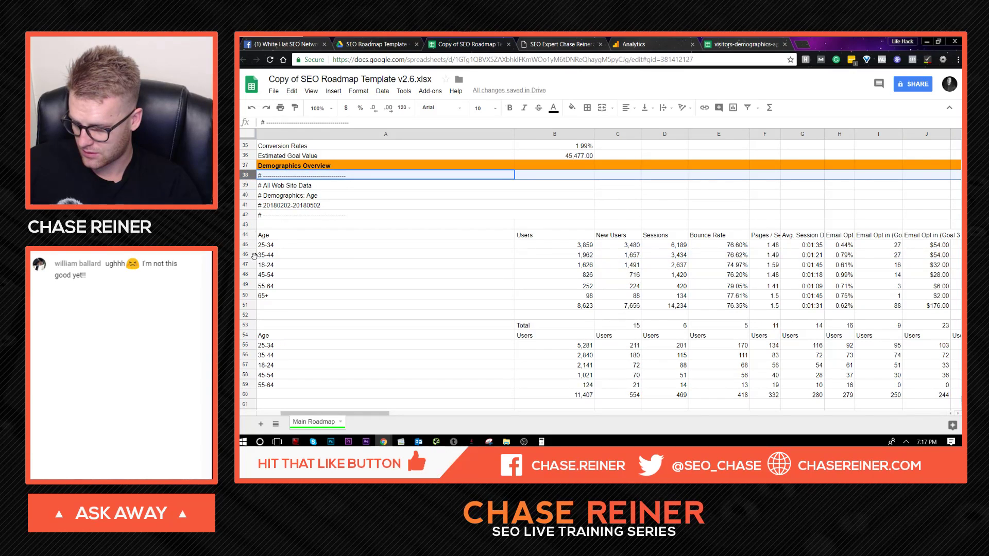
shift+click(244, 383)
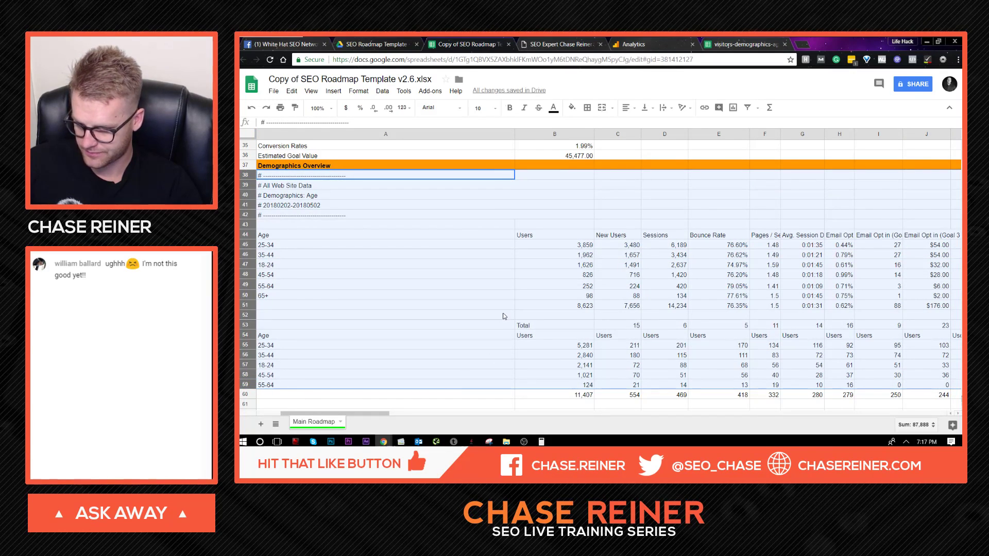
key(ctrl+v)
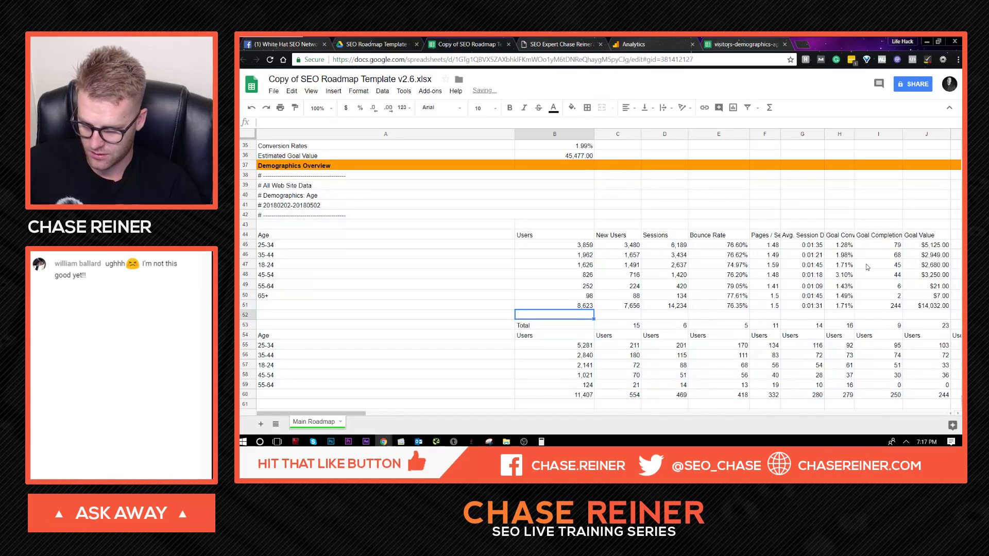
Step: Examine the goal completions and goal conversion rates per age group in the roadmap, particularly the 45-54 row
drag(878, 245, 900, 308)
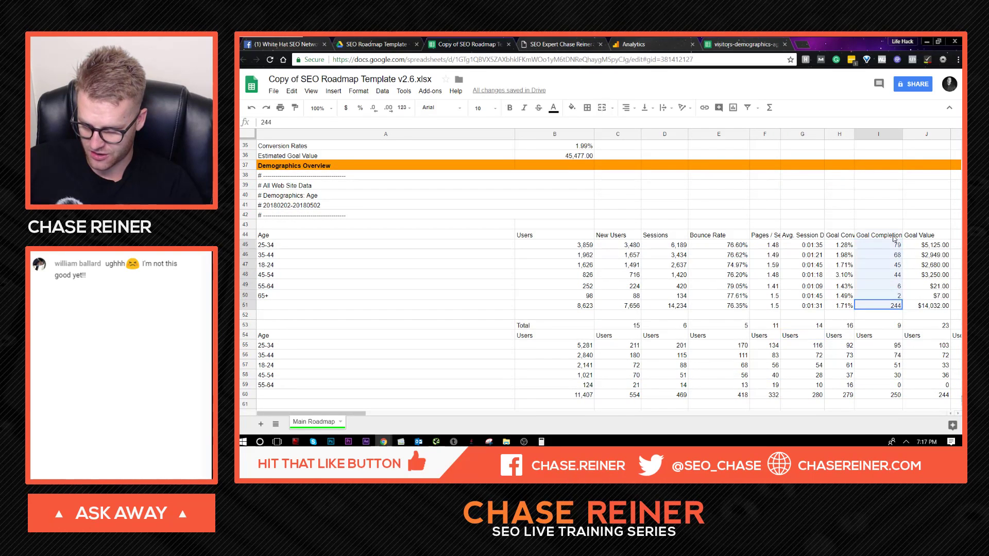
mouse_move(840, 235)
mouse_down()
mouse_move(849, 298)
mouse_move(844, 283)
mouse_move(310, 286)
mouse_up()
click(848, 299)
click(287, 277)
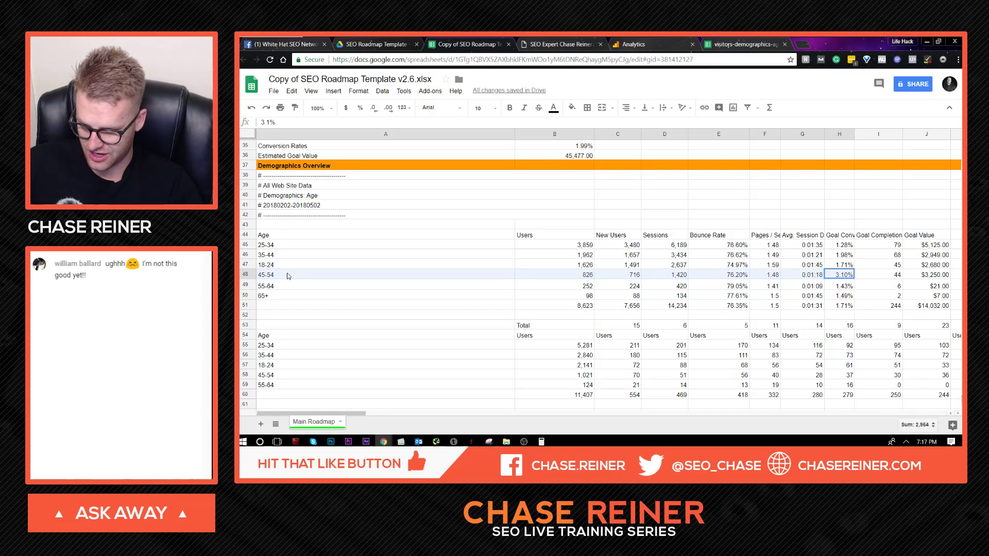
key(shift+space)
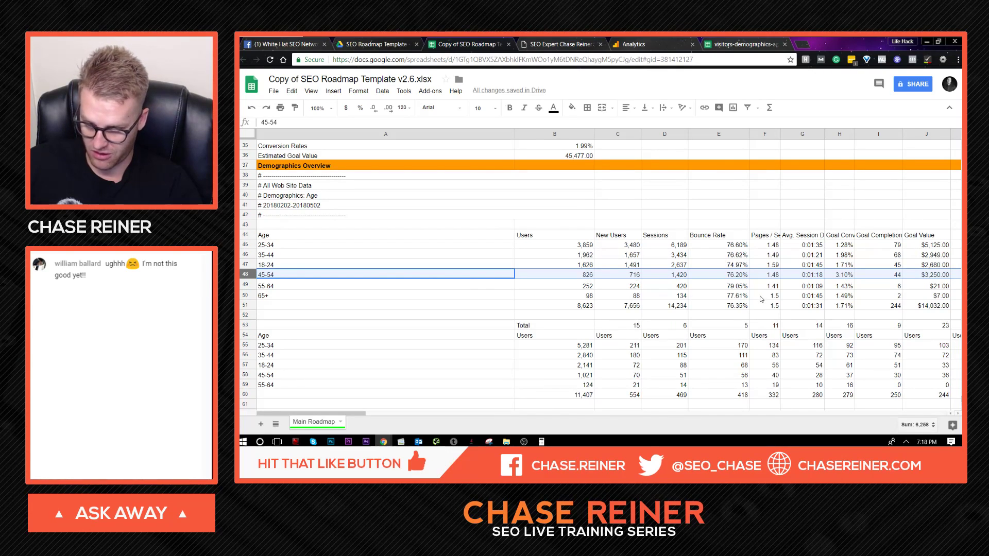
Step: Examine the second age table's user columns in the roadmap and in the exported visitors-demographics-age spreadsheet
scroll(576, 292, down, 4)
scroll(532, 296, up, 2)
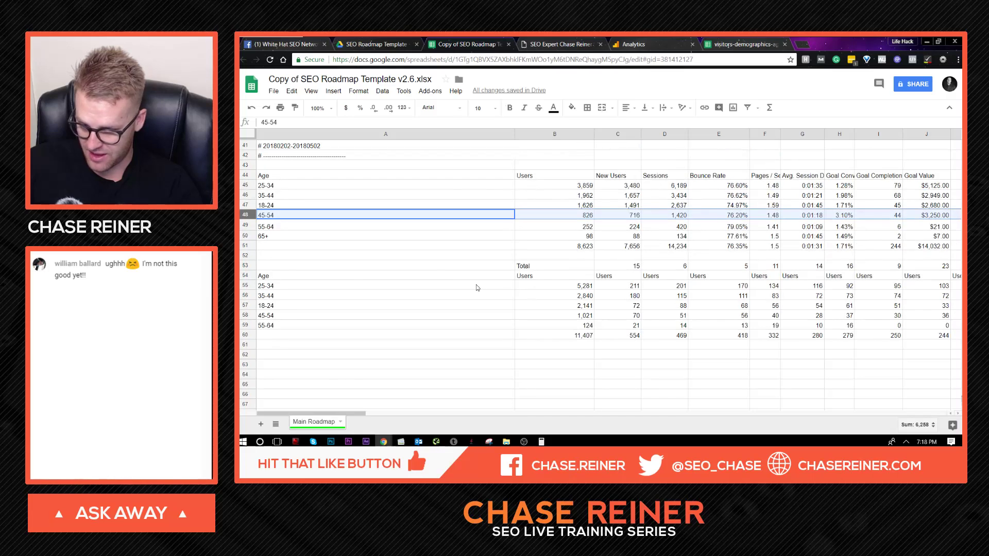
drag(349, 270, 343, 316)
click(340, 319)
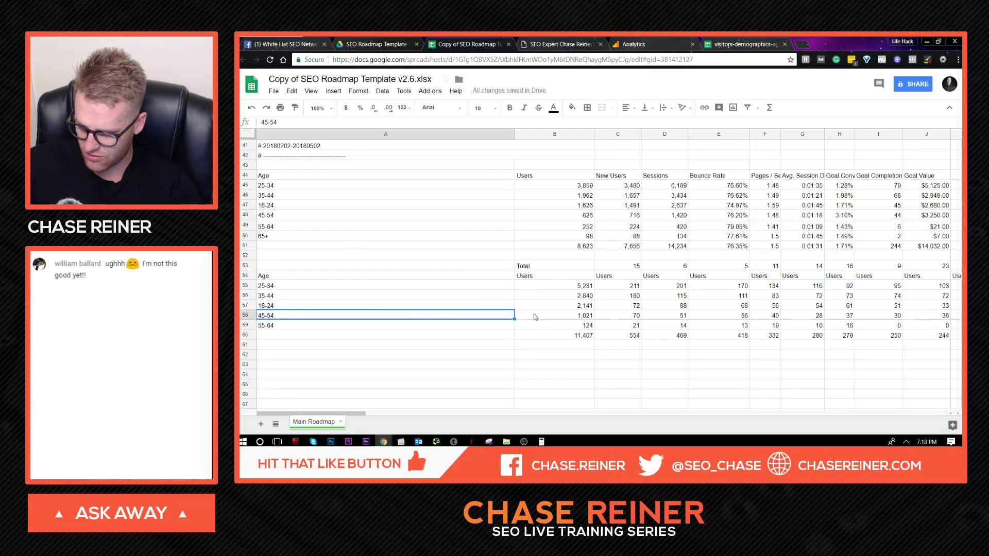
click(600, 315)
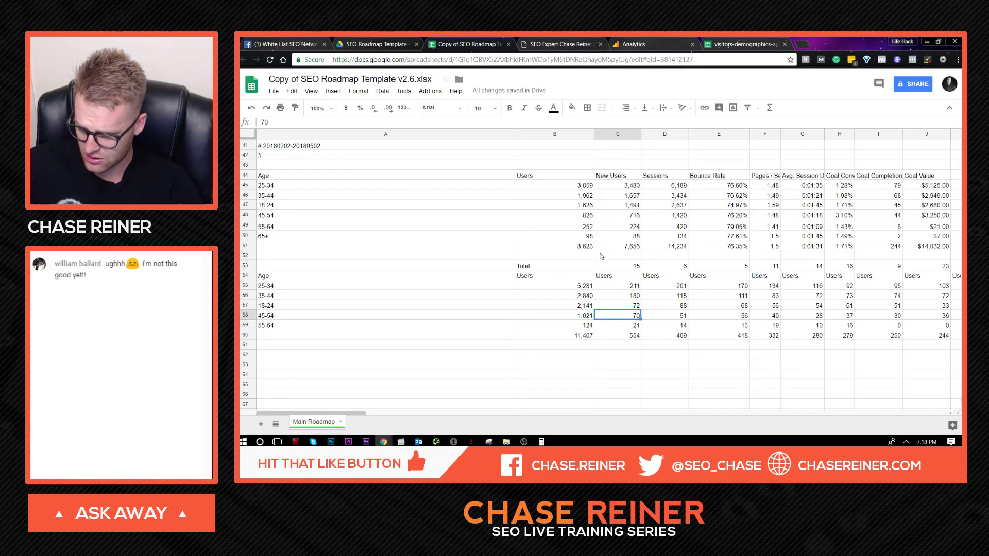
click(742, 44)
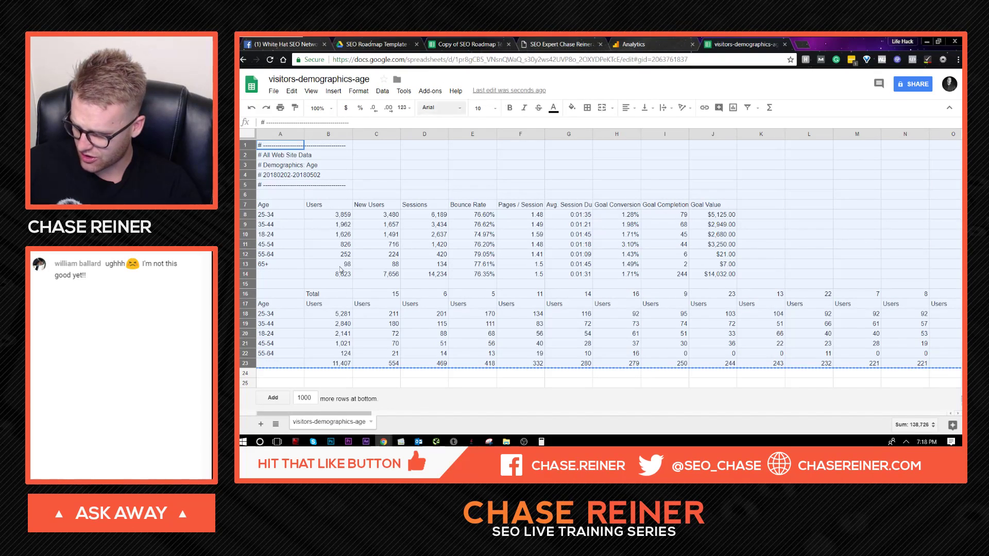
click(330, 208)
drag(301, 306, 306, 336)
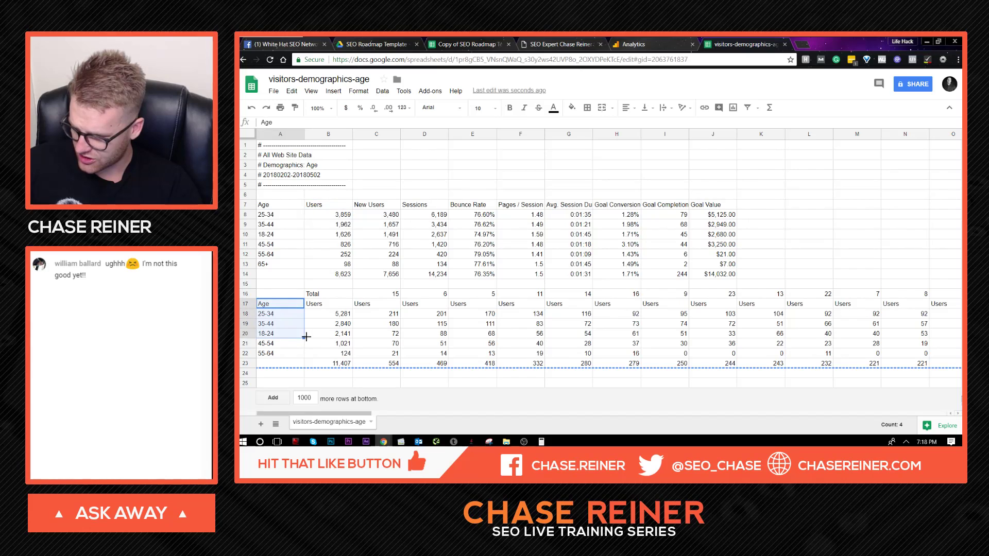
click(335, 316)
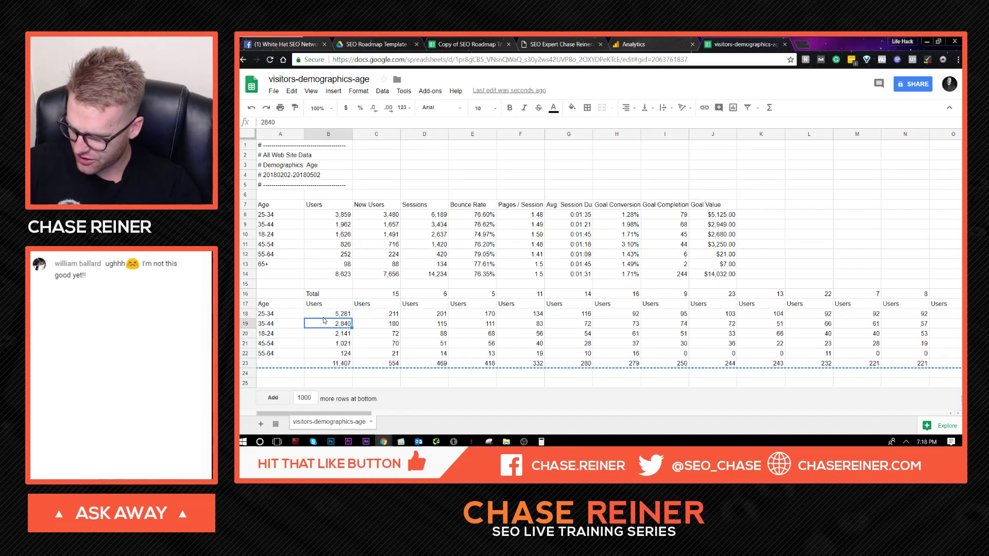
click(345, 304)
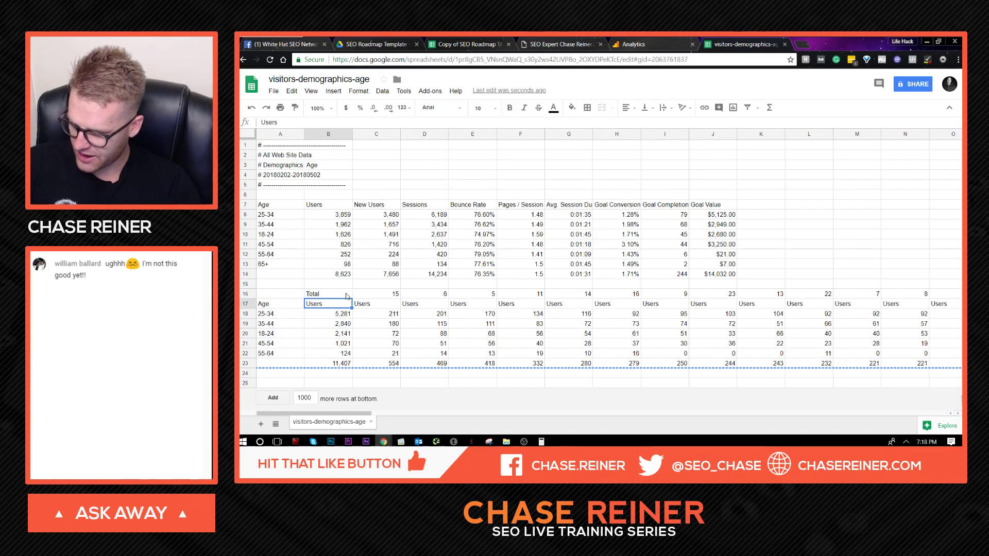
click(373, 316)
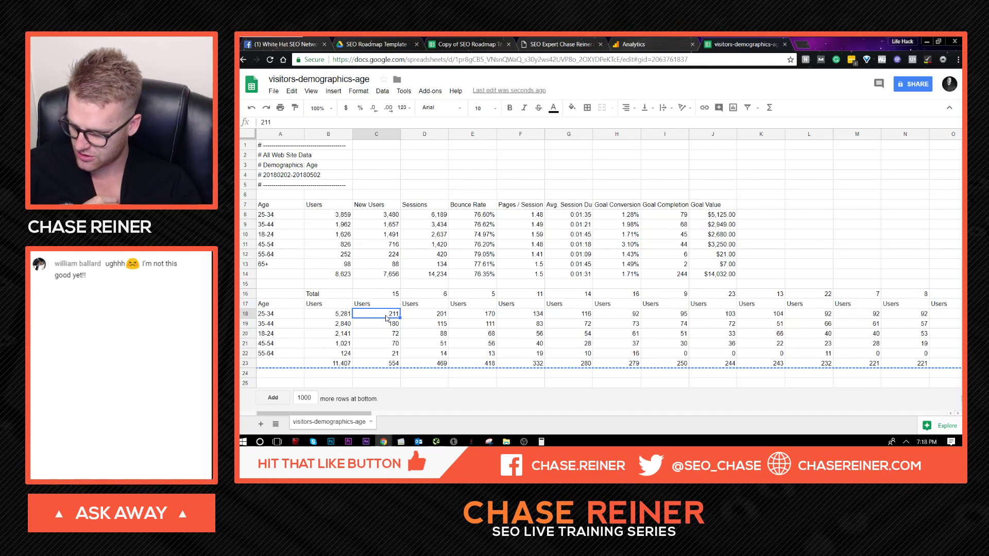
click(418, 318)
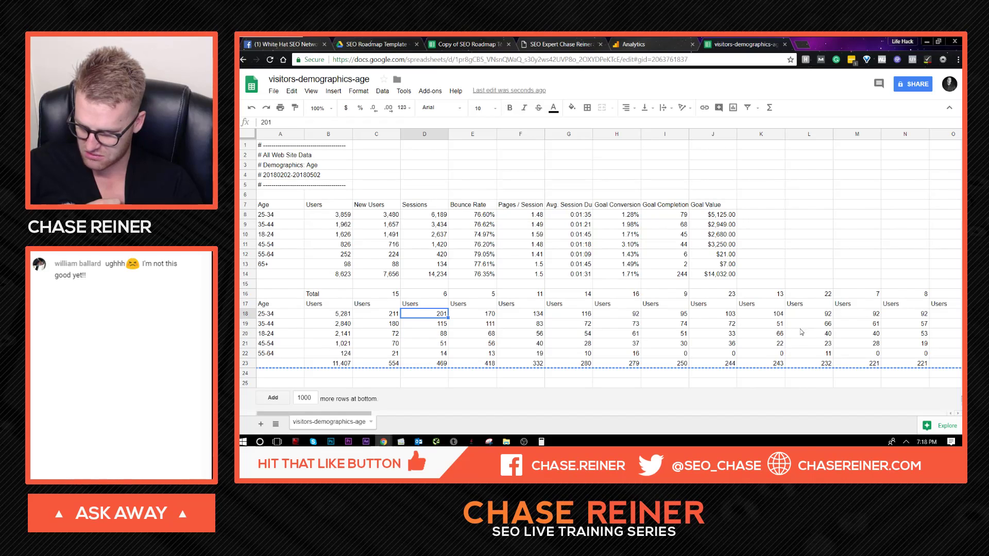
drag(319, 413, 702, 40)
Step: Delete rows 54 to 61 of the roadmap, which hold the second age table with the user columns
click(639, 45)
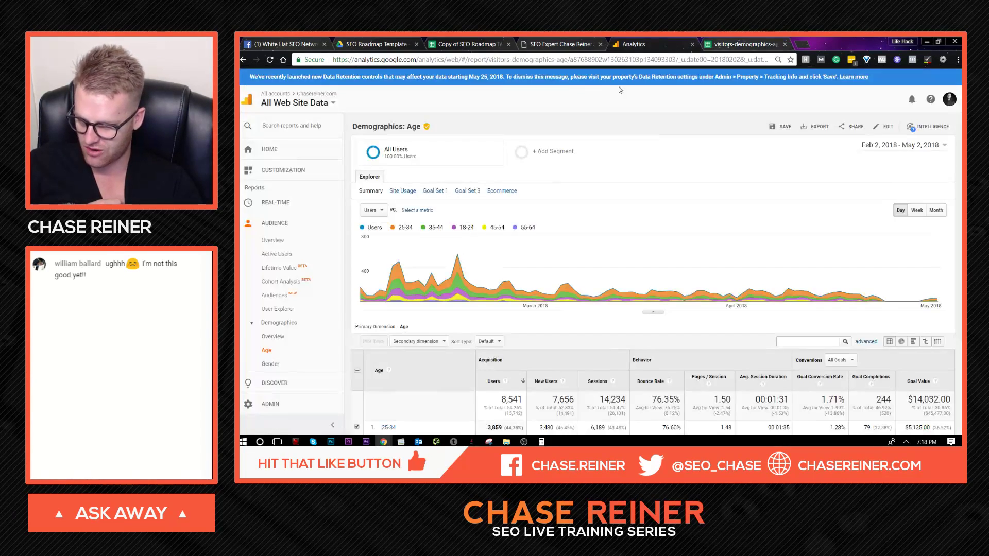
click(562, 44)
click(503, 45)
drag(322, 347, 289, 317)
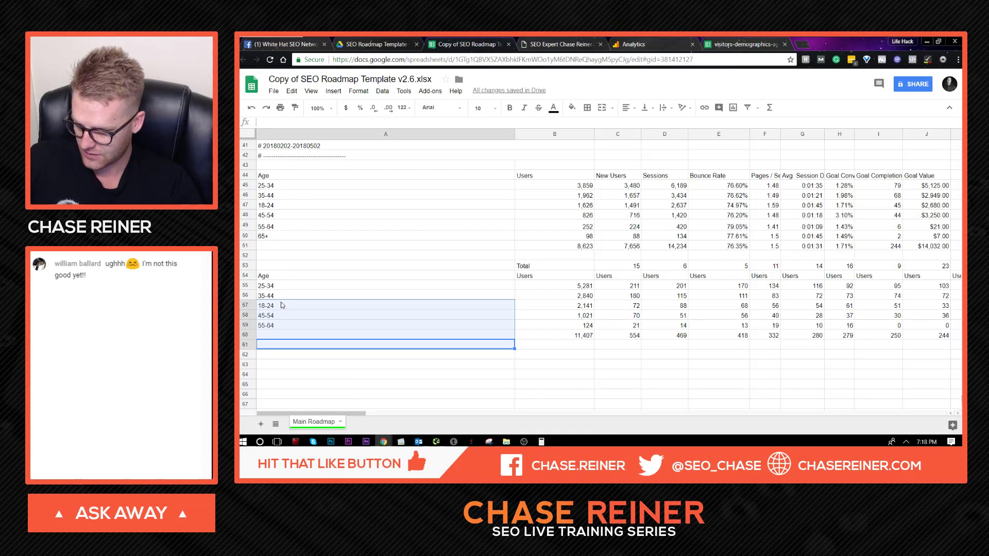
click(246, 275)
shift+click(247, 325)
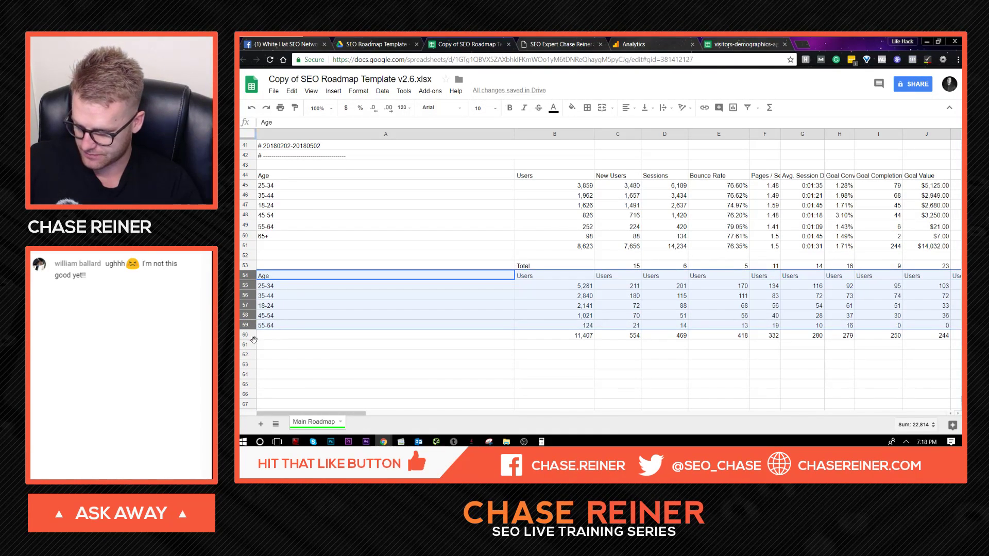
shift+click(245, 345)
right_click(246, 345)
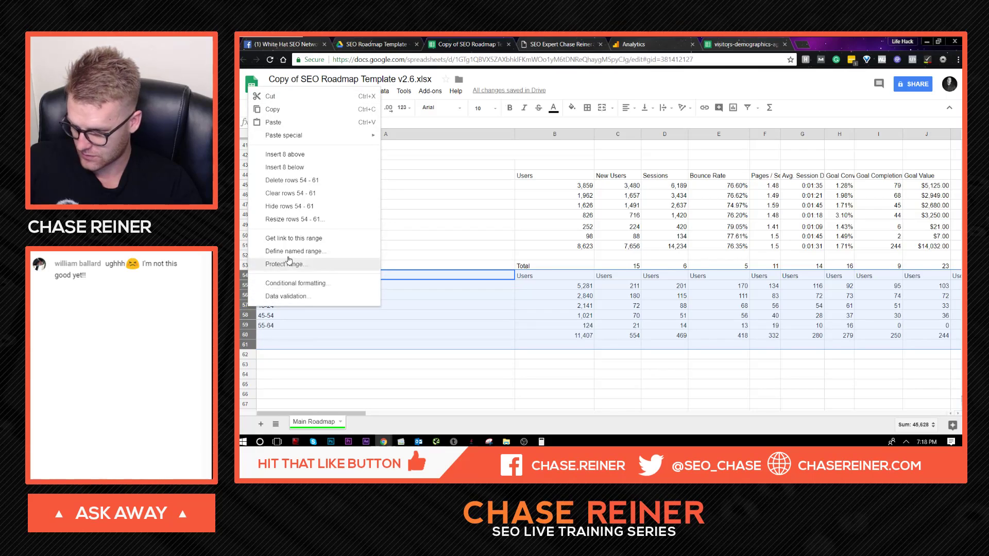
click(303, 180)
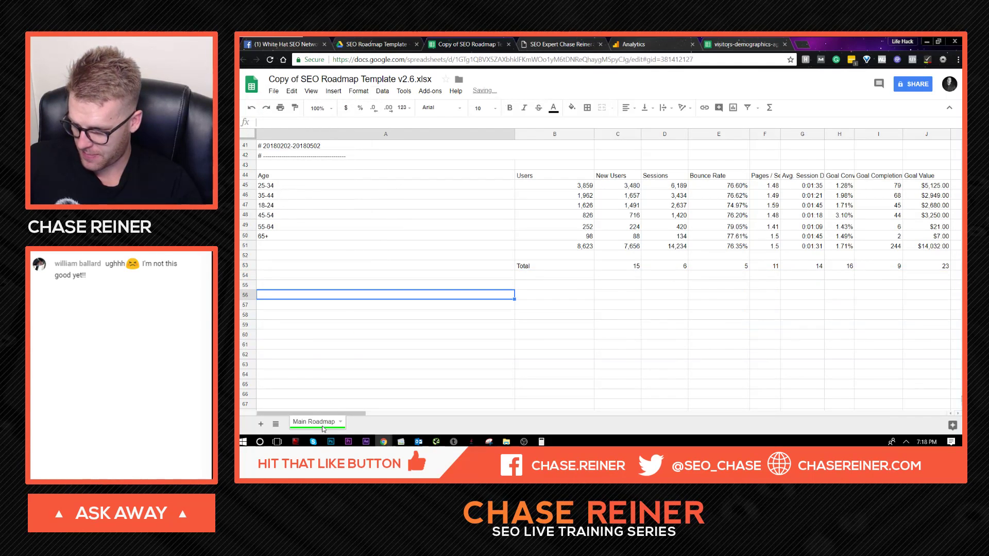
scroll(351, 354, up, 3)
scroll(463, 232, down, 4)
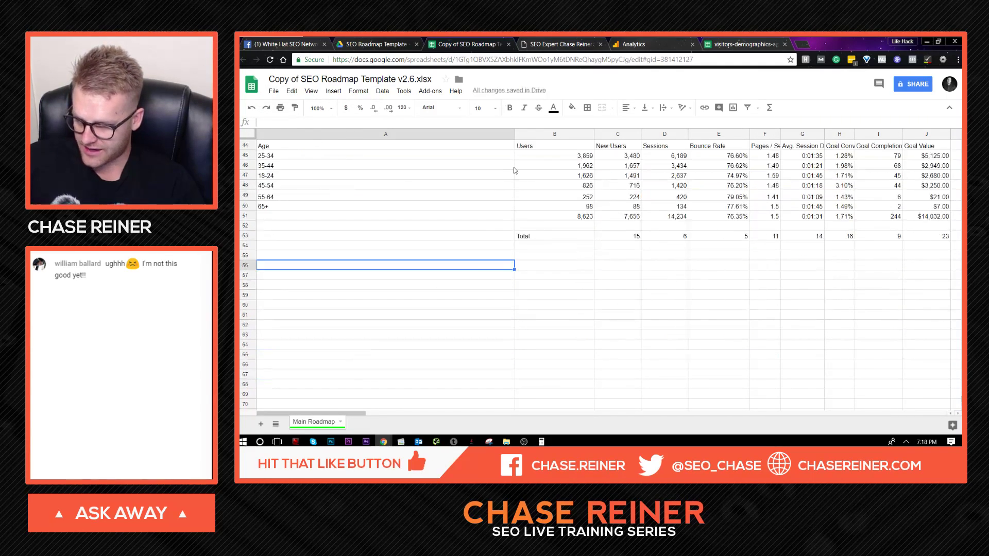
Step: Close the visitors-demographics-age spreadsheet and open the Demographics: Gender report in Google Analytics
click(656, 44)
click(745, 44)
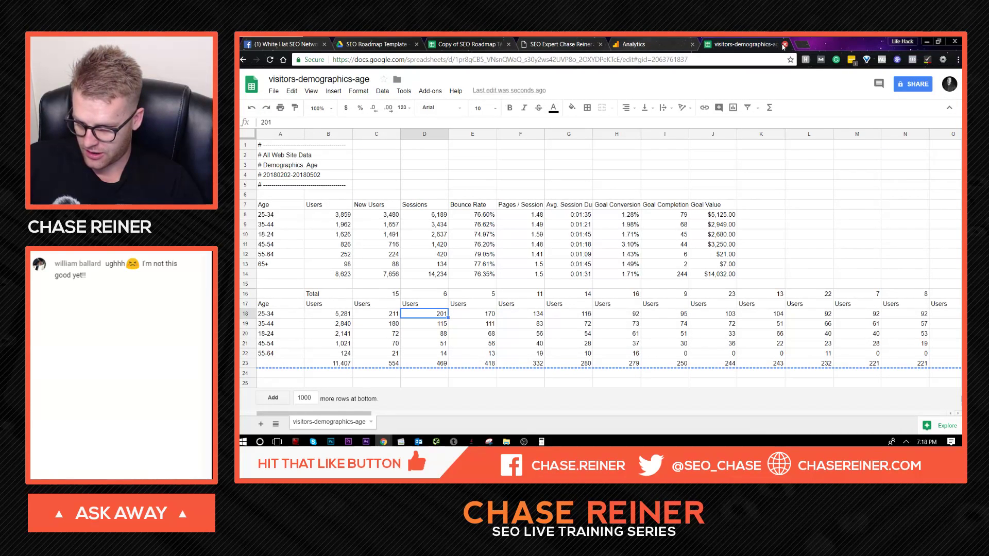
click(785, 43)
scroll(289, 320, down, 1)
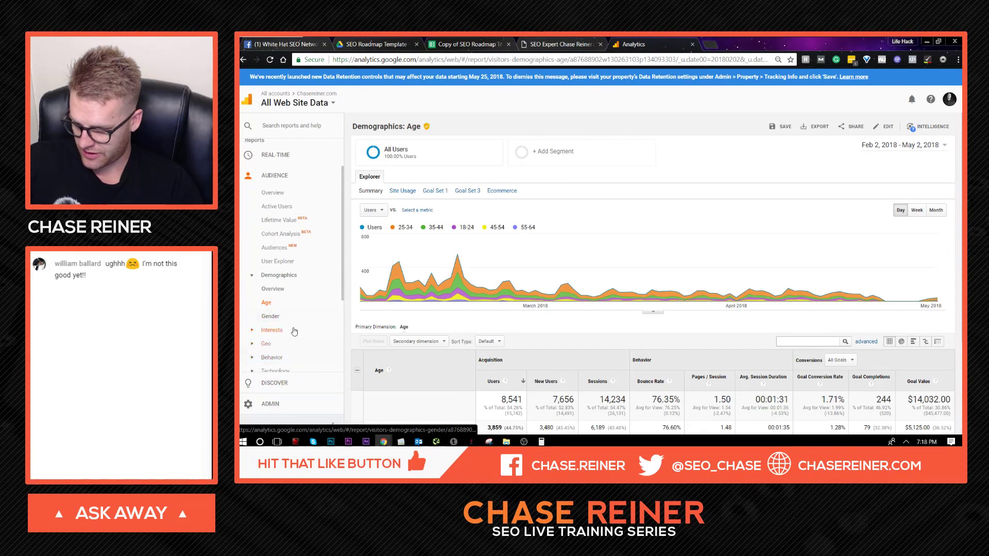
click(270, 316)
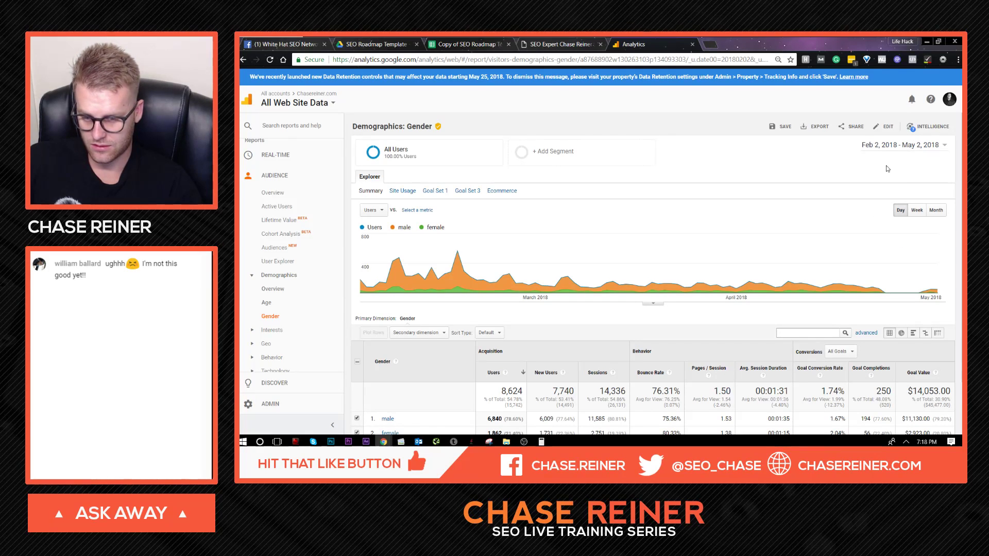
Step: Export the gender report to Google Sheets and import the data
click(816, 126)
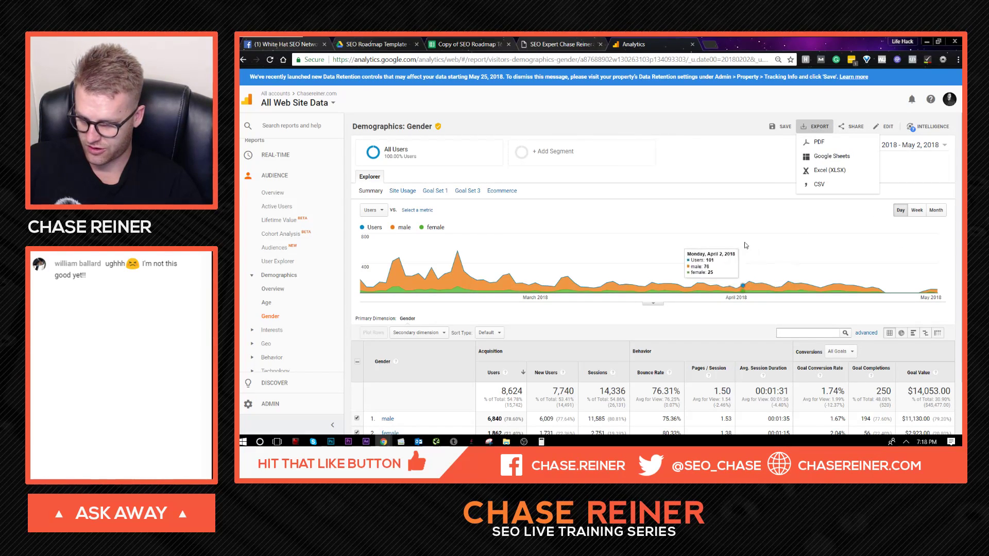
click(830, 157)
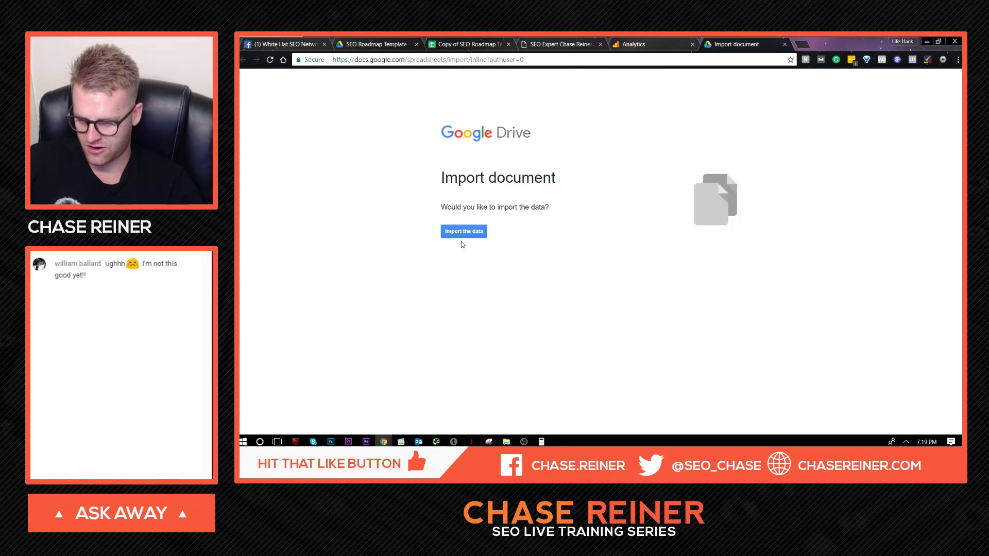
click(464, 234)
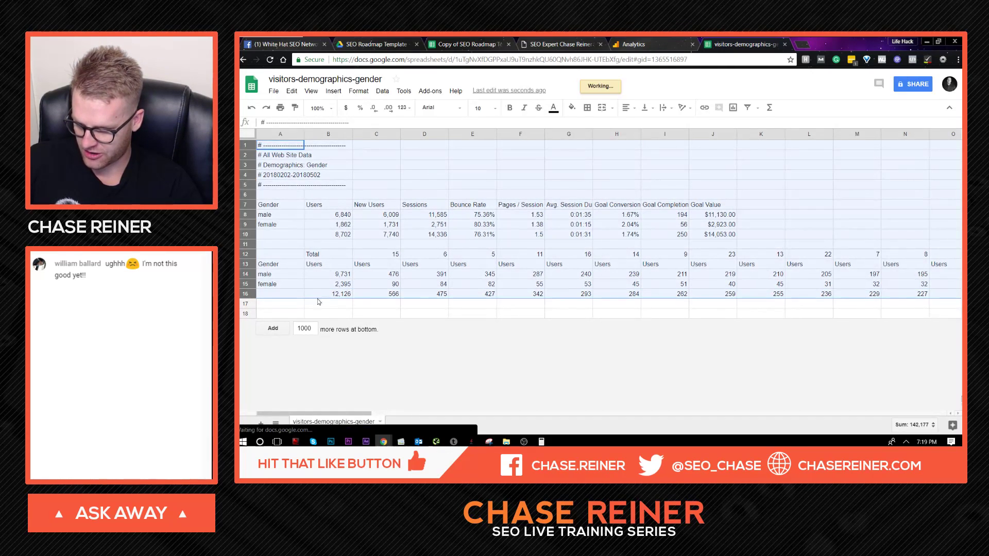
Step: Select rows 1 to 10 of the gender export, from the header lines through the first table's totals row
key(ctrl+c)
click(433, 263)
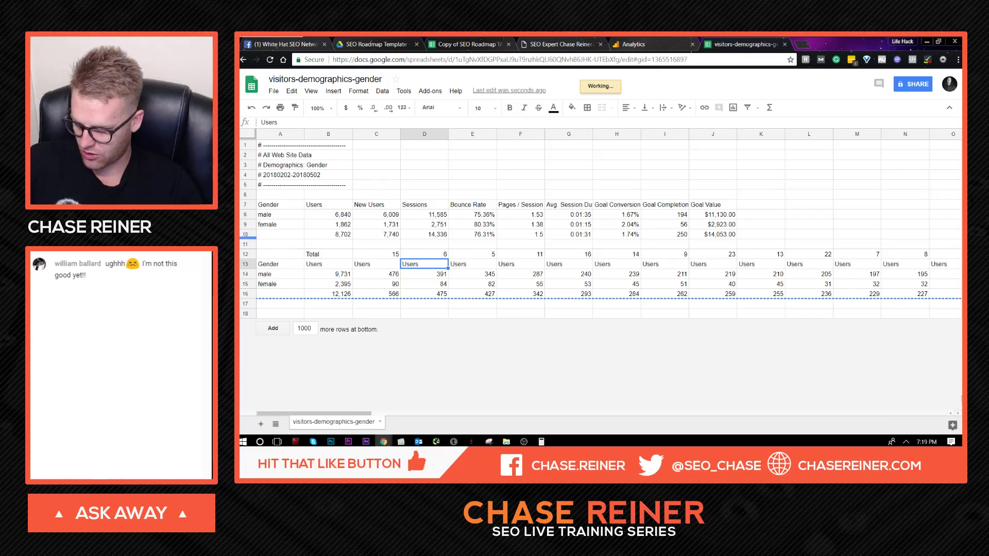
click(245, 204)
click(245, 145)
shift+click(248, 235)
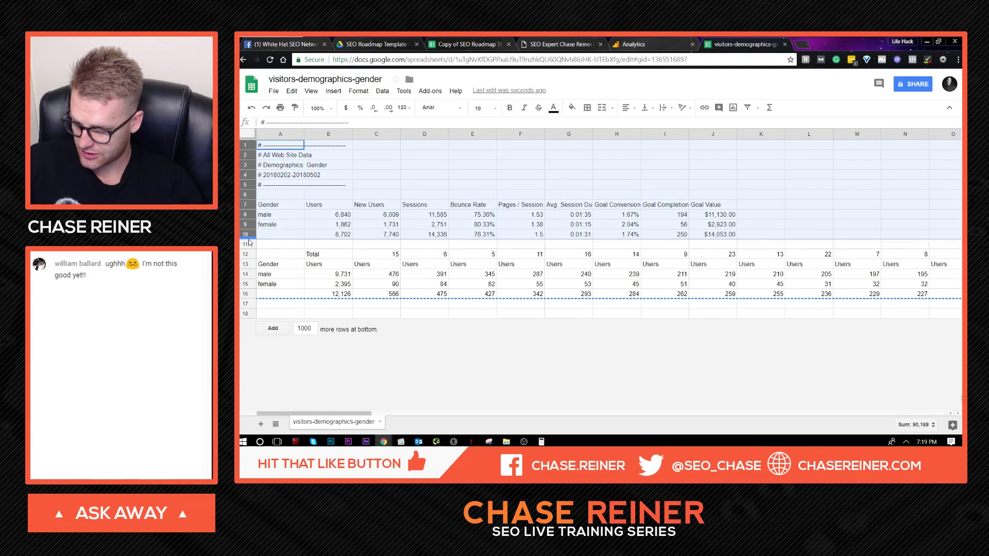
Step: Copy the selected rows 1–10 of the gender export and paste them into the SEO roadmap copy starting at row 54
key(ctrl+c)
click(542, 44)
click(466, 44)
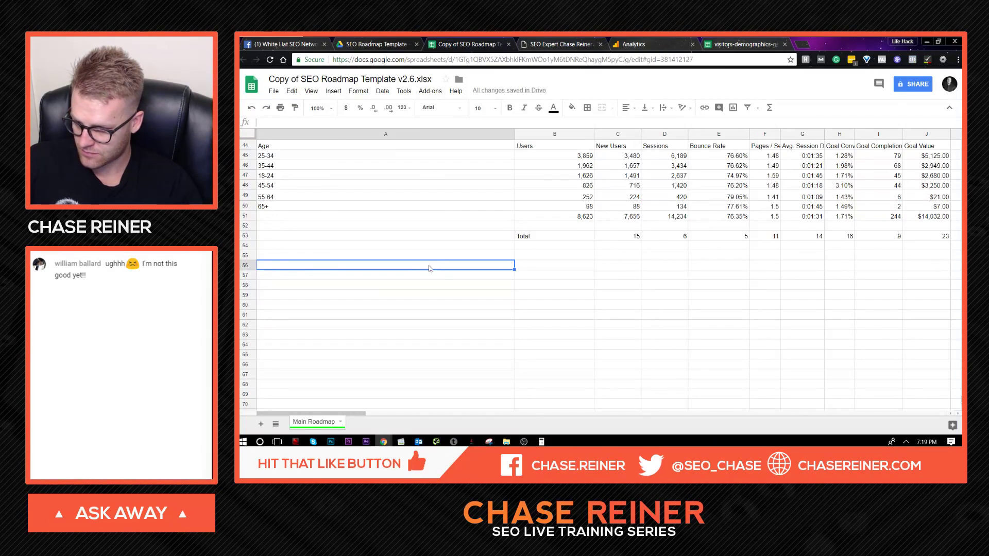
click(247, 245)
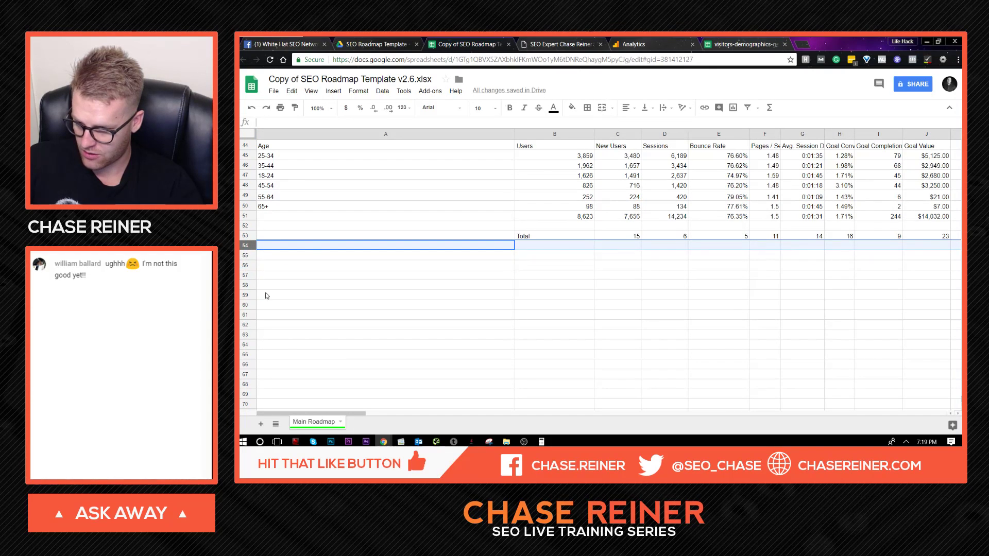
key(ctrl+v)
scroll(309, 319, up, 8)
click(320, 334)
scroll(320, 332, down, 5)
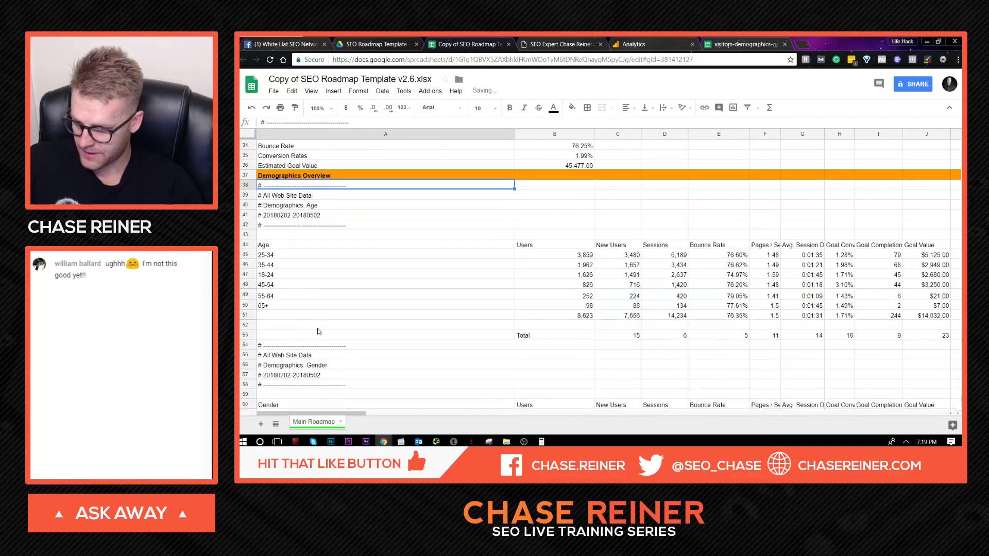
scroll(322, 319, down, 1)
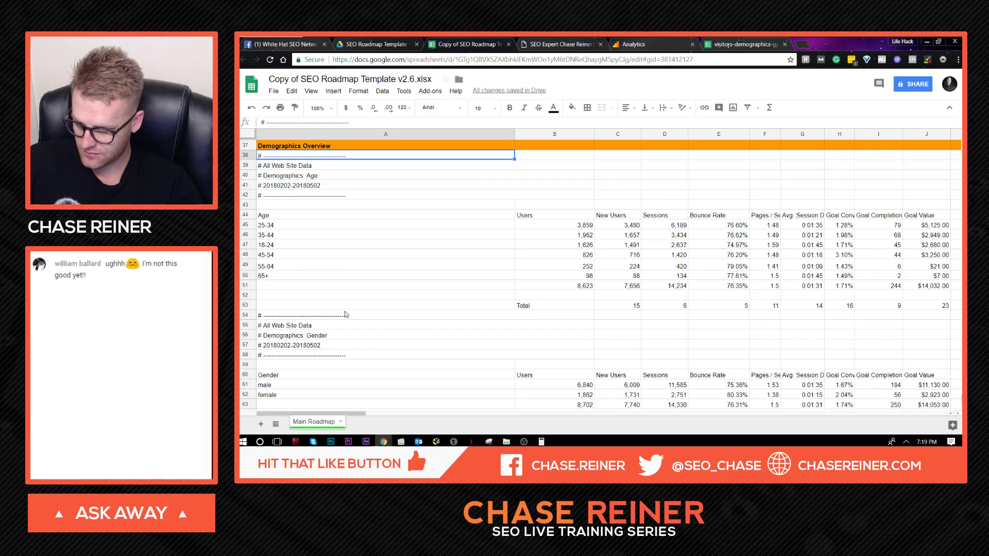
Step: Review the pasted gender table, comparing male and female users, bounce rate, session duration, goal conversion rate and goal completions
scroll(345, 314, down, 2)
click(574, 329)
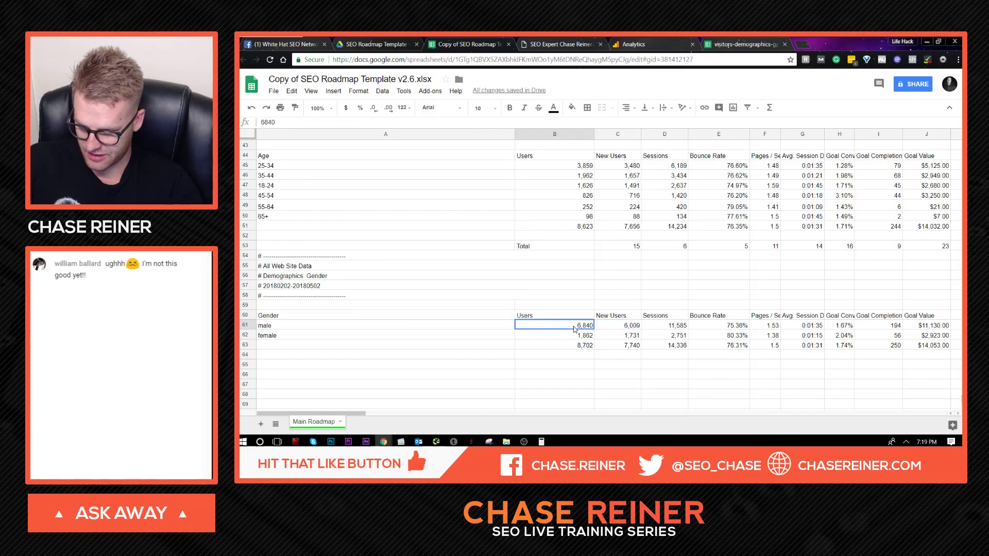
click(637, 333)
click(705, 335)
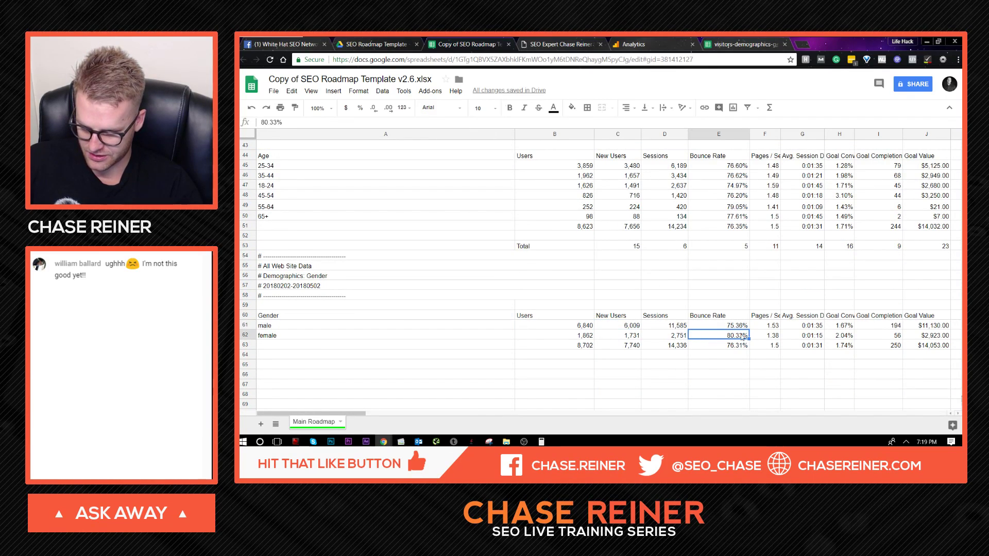
click(778, 328)
click(806, 327)
click(844, 330)
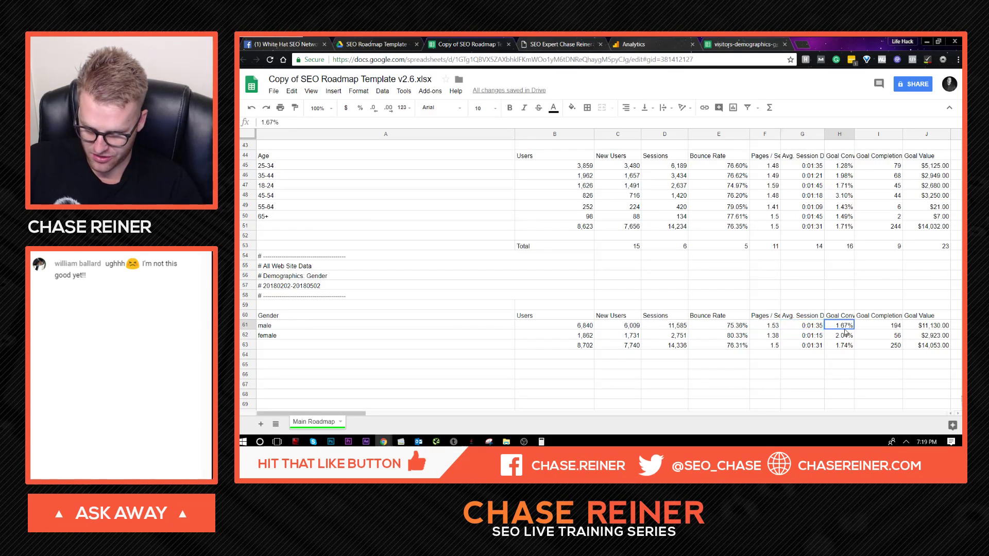
drag(846, 332, 845, 336)
click(908, 332)
click(882, 335)
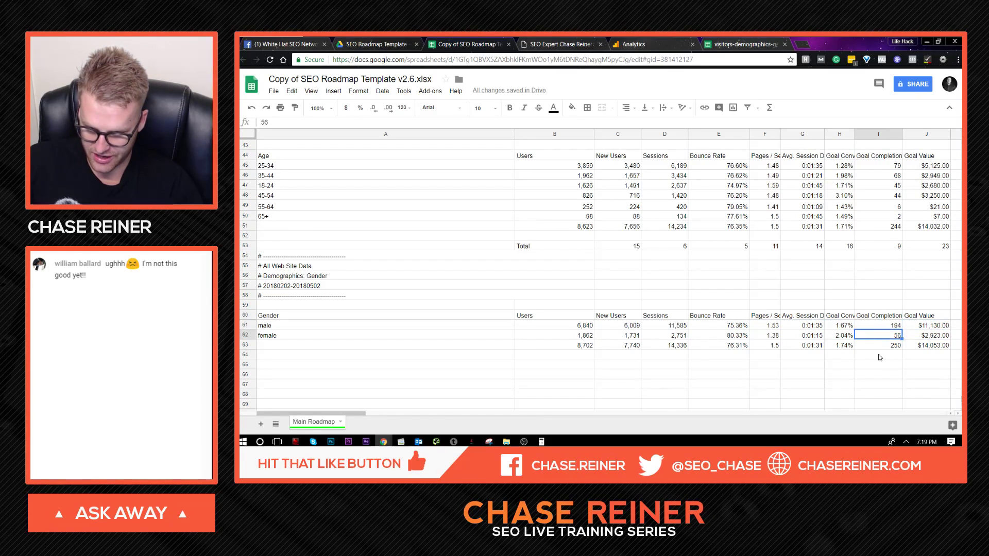
click(843, 346)
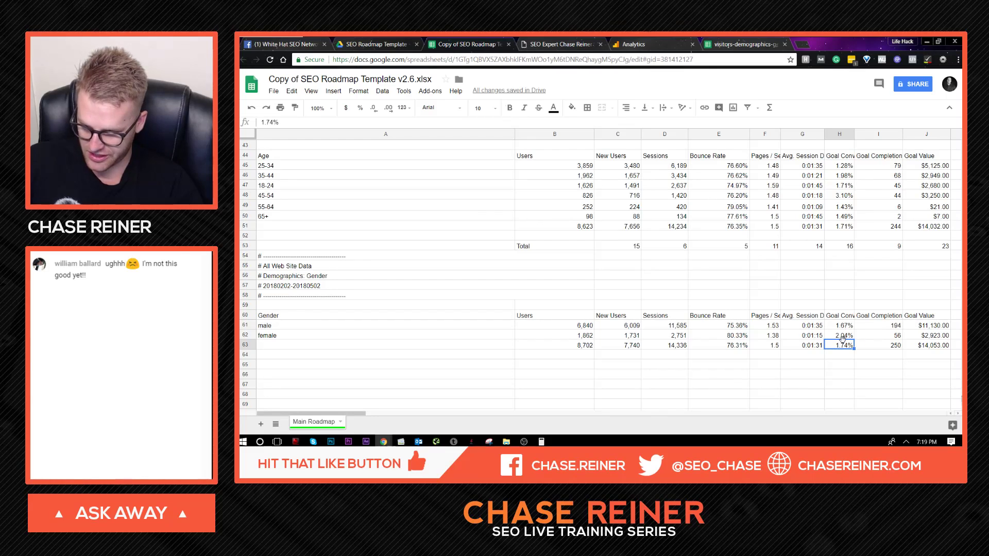
drag(848, 341, 618, 345)
click(593, 336)
scroll(574, 352, down, 5)
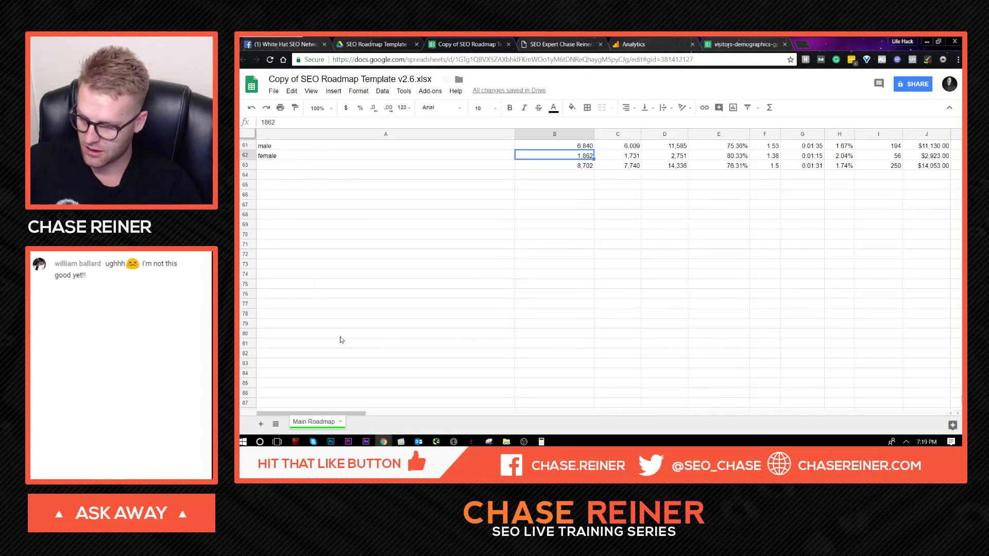
Step: Switch to Google Analytics, open the Affinity Categories report under Interests, and check the age breakdown of Shoppers/Value Shoppers before returning
click(721, 44)
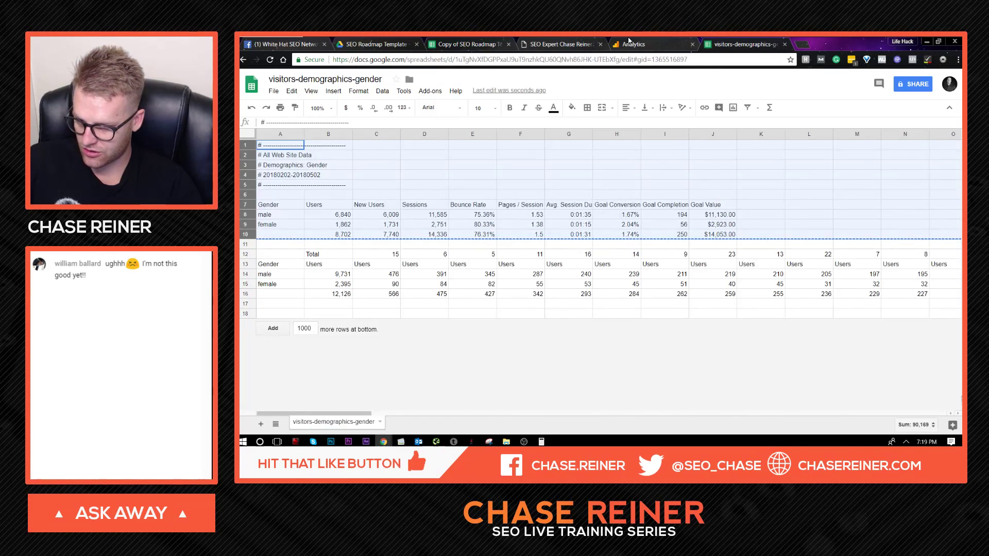
click(639, 43)
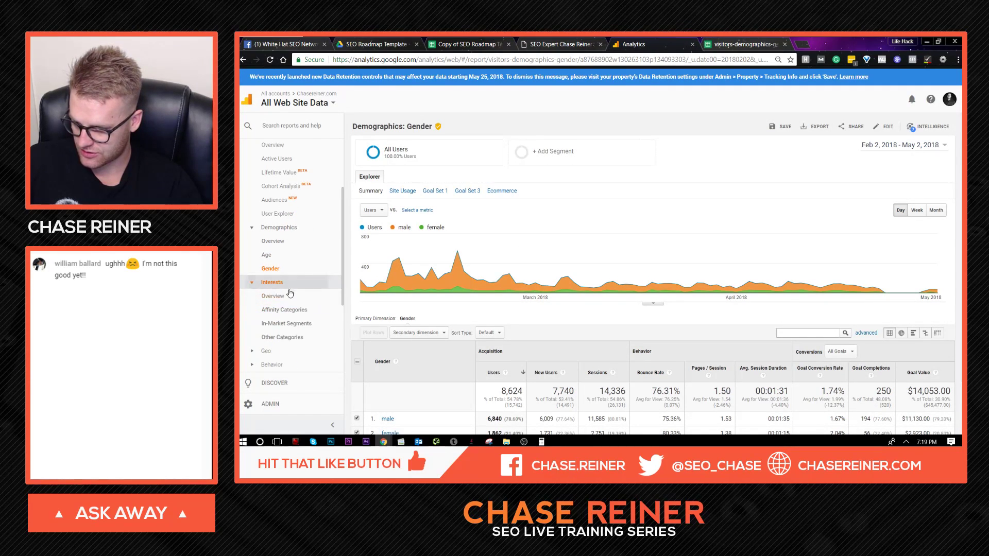
click(286, 283)
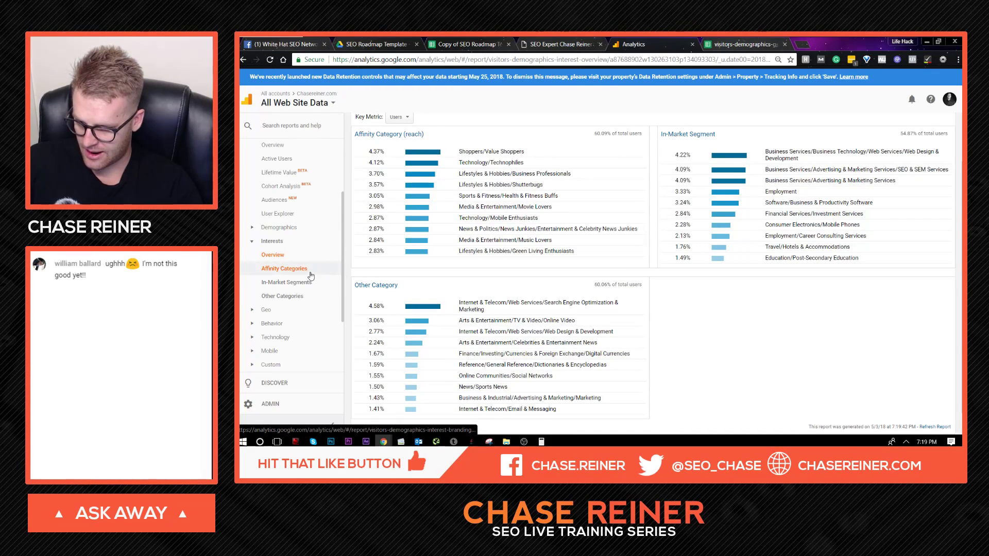
click(311, 275)
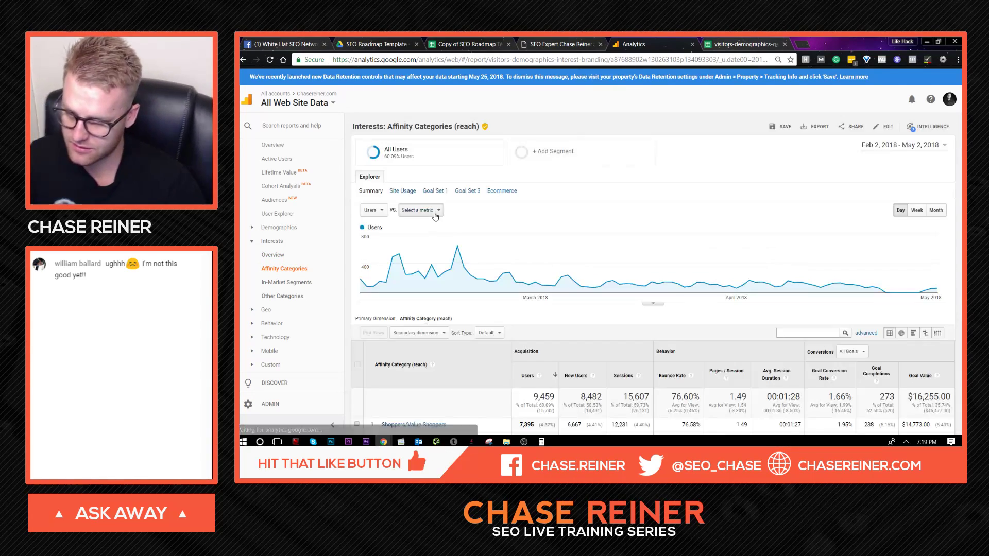
scroll(482, 239, down, 5)
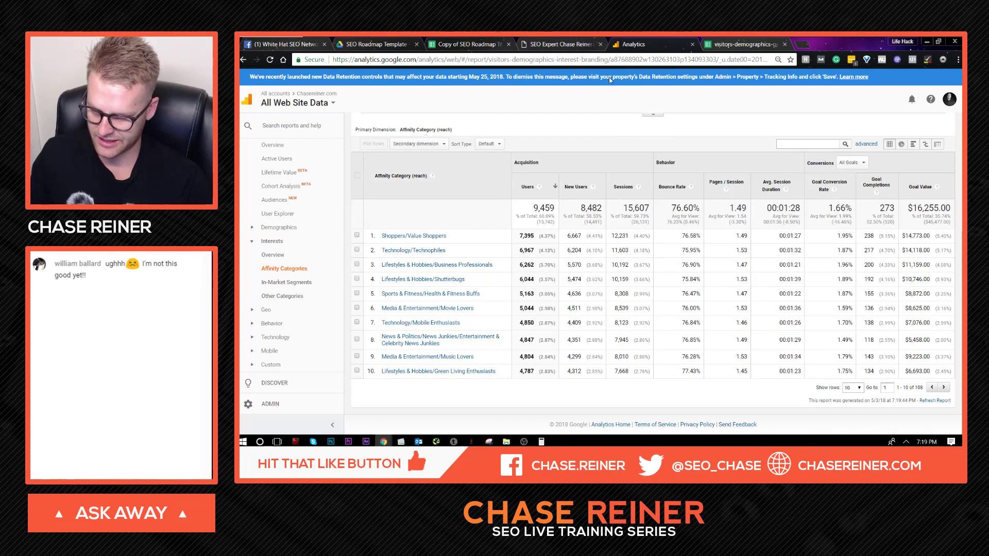
click(415, 237)
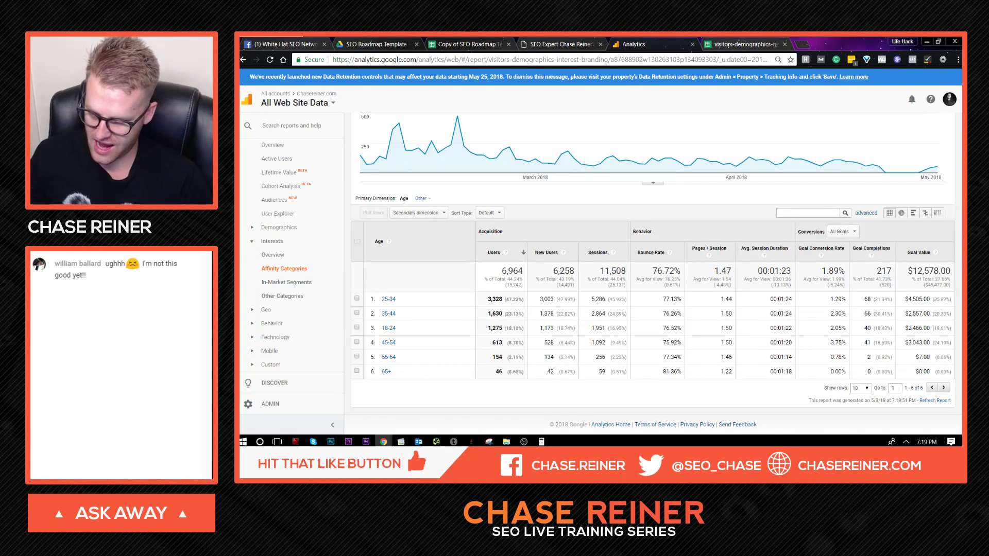
click(243, 59)
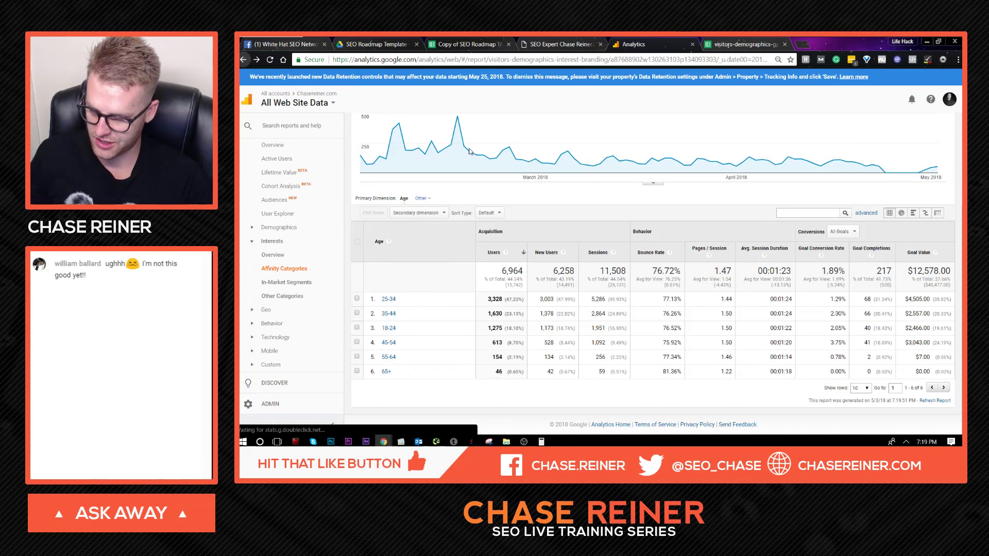
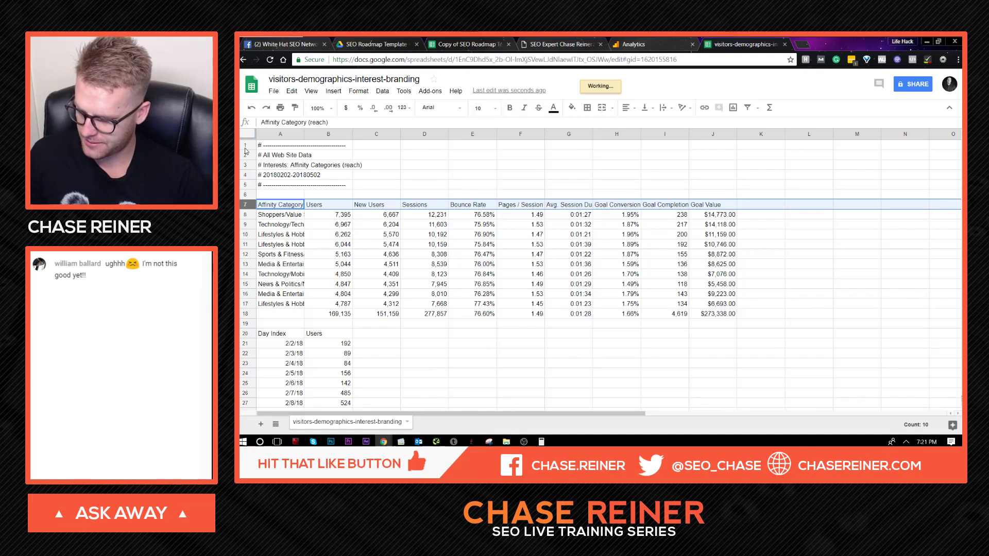
Step: Copy rows 1–18 of the affinity categories export and paste them into the SEO roadmap copy starting at row 64
click(250, 314)
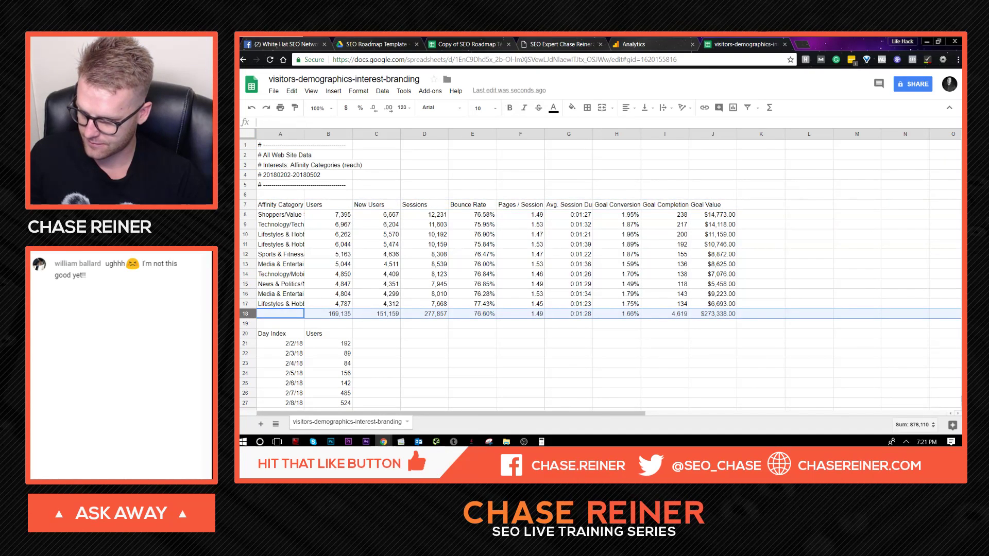
shift+click(248, 146)
key(ctrl+c)
key(ctrl+shift+Tab)
key(ctrl+shift+Tab)
key(ctrl+shift+Tab)
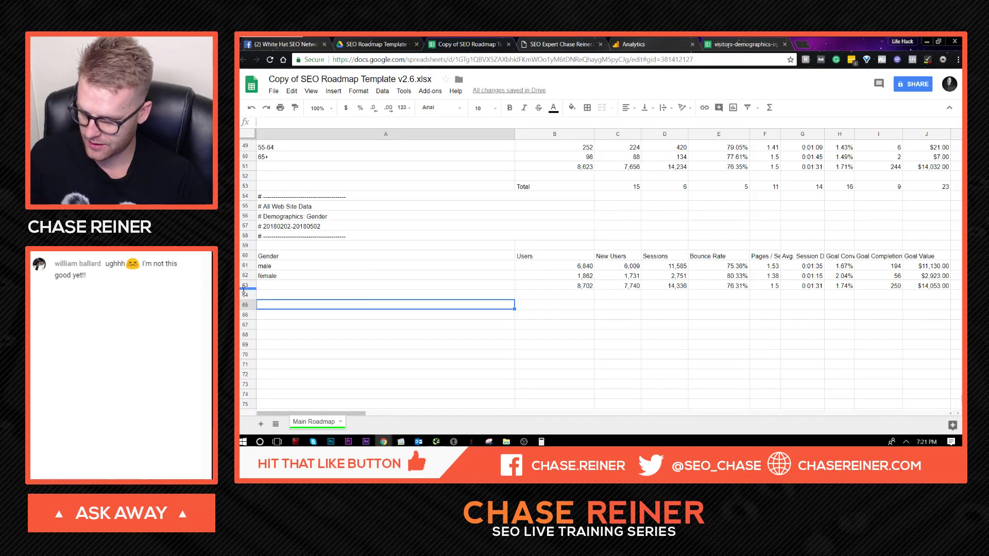
click(245, 295)
click(262, 296)
key(ctrl+v)
click(442, 318)
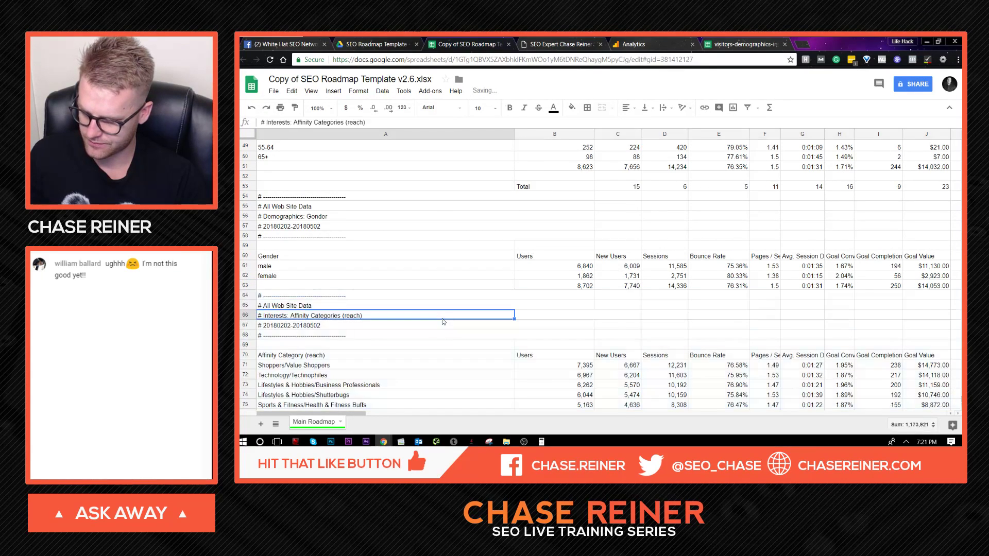
Step: Review the pasted affinity category table, checking Shoppers/Value Shoppers for sessions, bounce rate, pages per session, session duration and goal conversions
scroll(428, 224, down, 4)
key(Down)
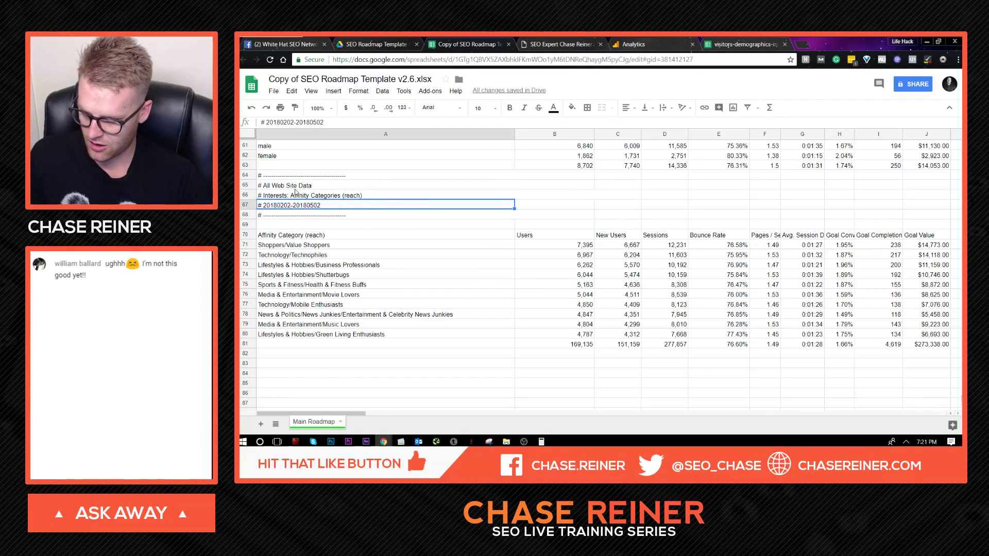
click(350, 187)
click(340, 235)
click(519, 237)
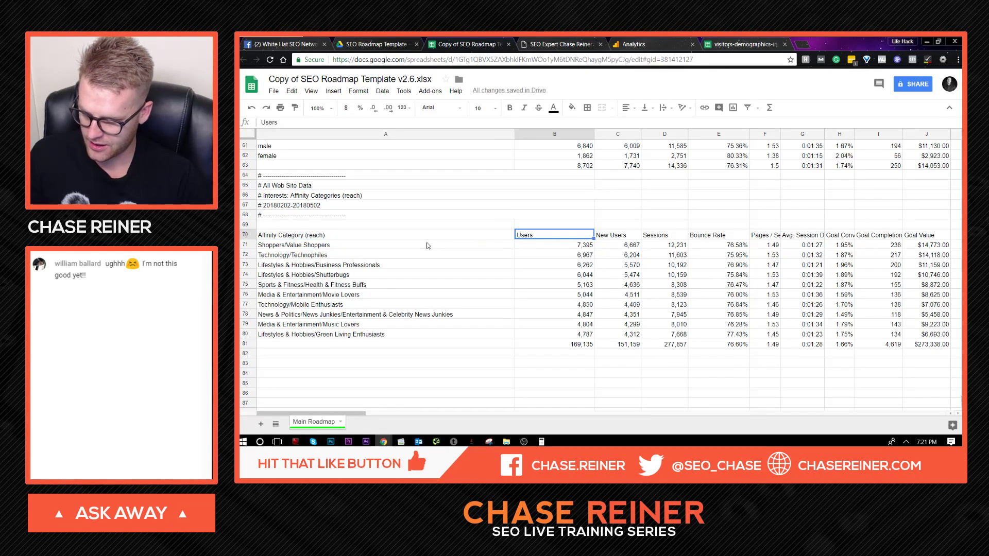
click(431, 250)
click(664, 246)
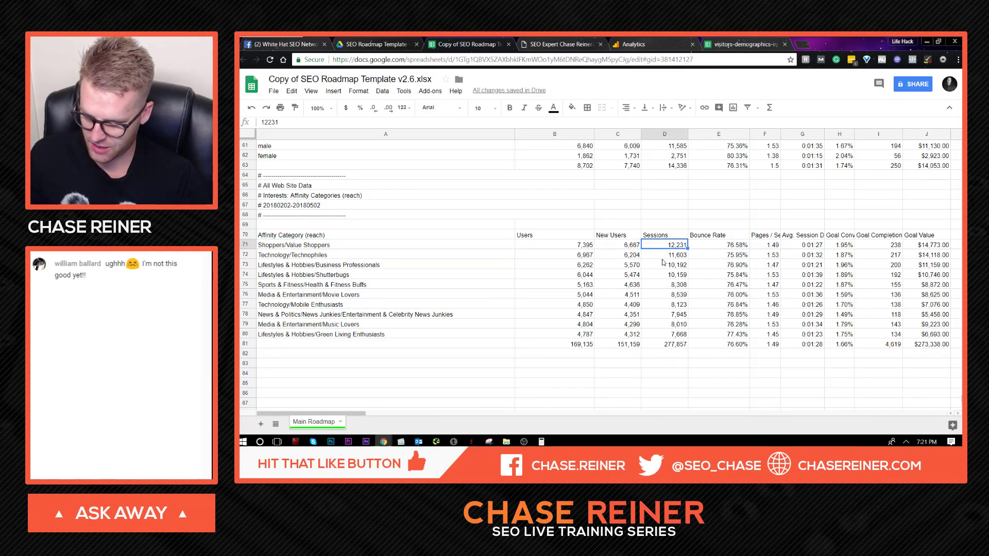
click(737, 249)
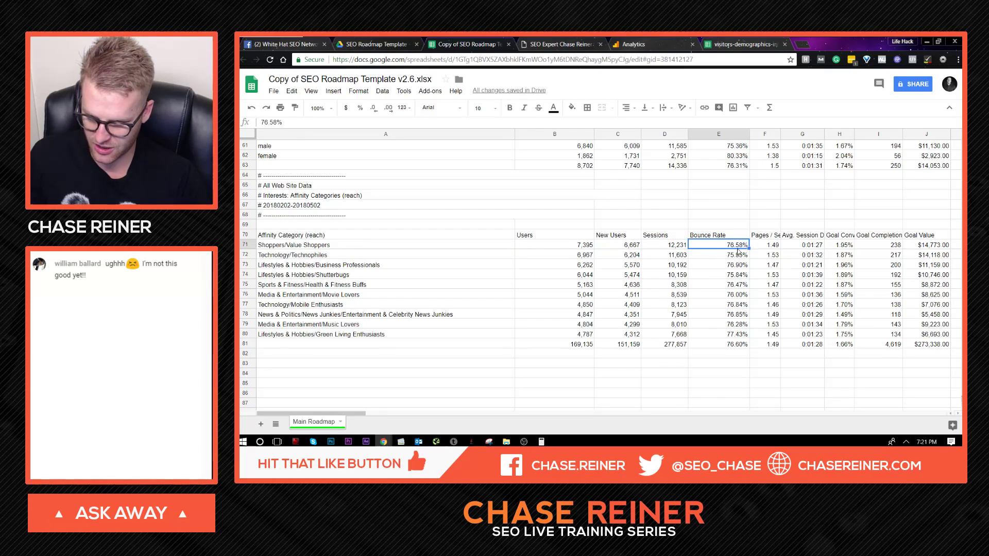
click(777, 247)
click(811, 248)
click(832, 248)
click(870, 248)
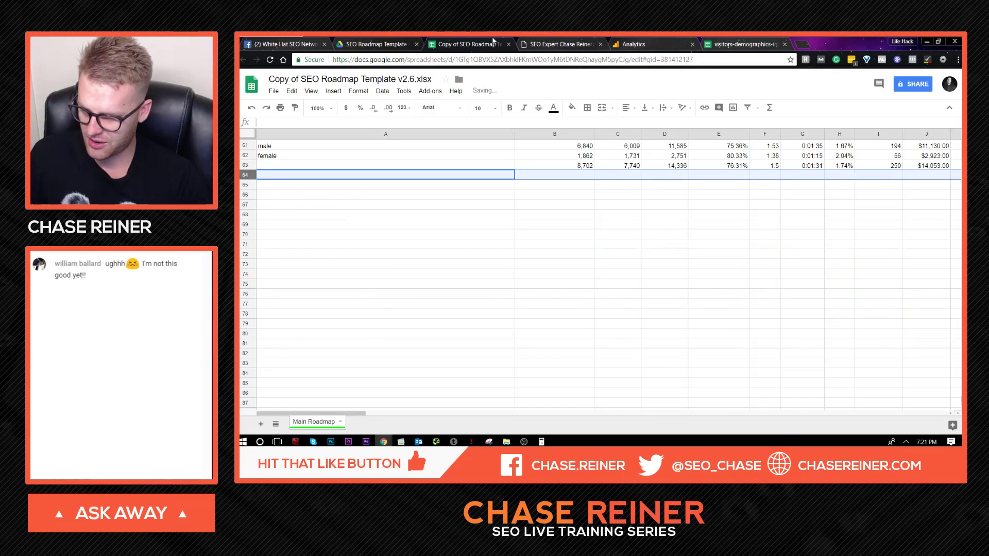
Step: Return to Google Analytics and set the Affinity Categories report's conversions to Goal 4: Contact Us Submit
click(572, 43)
click(470, 44)
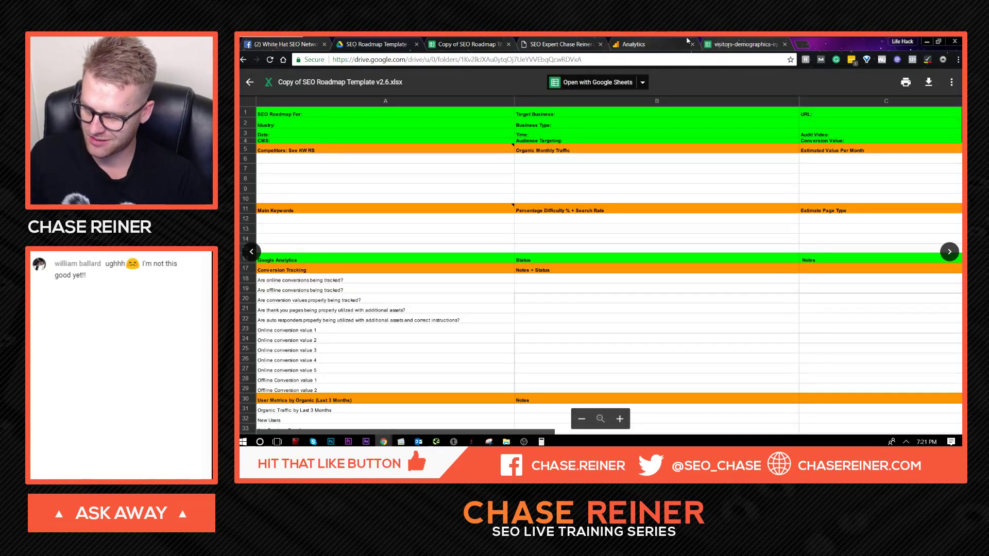
click(633, 44)
scroll(551, 321, down, 4)
scroll(550, 321, up, 2)
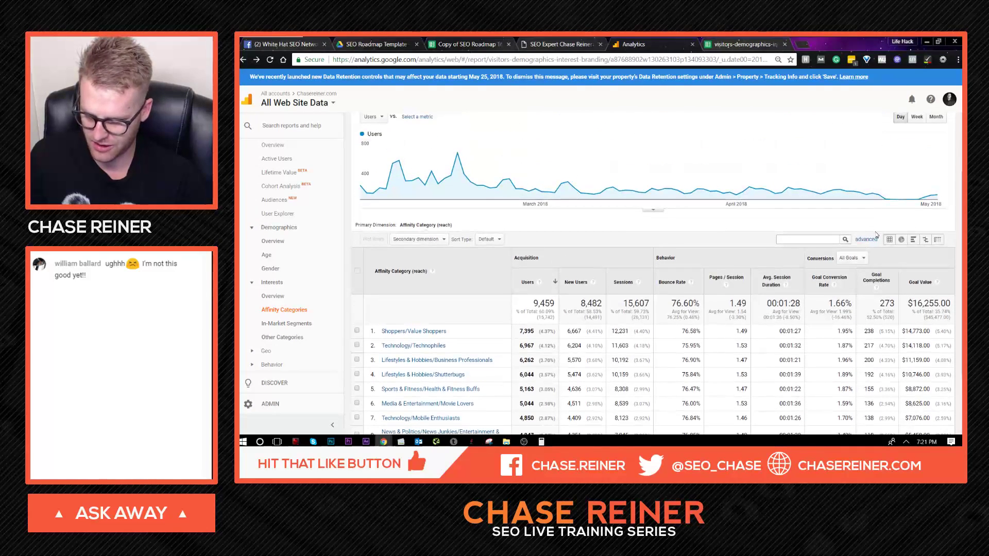
click(853, 258)
click(870, 294)
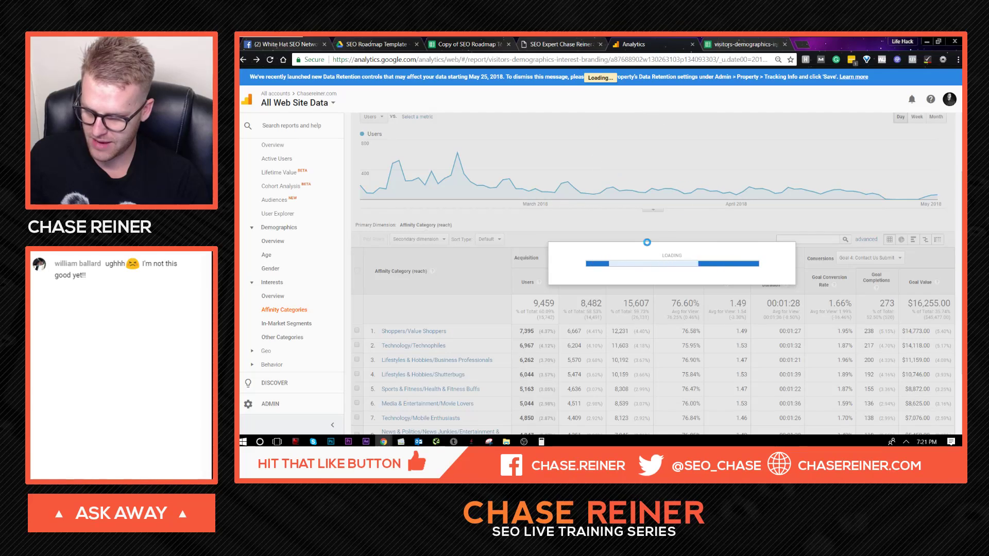
Step: Look over the Contact Us Submit figures per affinity category and export the report to Google Sheets
scroll(571, 209, down, 2)
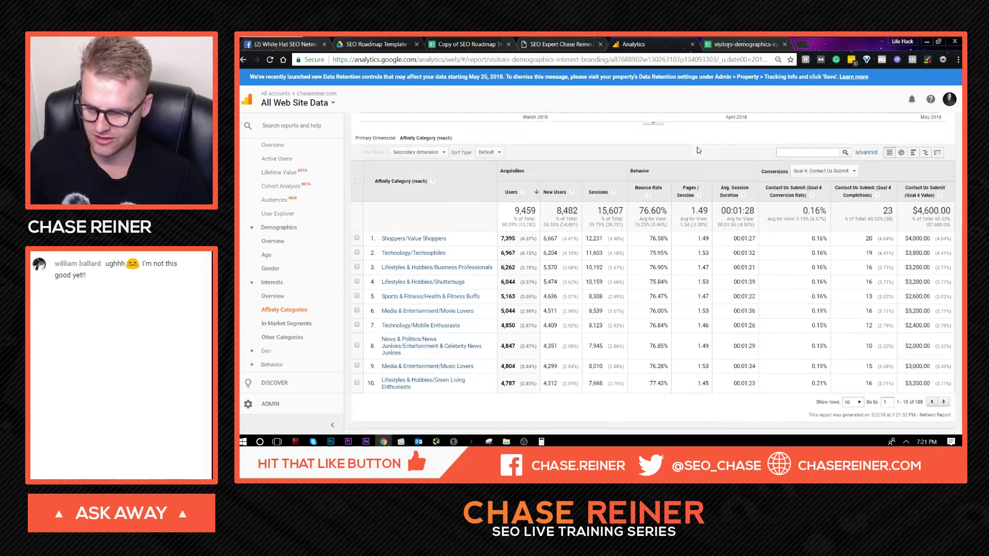
scroll(570, 209, up, 4)
scroll(437, 224, down, 4)
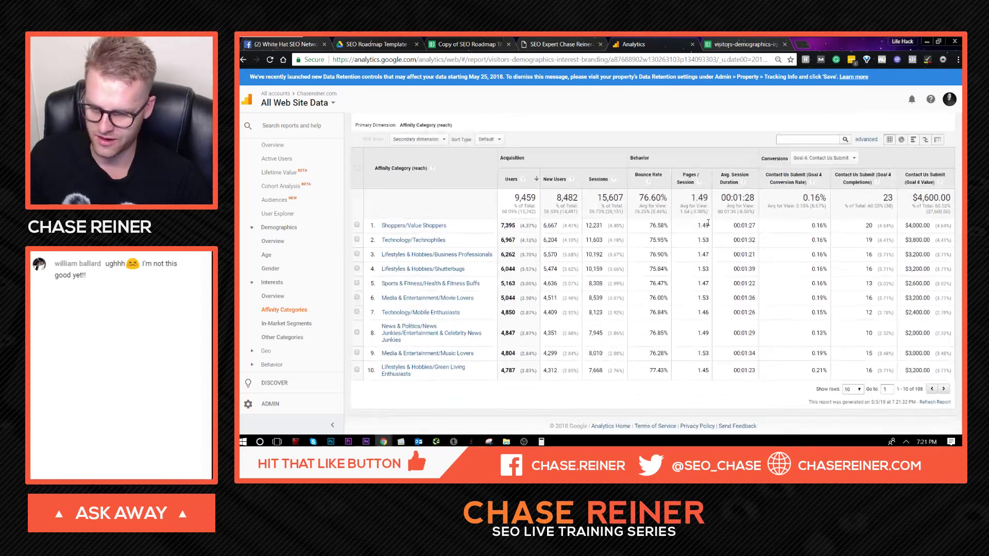
scroll(814, 238, up, 4)
scroll(600, 225, down, 4)
scroll(799, 205, up, 4)
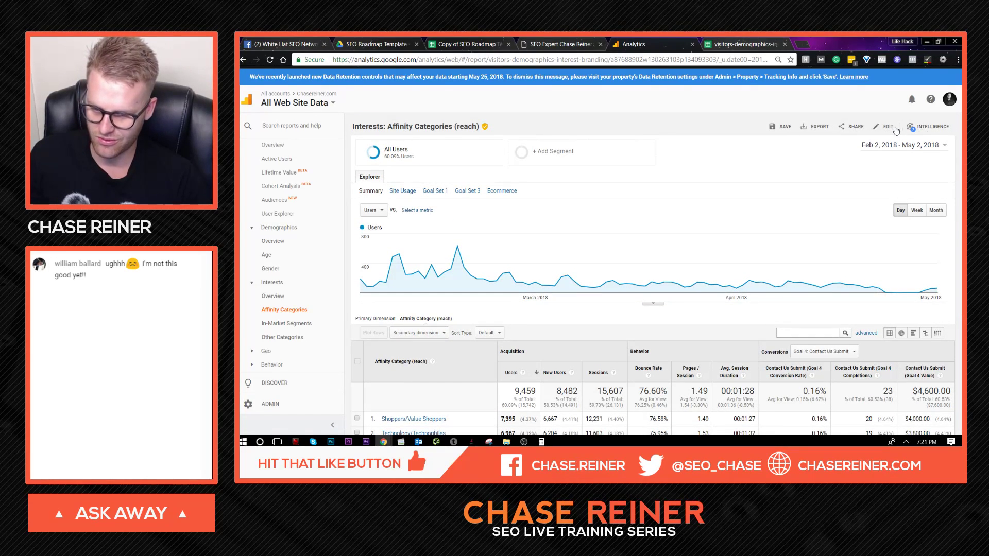
click(815, 126)
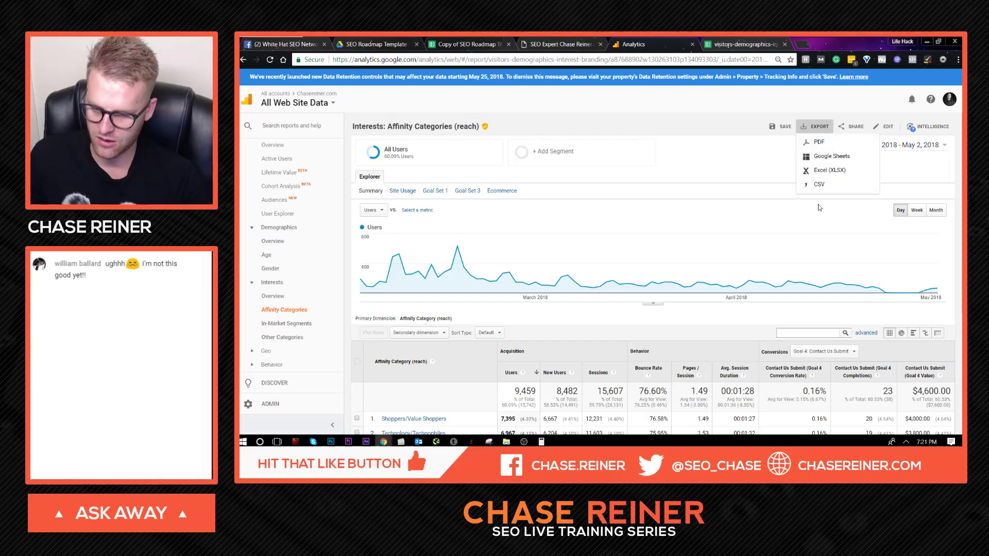
click(825, 157)
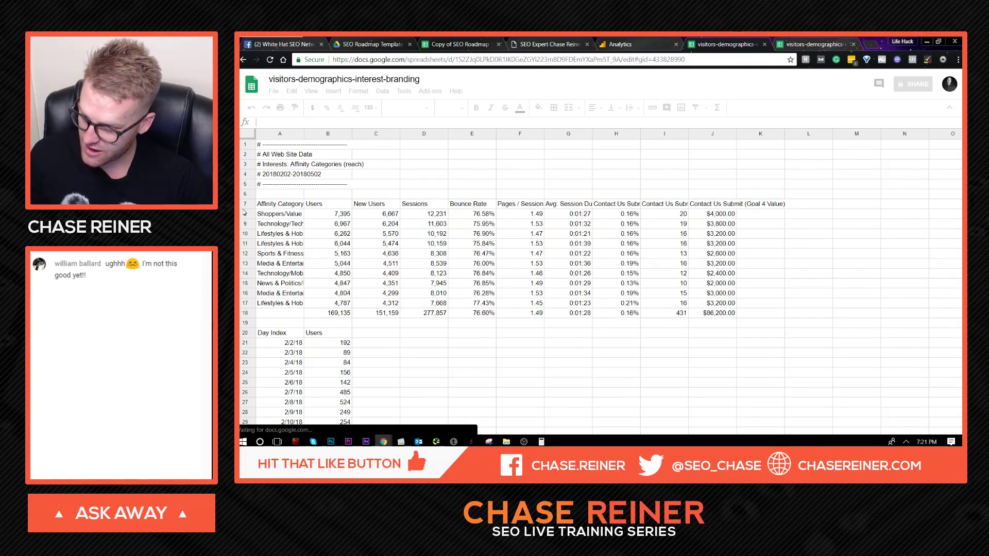
Step: Copy rows 1–18 of the Contact Us Submit affinity categories export and paste them into the SEO roadmap copy starting at row 64
drag(247, 146, 247, 322)
click(273, 316)
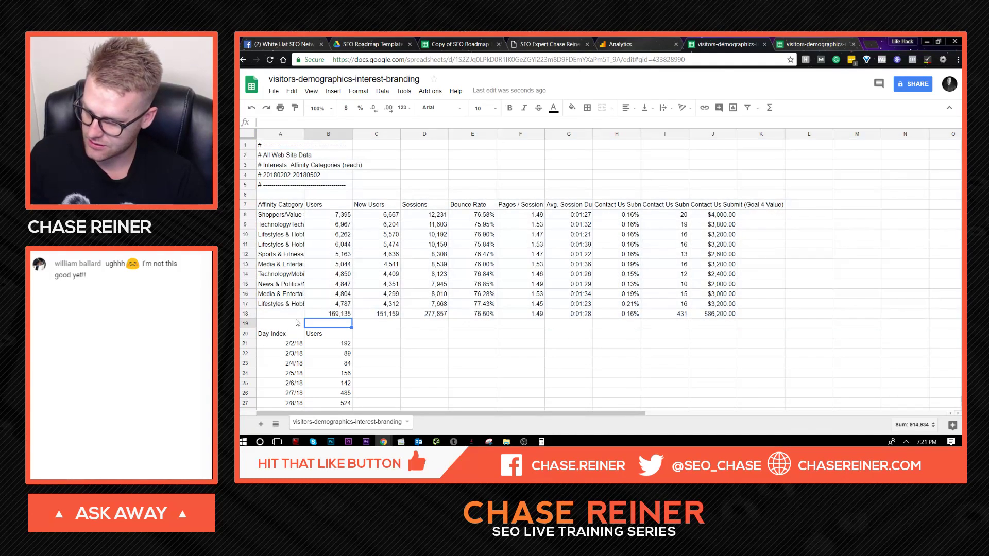
click(246, 313)
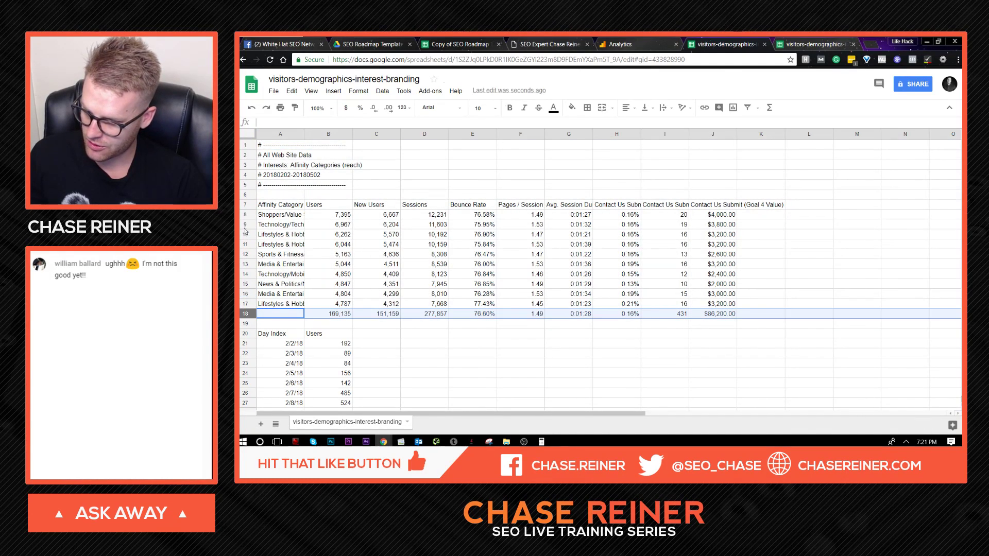
shift+click(241, 147)
key(ctrl+c)
key(ctrl+3)
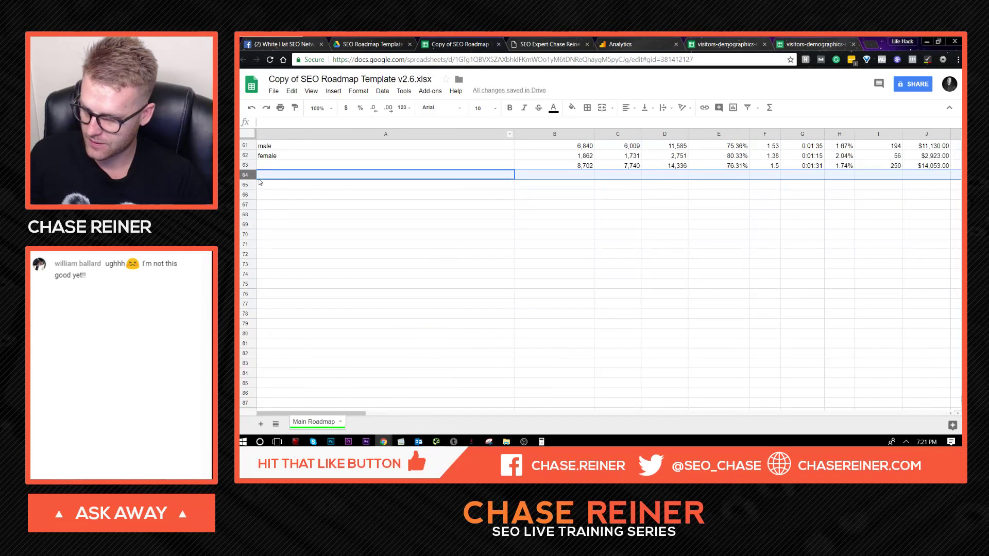
key(ctrl+v)
click(426, 216)
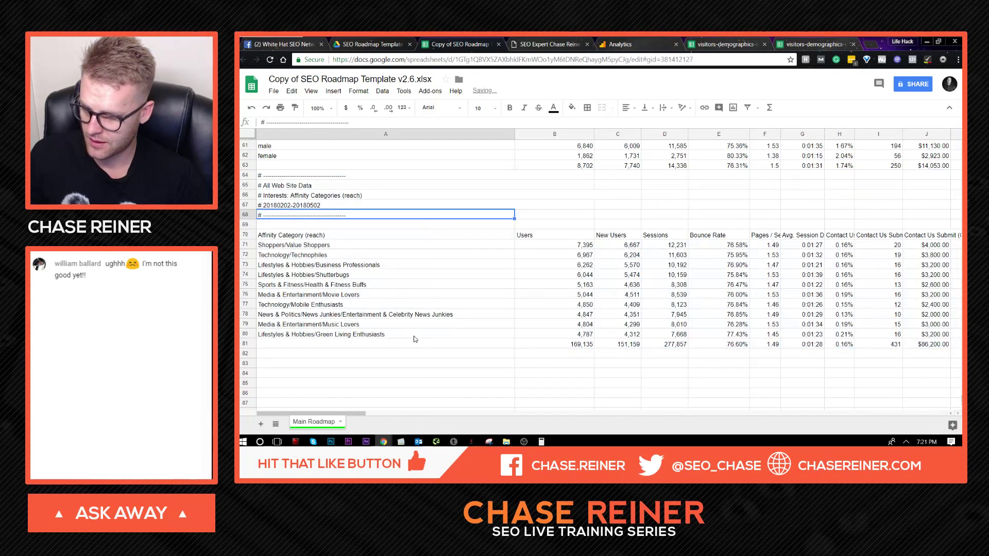
Step: Check the session duration, Contact Us Submit conversion rate, completions and goal value for the top affinity categories
click(831, 247)
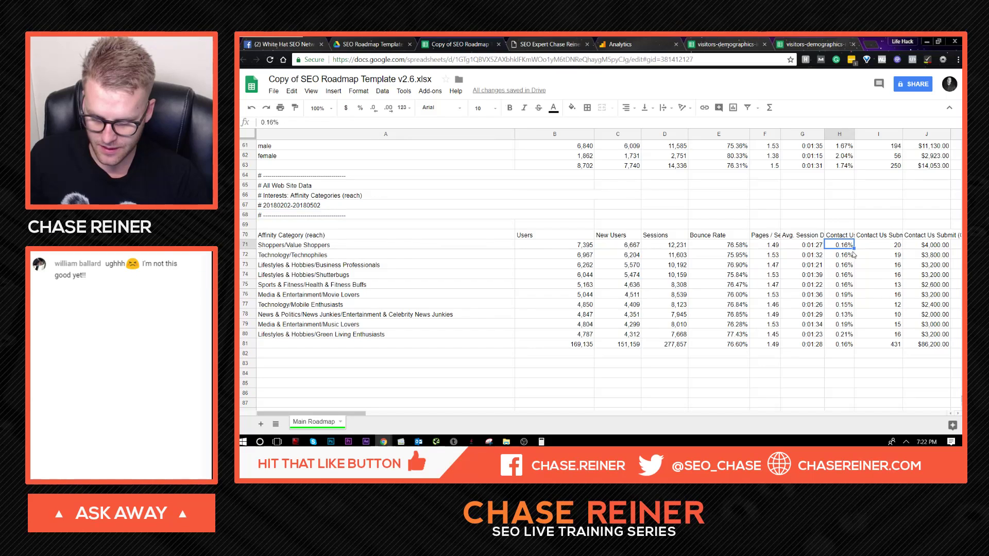
click(750, 249)
click(821, 248)
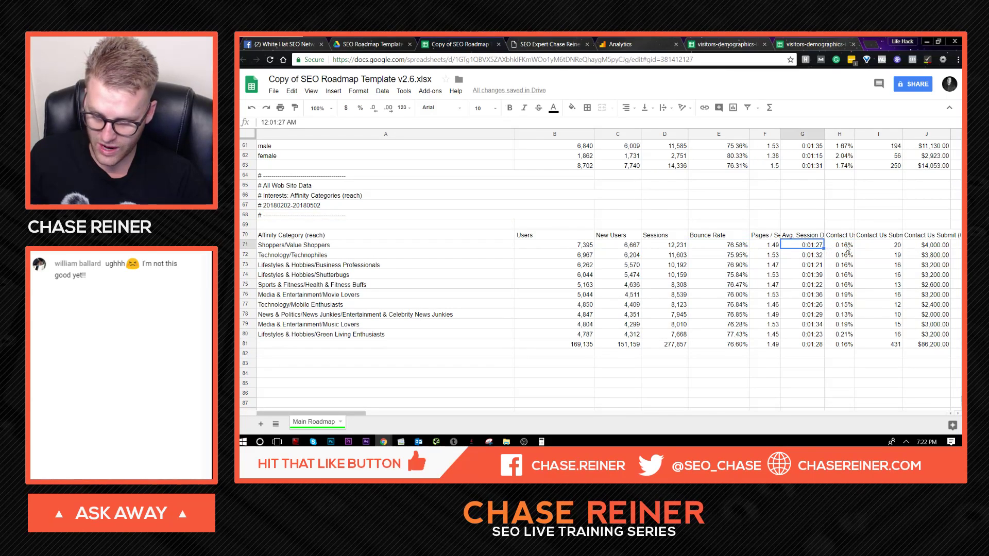
click(859, 249)
click(896, 256)
click(913, 257)
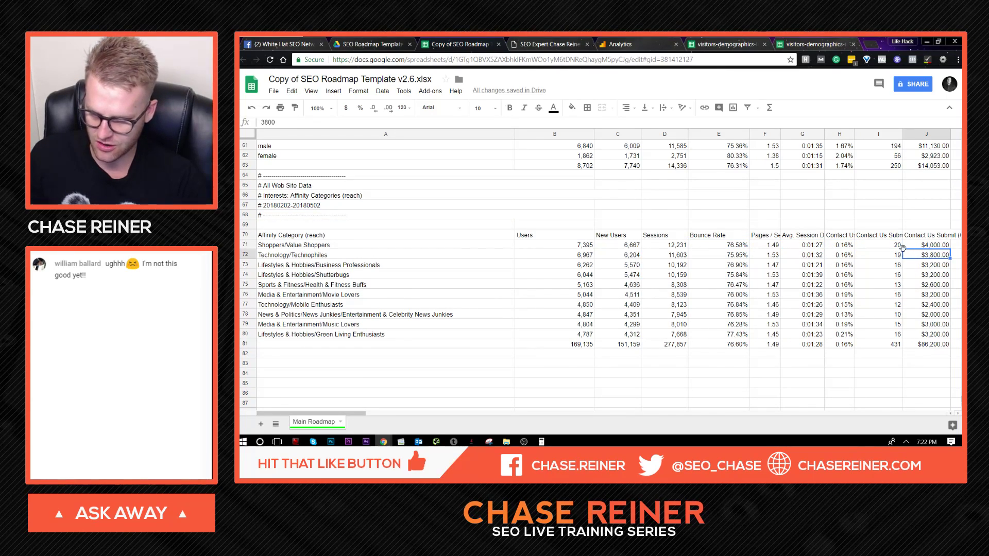
click(891, 246)
drag(802, 246, 879, 246)
Step: Compare the goal columns of the age and gender tables with those of the affinity category table
scroll(758, 285, up, 3)
scroll(552, 279, up, 2)
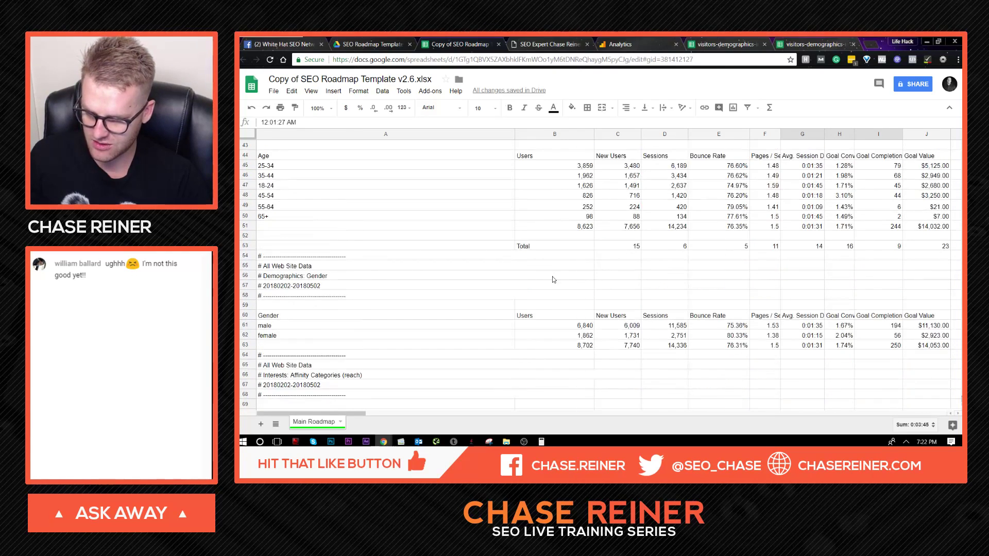
scroll(569, 287, down, 2)
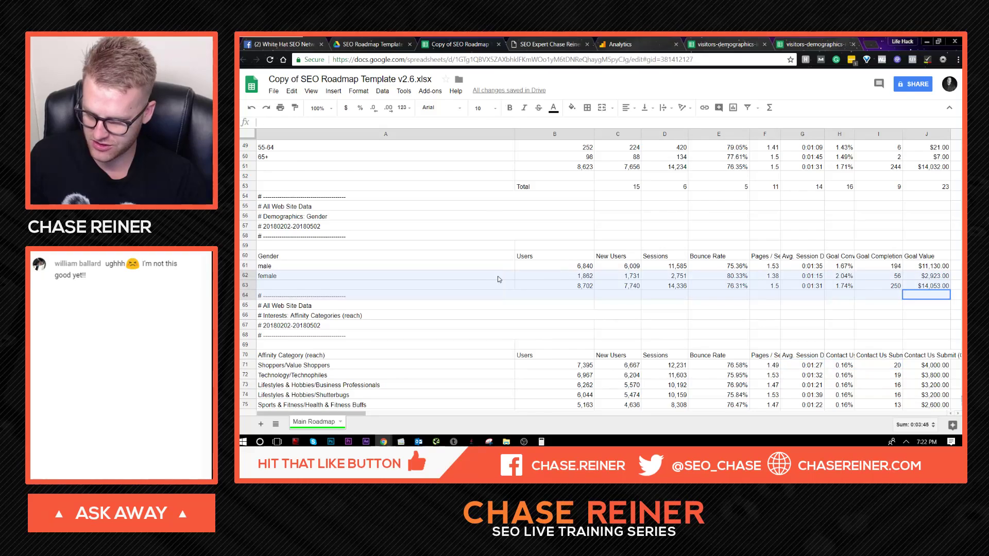
click(486, 245)
scroll(549, 273, up, 5)
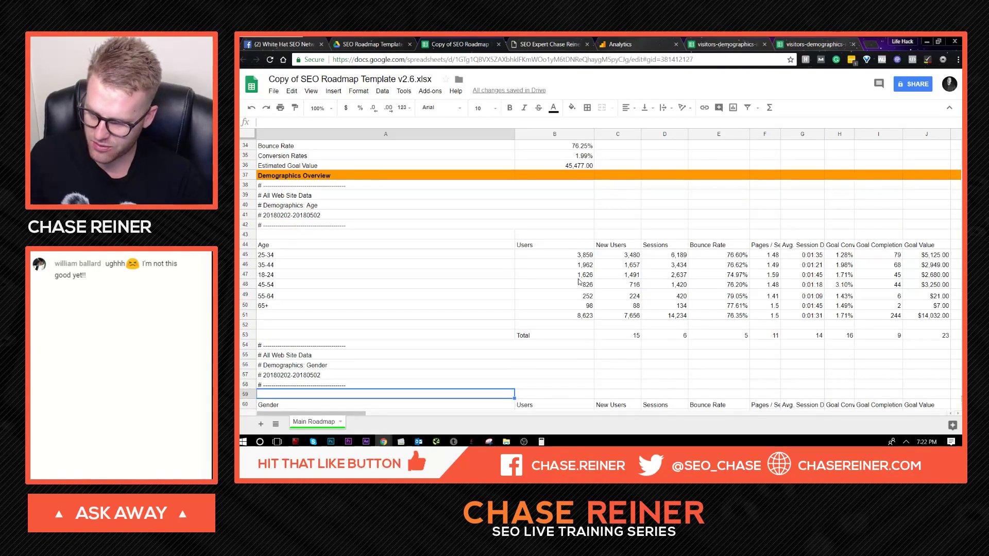
scroll(587, 278, down, 7)
scroll(663, 246, up, 5)
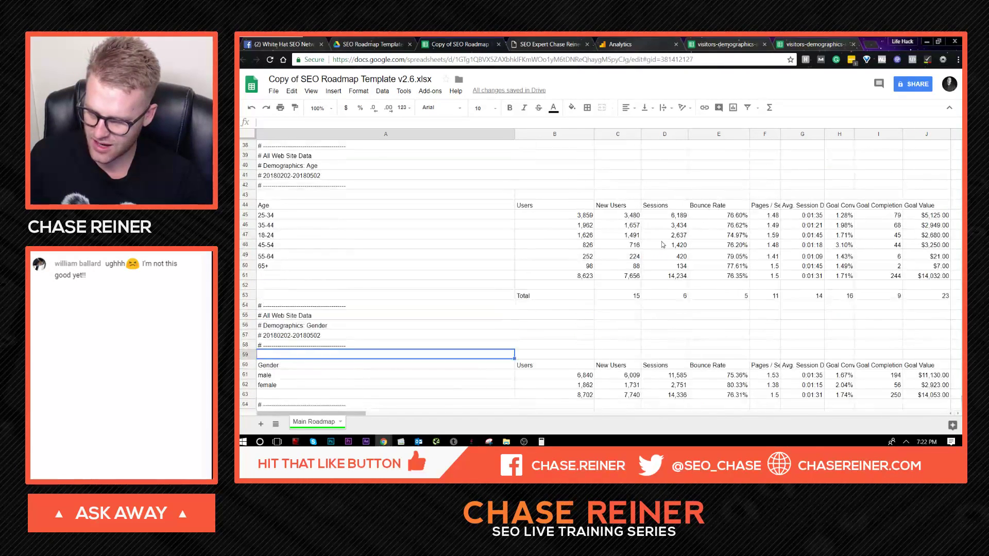
Step: Switch to Google Analytics, open the Demographics Age report and look over its Contact Us Submit figures
click(634, 44)
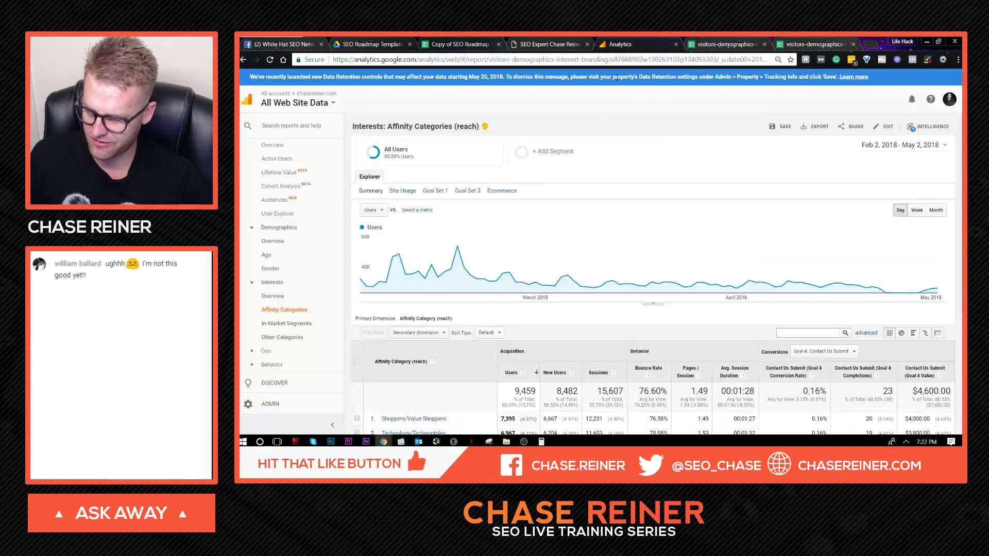
scroll(319, 314, up, 1)
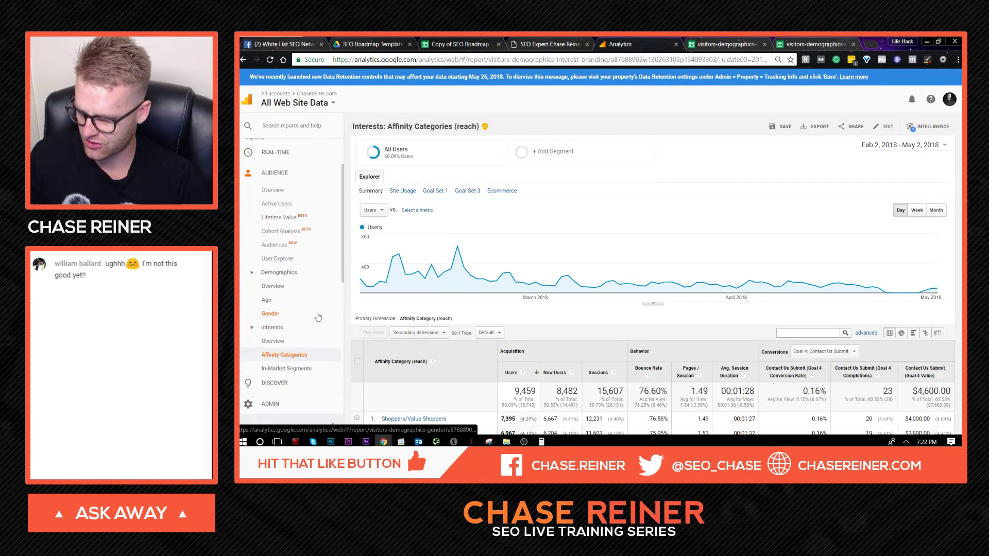
click(288, 303)
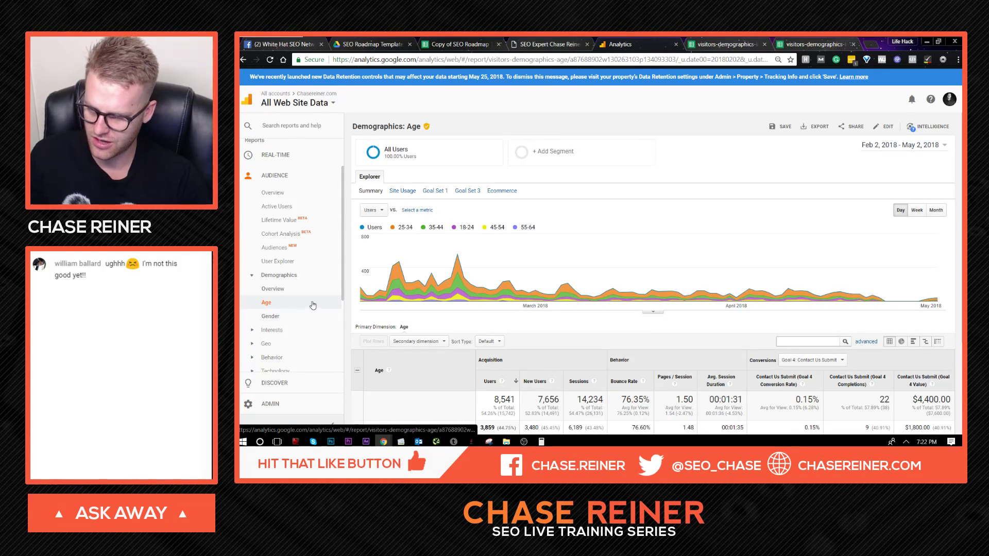
scroll(545, 215, down, 3)
scroll(773, 170, up, 3)
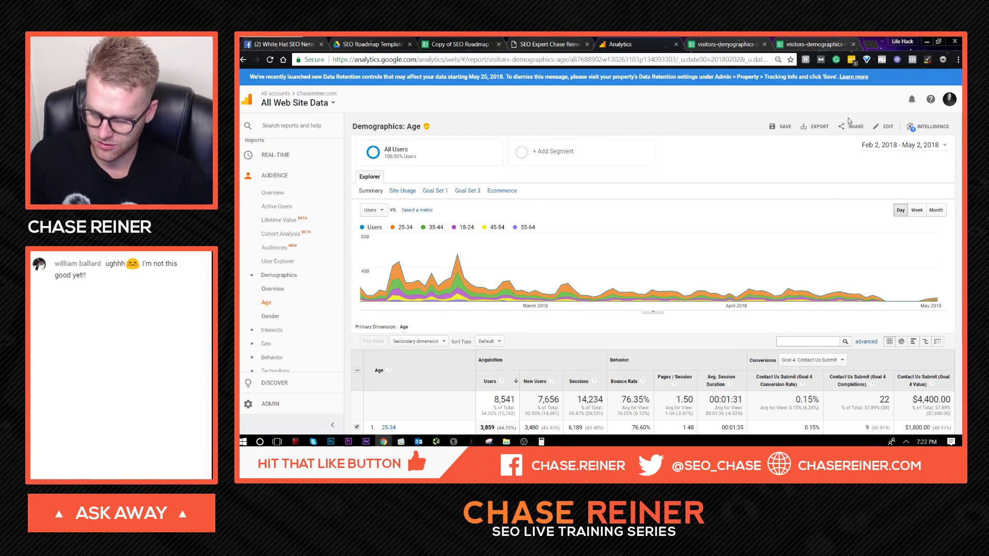
scroll(858, 317, down, 1)
scroll(823, 91, up, 1)
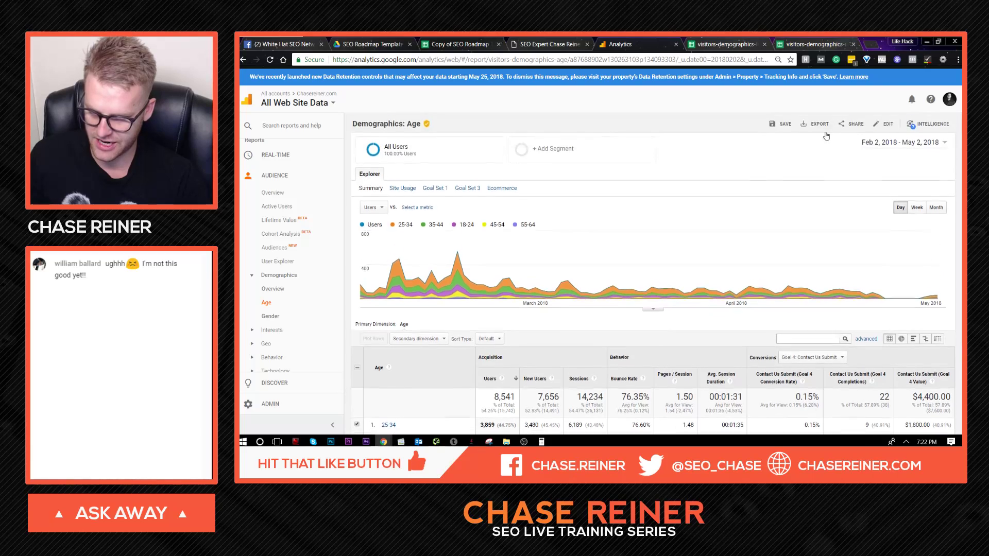
Step: Export the Age report to Google Sheets and import its data into a new spreadsheet
click(817, 126)
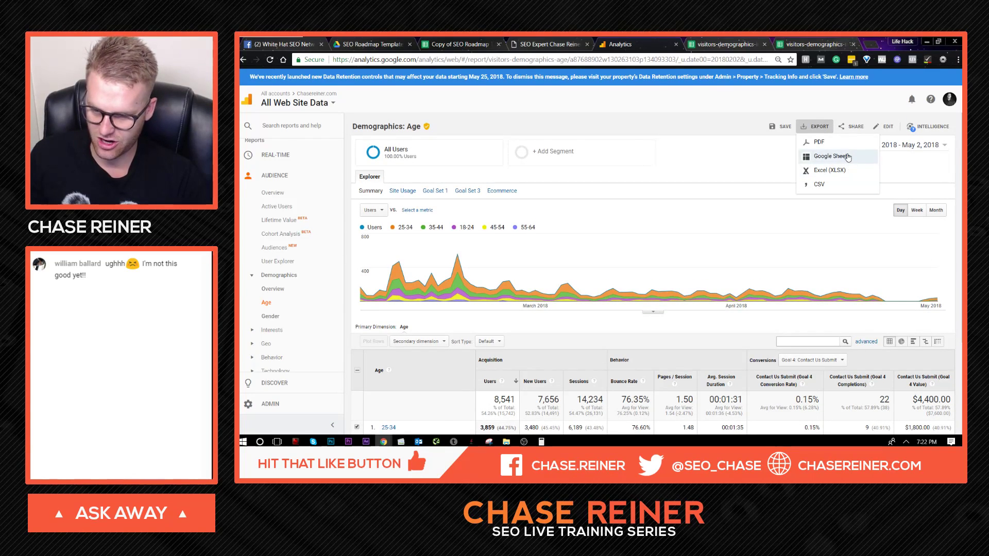
click(848, 158)
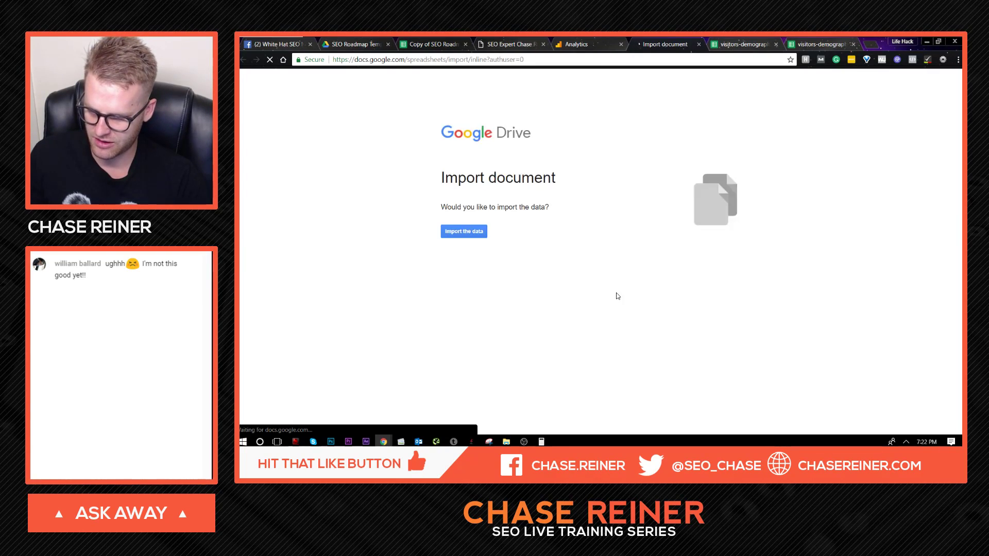
click(463, 231)
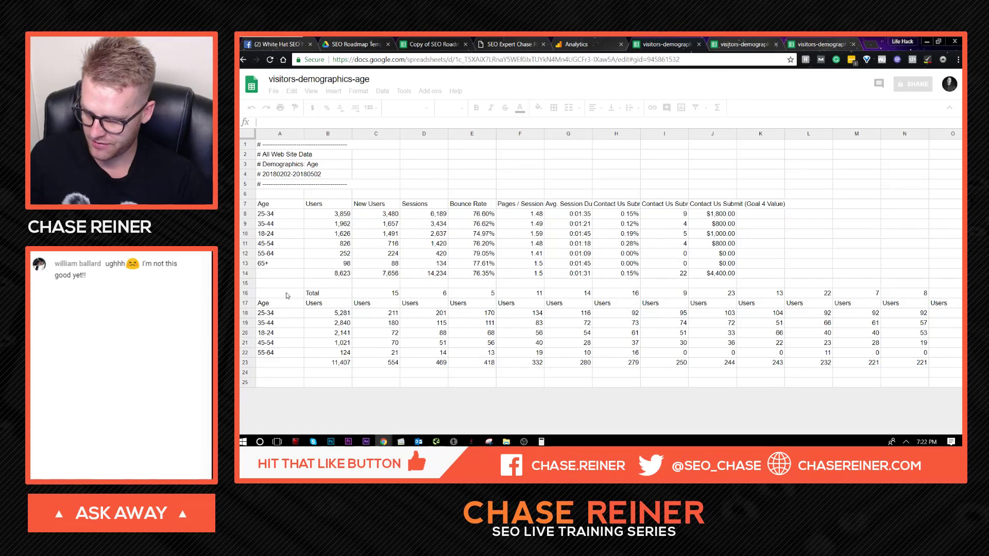
Step: Return to the SEO roadmap copy and replace the age table starting at row 38 with the exported Contact Us Submit age data
click(597, 48)
click(505, 41)
click(447, 41)
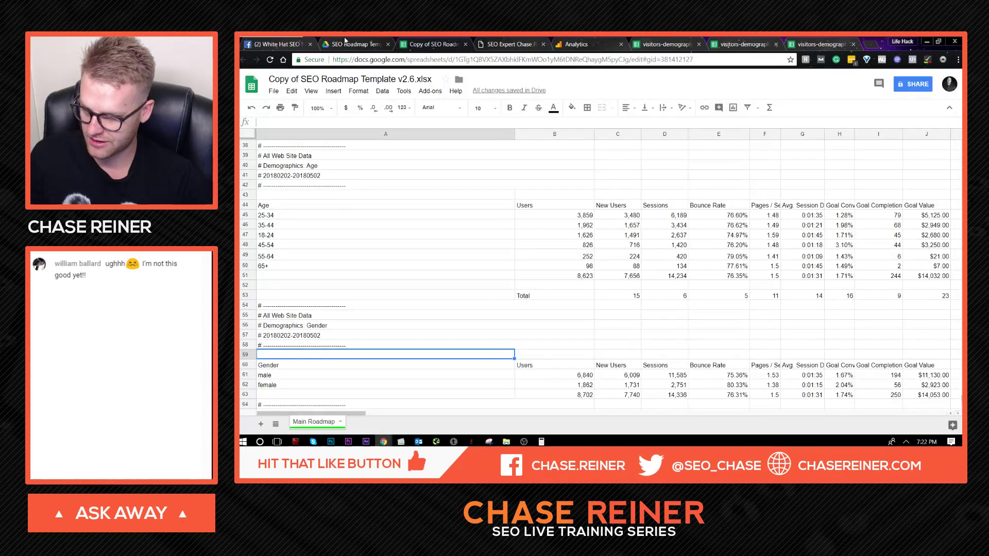
click(349, 248)
scroll(319, 253, up, 3)
scroll(292, 255, down, 2)
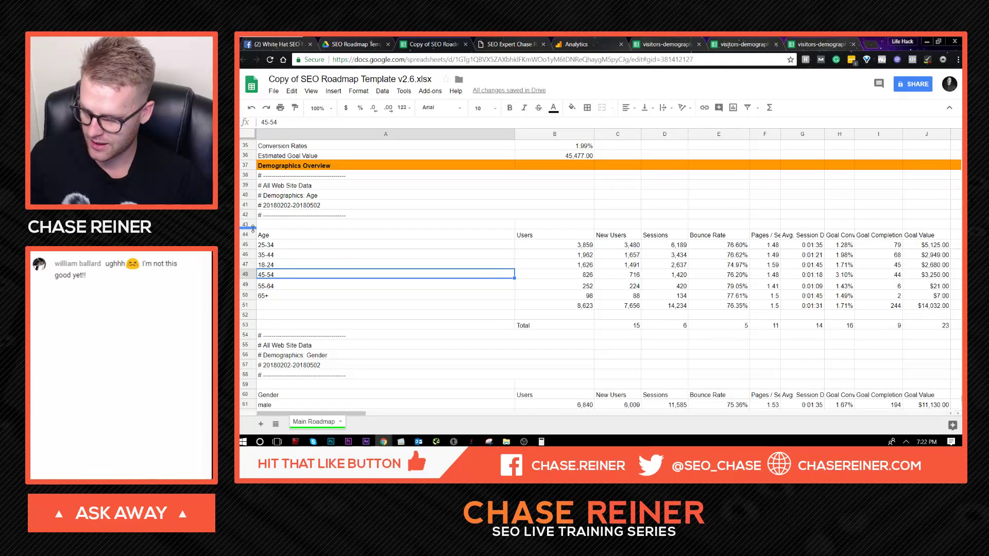
scroll(250, 215, up, 1)
click(246, 264)
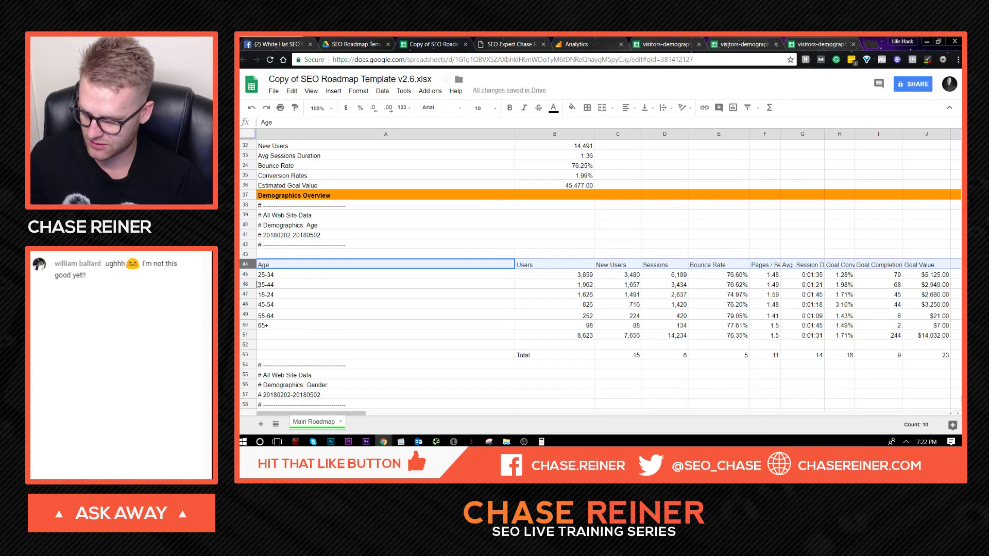
click(242, 204)
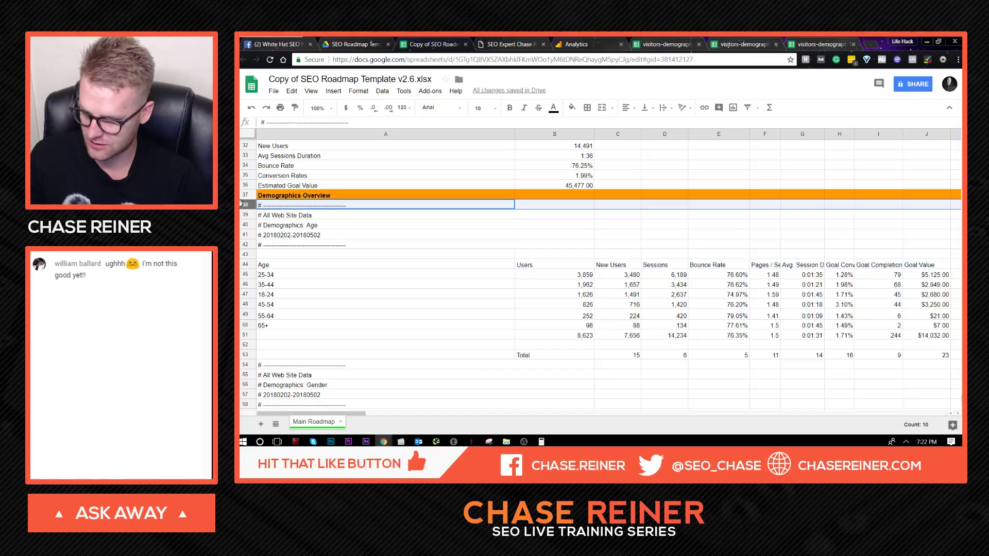
shift+click(246, 334)
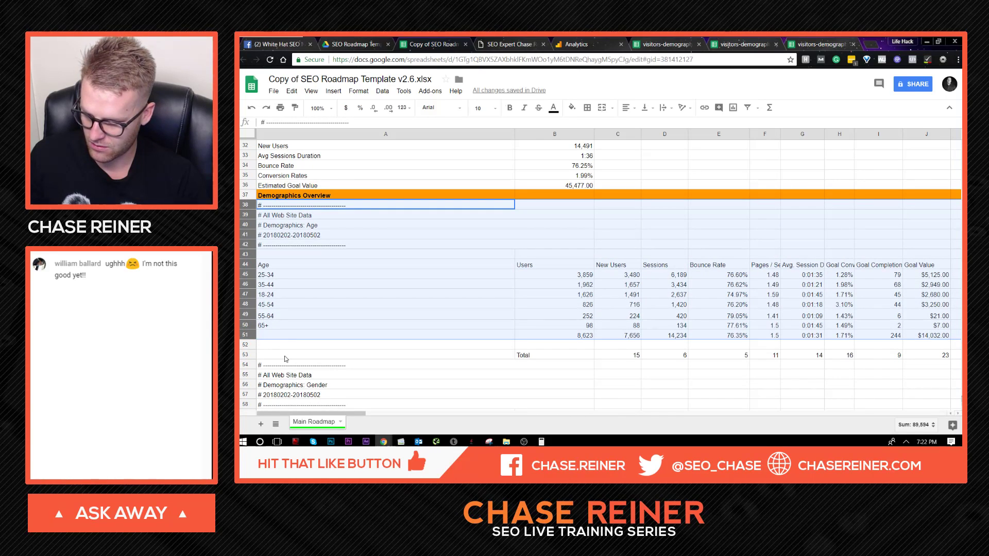
drag(249, 345, 248, 353)
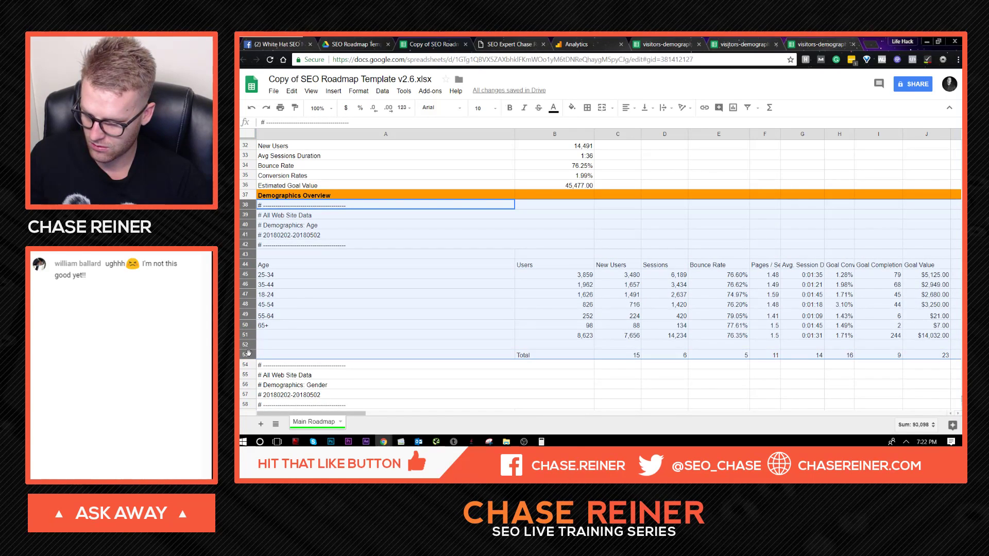
key(ctrl+v)
click(417, 358)
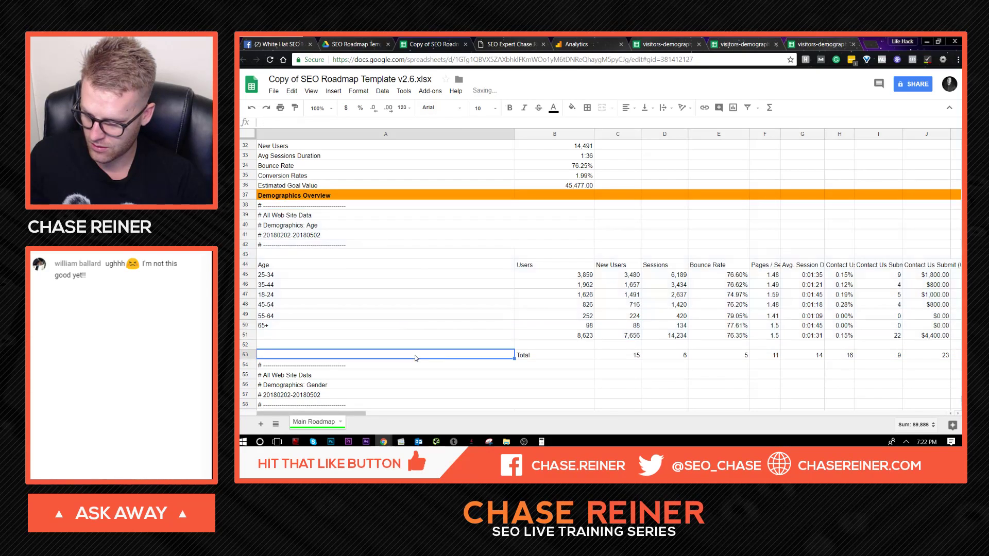
Step: Review the Contact Us Submit rates and completions per age group, comparing 25-34 and 35-44 with the 45-54 row
click(840, 274)
click(878, 285)
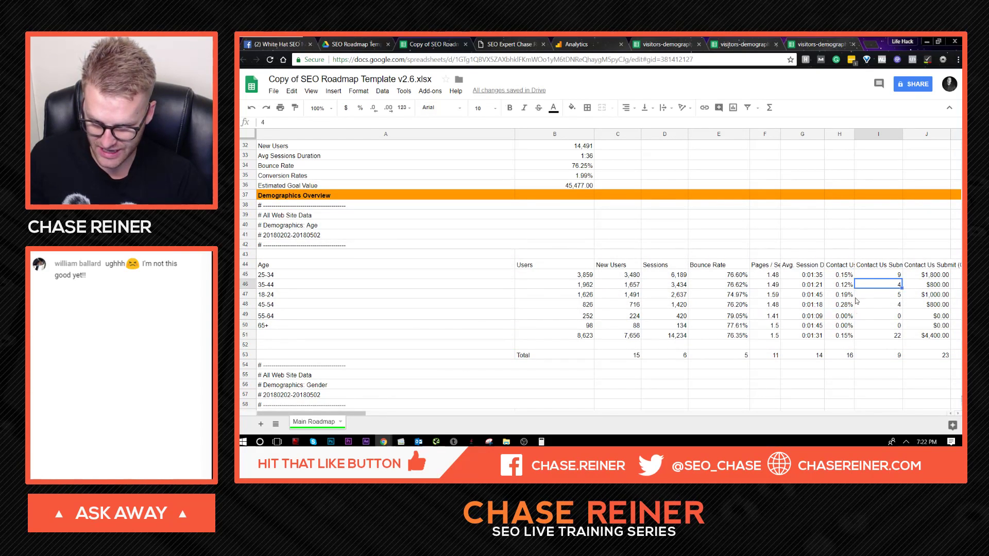
click(878, 265)
click(879, 284)
click(366, 288)
click(365, 275)
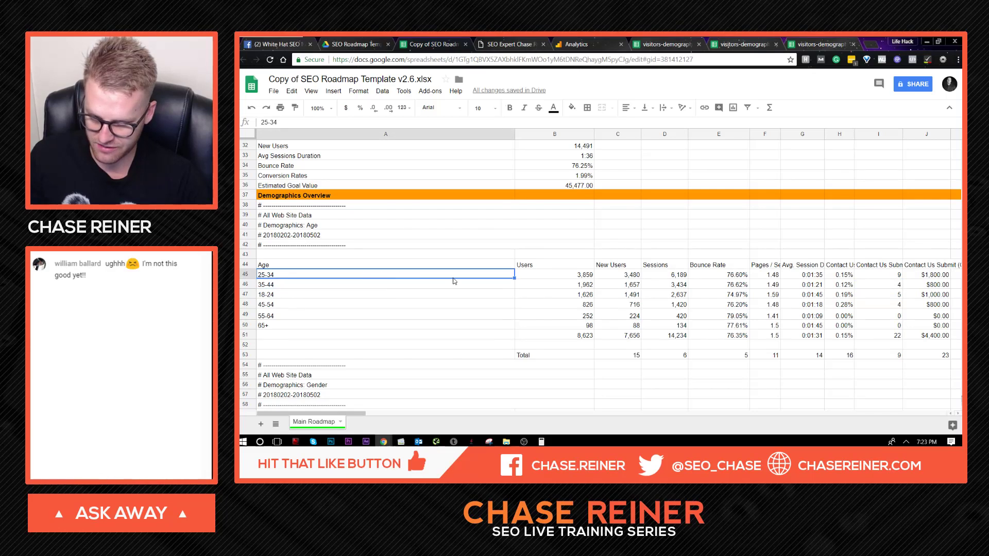
drag(628, 305, 669, 305)
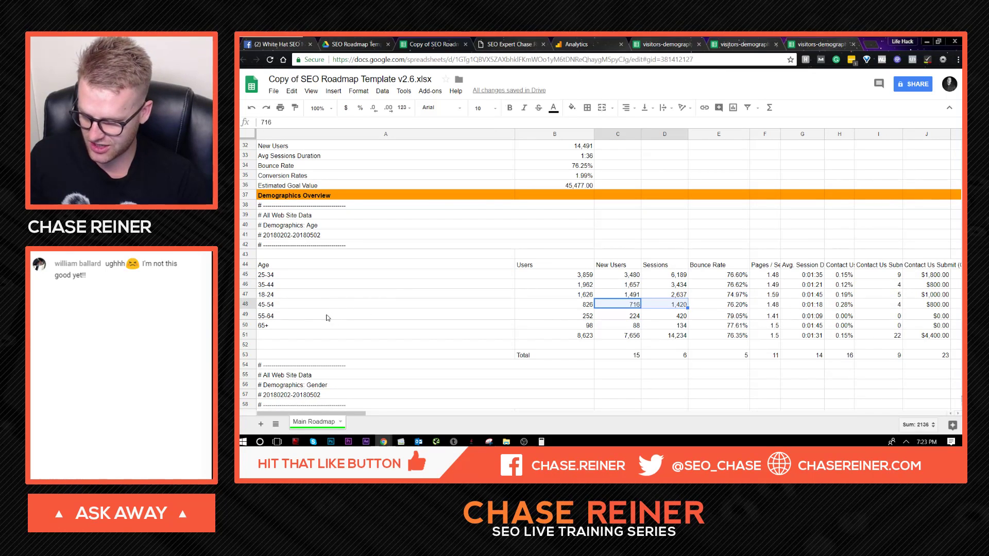
drag(315, 308, 854, 304)
click(861, 304)
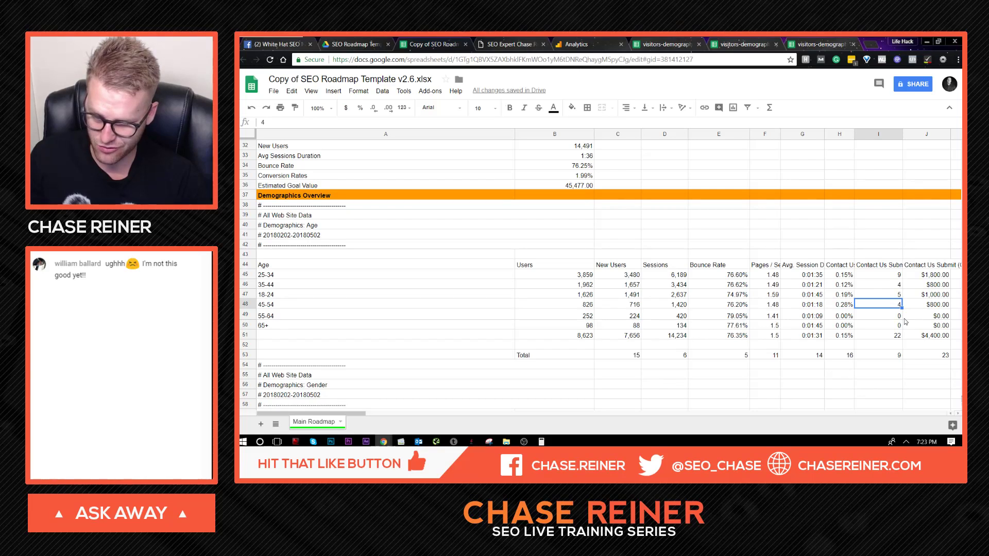
Step: Find the roadmap's gender table, switch to Google Analytics, and export the Demographics Gender report to Google Sheets
scroll(826, 268, down, 4)
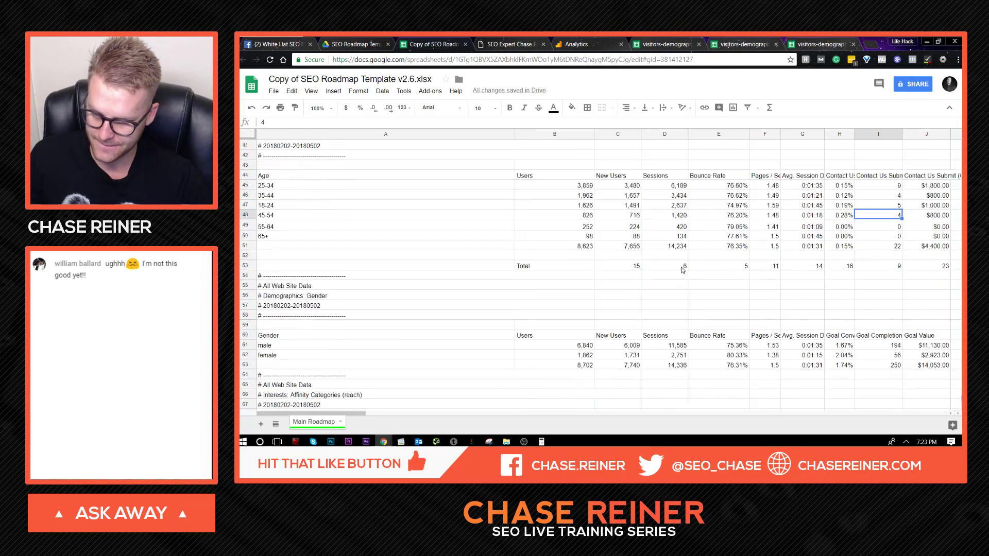
scroll(350, 266, down, 2)
mouse_move(276, 265)
mouse_down()
mouse_move(273, 246)
mouse_move(277, 267)
mouse_up()
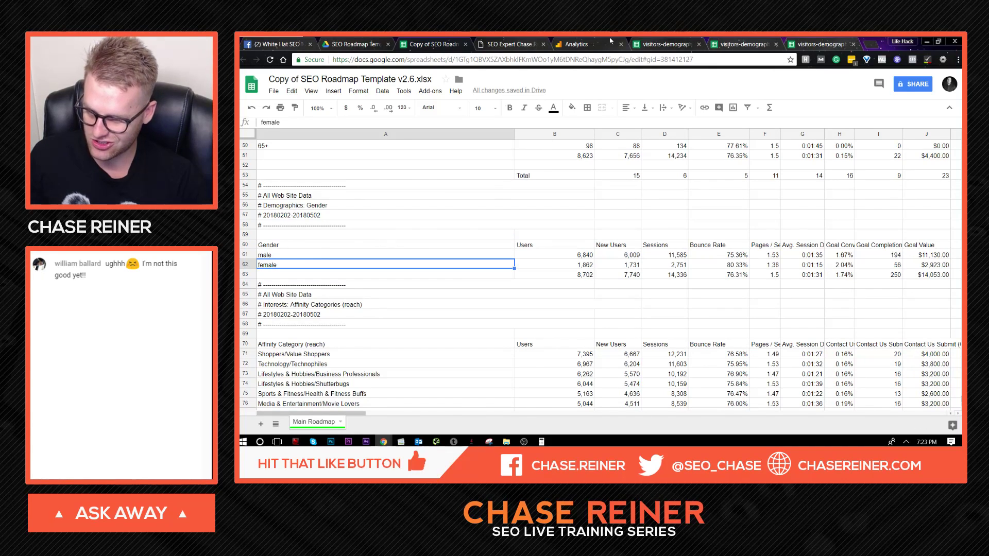
click(582, 44)
click(280, 319)
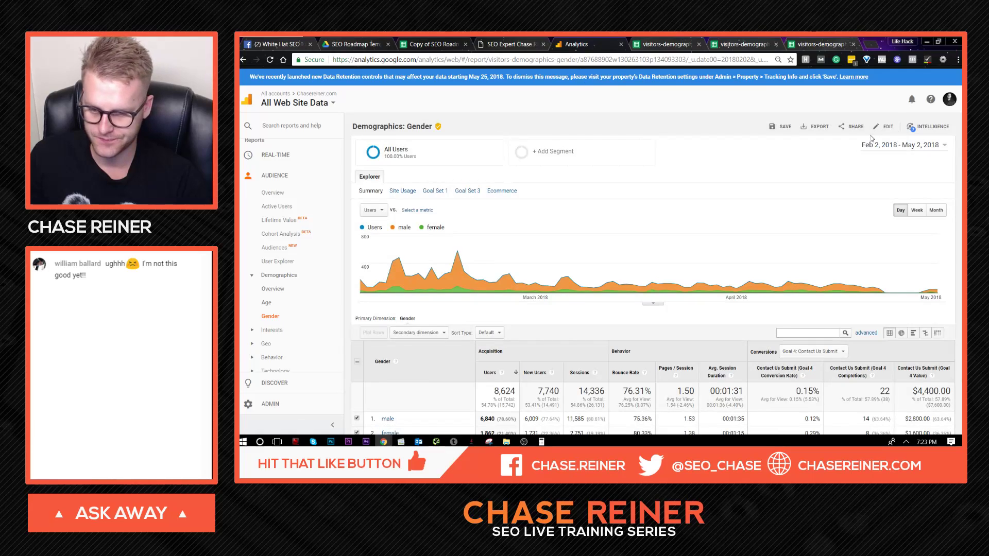
click(816, 126)
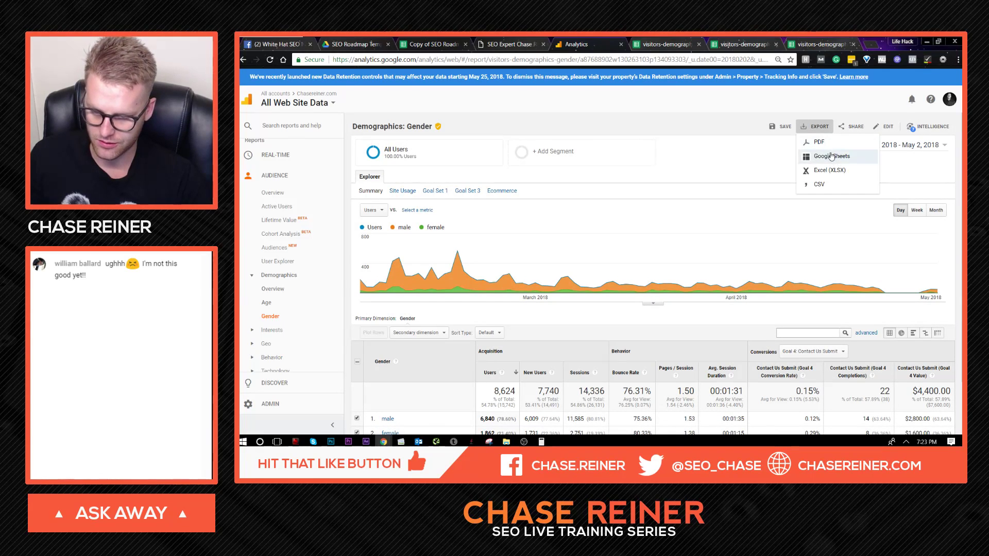
click(831, 157)
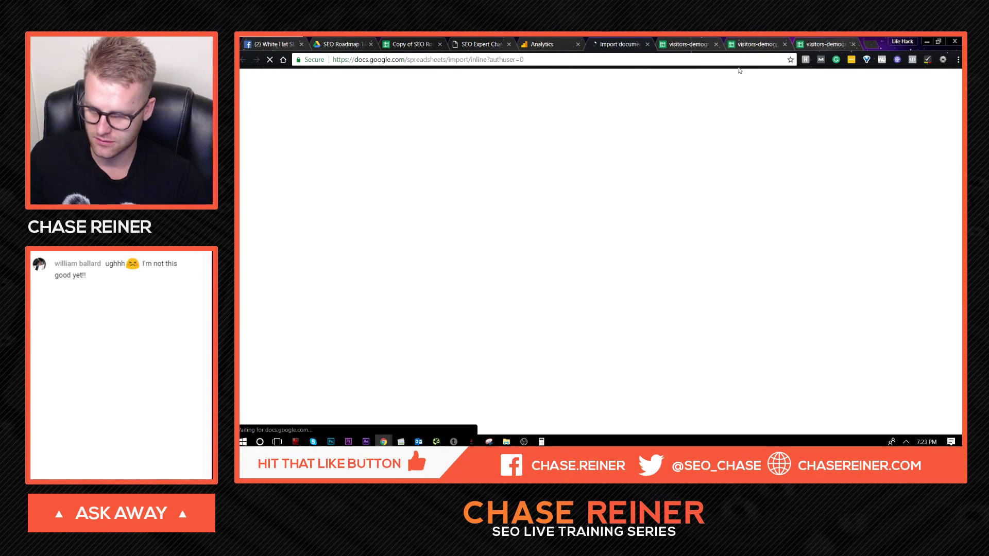
Step: Close the three older demographics export tabs and import the Gender report's data into a new spreadsheet
click(717, 45)
click(718, 45)
click(717, 45)
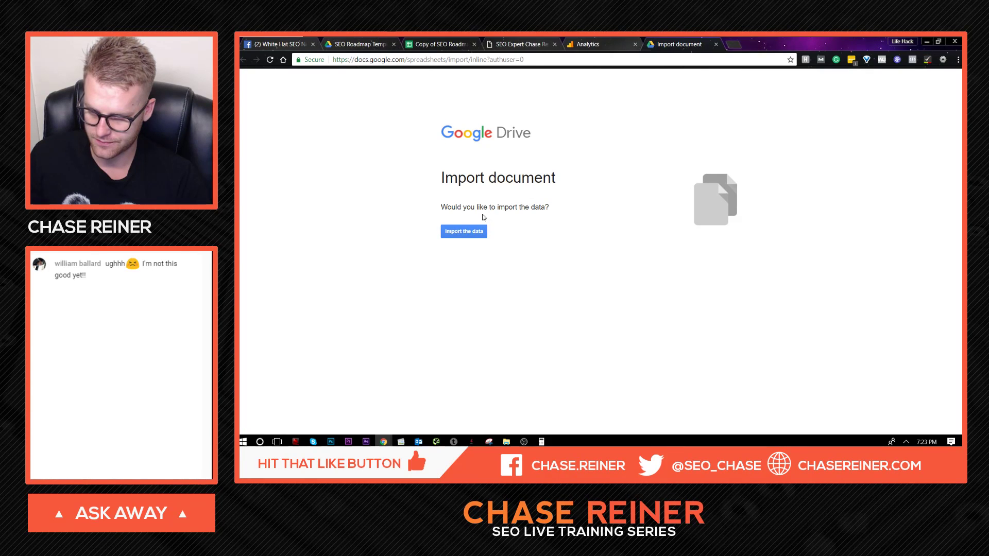
click(477, 231)
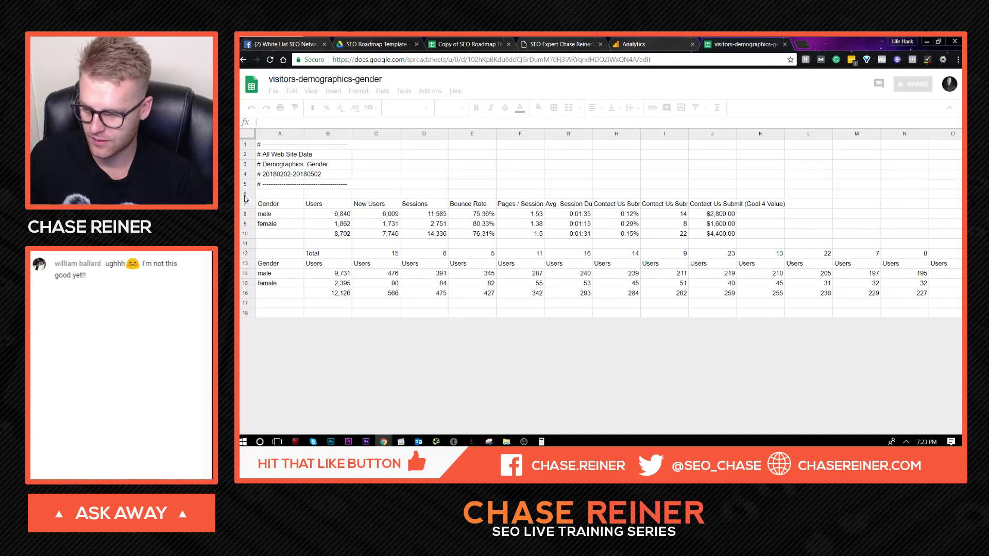
Step: Copy rows 1 to 10 of the visitors-demographics-gender spreadsheet
click(245, 234)
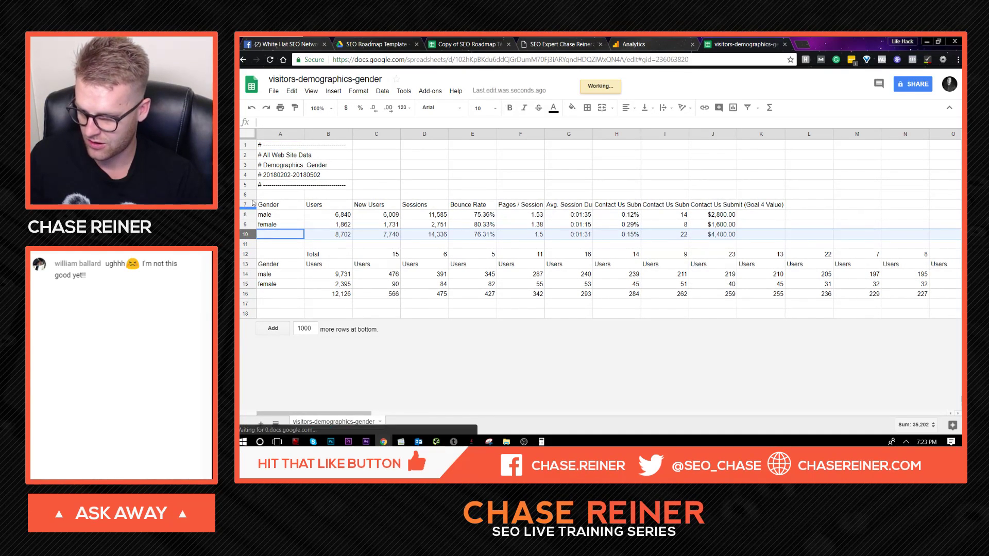
shift+click(245, 214)
shift+click(246, 145)
key(ctrl+c)
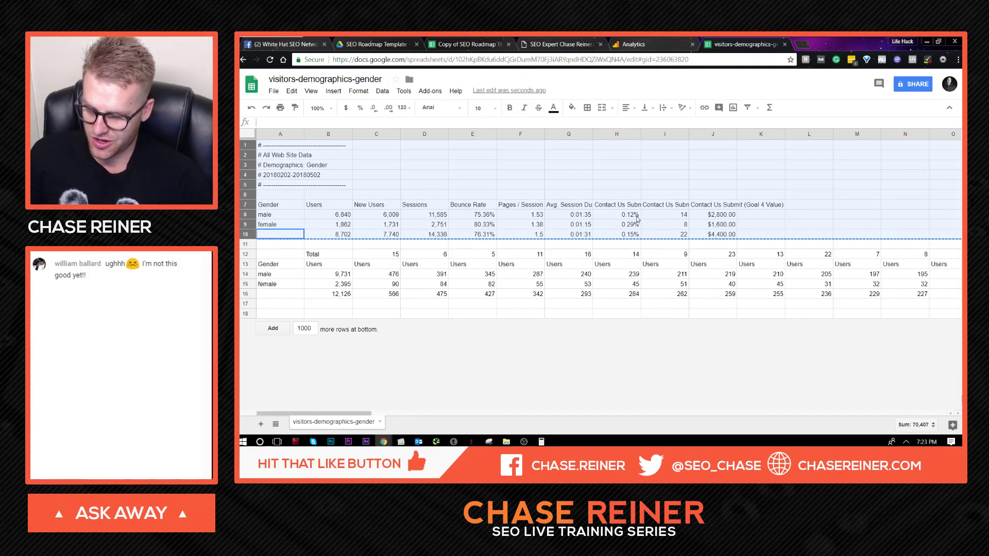
Step: Return to the SEO roadmap copy and replace the gender table in rows 54 to 63 with the copied Contact Us Submit gender data
click(650, 42)
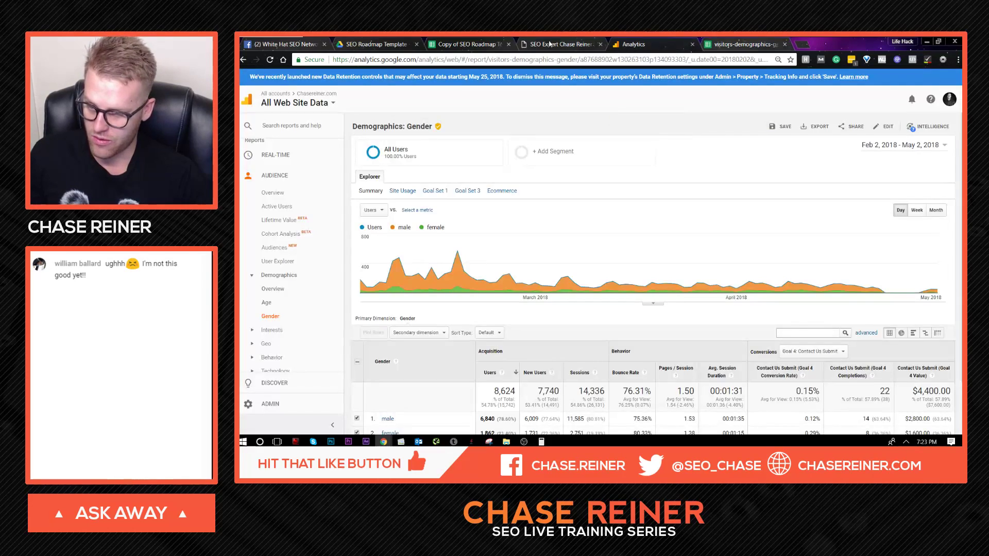
click(550, 43)
click(467, 44)
click(387, 276)
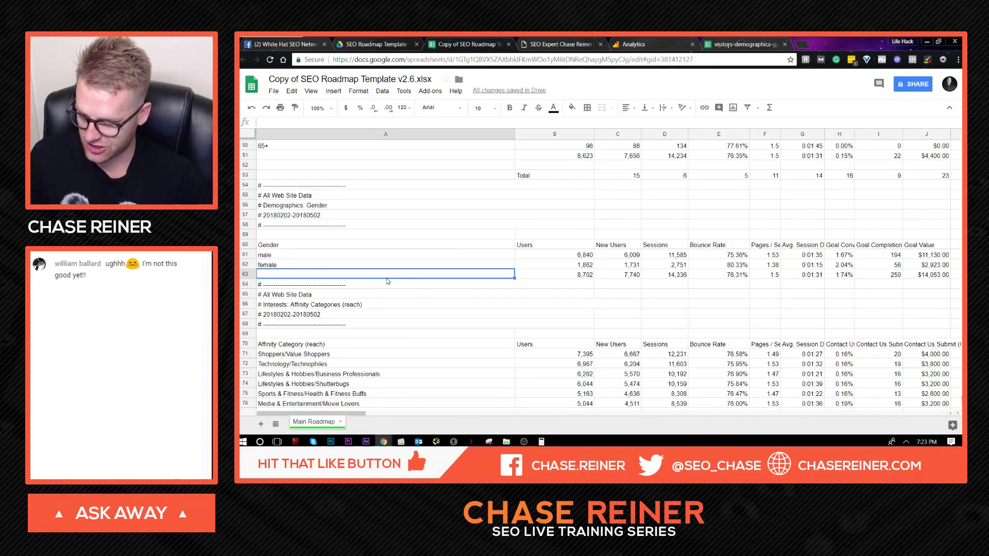
scroll(388, 281, down, 3)
scroll(388, 281, up, 3)
scroll(253, 283, up, 1)
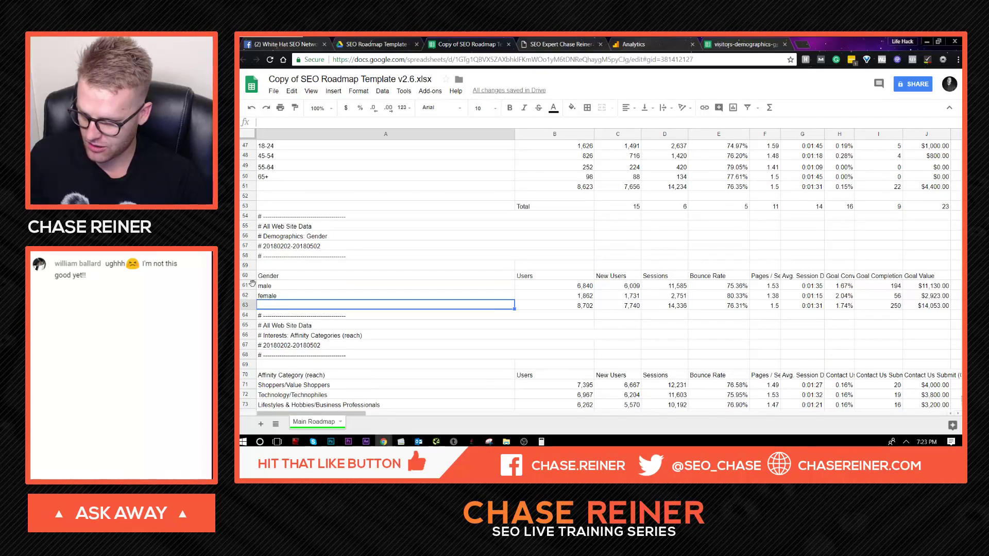
shift+click(246, 295)
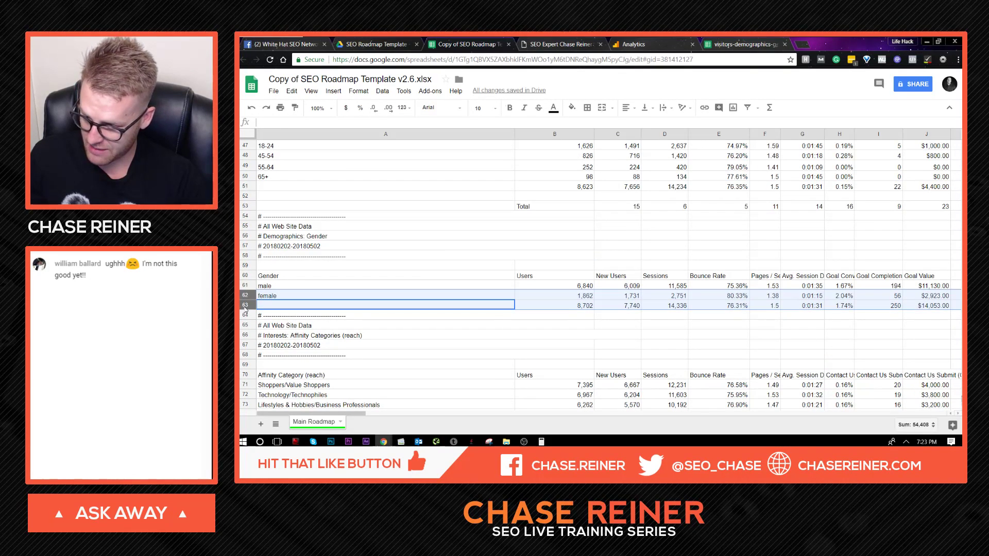
click(247, 306)
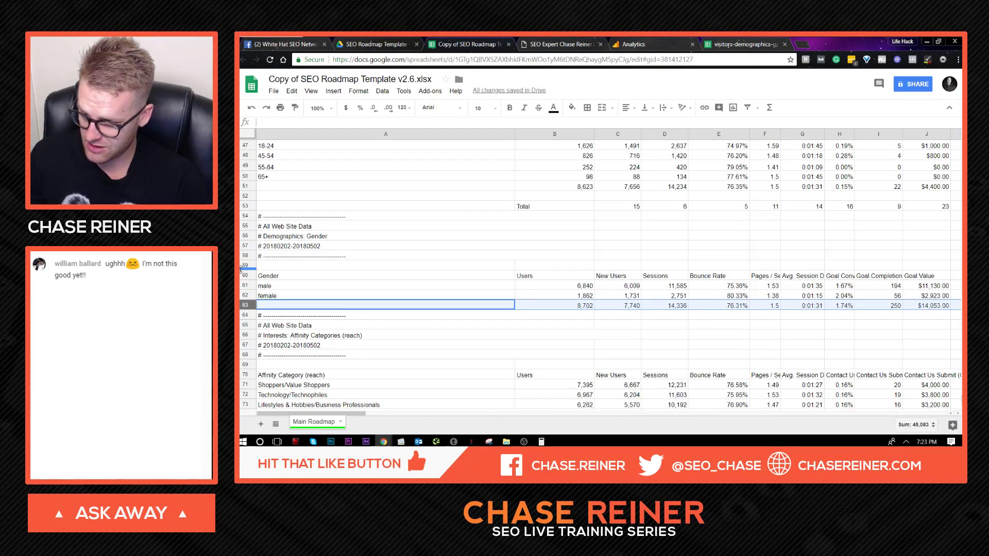
shift+click(247, 216)
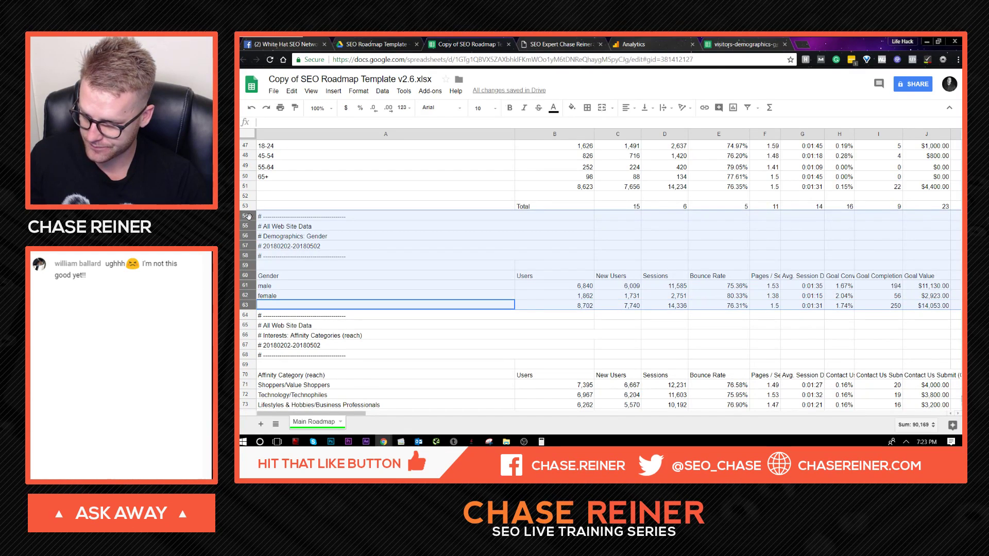
click(420, 291)
Step: Open the Priority Checklist sheet and enter "Contact submit is very low (around .14% conversion rate" as the first specific issue in A3
click(276, 424)
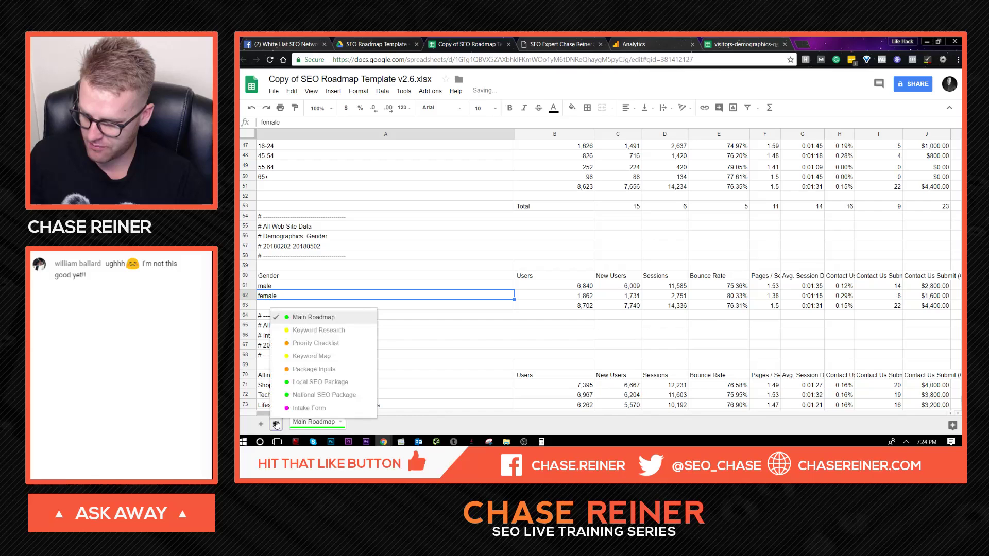
click(327, 343)
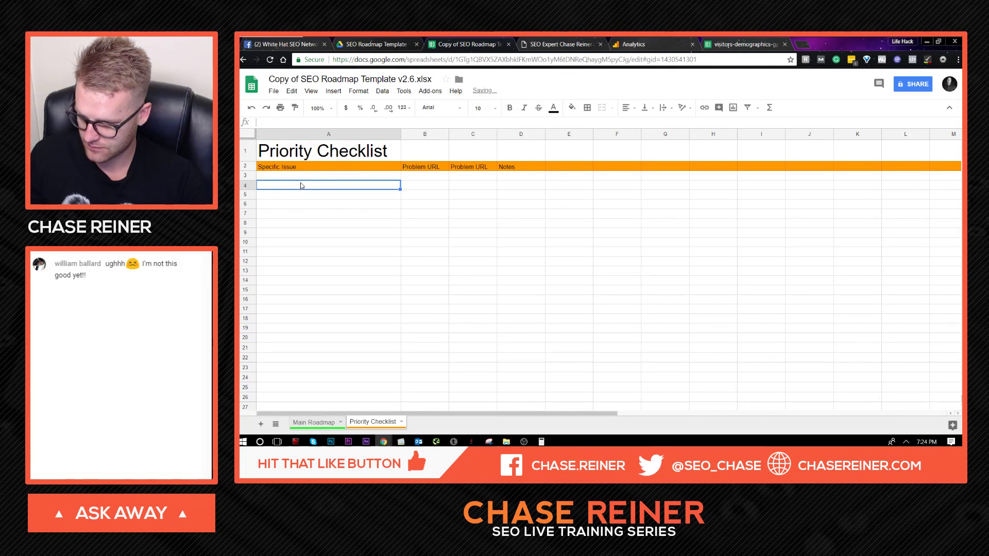
click(307, 178)
text(Cib)
key(BackSpace)
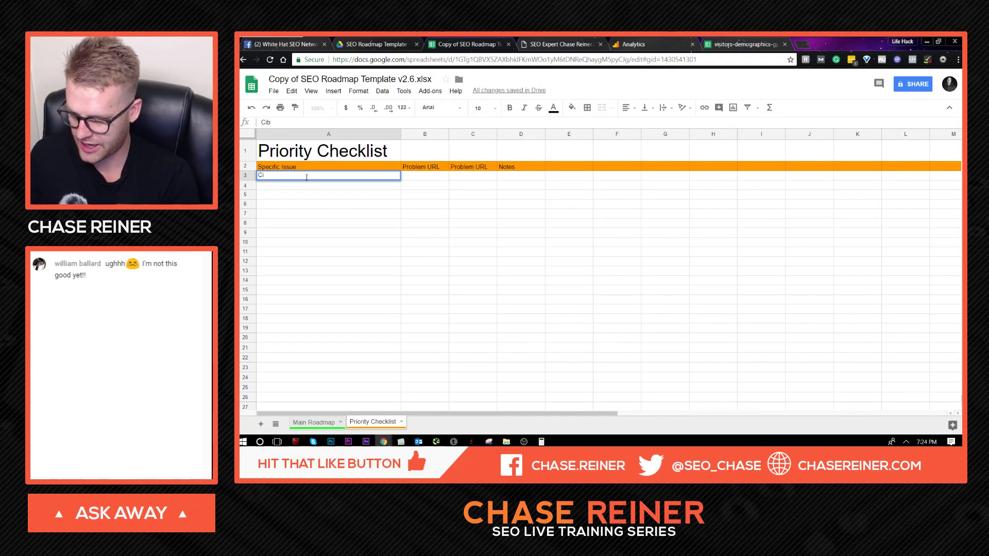
text(ntact submit is)
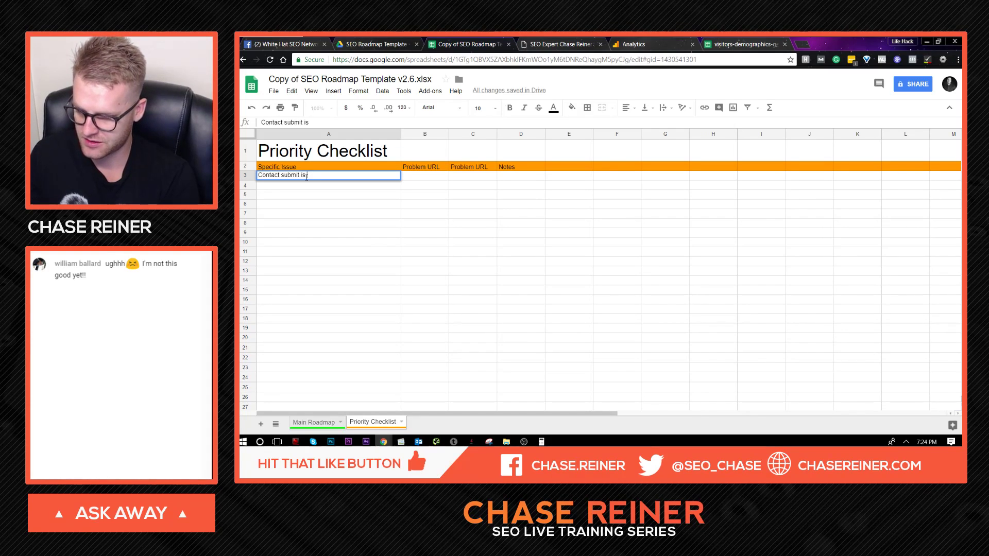
text( very low)
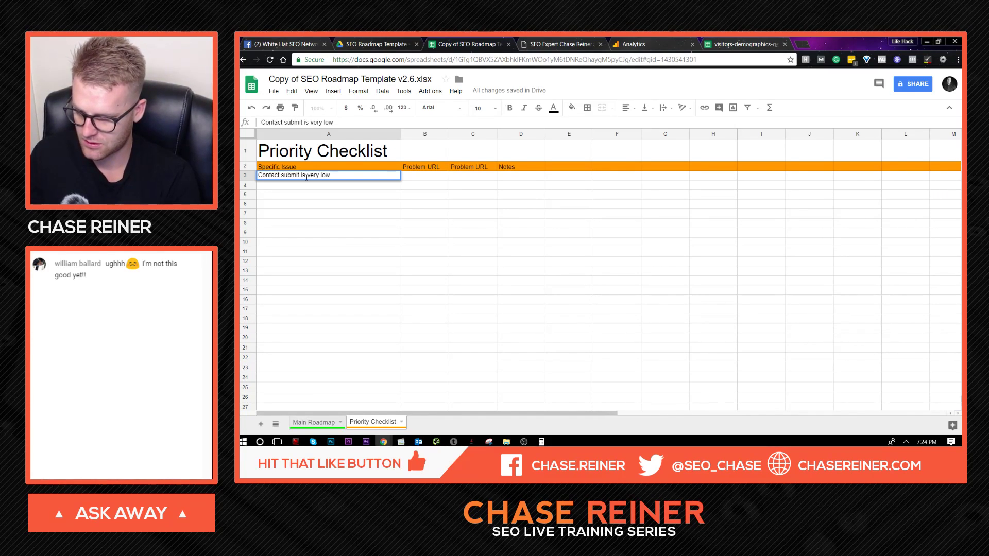
key(BackSpace)
key(BackSpace)
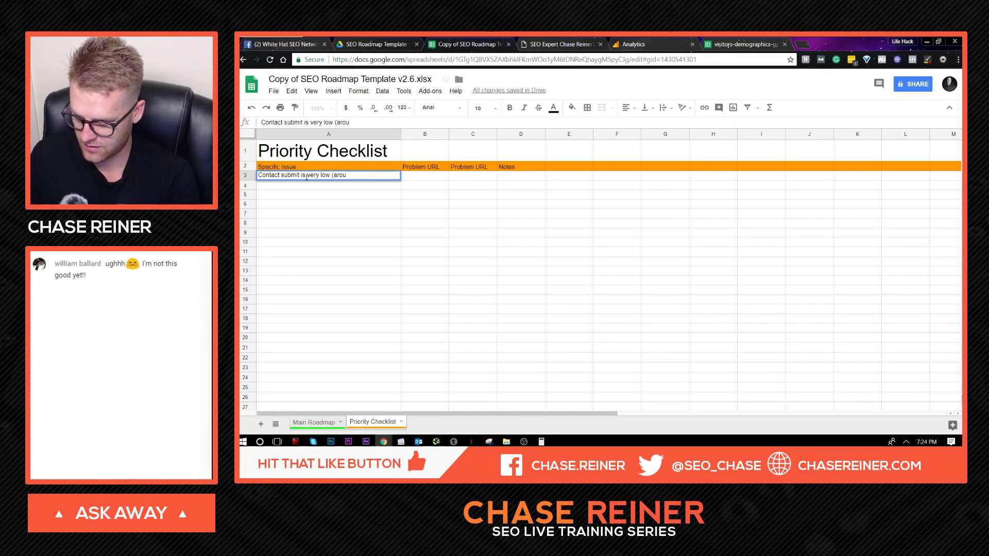
text(.14)
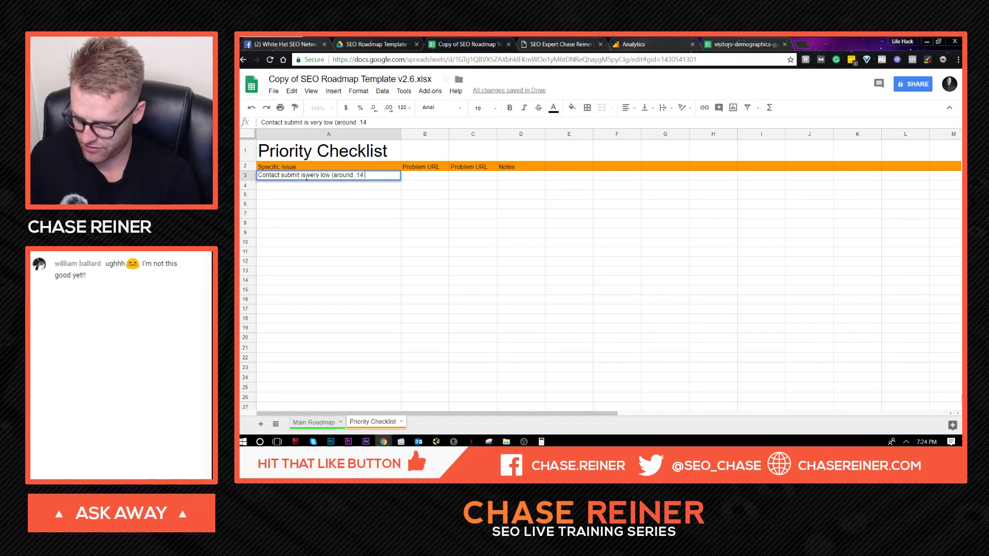
text(% conve)
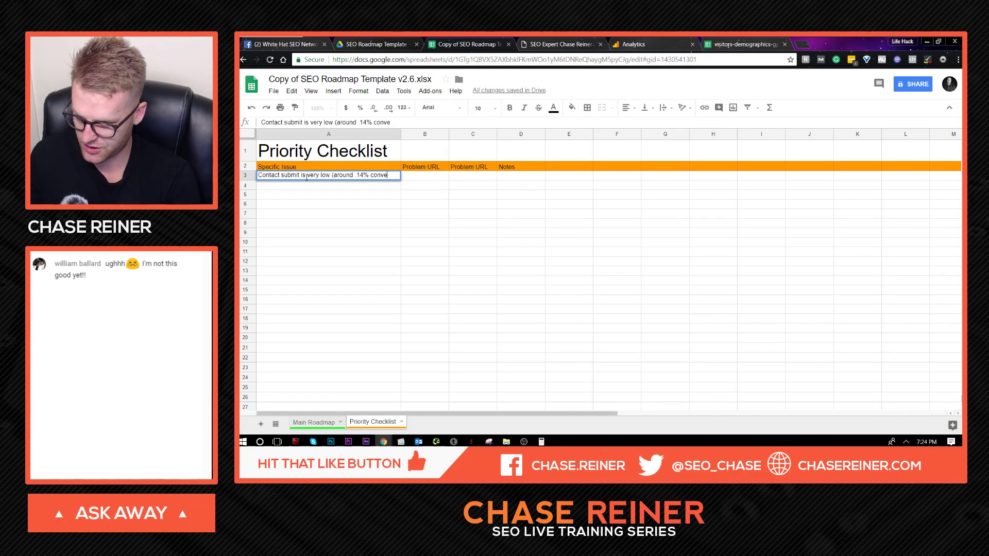
text(rsion rate)
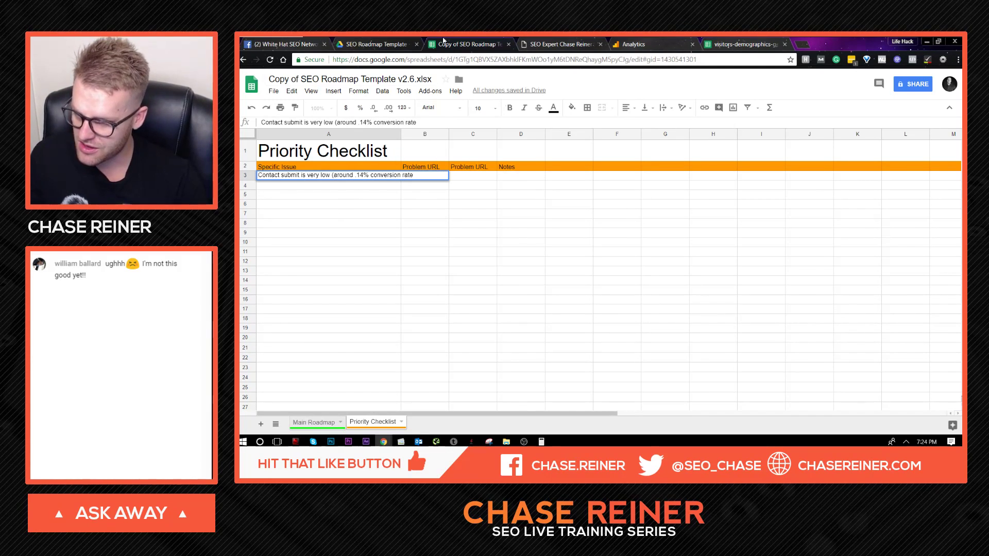
Step: Check the Contact Us Submit conversion rates in the Google Analytics Gender report and return to the Priority Checklist
click(676, 40)
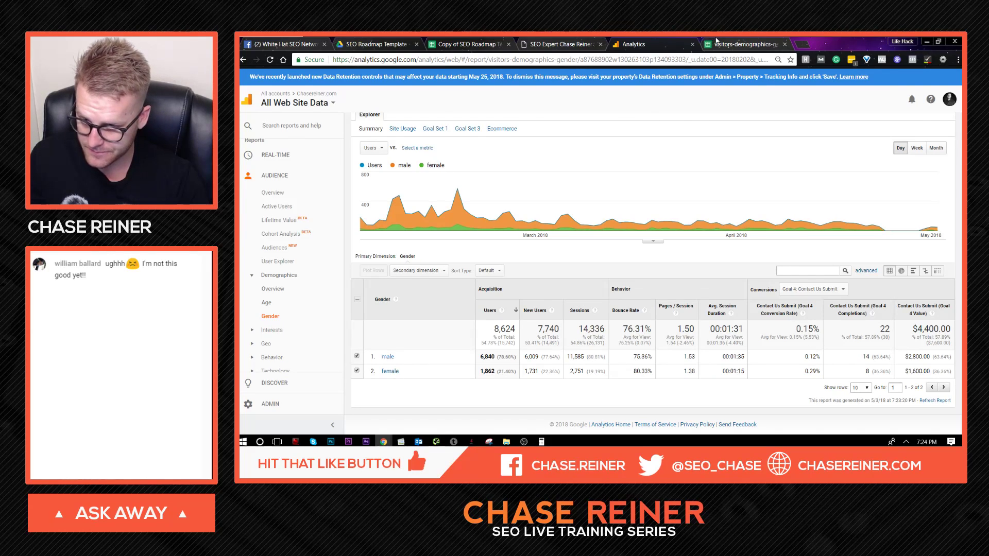
click(744, 45)
click(562, 44)
key(ctrl+shift+Tab)
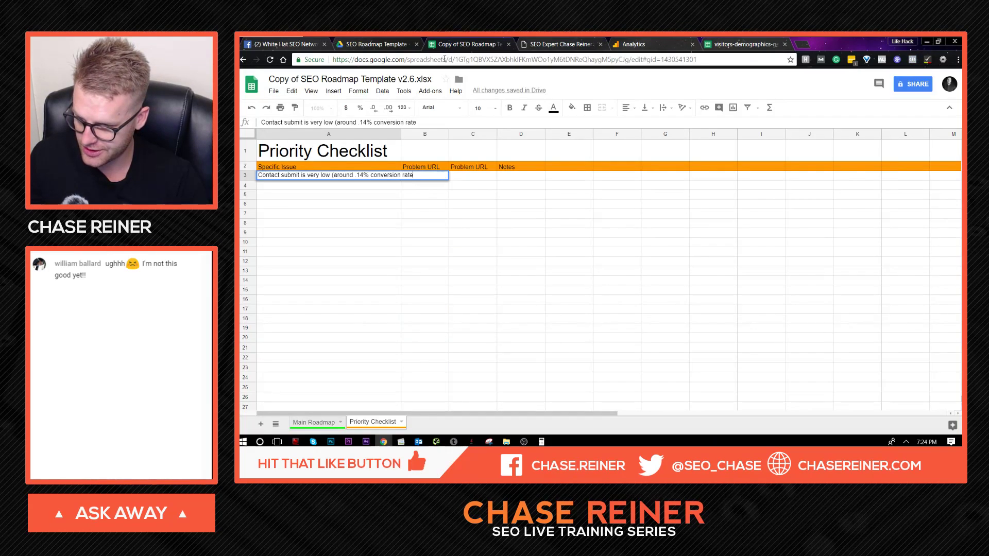
Step: Close the parenthesis in the A3 issue, widen column A, and append "Need to adjust more for this" to the text
click(423, 195)
click(409, 176)
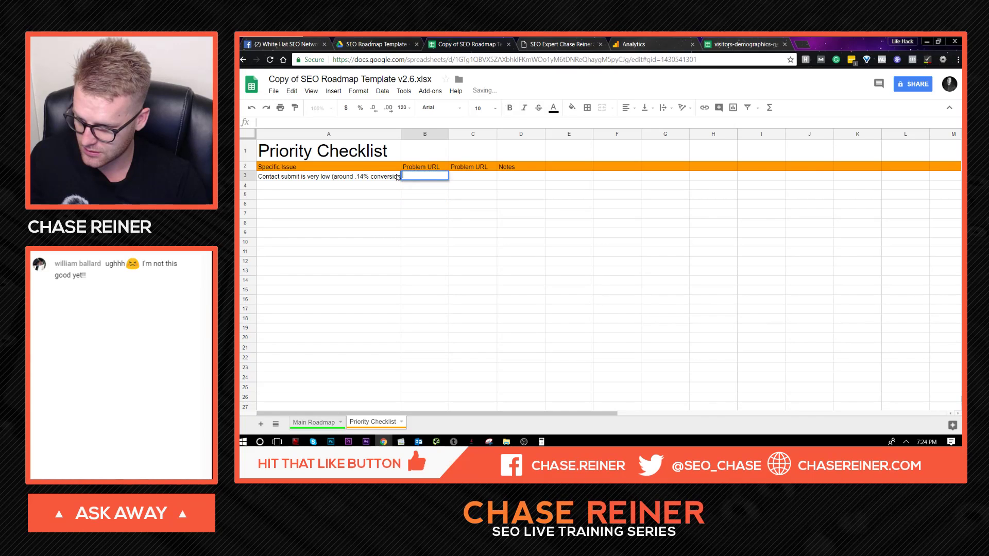
double_click(396, 176)
text())
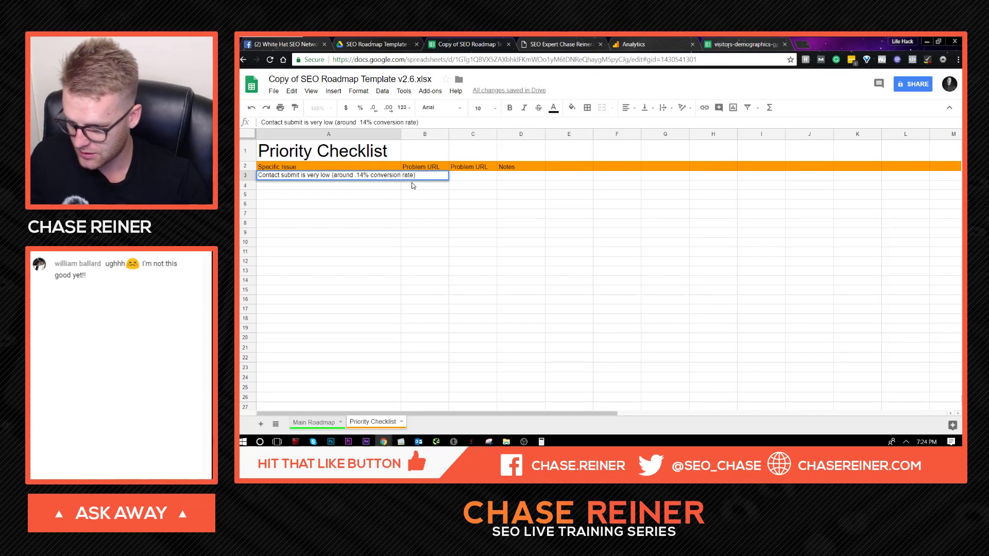
drag(399, 133, 469, 138)
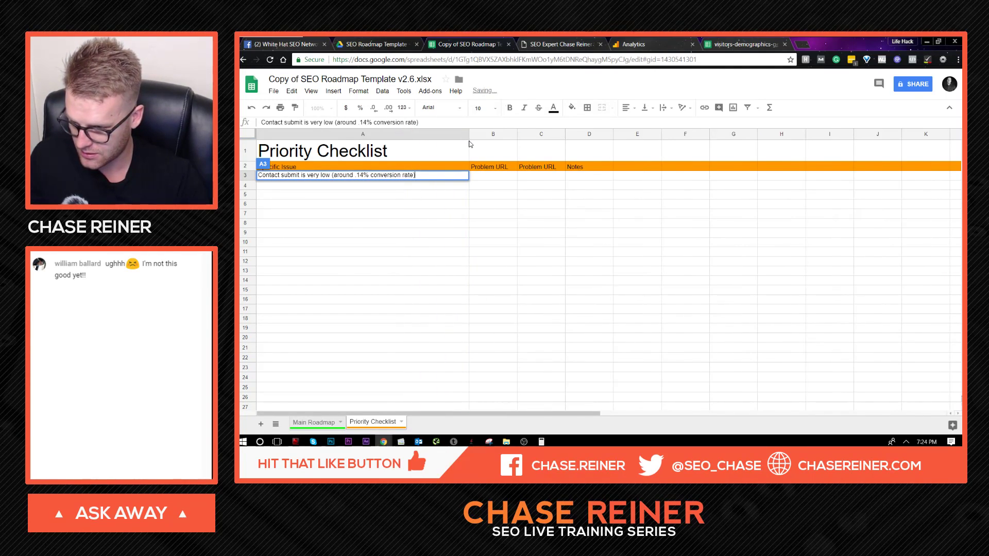
text(Need to adjust m)
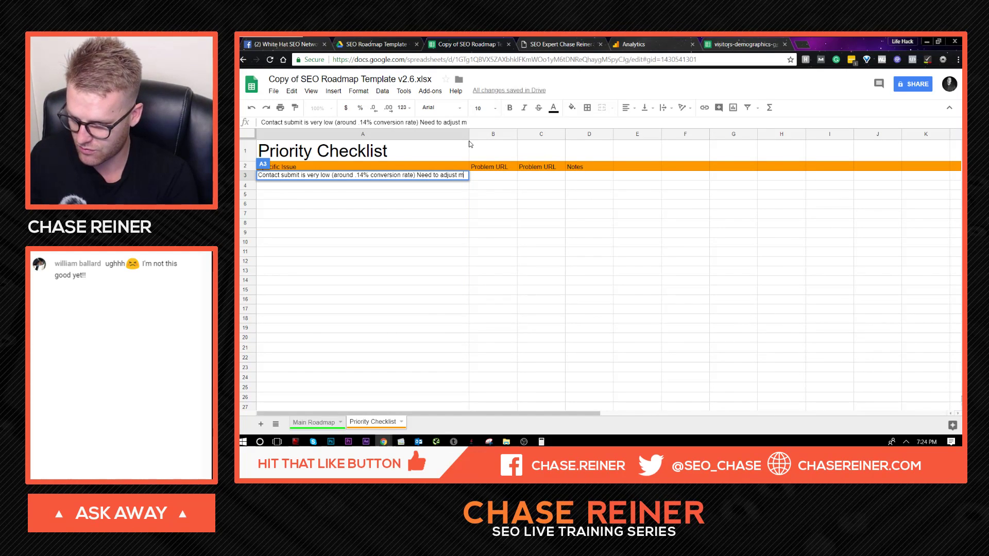
text(ore for this)
click(467, 214)
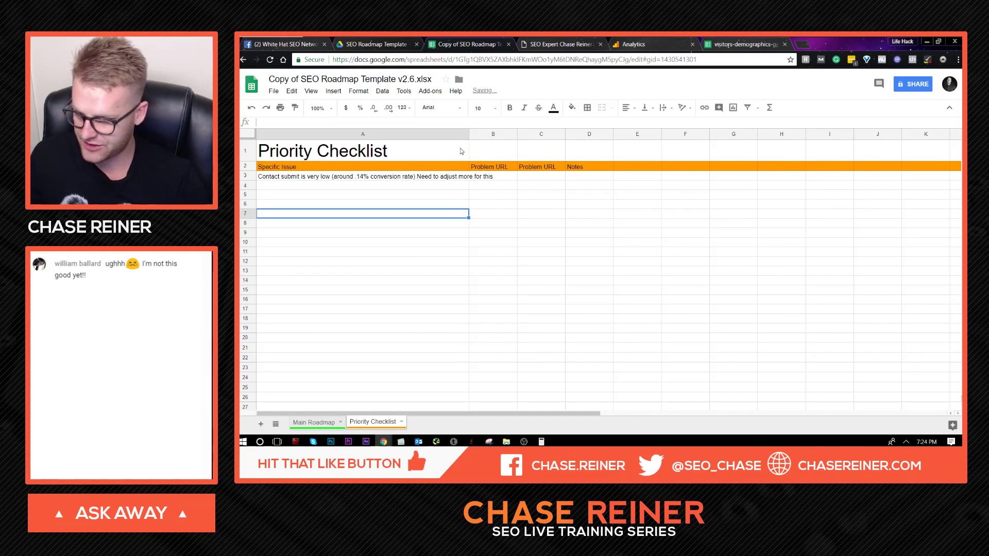
Step: Widen column A of the Priority Checklist further so the whole issue in A3 fits inside it
click(466, 135)
right_click(466, 137)
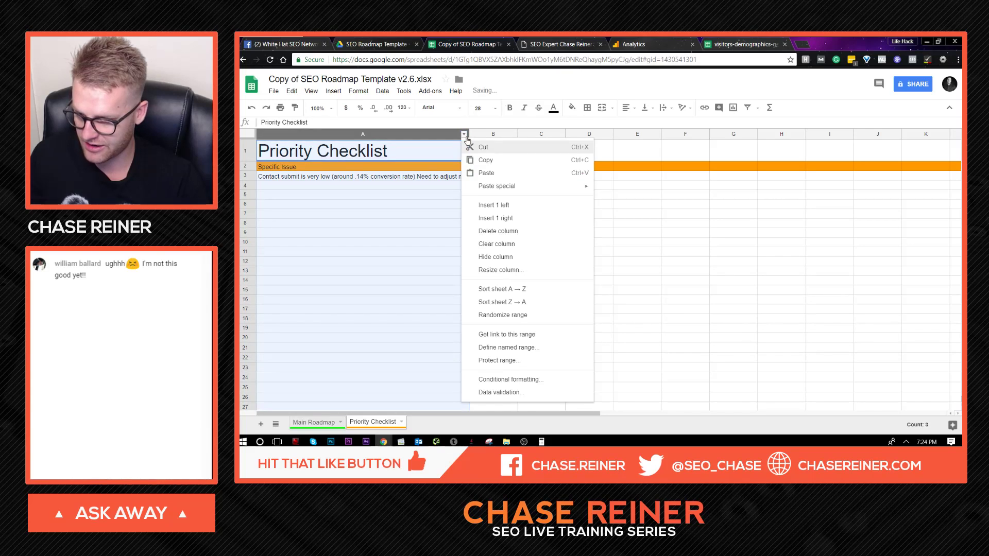
key(Escape)
drag(469, 135, 535, 155)
click(557, 319)
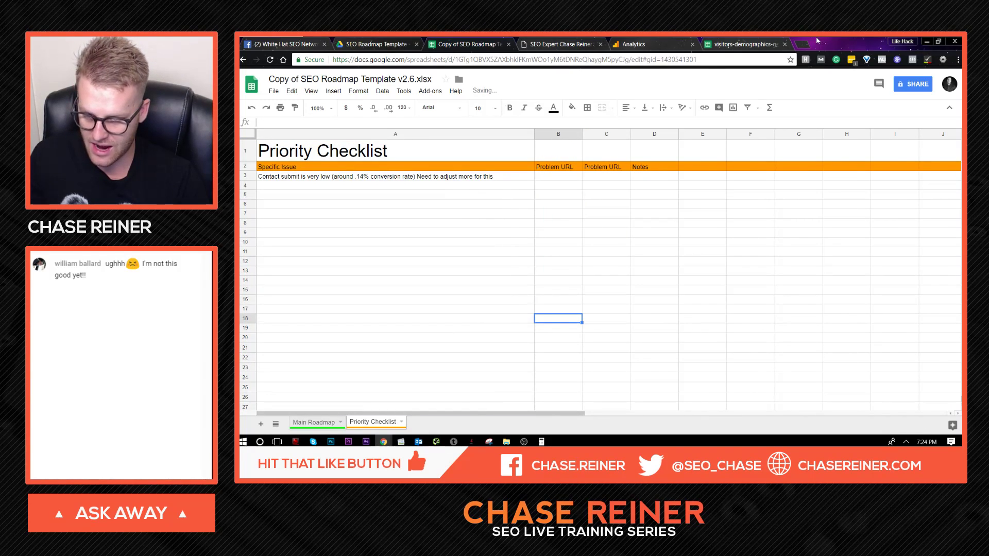
Step: Open chasereiner.com in a new browser tab, view its SEO Services page through Learn More, and return to the homepage
click(801, 43)
text(chasereiner.com)
key(Return)
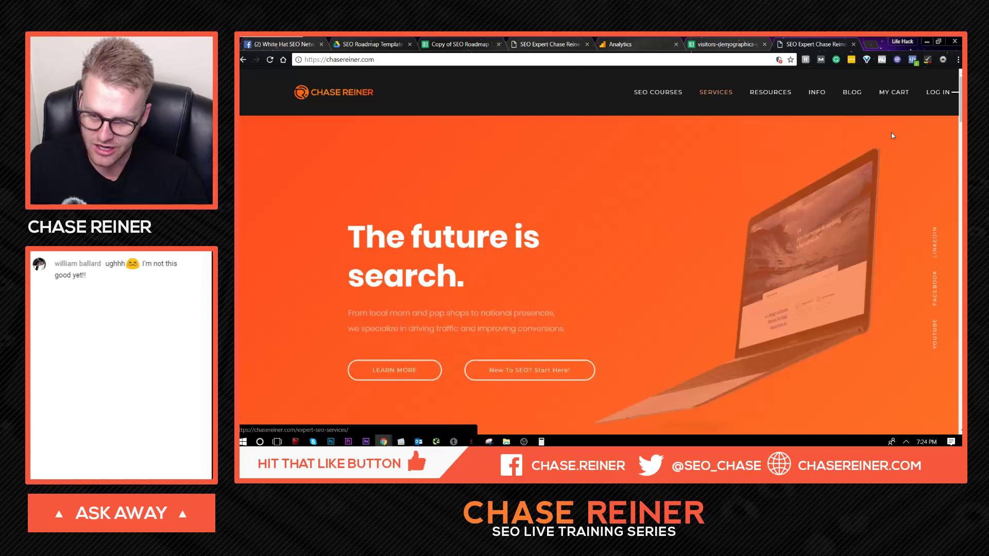
mouse_move(754, 116)
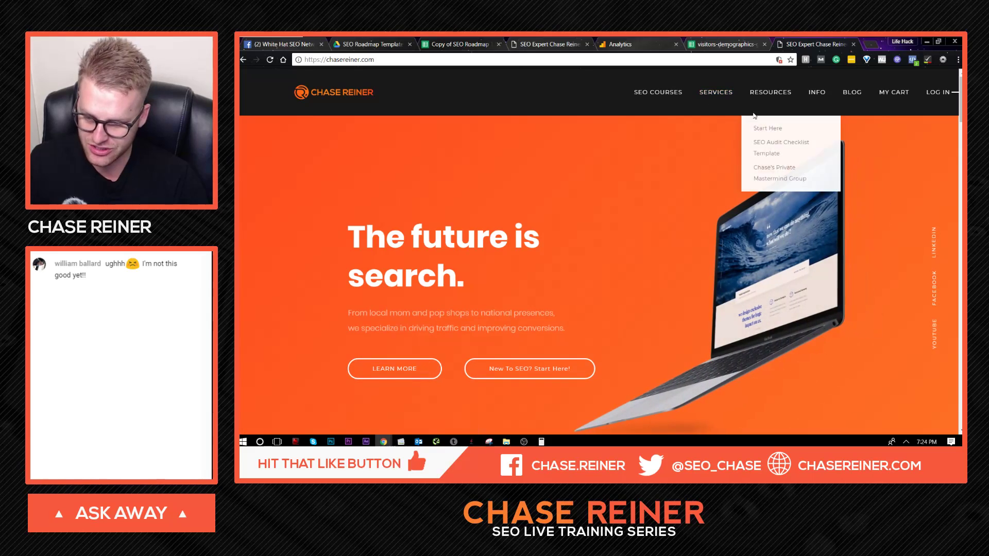
click(394, 369)
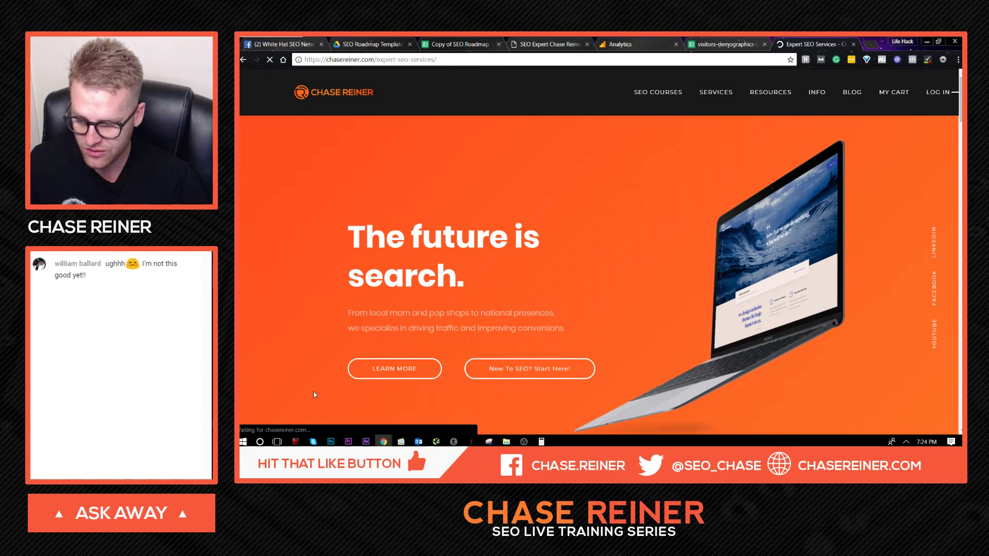
scroll(612, 282, down, 3)
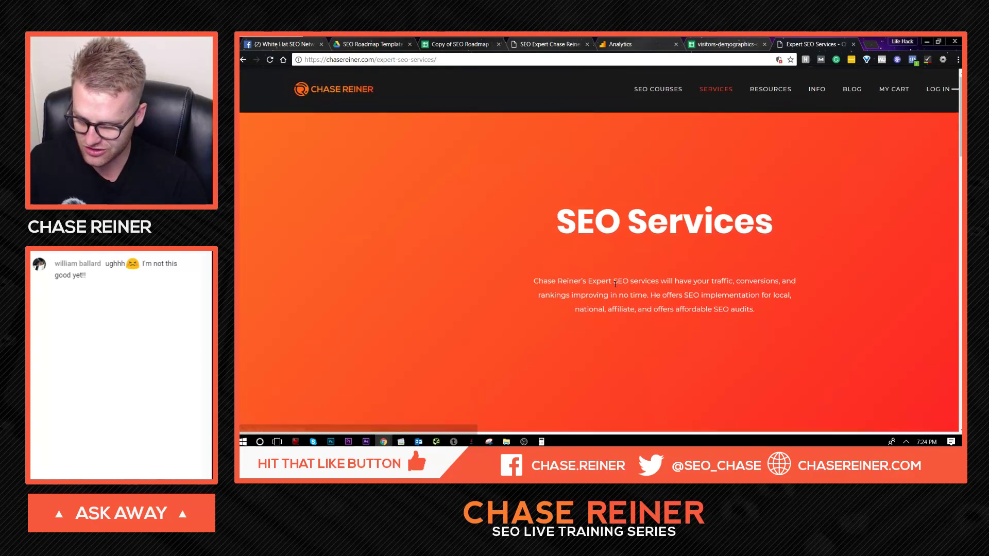
scroll(411, 178, down, 10)
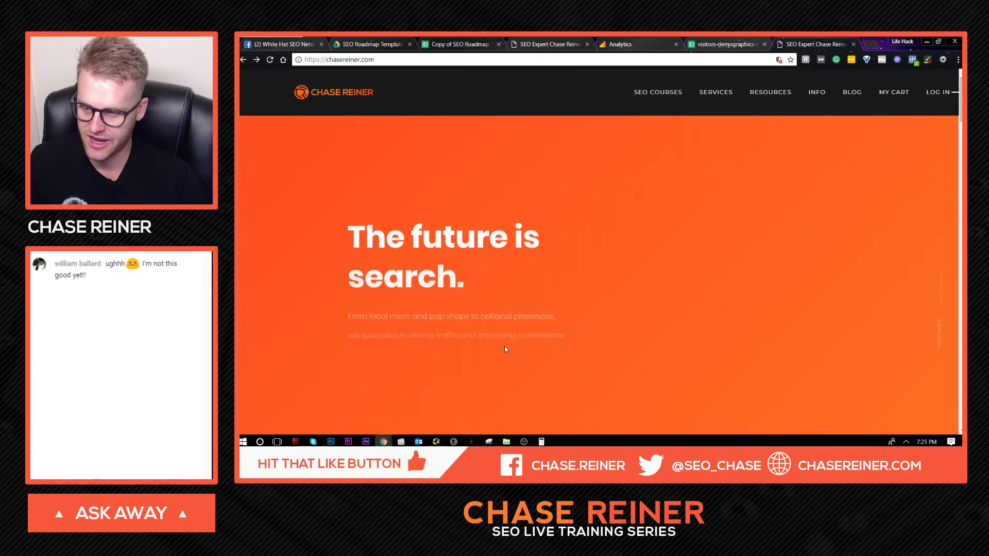
Step: Examine the homepage's call-to-action buttons, Resources menu, subscribe form and Contact section for the routes visitors have to a contact submission
scroll(515, 350, down, 2)
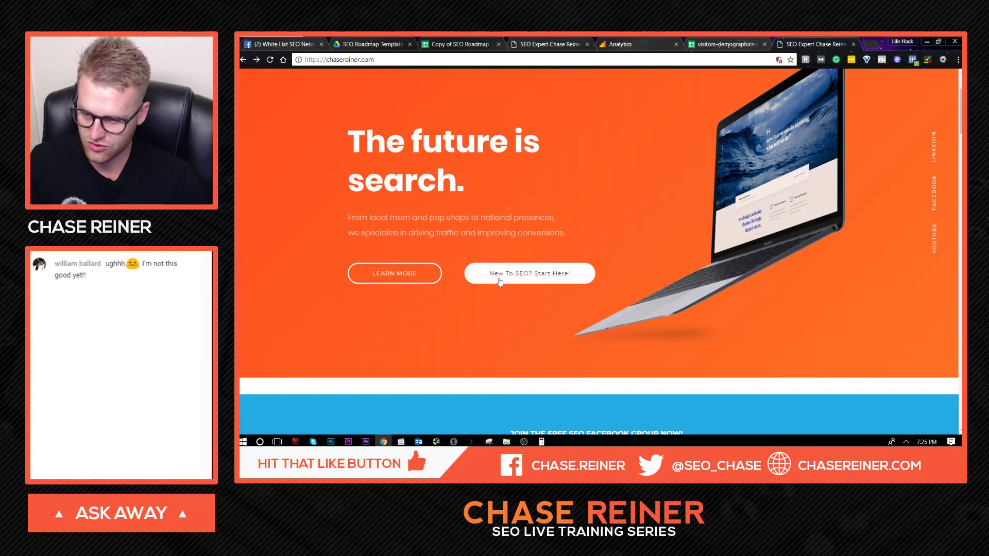
scroll(449, 273, down, 5)
scroll(516, 250, up, 8)
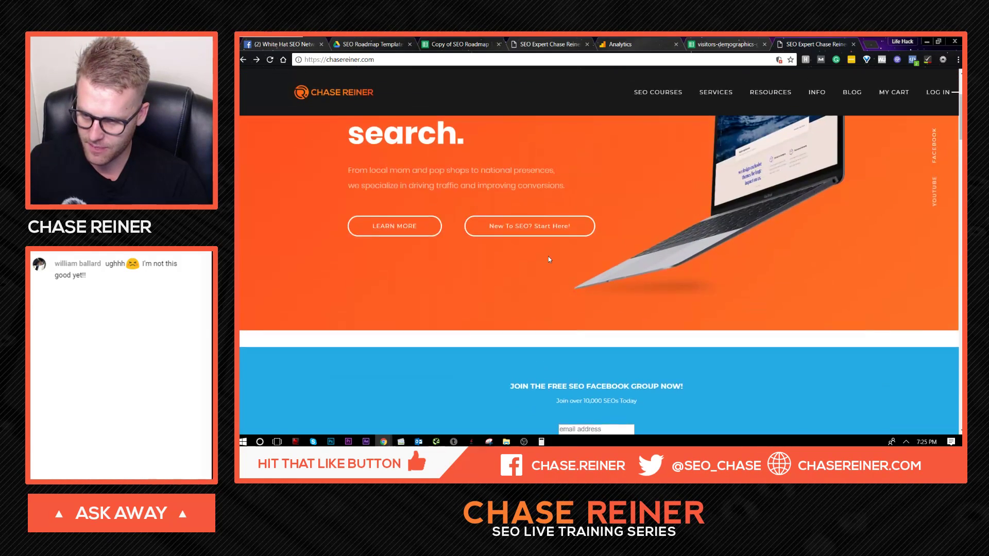
mouse_move(720, 109)
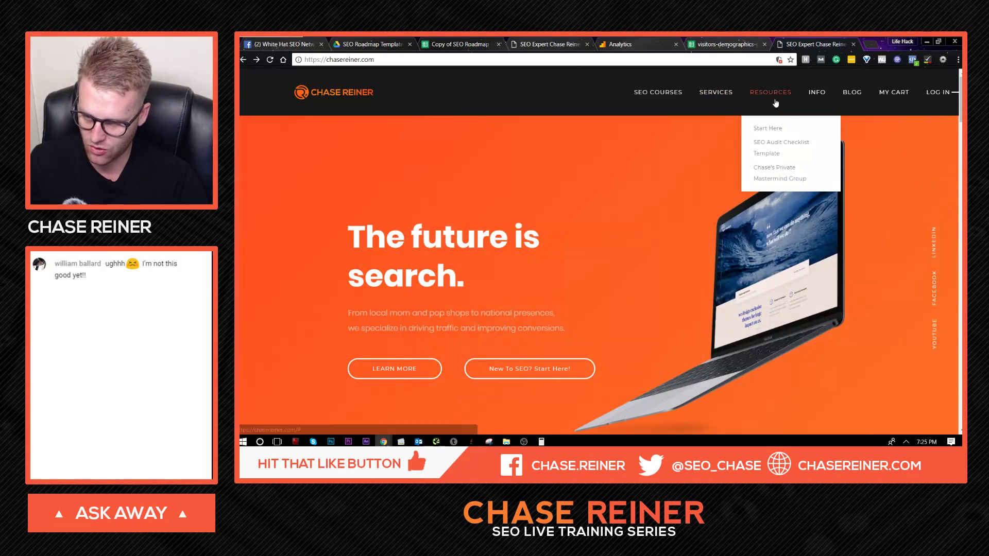
scroll(620, 179, down, 10)
scroll(621, 180, down, 15)
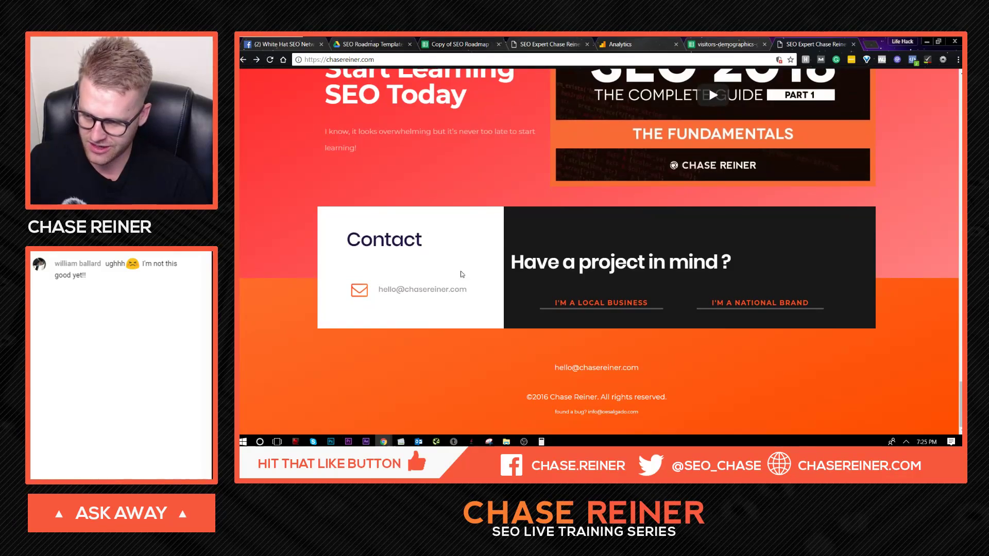
scroll(462, 275, up, 15)
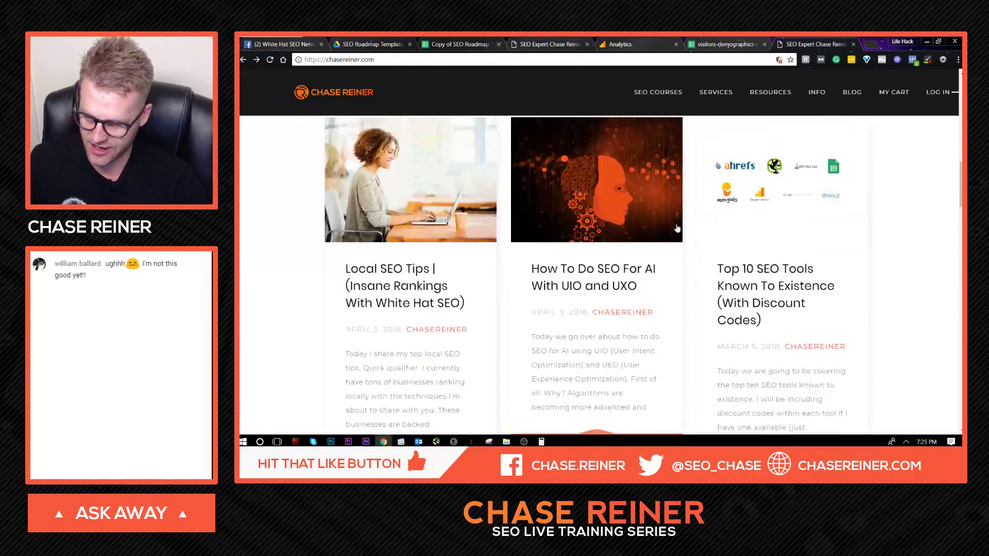
scroll(677, 227, up, 6)
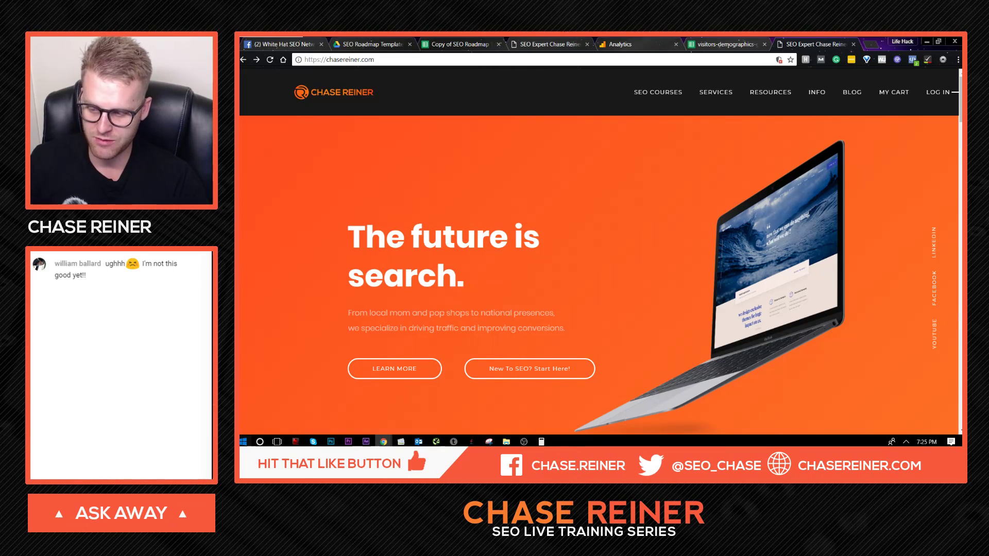
key(super)
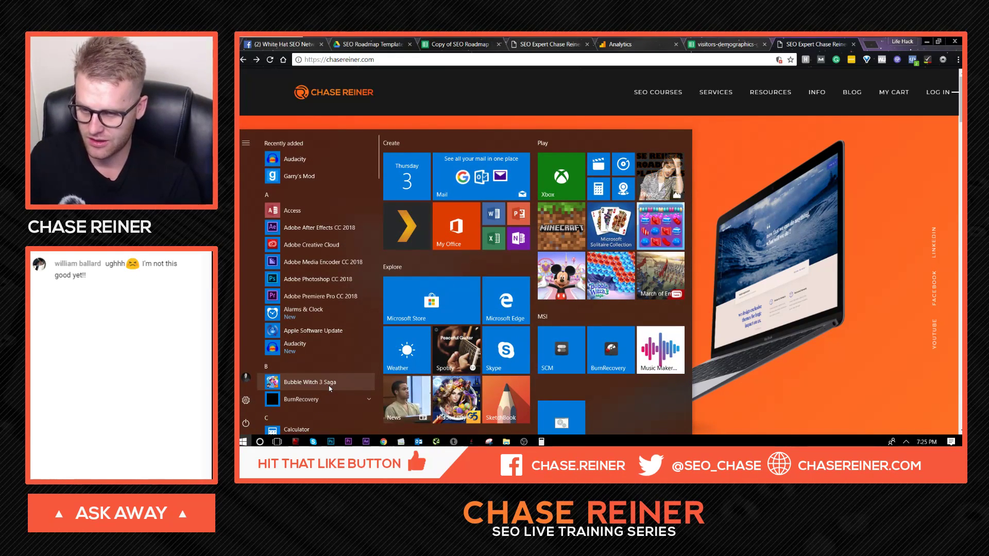
click(888, 262)
scroll(888, 262, down, 6)
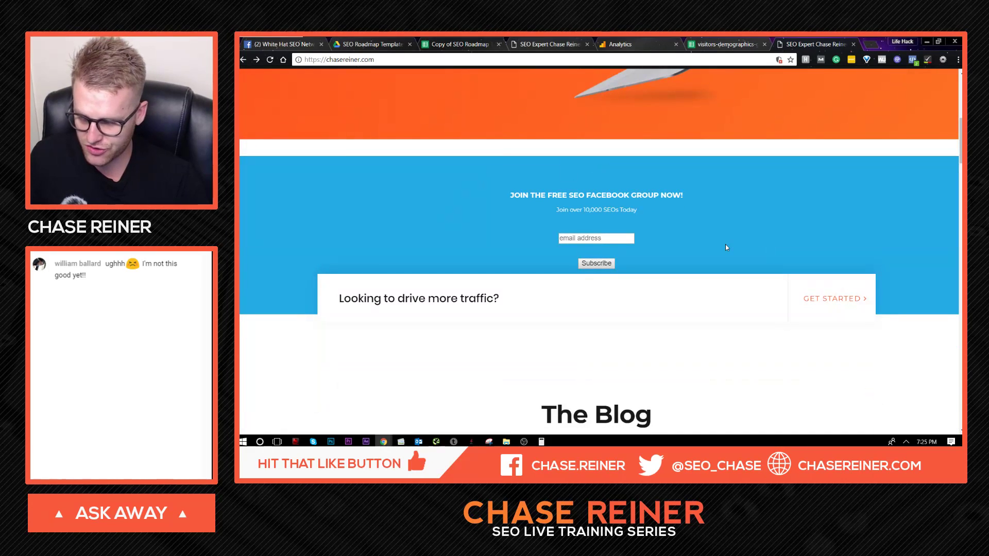
Step: Review the Goal 4 Contact Us Submit completions in the Google Analytics Gender report and look through the other available reports
click(726, 44)
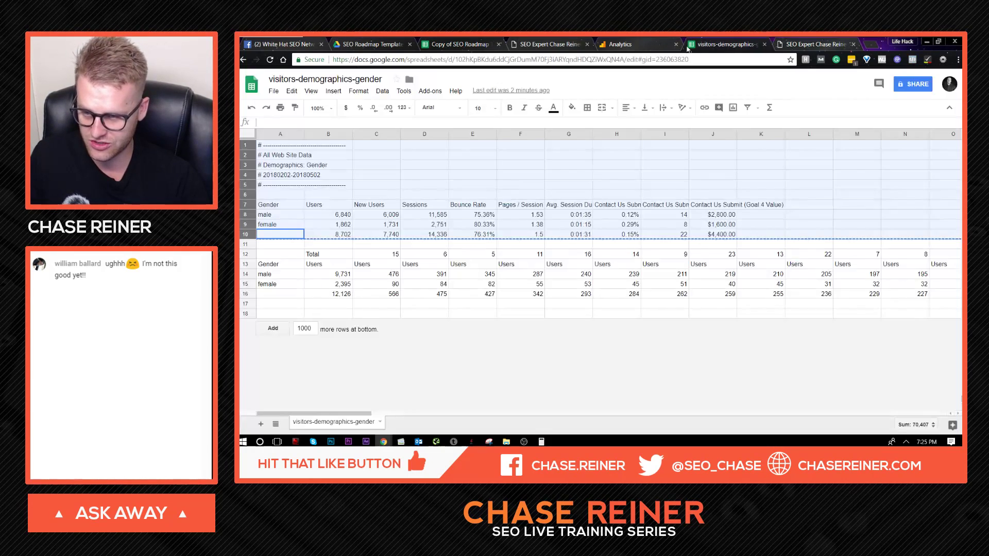
click(648, 45)
scroll(786, 413, up, 2)
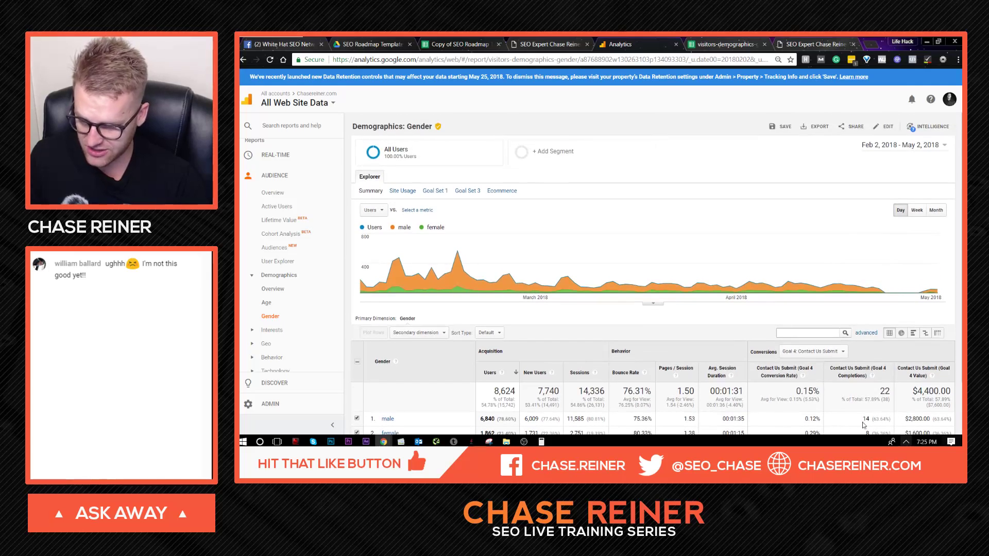
click(814, 351)
click(845, 338)
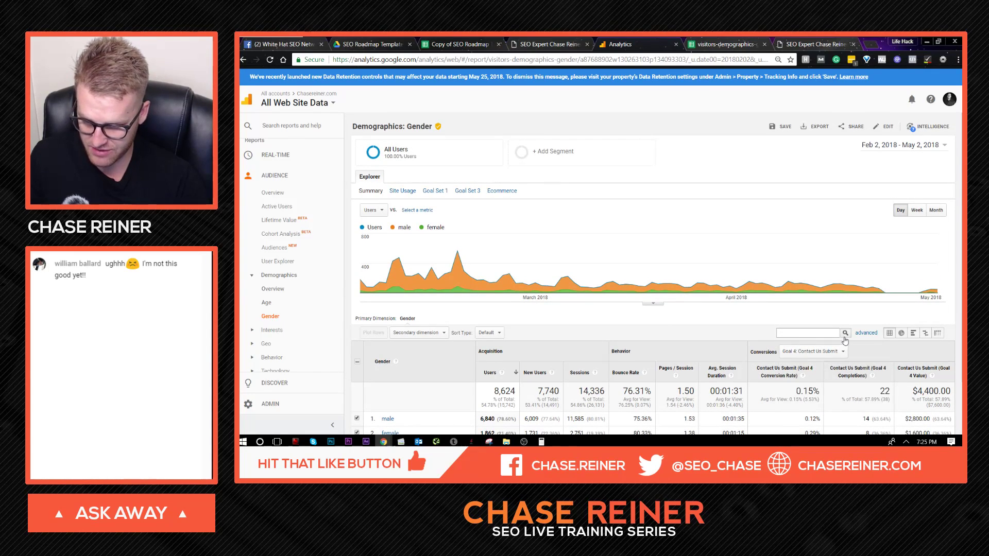
scroll(844, 337, down, 2)
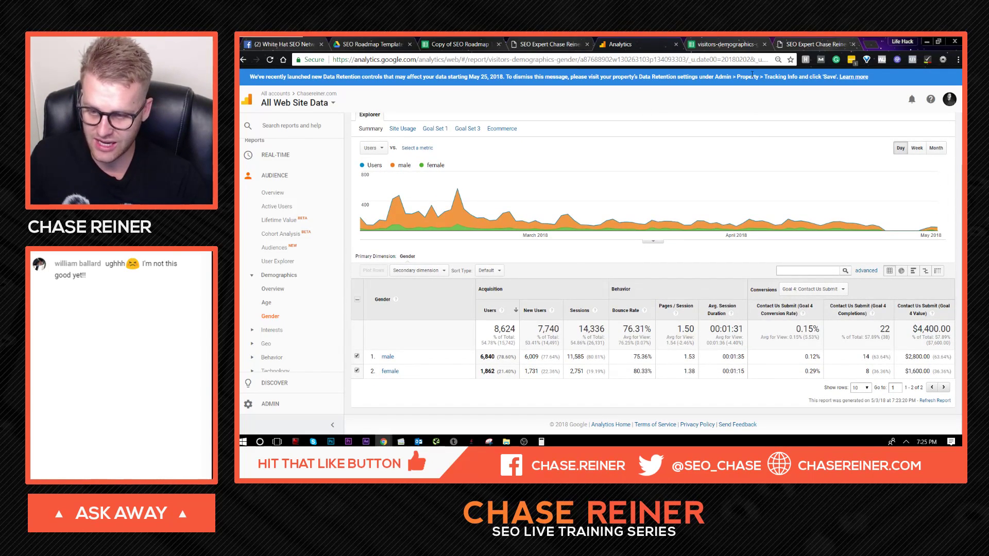
scroll(294, 328, down, 2)
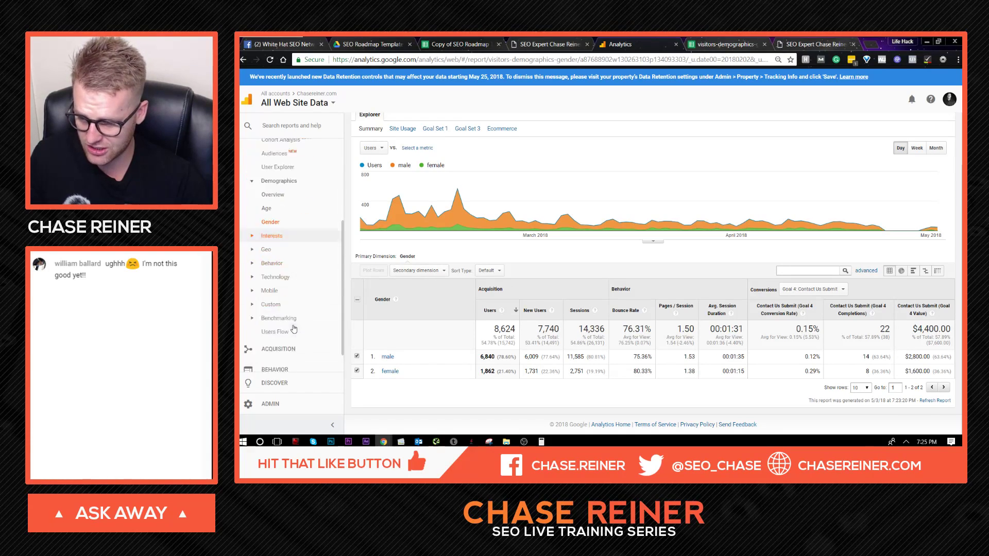
scroll(294, 329, down, 1)
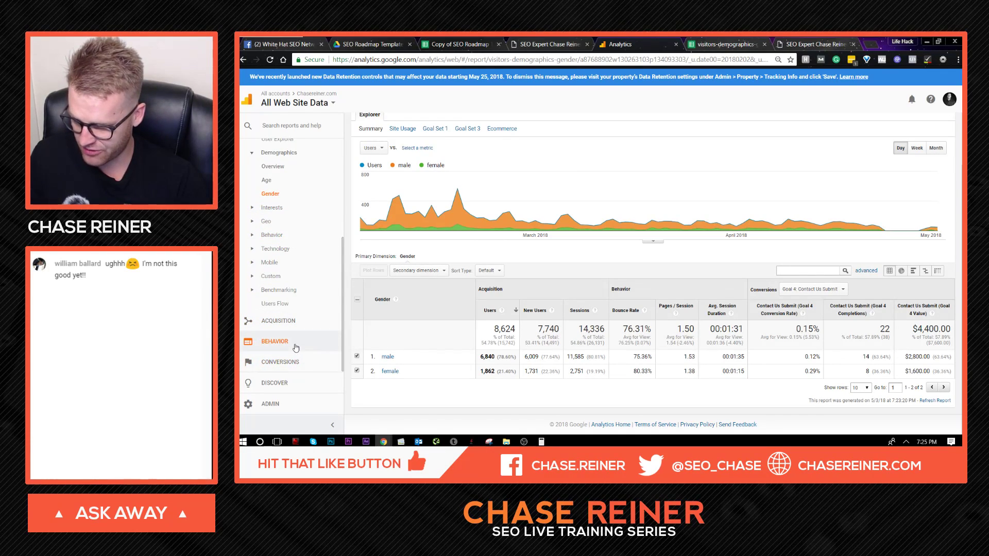
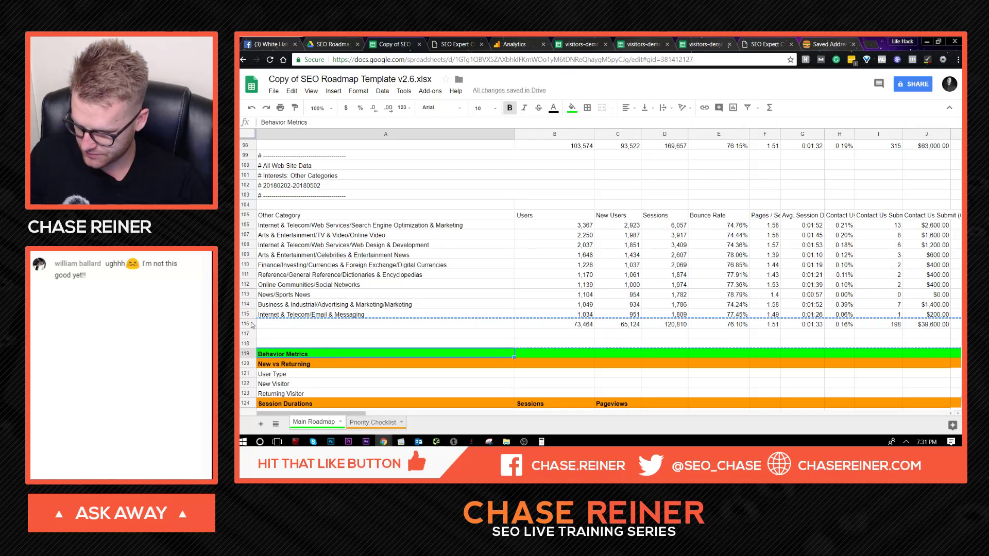
Step: Look over the Main Roadmap sections from Behavior Metrics down to Website Basics, Indexation and Site Architecture
click(246, 324)
text(73,464	65,124	120,810	76.10%	1.51	0:01:33	0.16%	198	$39,600.00)
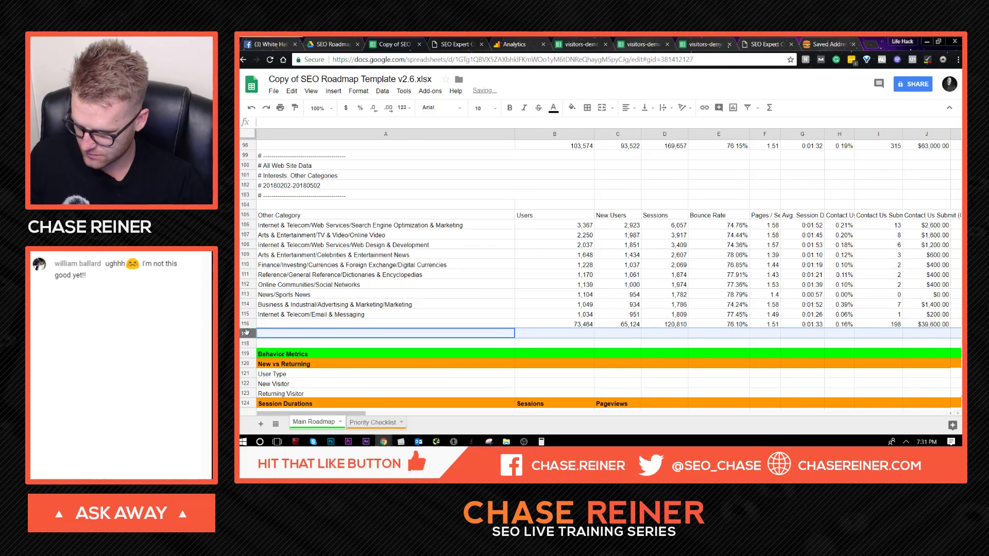
scroll(425, 333, down, 6)
scroll(425, 334, down, 4)
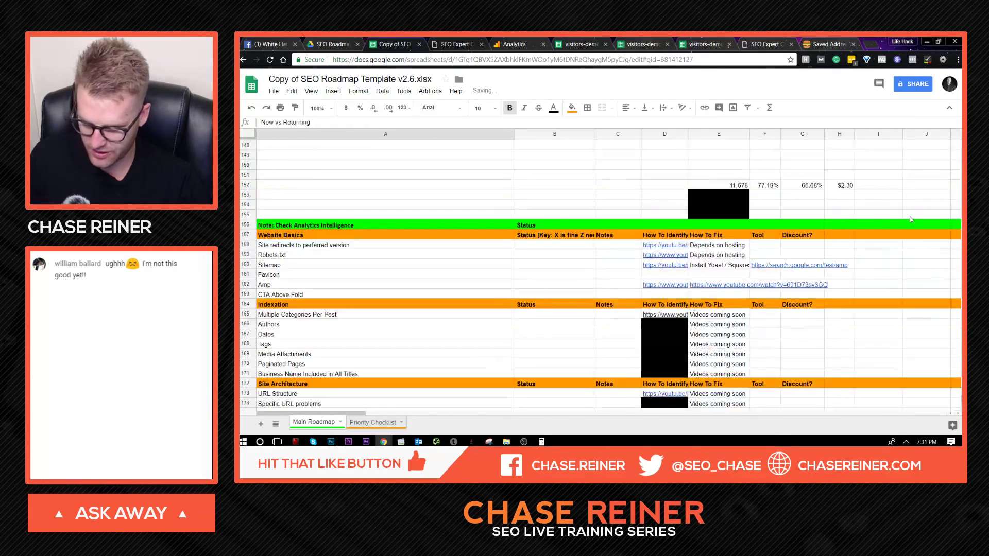
scroll(425, 334, down, 1)
scroll(425, 334, up, 1)
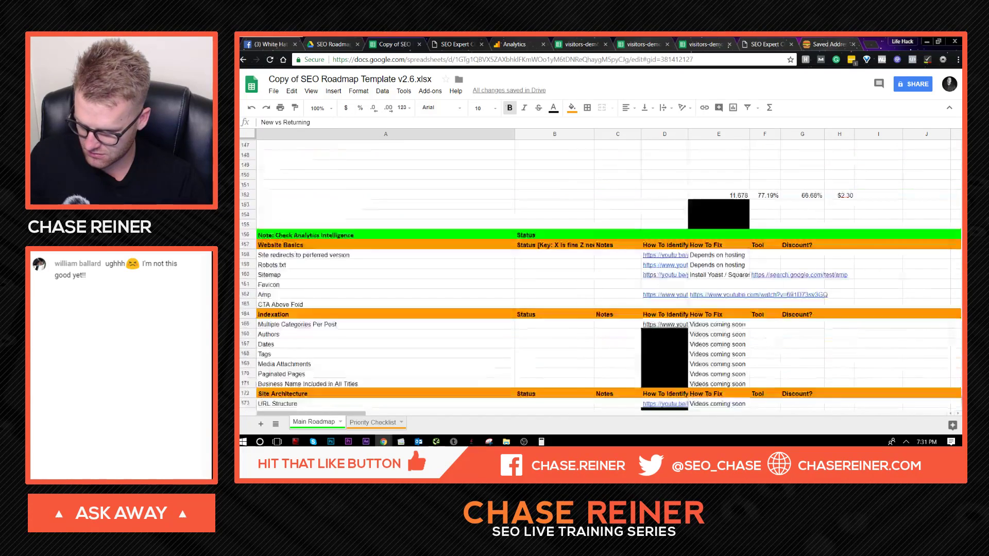
scroll(358, 269, up, 10)
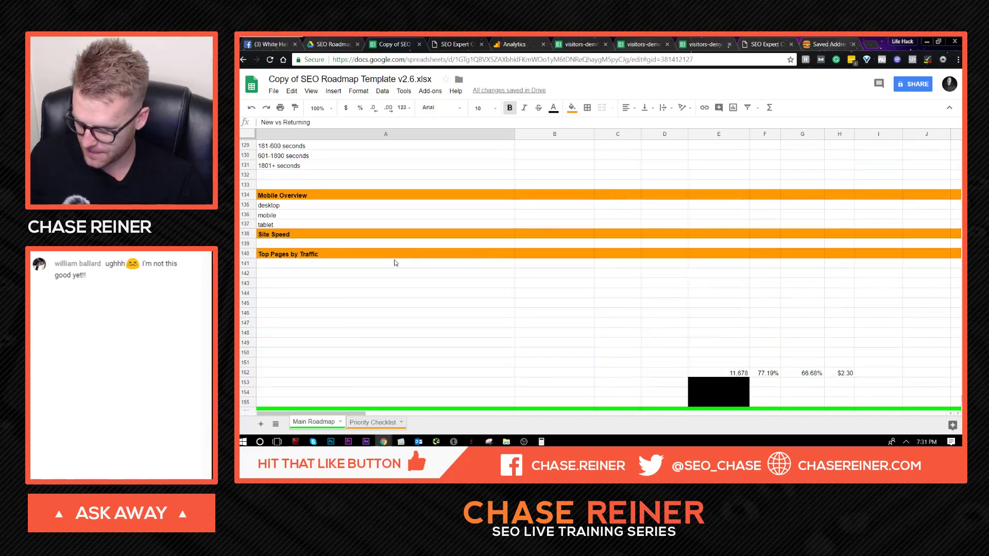
scroll(307, 330, down, 3)
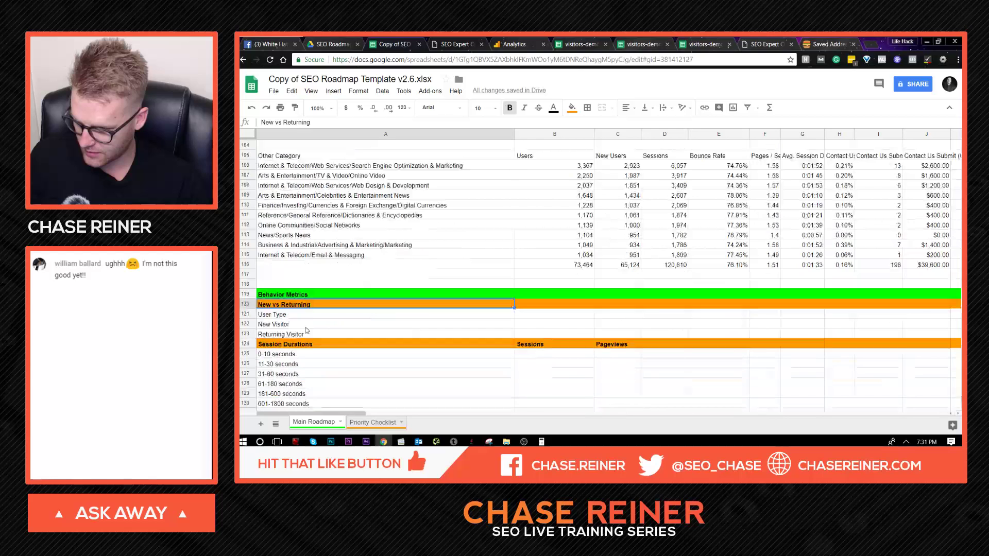
Step: Insert one blank row below row 118, directly above the Behavior Metrics header
click(246, 285)
right_click(247, 285)
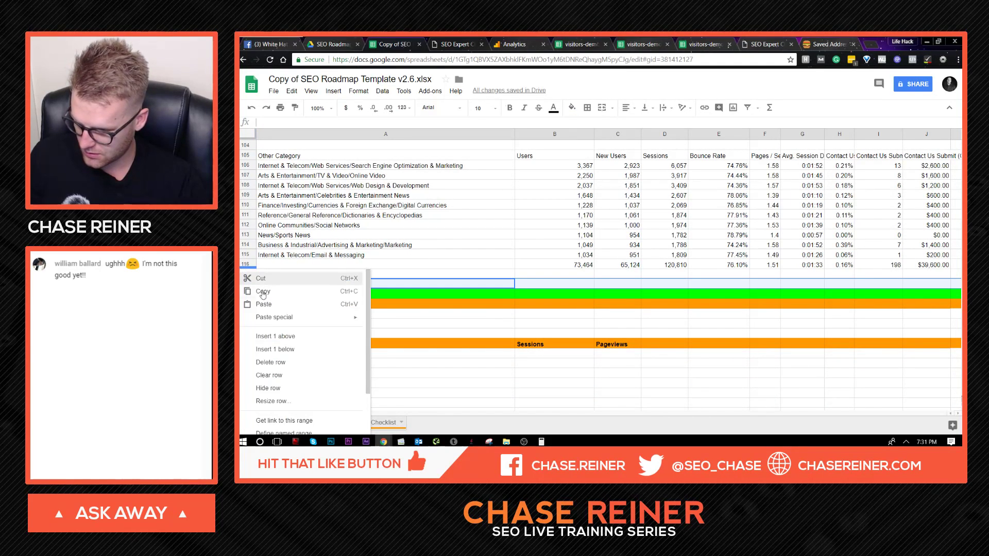
click(265, 348)
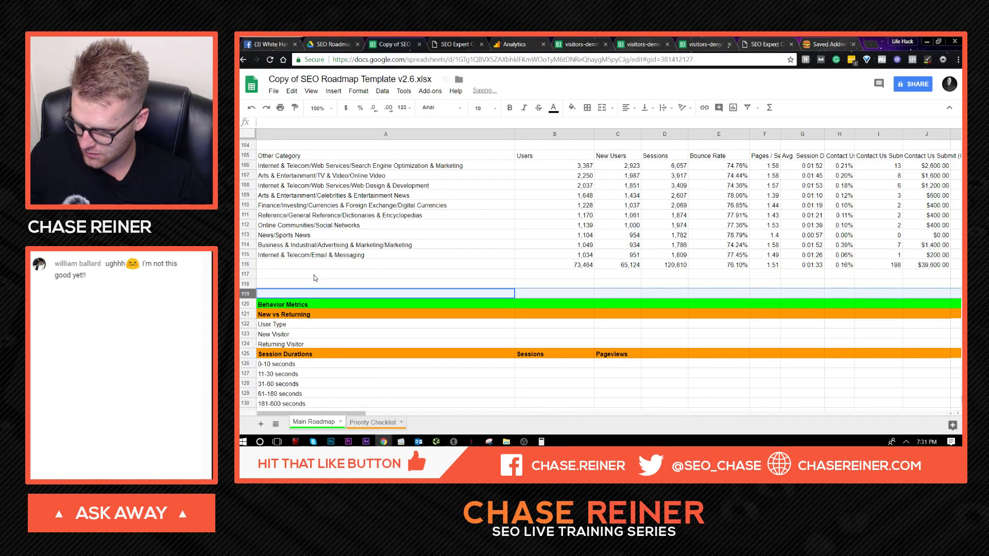
Step: Copy the blank rows 117–119 and paste them from row 116 to clear the totals under the Other Category table
click(246, 274)
key(shift+Down)
key(shift+Down)
key(ctrl+c)
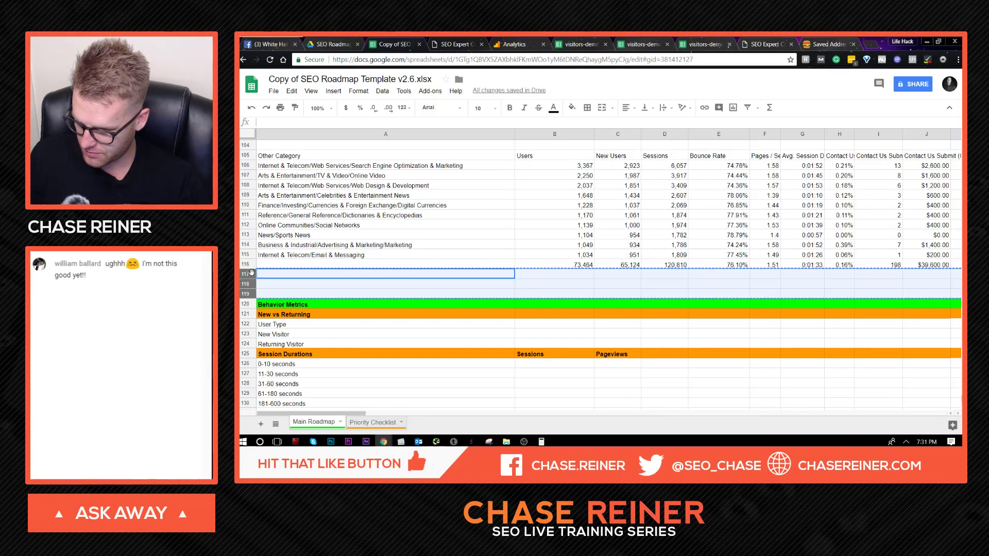
click(246, 265)
key(Delete)
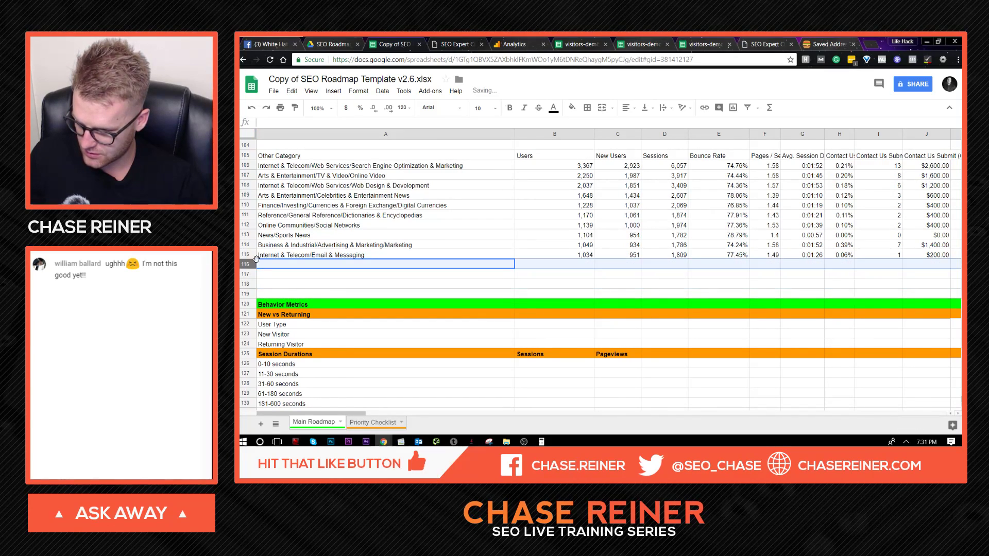
key(shift+Down)
key(shift+Down)
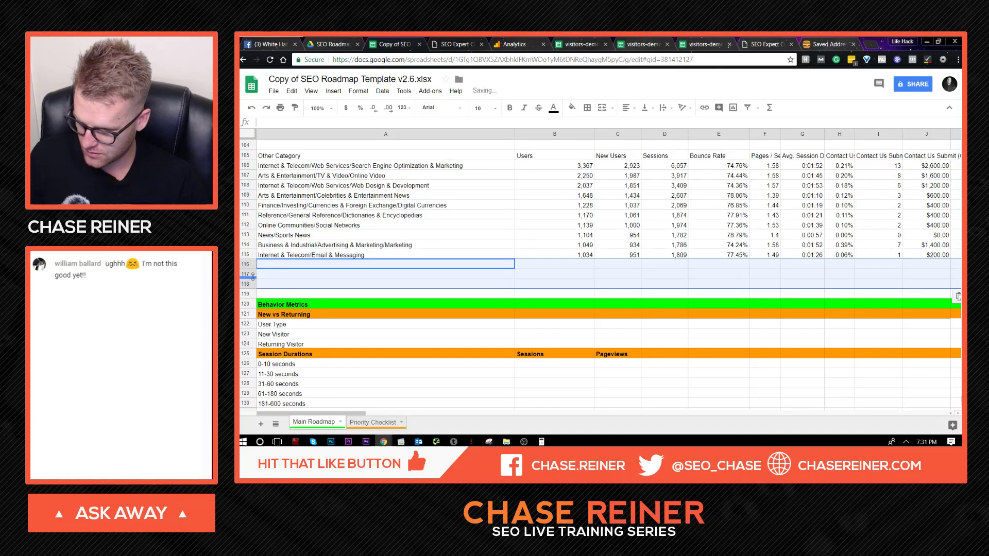
key(Down)
key(Down)
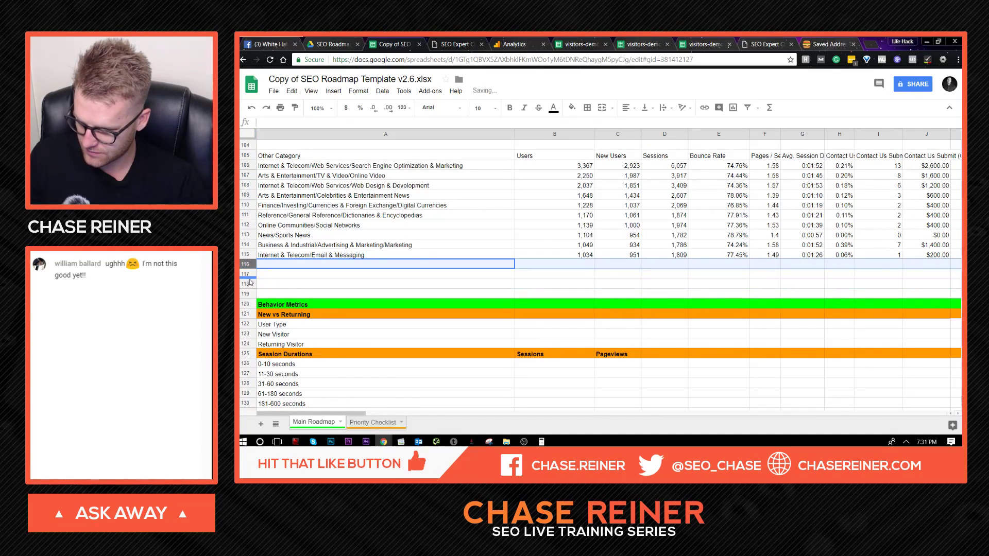
Step: Try to paste the blank rows 116–118 over the roadmap starting at row 115, the Email & Messaging category
drag(252, 266, 248, 283)
key(ctrl+c)
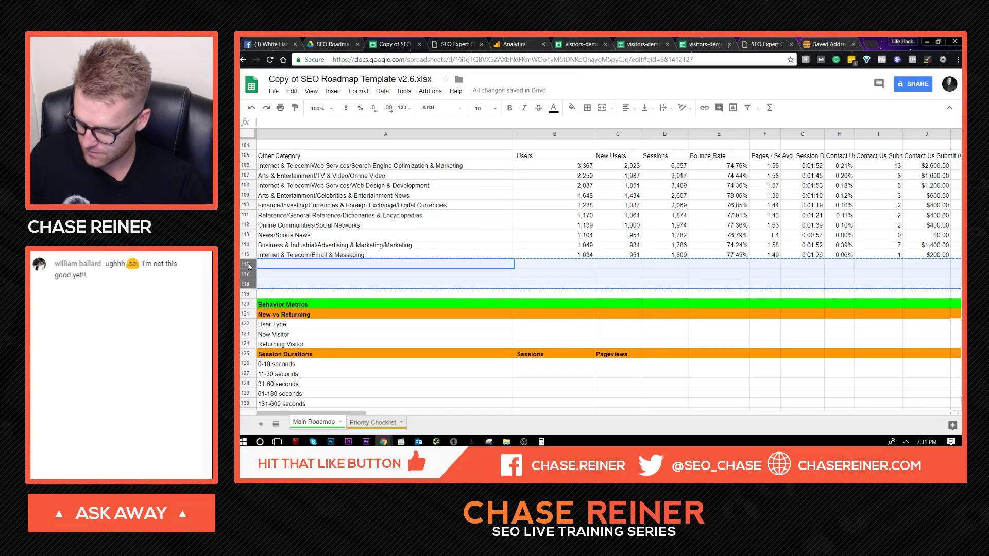
key(ctrl+v)
click(245, 255)
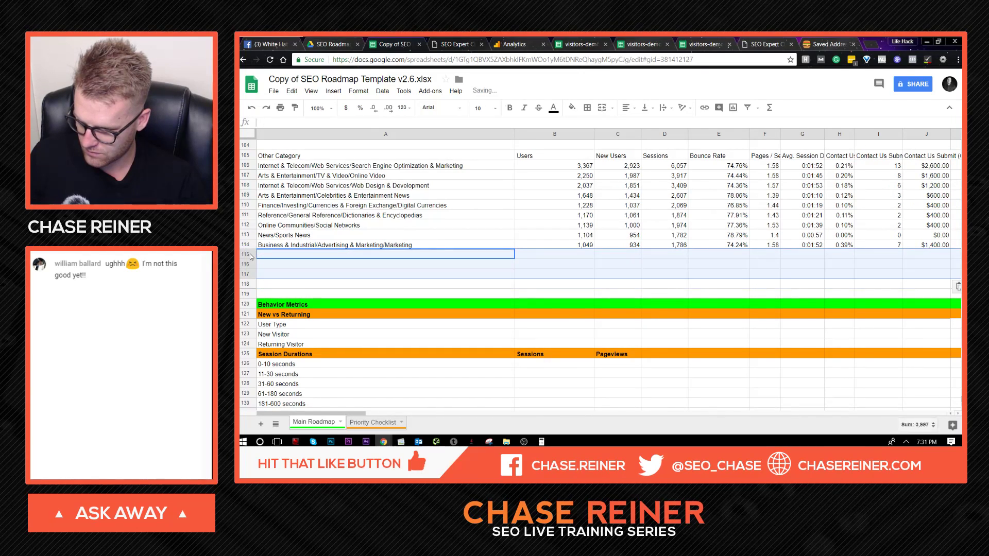
Step: Insert two blank rows below row 118, above the Behavior Metrics header
click(246, 274)
shift+click(249, 296)
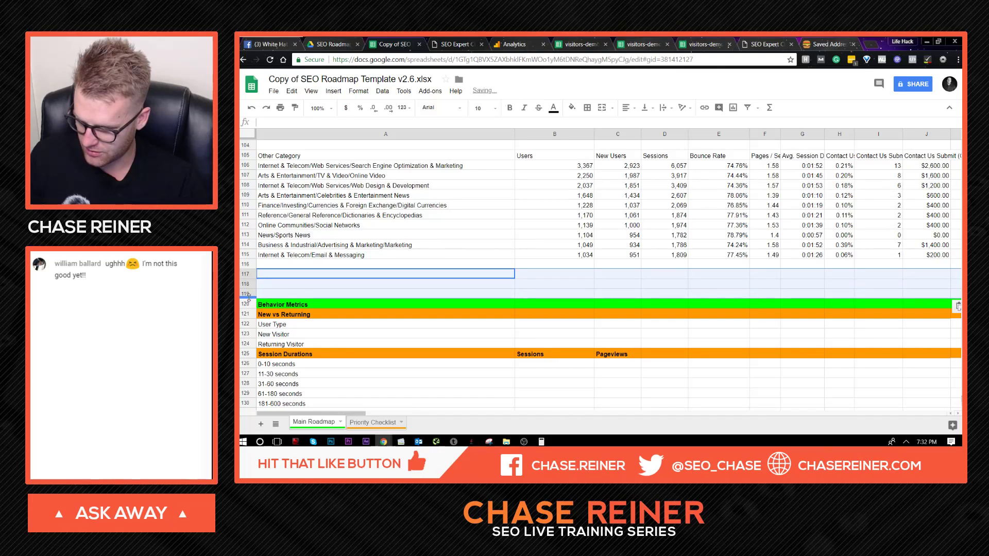
click(259, 288)
right_click(260, 288)
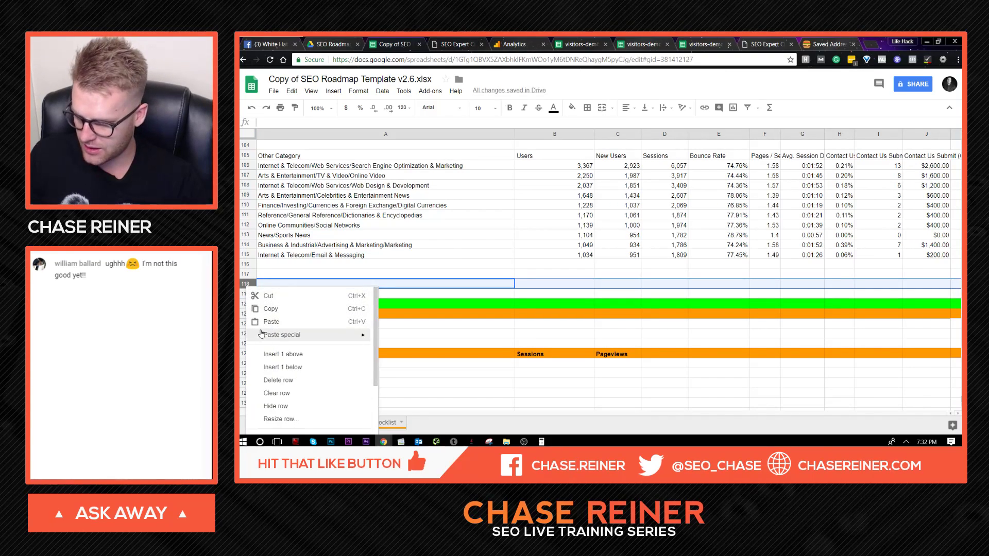
click(289, 361)
right_click(280, 291)
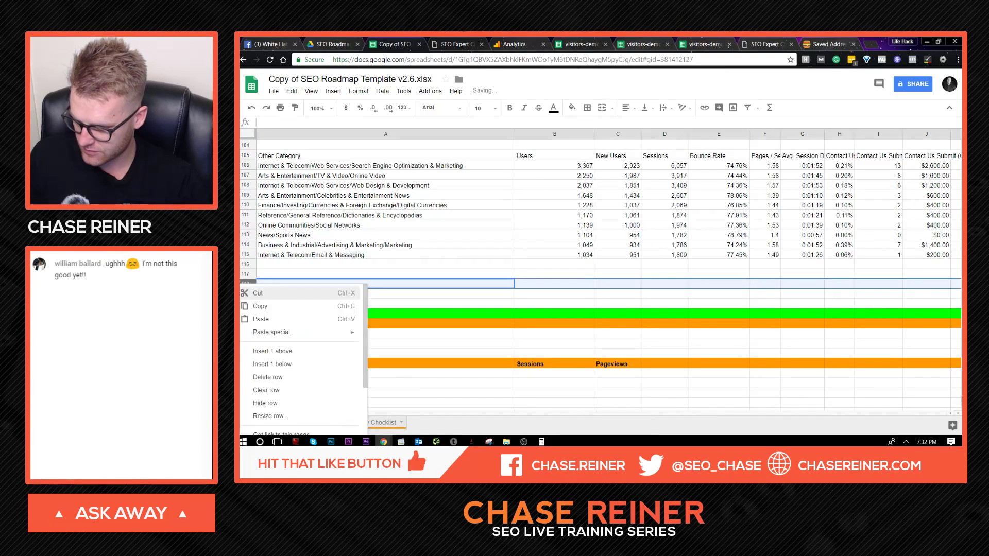
click(278, 365)
Step: Try to paste the copied blank rows 116–121 into the roadmap starting at row 118
drag(251, 315, 251, 265)
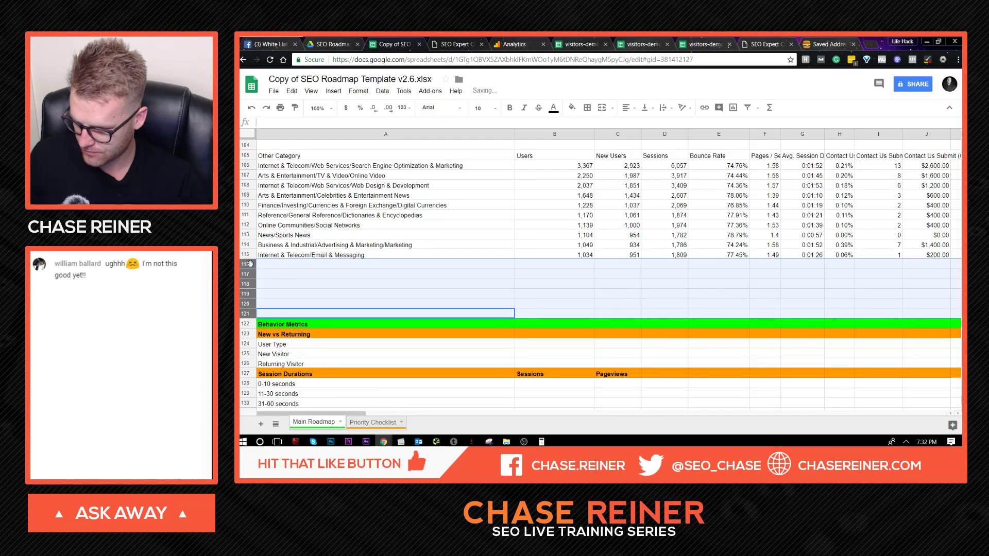
key(ctrl+c)
click(249, 279)
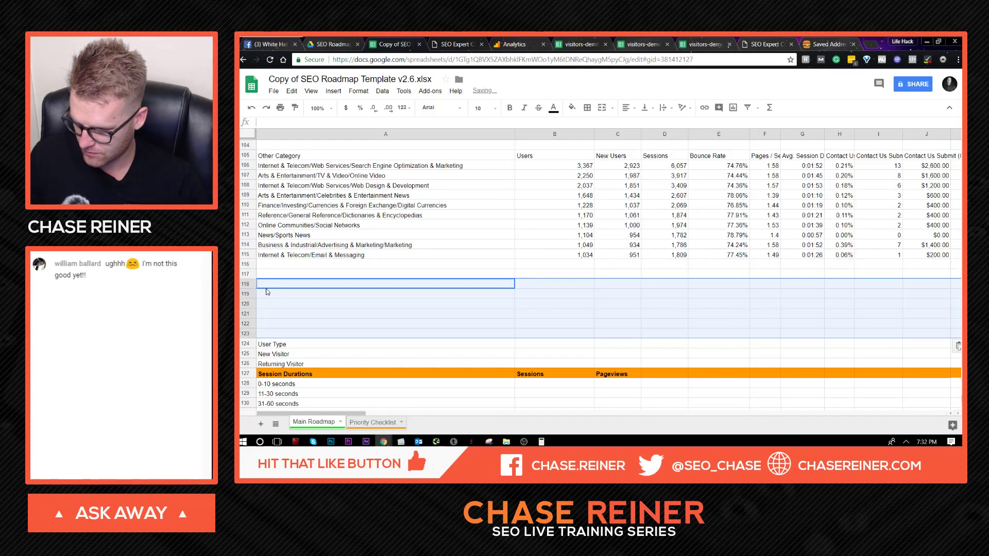
double_click(283, 275)
right_click(286, 275)
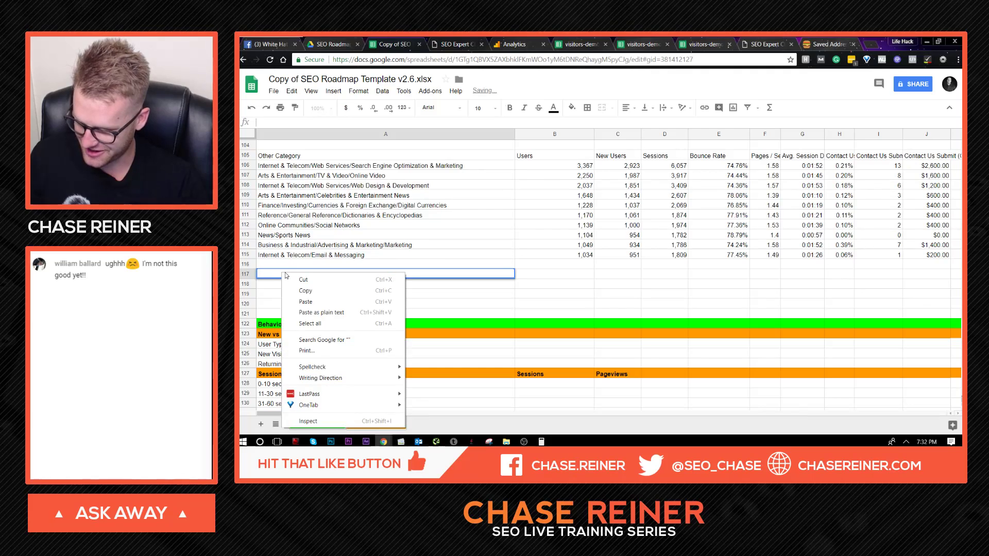
key(Escape)
click(268, 268)
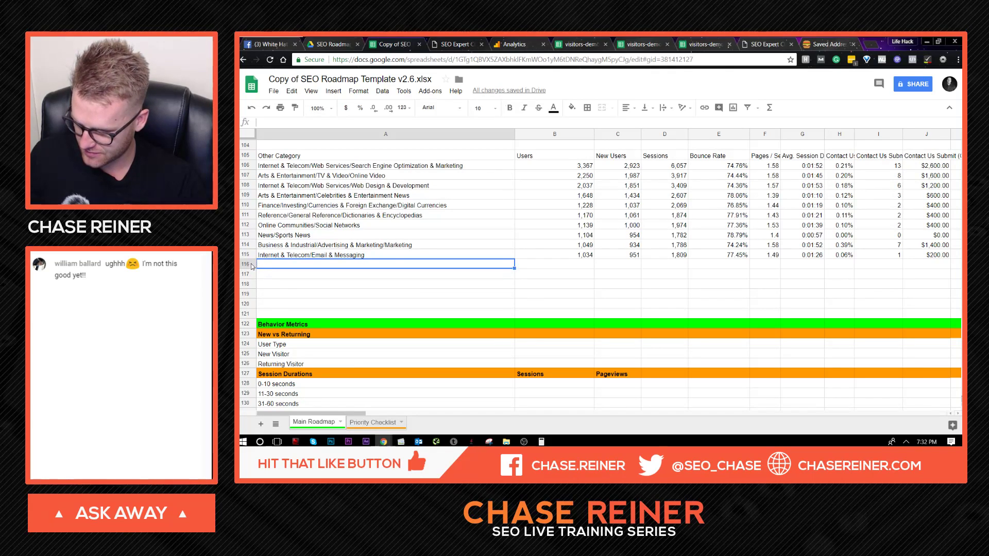
Step: Insert one blank row below row 116 and another below row 119 of the roadmap
click(252, 265)
right_click(247, 264)
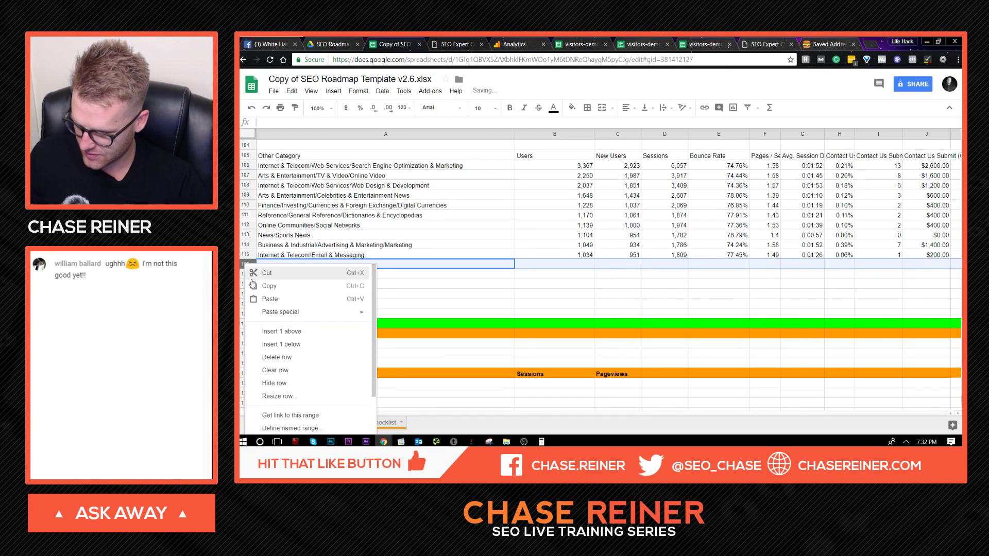
click(282, 345)
right_click(250, 294)
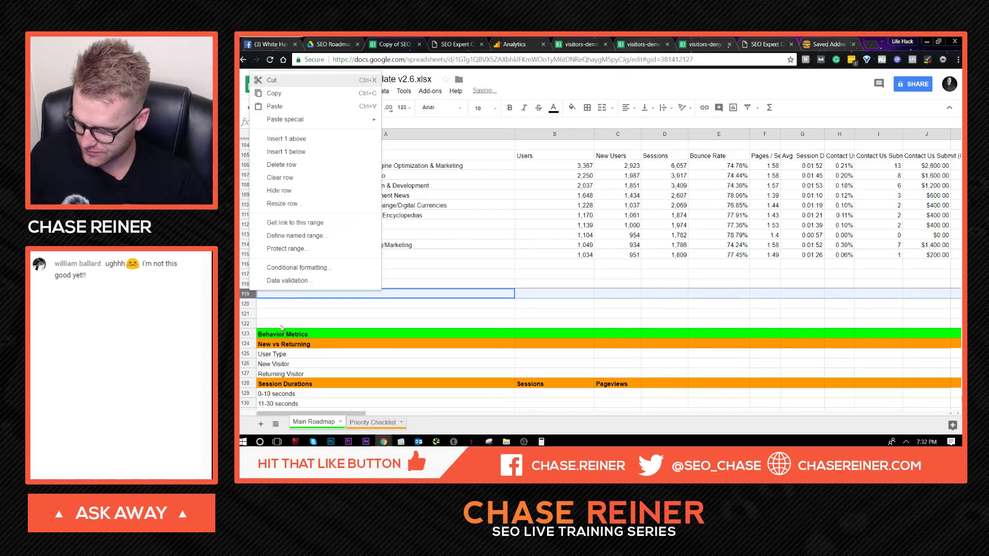
click(291, 153)
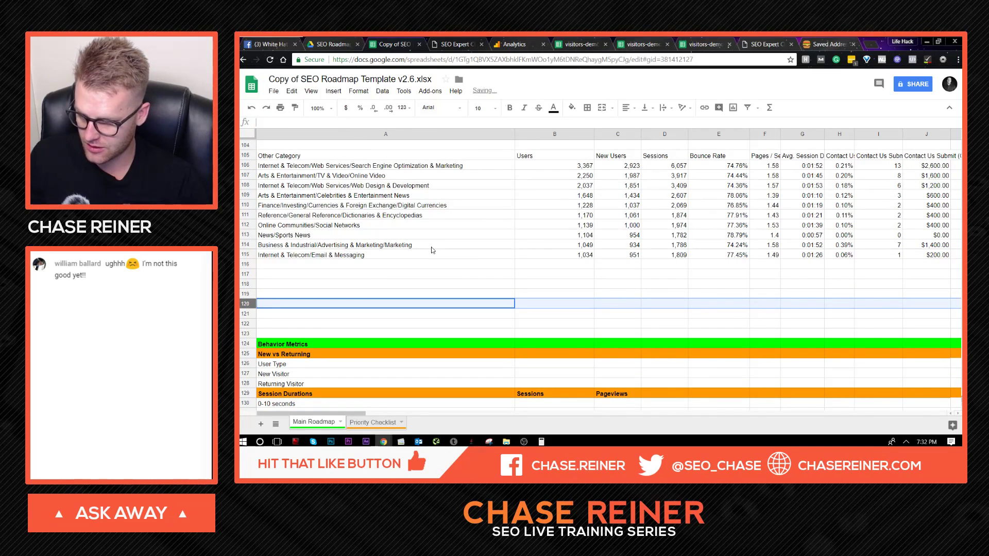
Step: Switch to Google Analytics, open the Geo Language report and look over its metrics by language
drag(289, 363, 289, 384)
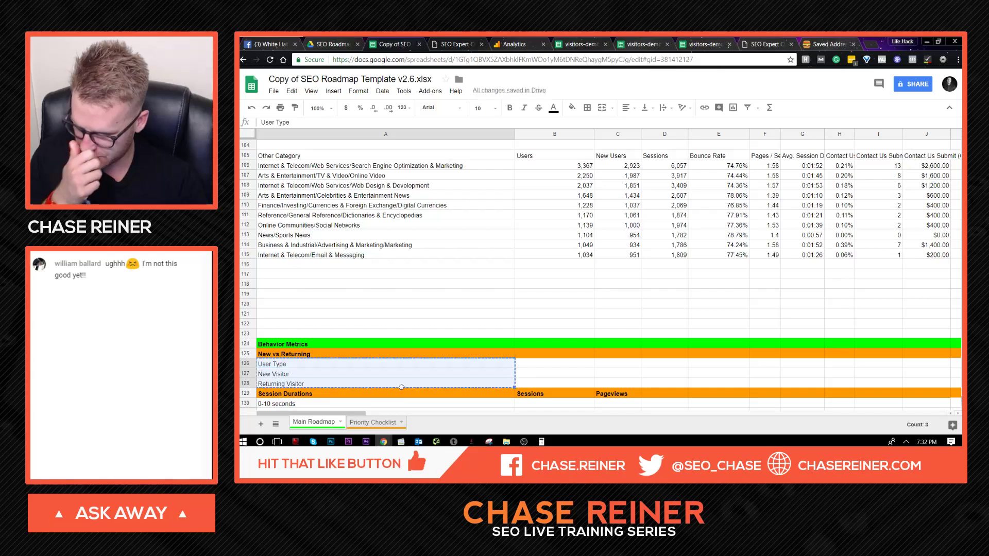
click(532, 45)
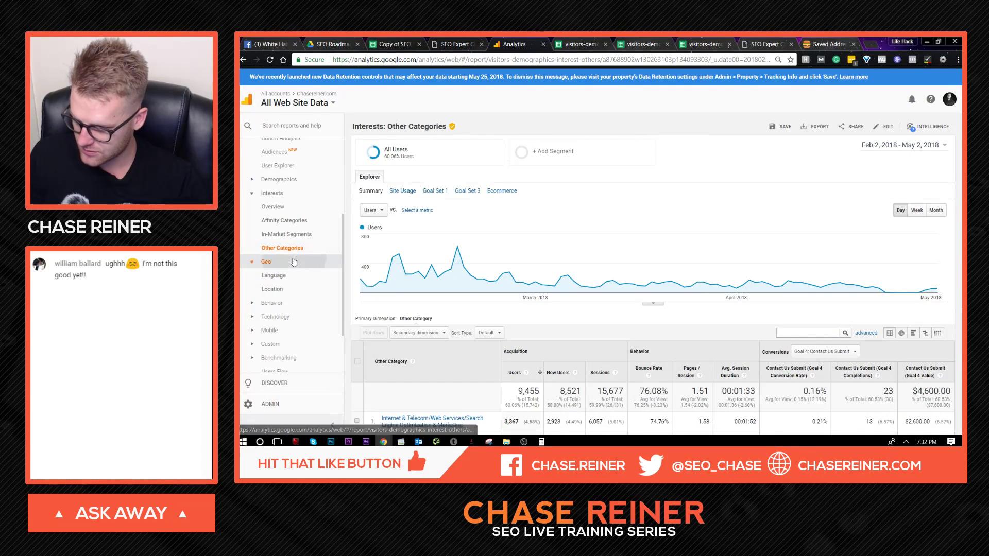
click(266, 262)
click(298, 276)
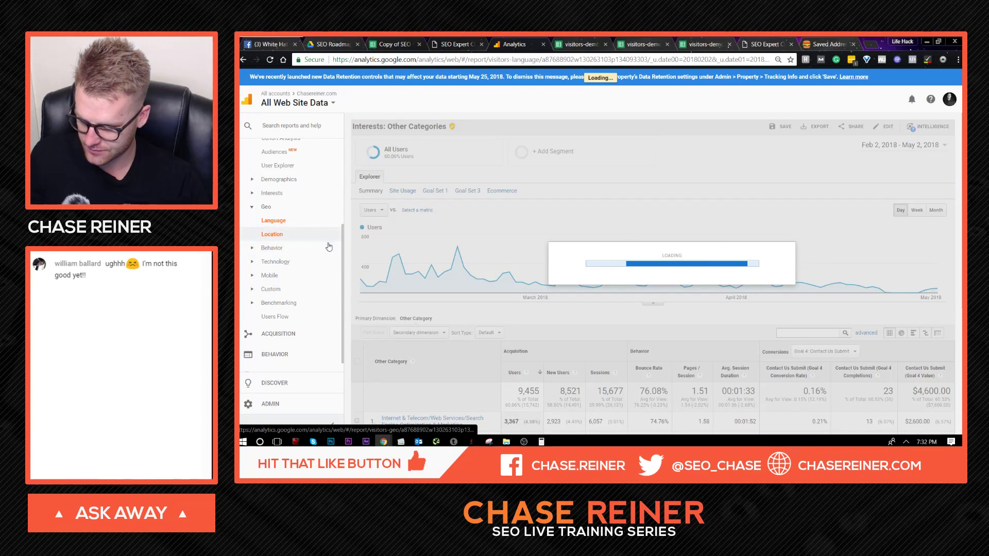
scroll(452, 306, down, 3)
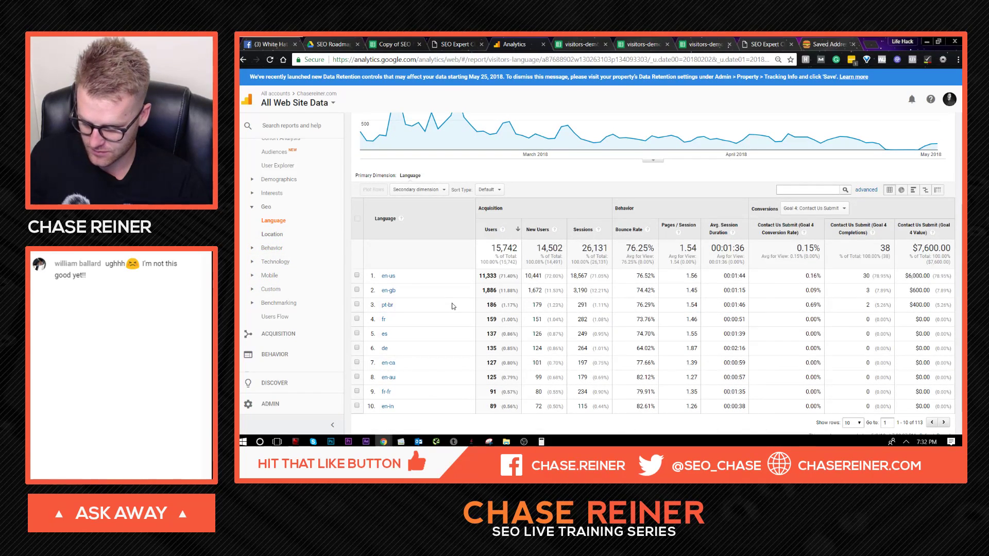
scroll(453, 306, up, 3)
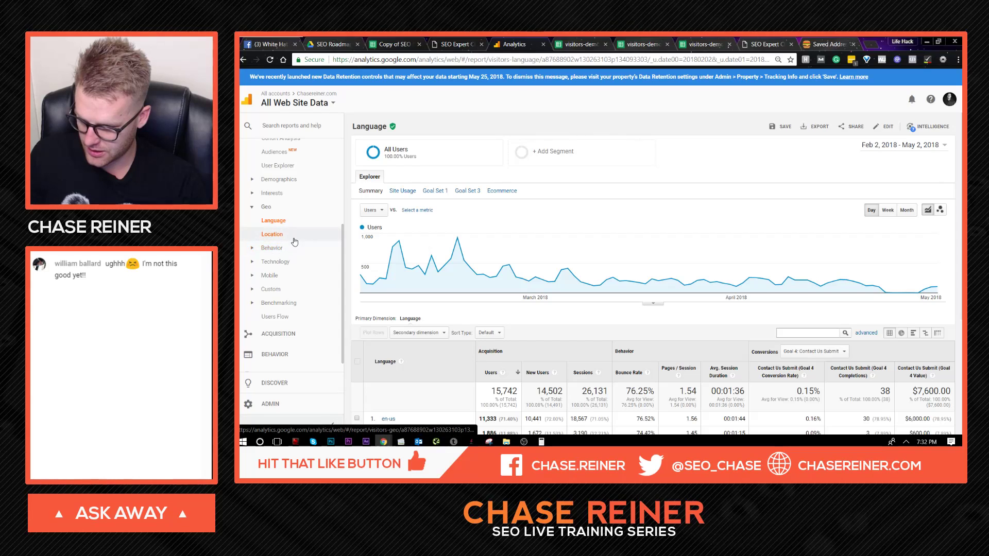
scroll(403, 264, down, 3)
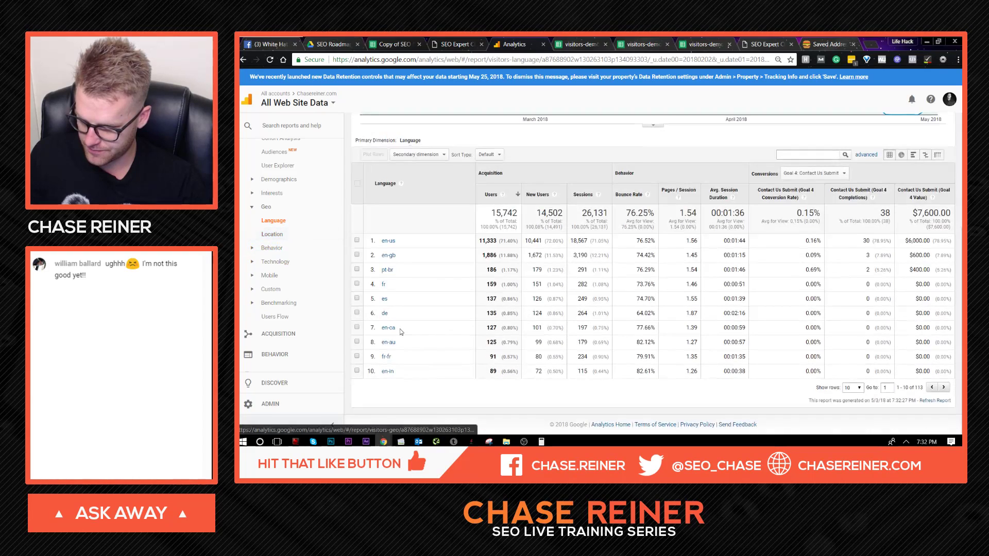
Step: Drill into the en-gb language, search Google for that code in a separate tab, and return to the Analytics report
click(389, 256)
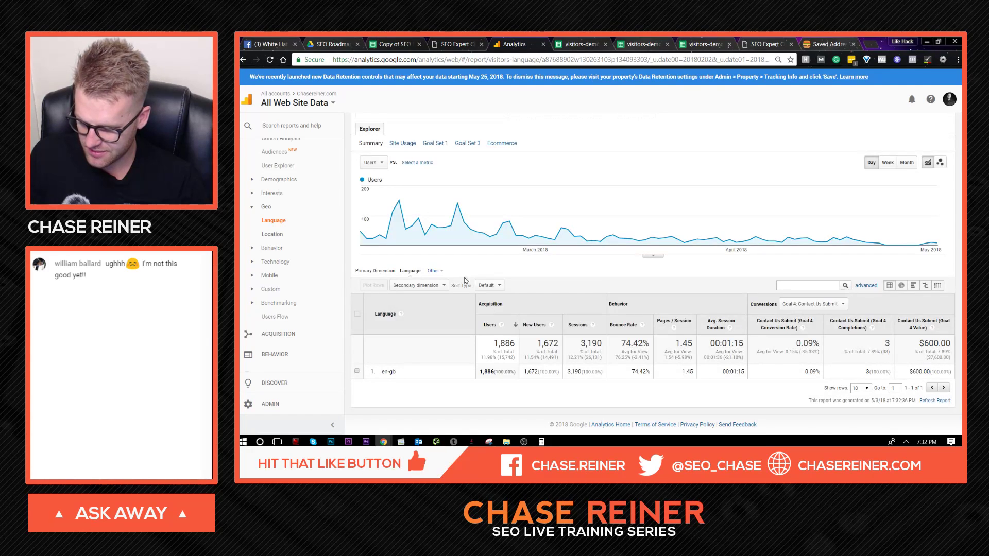
drag(387, 381, 380, 380)
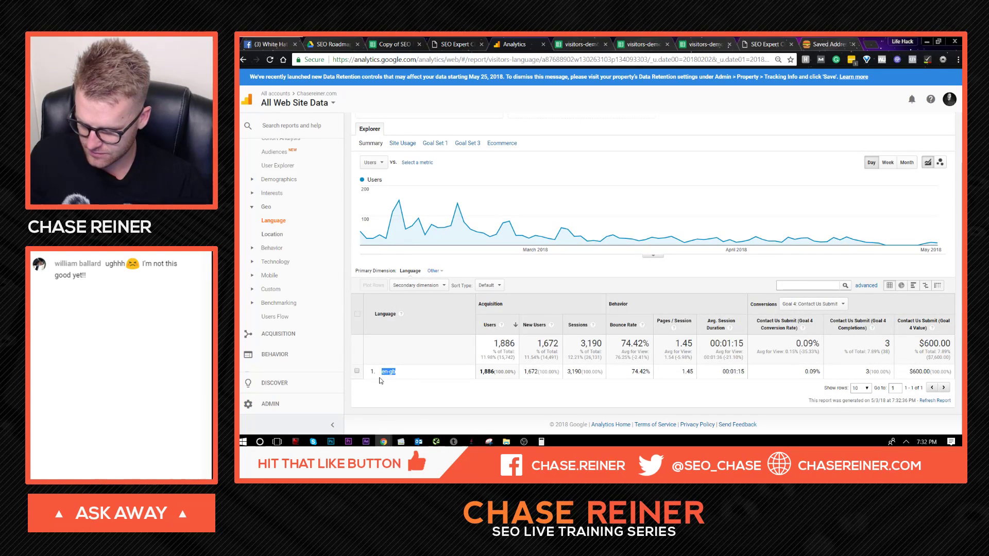
click(867, 40)
key(ctrl+v)
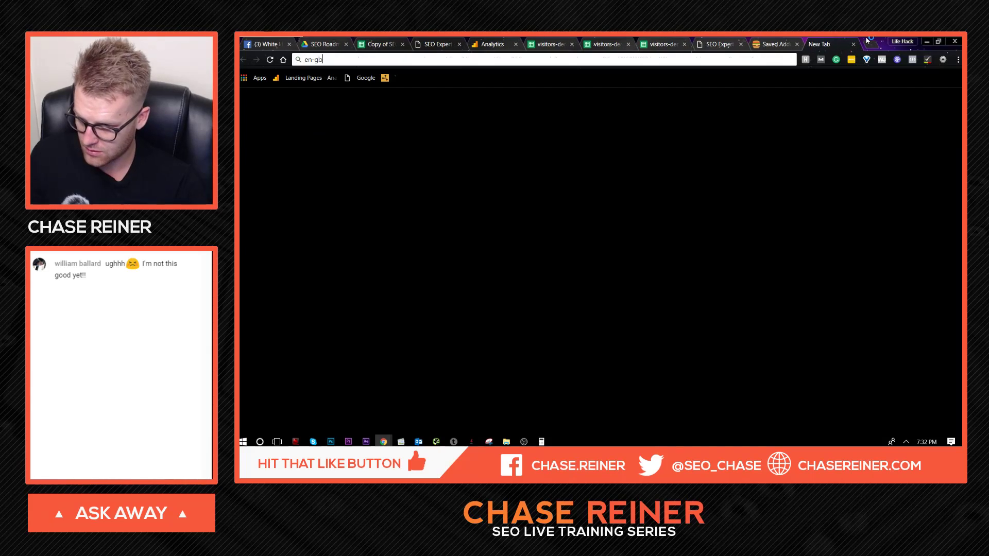
key(Return)
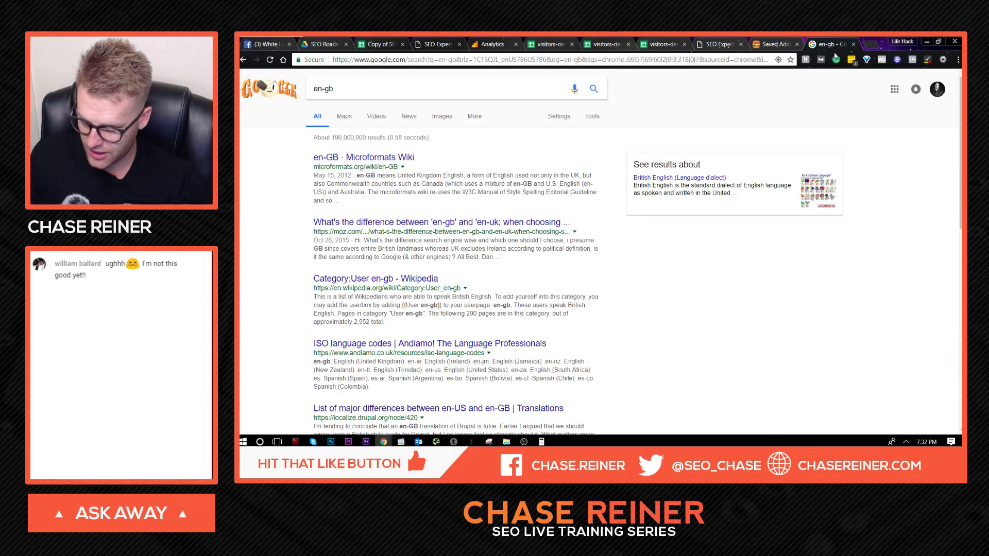
click(854, 45)
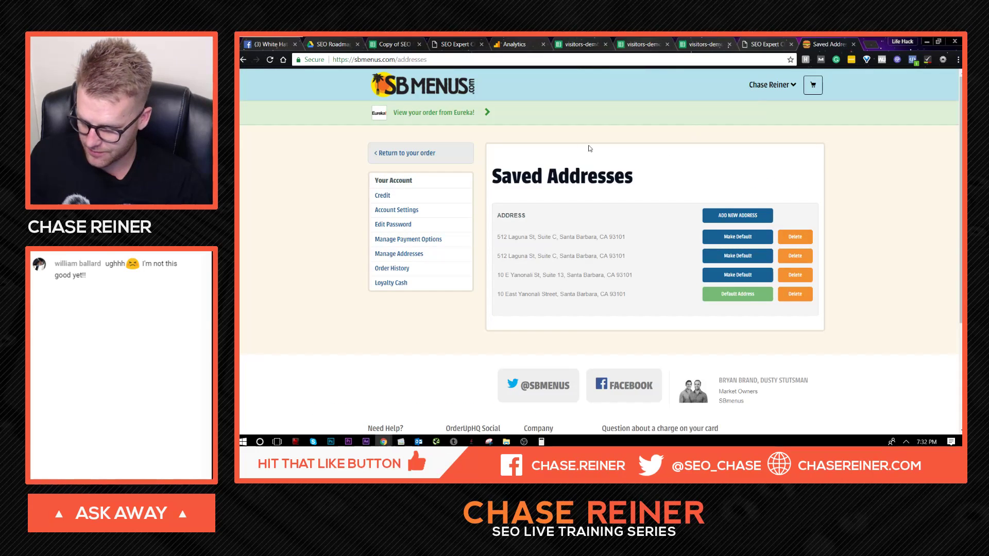
click(716, 43)
click(514, 44)
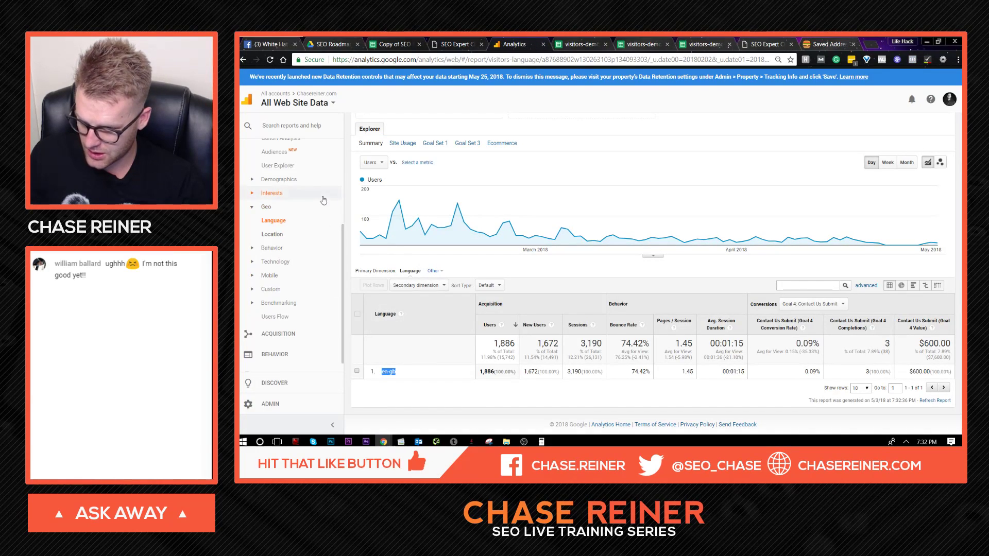
Step: Open the Geo Location report, review its countries, and export it to Google Sheets by importing the data
scroll(324, 200, up, 2)
click(272, 281)
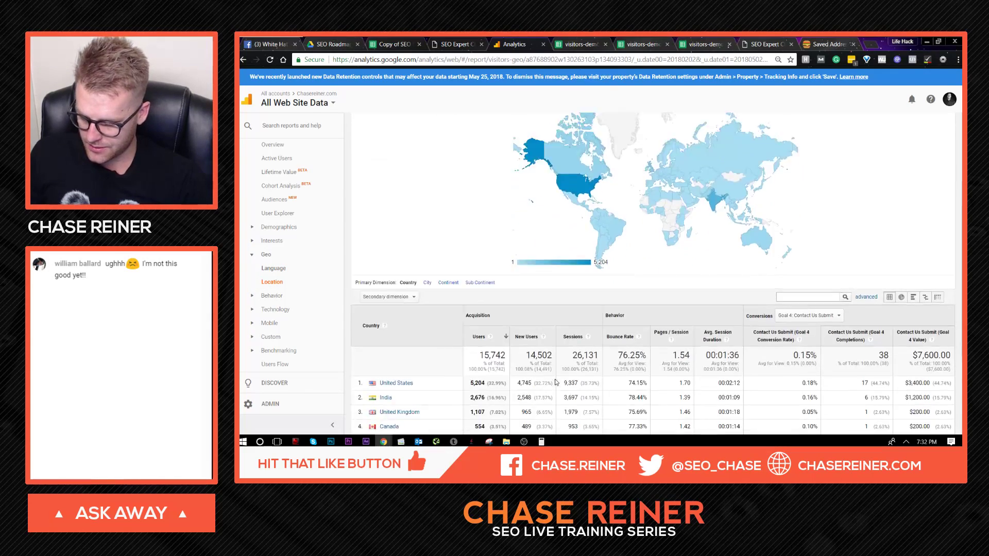
scroll(556, 381, down, 2)
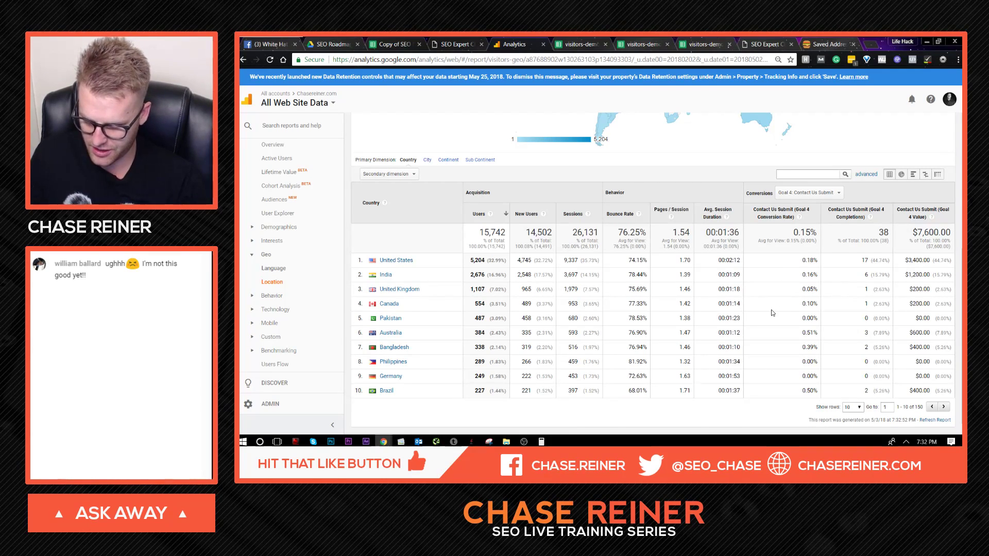
scroll(772, 309, up, 4)
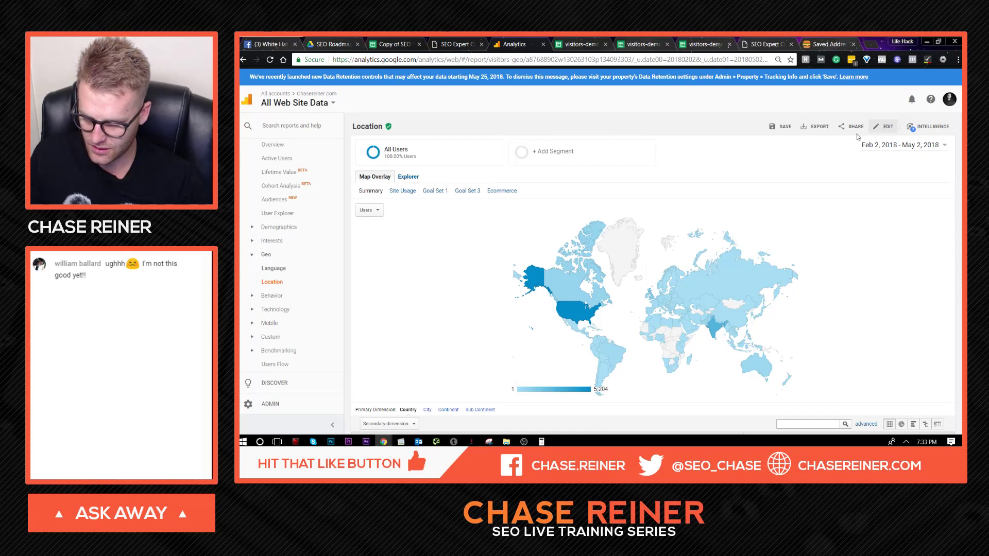
click(816, 127)
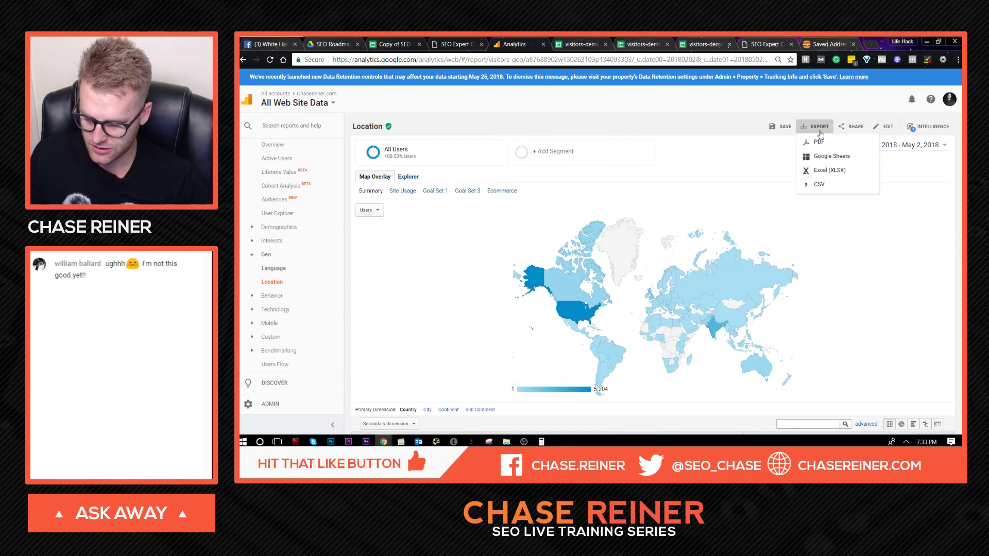
click(831, 156)
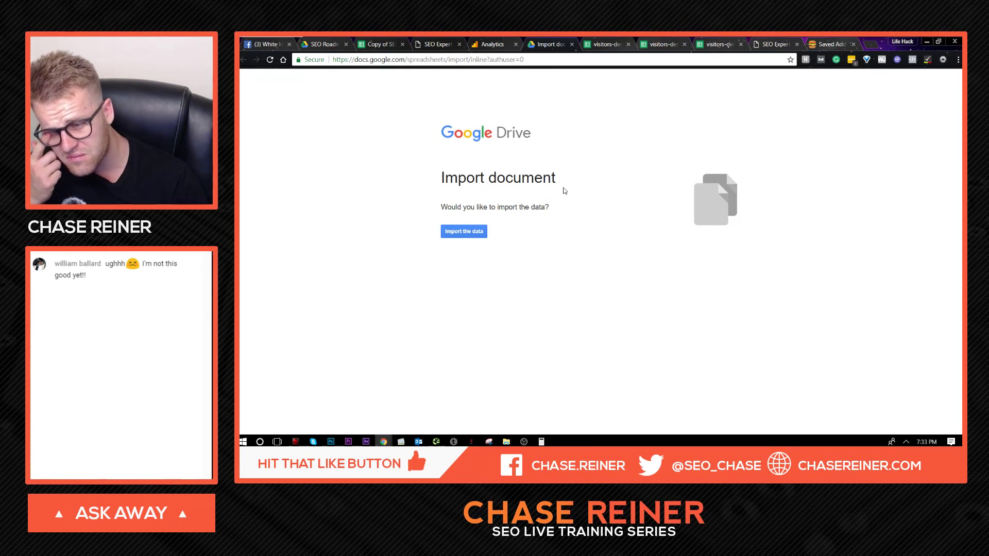
click(469, 233)
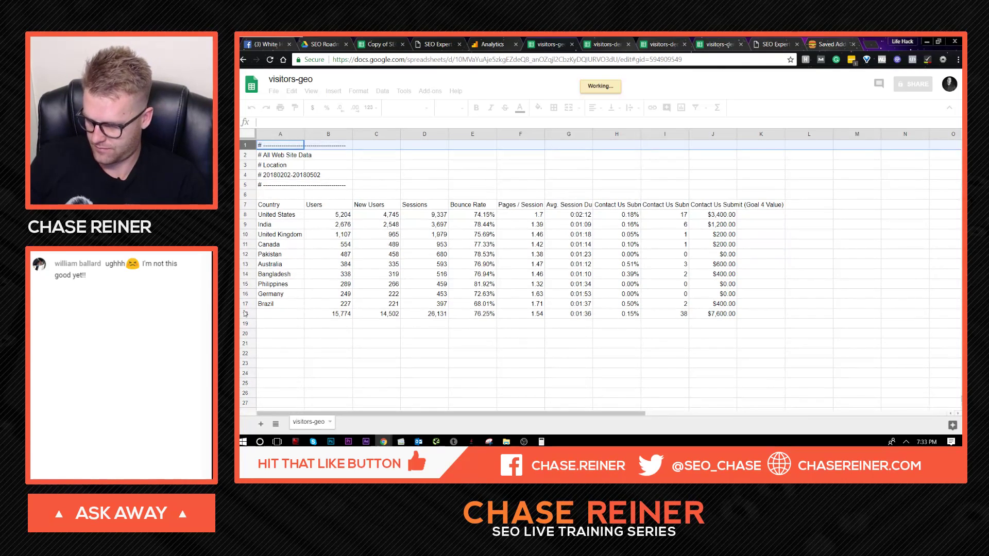
Step: Insert one blank row above row 117 of the roadmap and try to paste the exported Location report from there
click(380, 44)
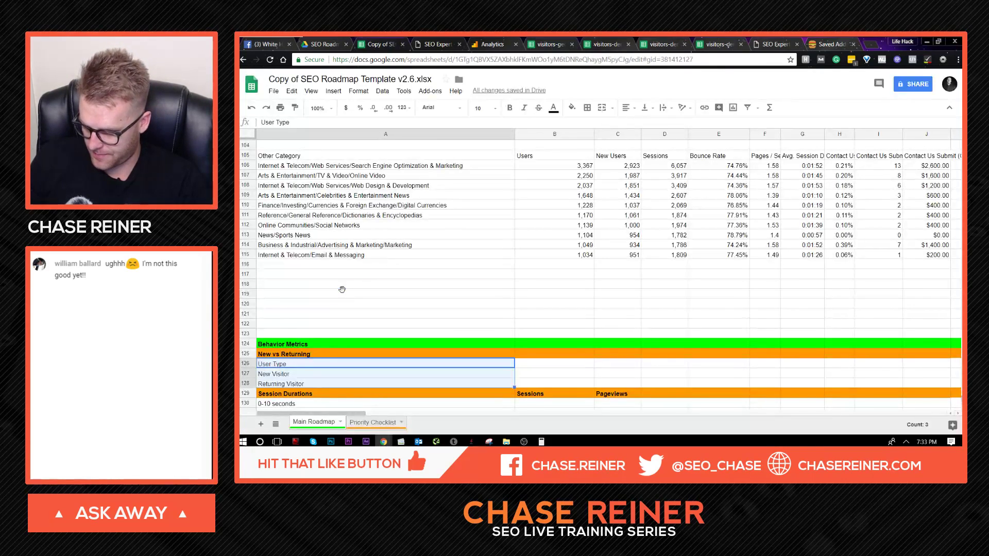
click(243, 273)
right_click(244, 273)
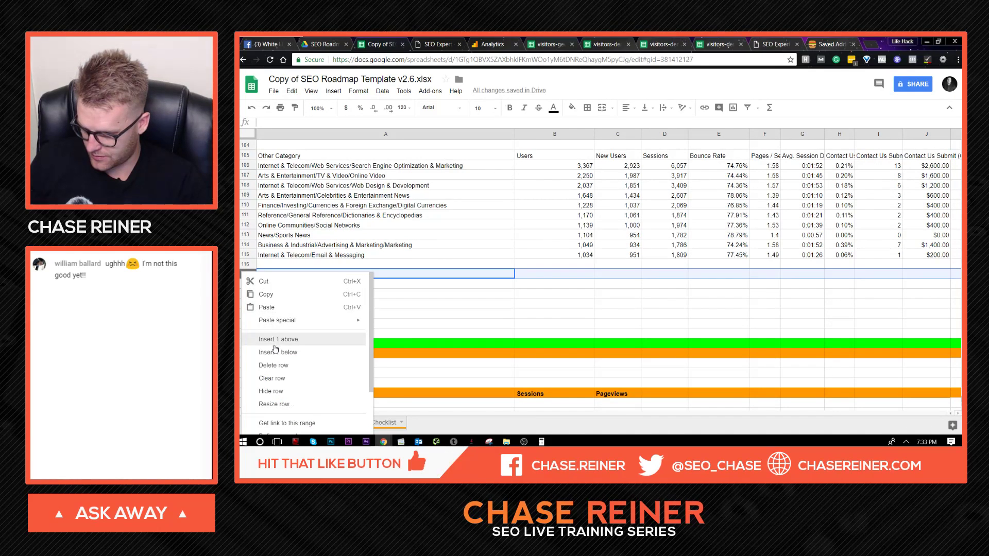
click(275, 336)
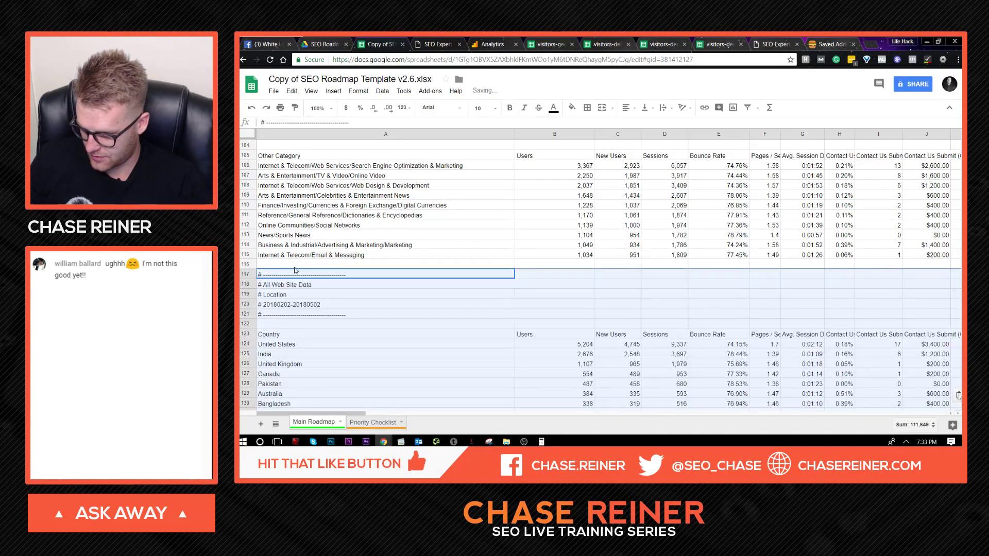
Step: Undo the pasted Location report and insert seven blank rows around rows 117 to 119, above the Behavior Metrics section
click(245, 274)
right_click(245, 274)
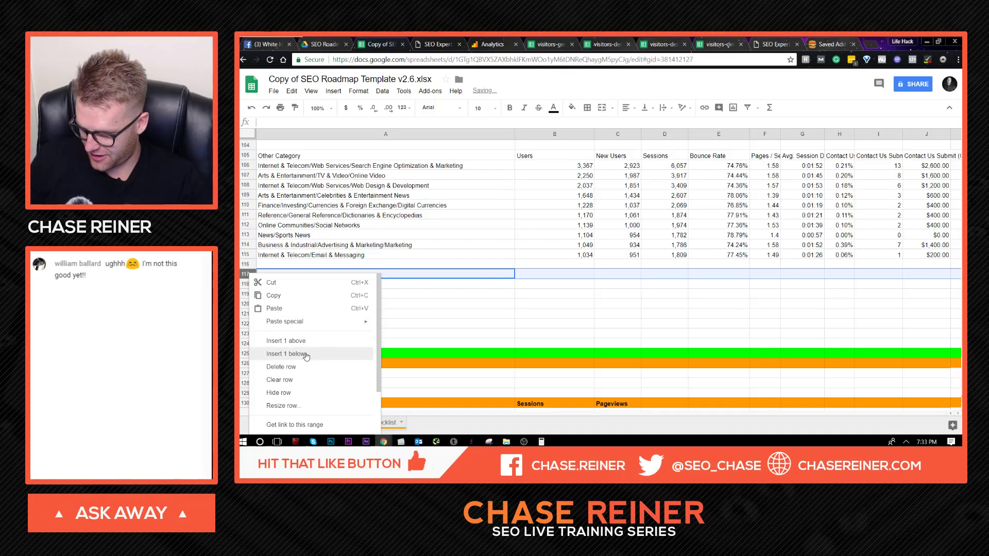
click(298, 354)
right_click(245, 283)
click(297, 360)
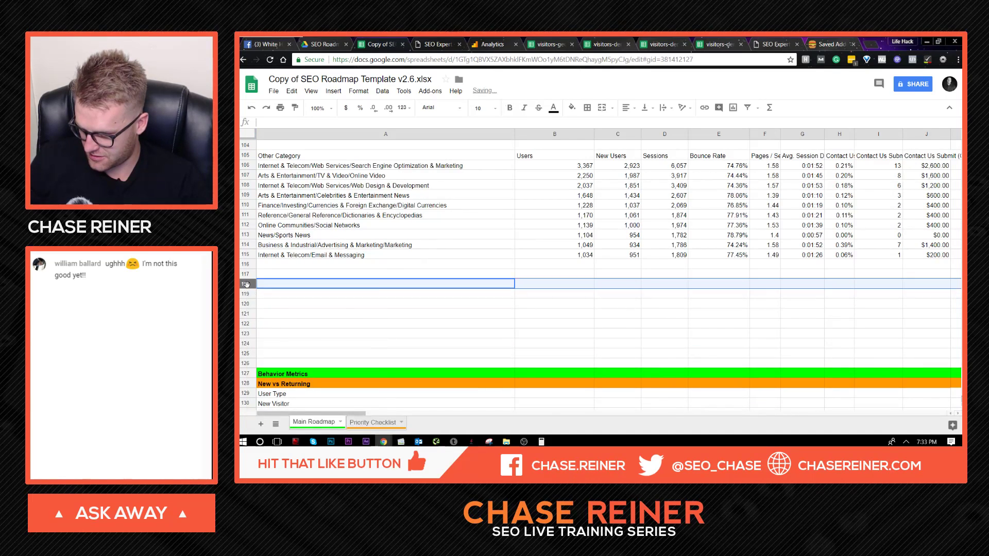
right_click(246, 284)
click(298, 360)
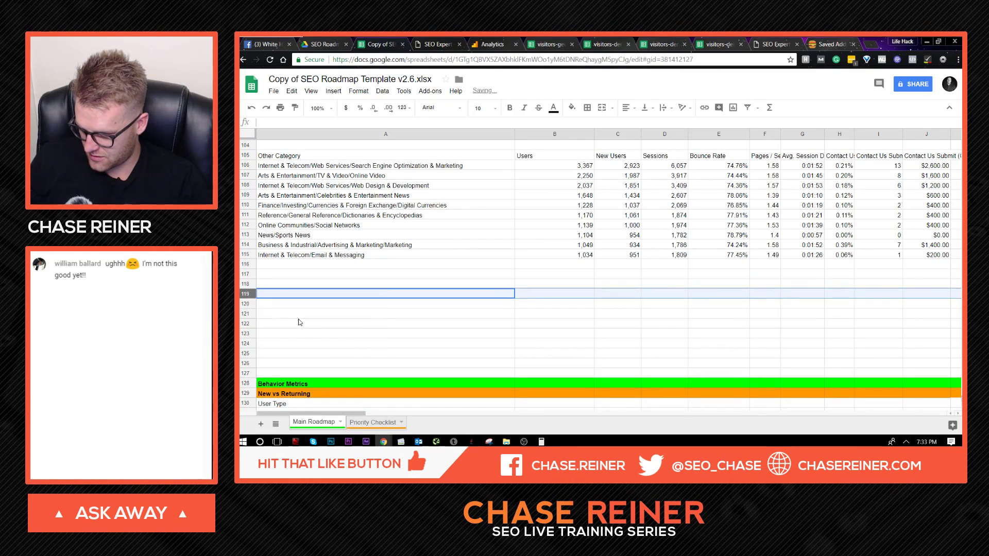
right_click(250, 284)
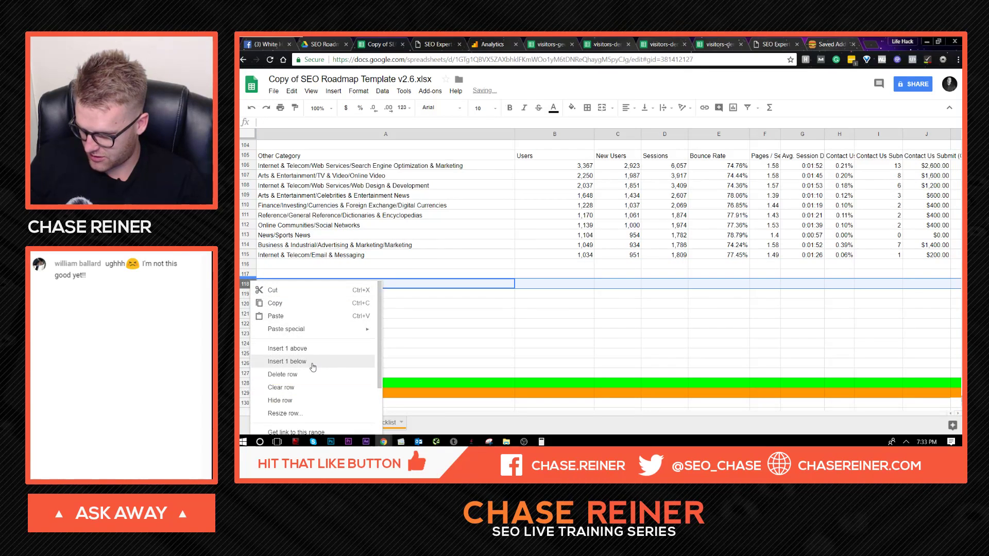
click(298, 361)
right_click(246, 293)
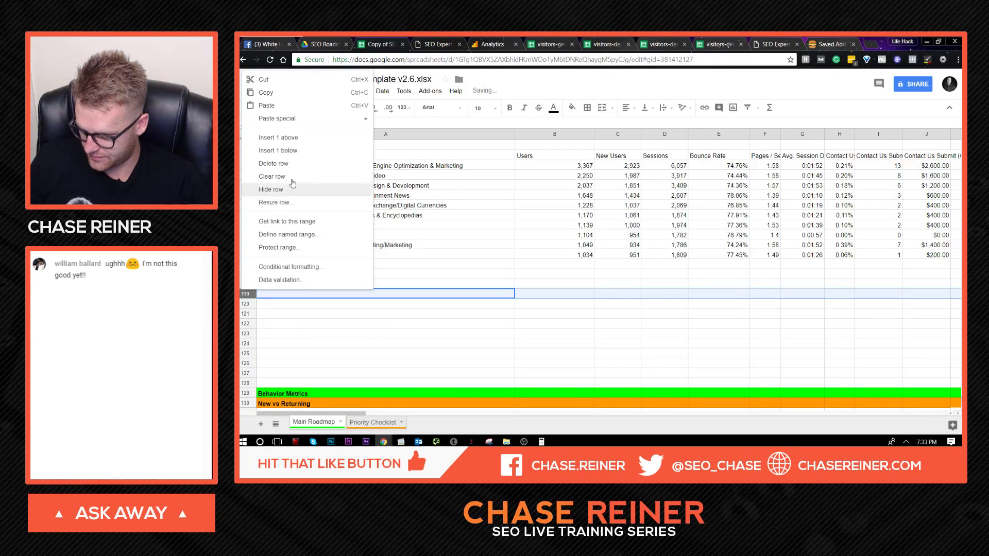
click(298, 151)
right_click(252, 275)
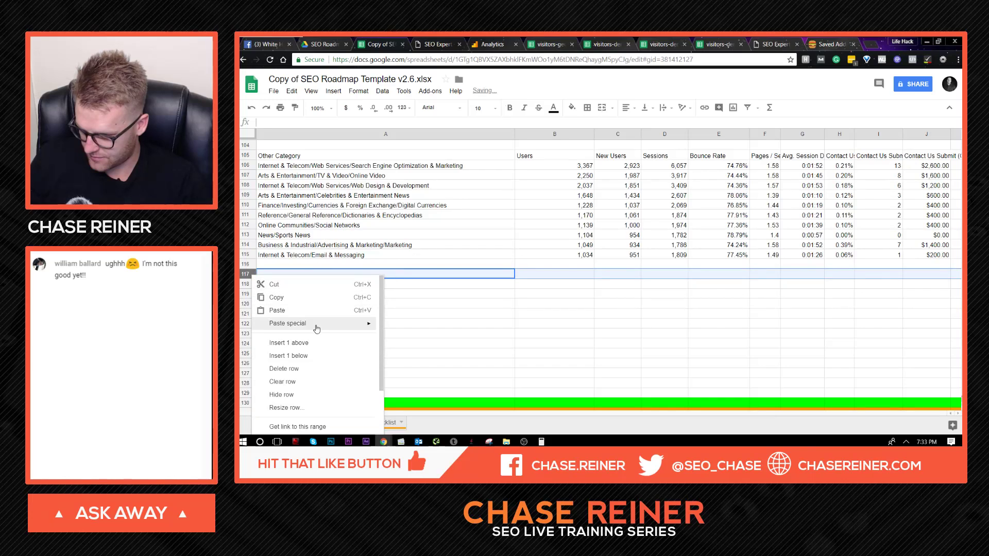
click(315, 343)
right_click(245, 283)
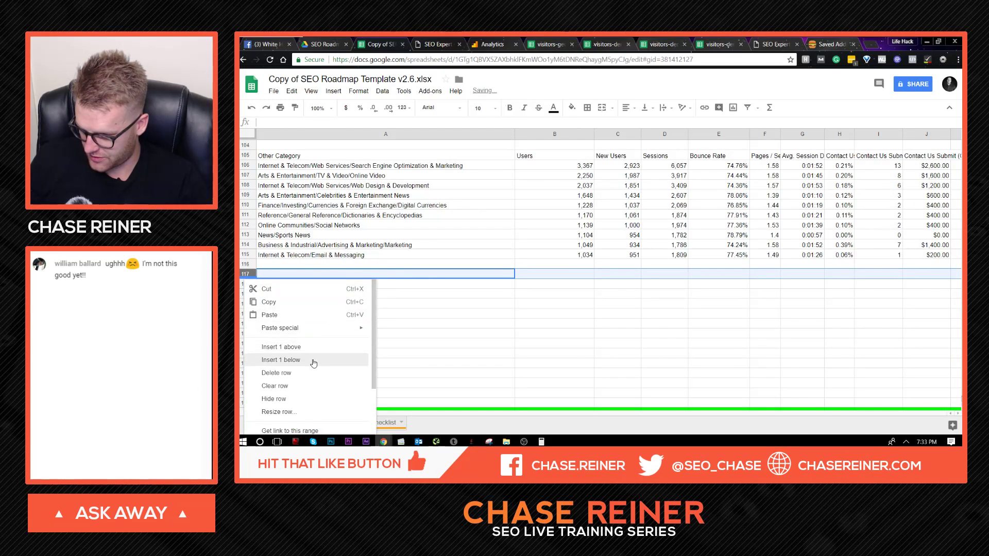
click(329, 362)
Step: Try to paste the exported Location report from row 116 and undo the paste
click(256, 266)
key(ctrl+v)
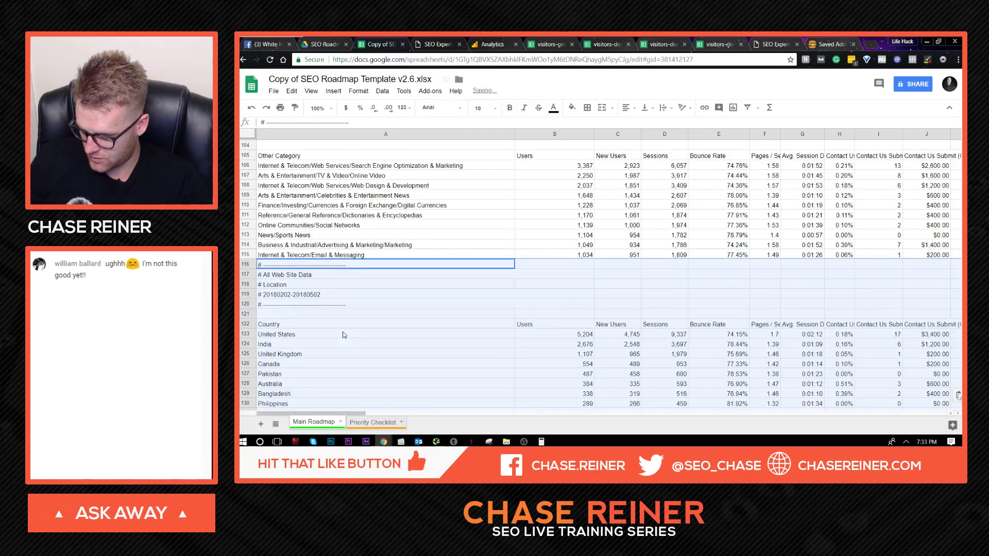
scroll(350, 350, down, 3)
key(ctrl+z)
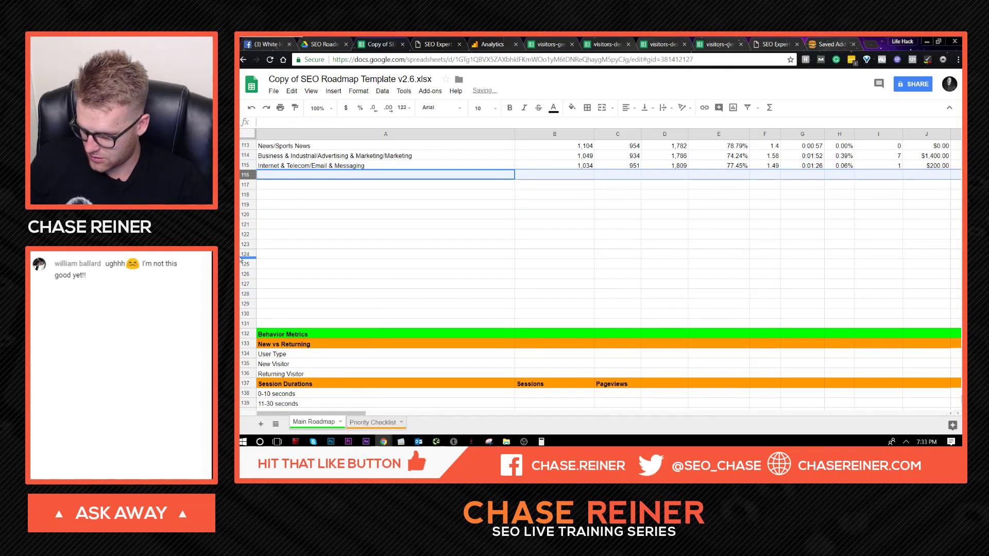
Step: Insert three more blank rows around rows 123 and 124, and paste the exported Location report from row 116
right_click(246, 246)
click(294, 314)
right_click(260, 255)
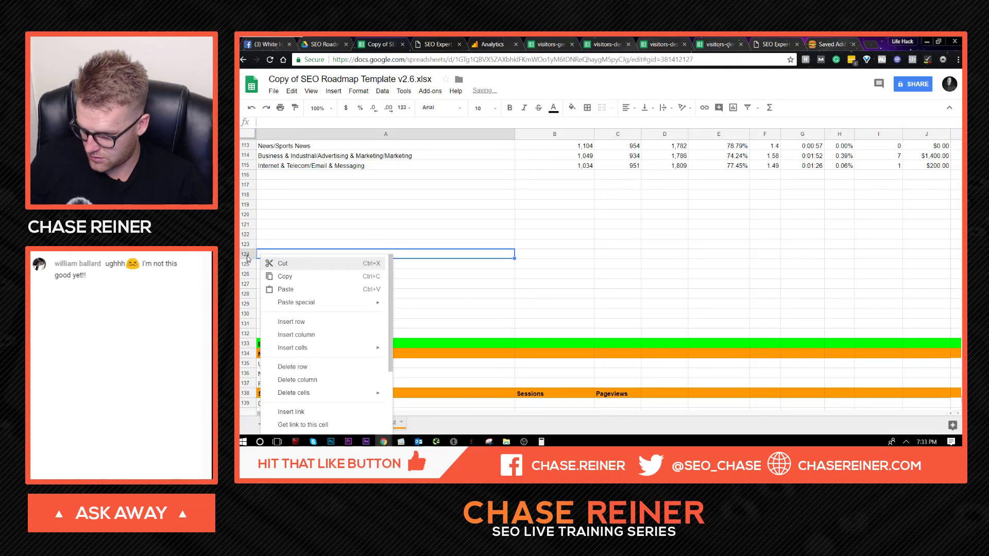
right_click(246, 256)
click(290, 324)
right_click(247, 246)
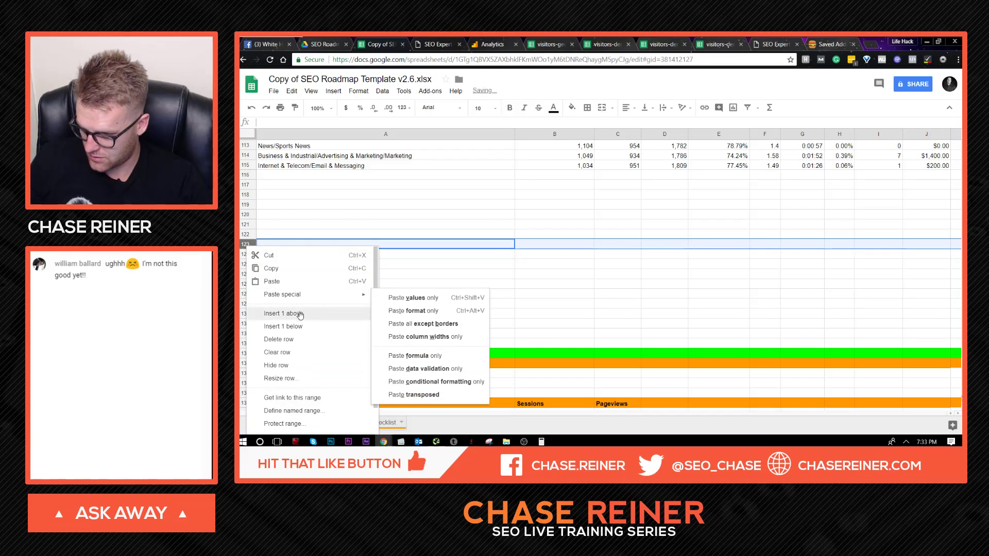
click(283, 314)
key(ctrl+v)
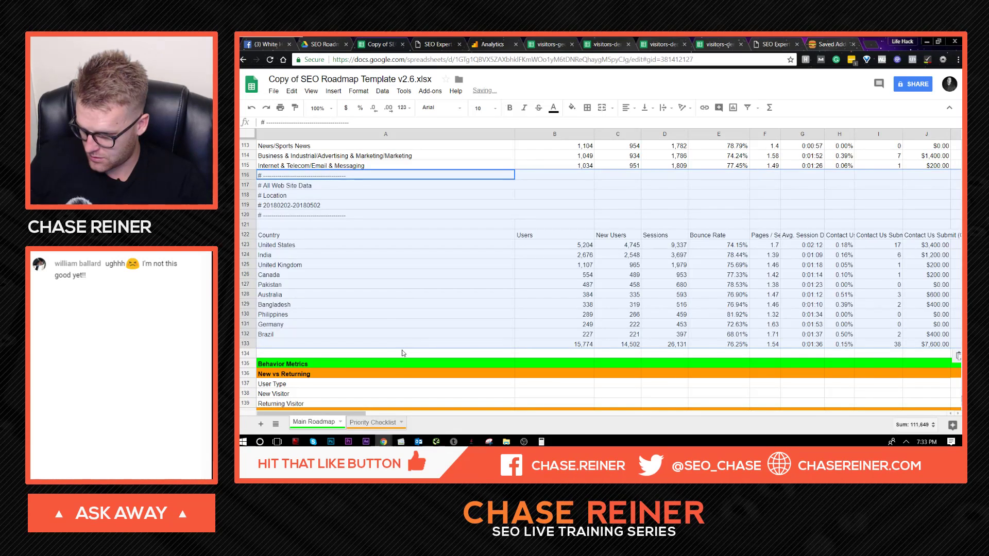
Step: Go to the roadmap's New vs Returning section, switch to Google Analytics and open the Behavior report New vs Returning
click(329, 384)
scroll(394, 313, down, 3)
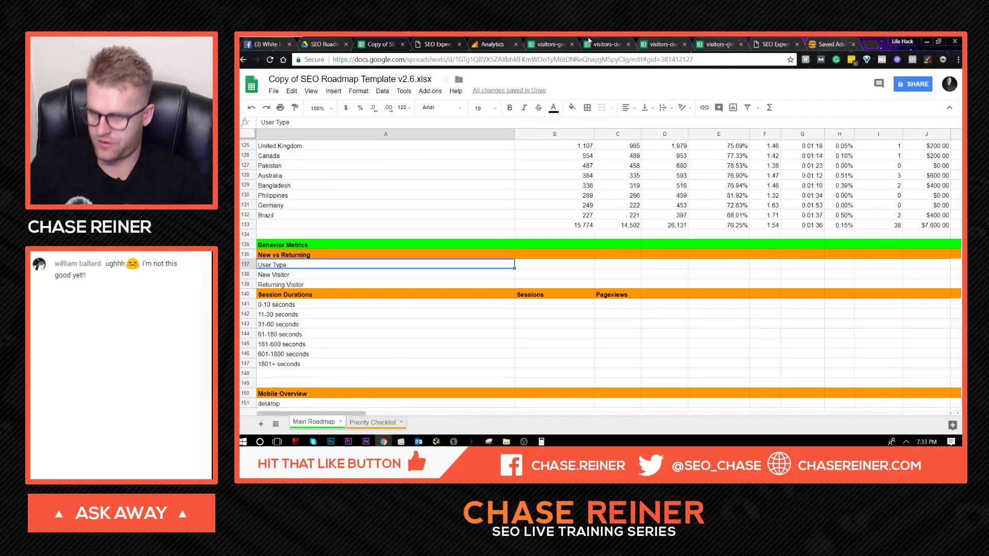
click(492, 44)
scroll(317, 263, down, 2)
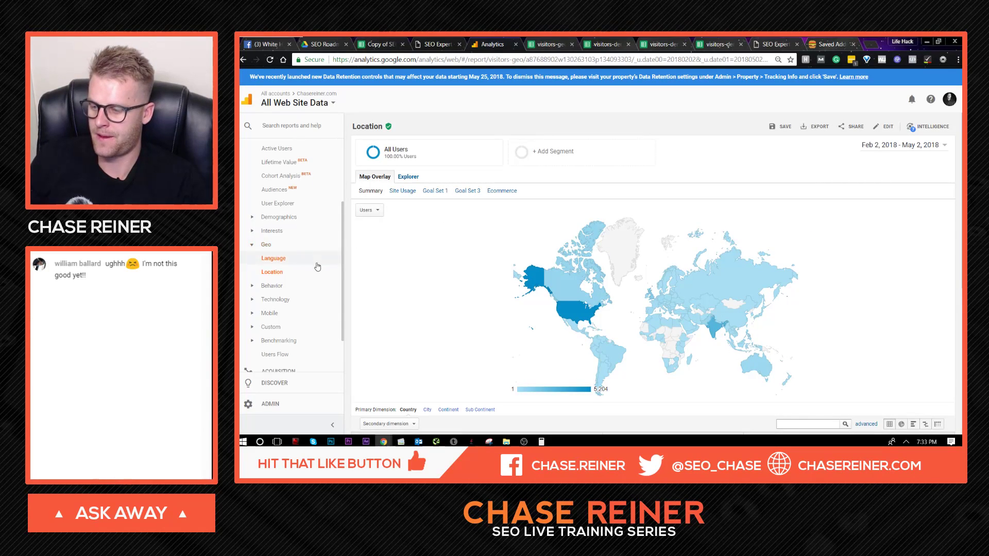
click(308, 248)
click(304, 261)
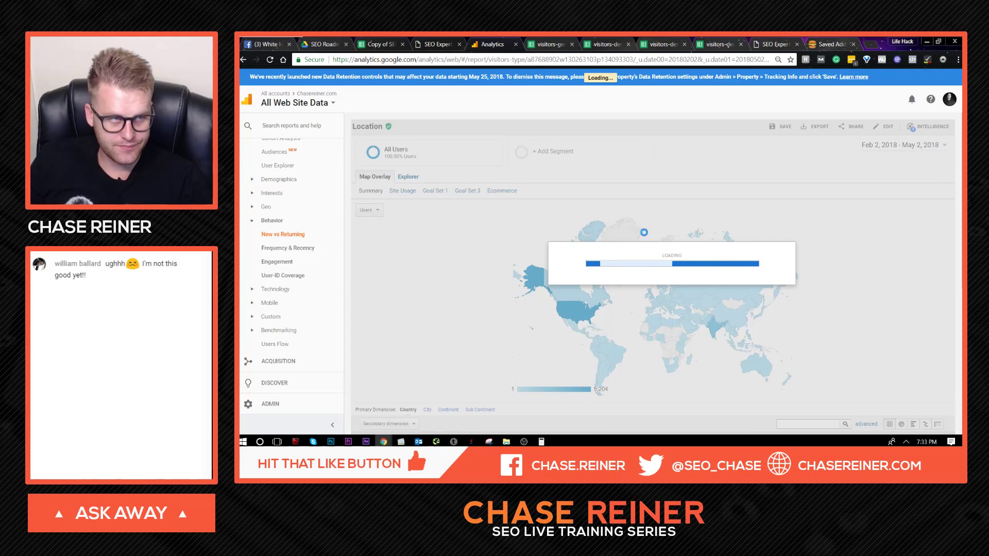
scroll(795, 210, down, 2)
scroll(796, 210, up, 2)
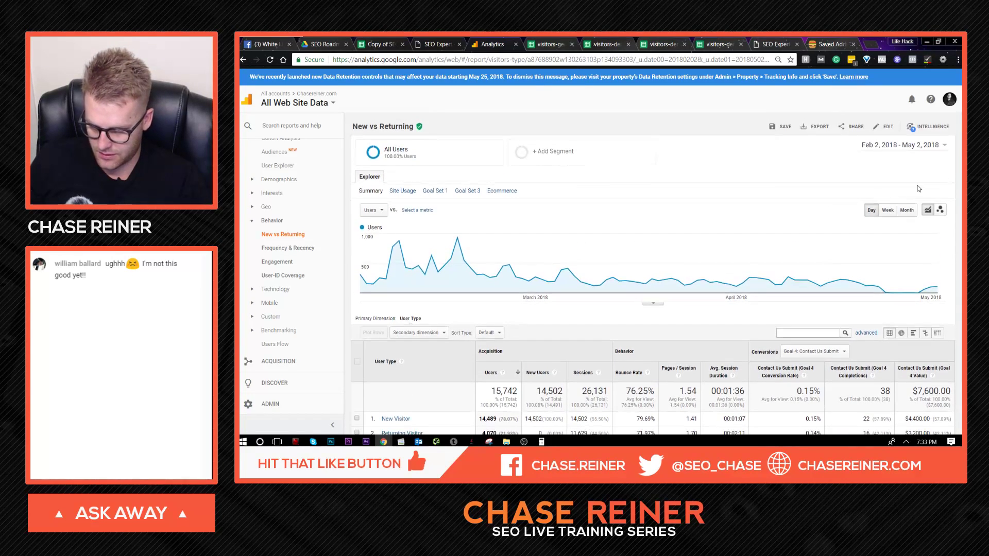
Step: Export the New vs Returning report to Google Sheets and import the data
click(816, 126)
click(820, 156)
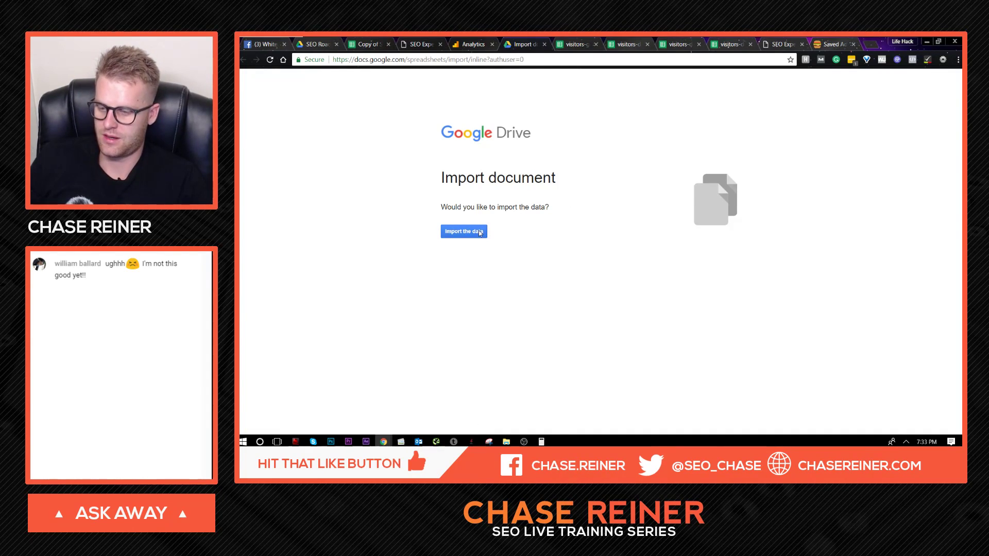
click(480, 233)
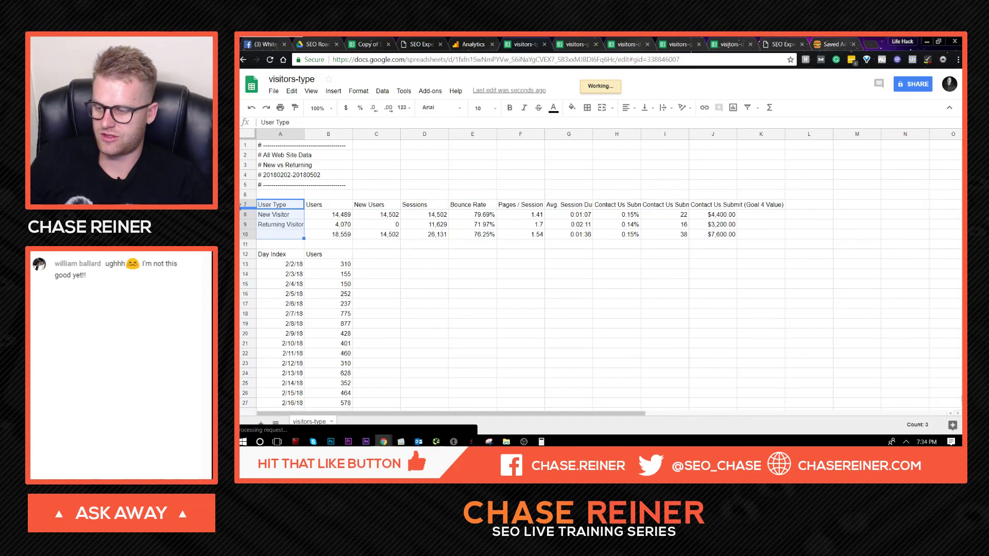
Step: Copy rows 7 to 10 of the visitors-type sheet and return to the SEO roadmap spreadsheet
shift+click(249, 223)
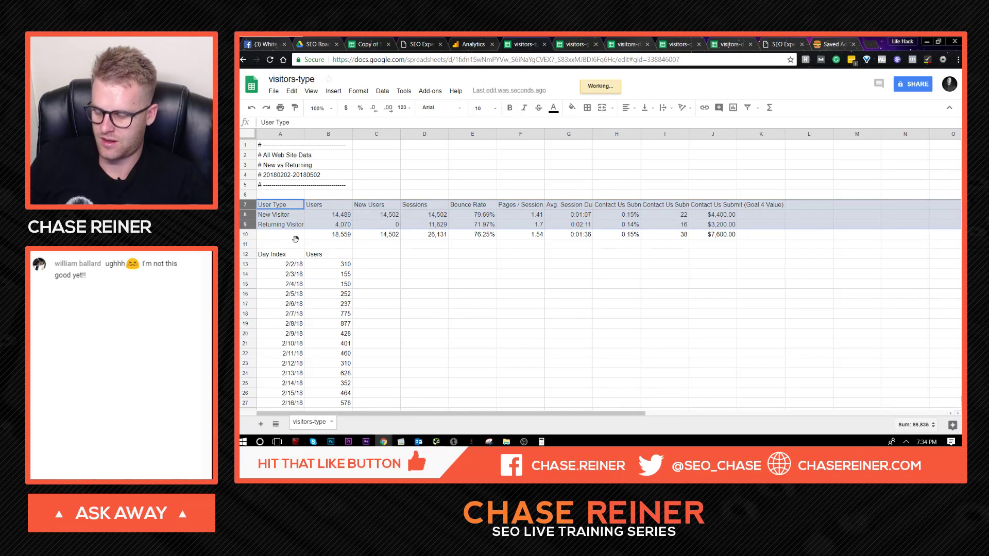
shift+click(246, 235)
key(ctrl+c)
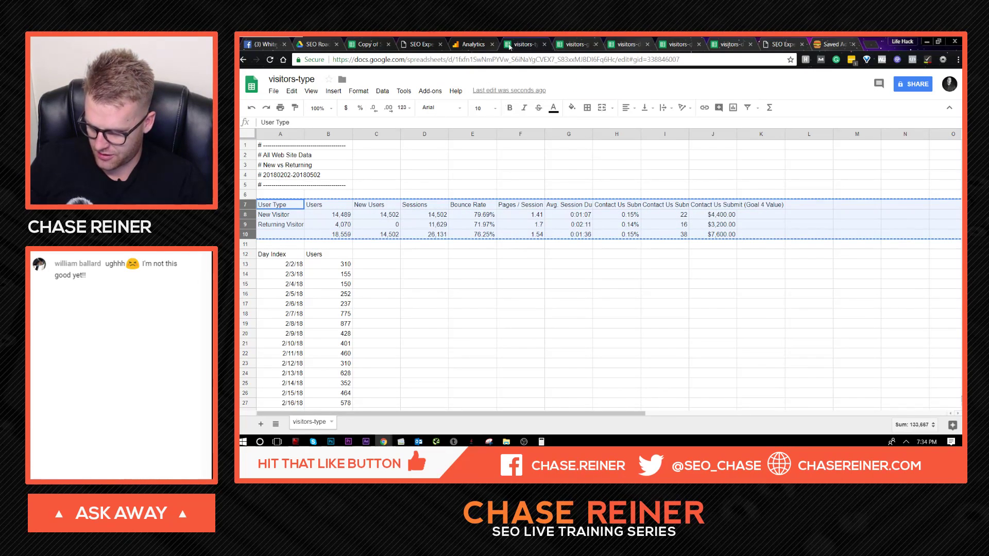
click(405, 45)
click(451, 43)
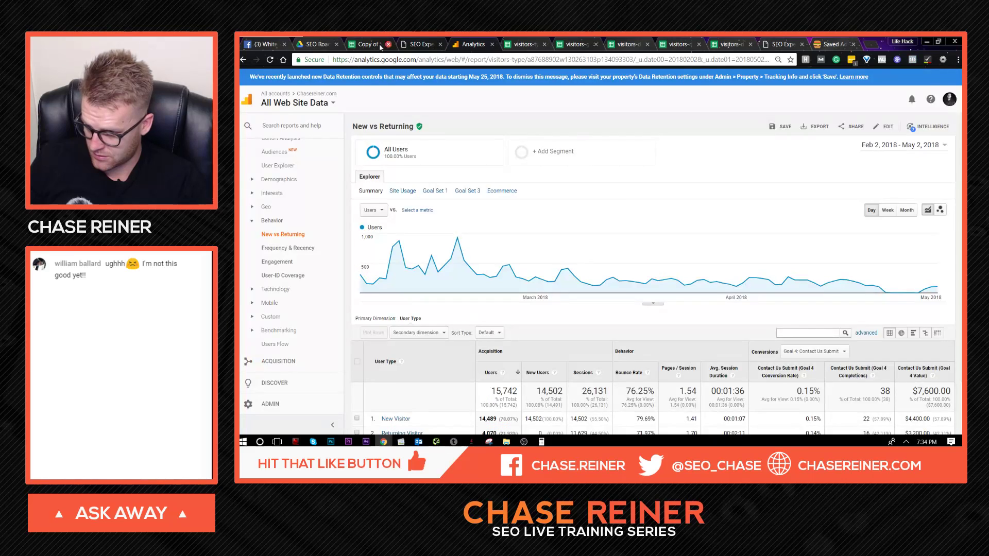
click(367, 44)
Step: Try to paste the copied visitor data over the User Type row under New vs Returning and undo the paste
click(536, 257)
click(536, 266)
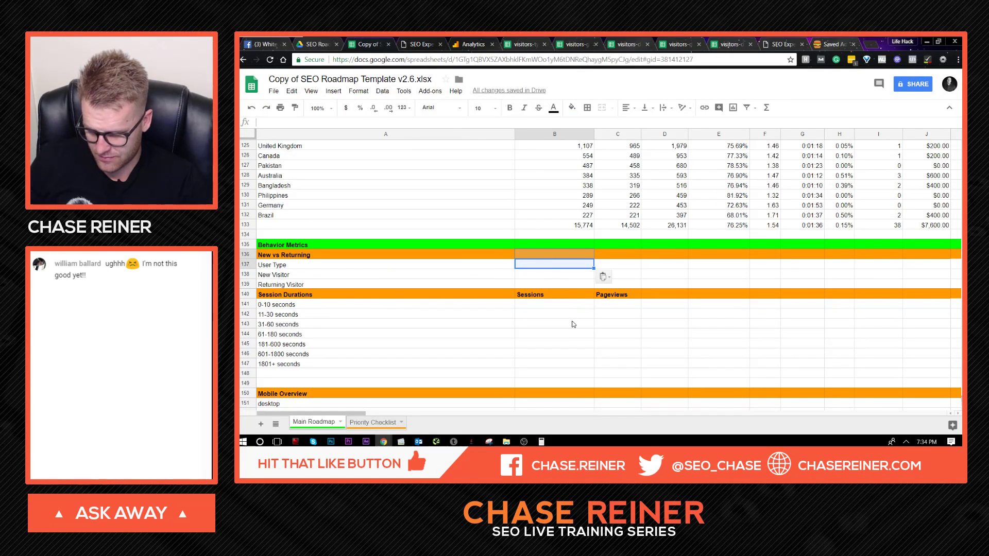
click(571, 343)
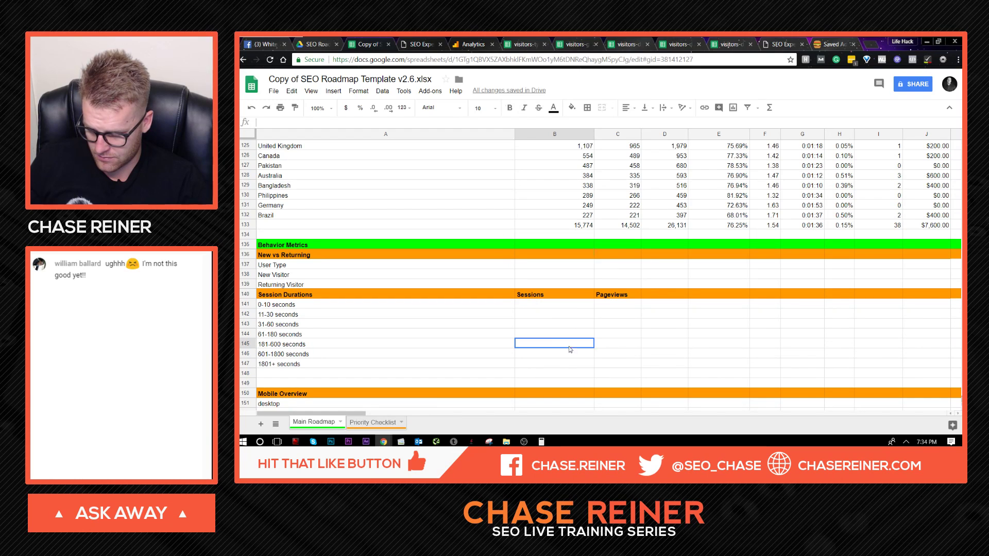
click(469, 263)
key(ctrl+v)
key(ctrl+z)
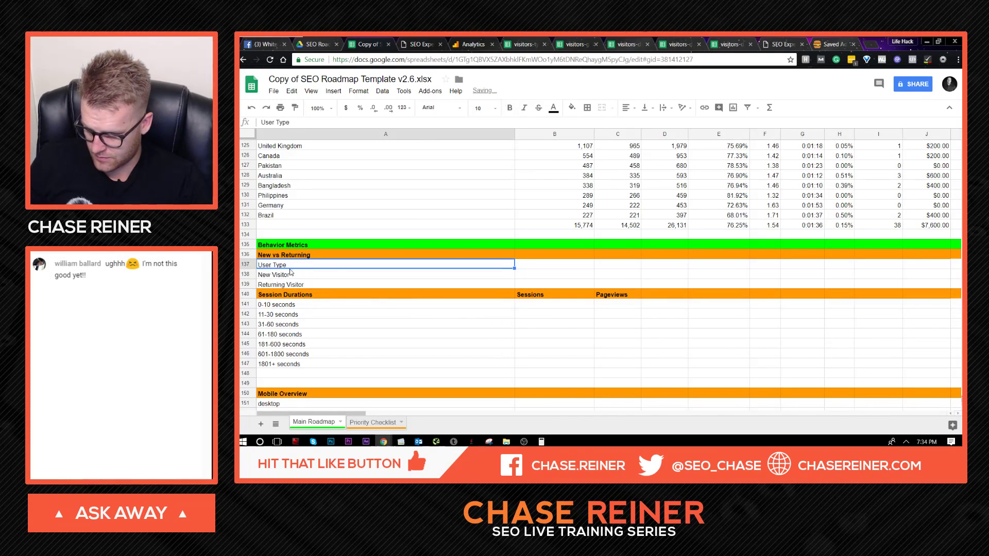
Step: Insert two blank rows above the User Type row, try pasting the visitor data from row 137 and undo the paste
right_click(248, 268)
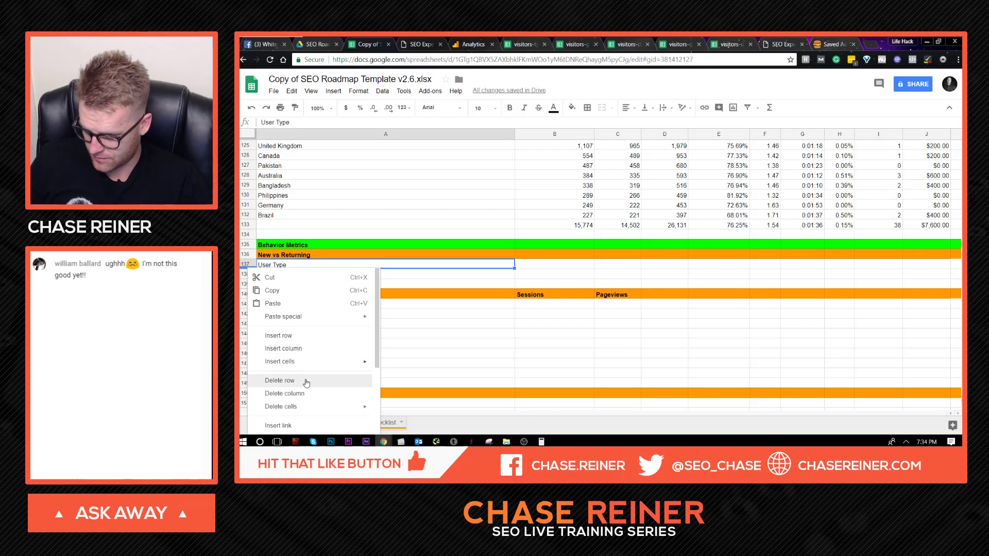
scroll(302, 379, down, 1)
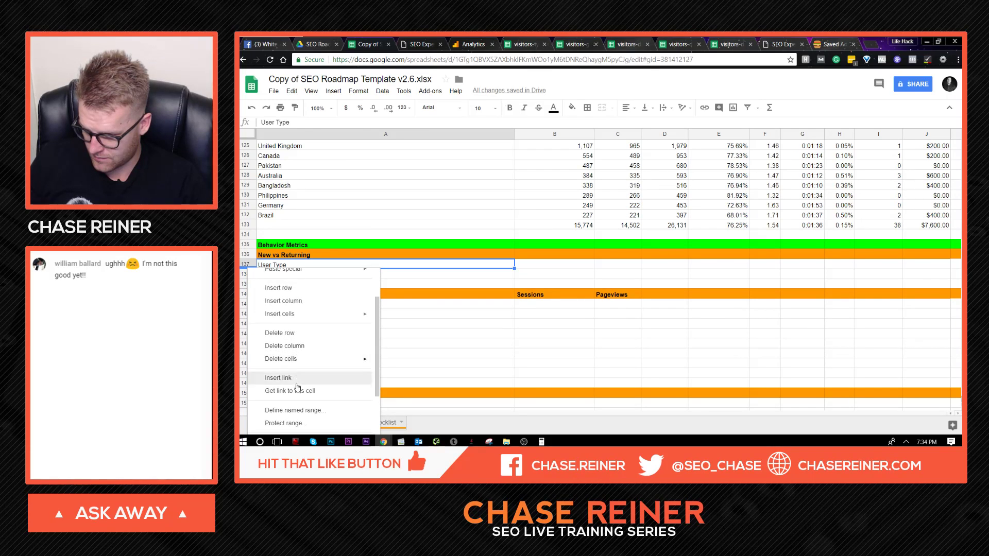
scroll(302, 370, up, 1)
click(297, 335)
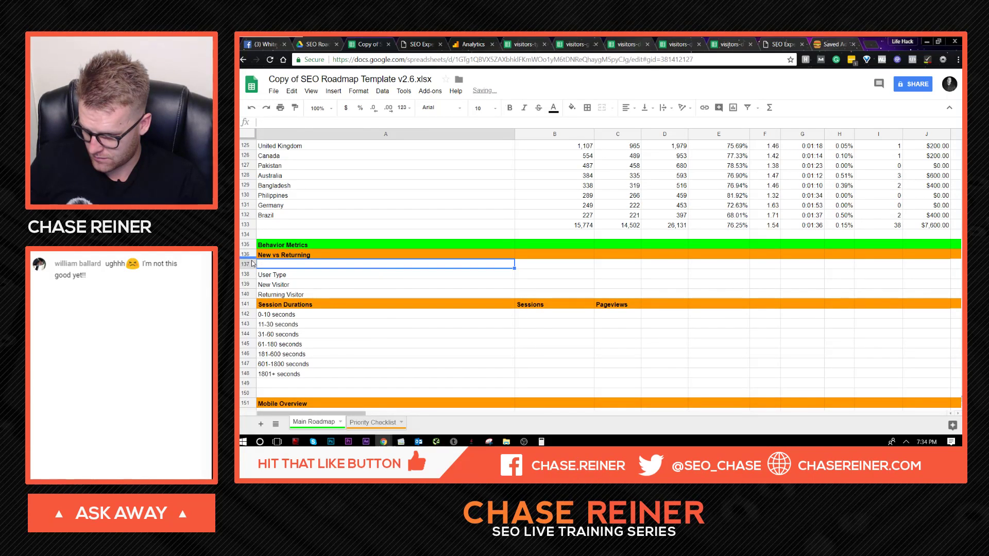
right_click(253, 263)
click(297, 335)
click(246, 264)
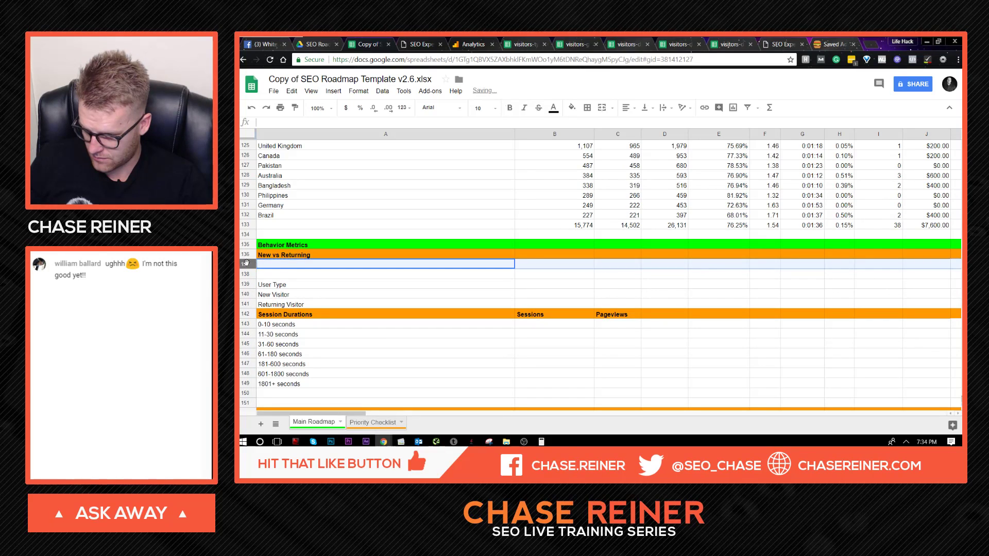
key(ctrl+v)
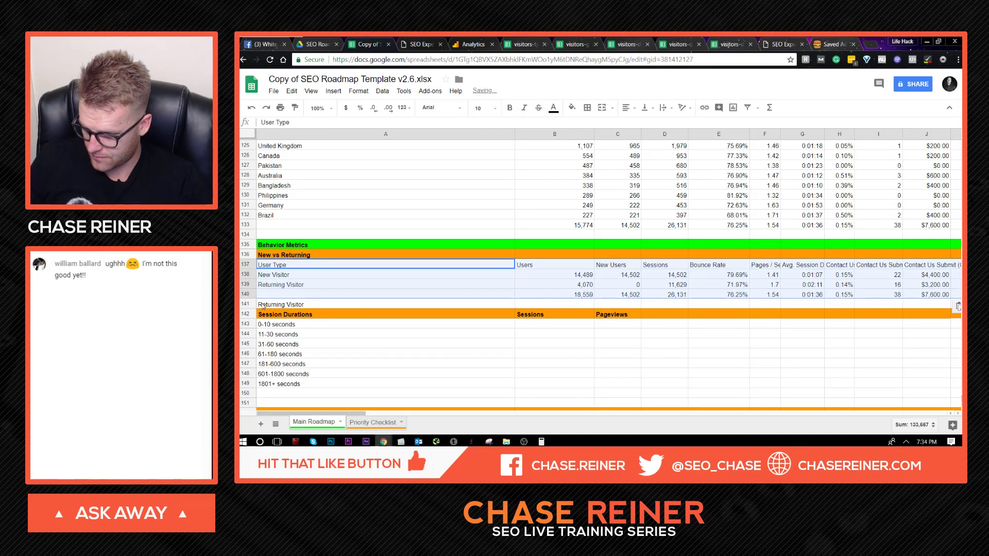
key(ctrl+z)
Step: Insert one more blank row directly under the New vs Returning heading
right_click(251, 264)
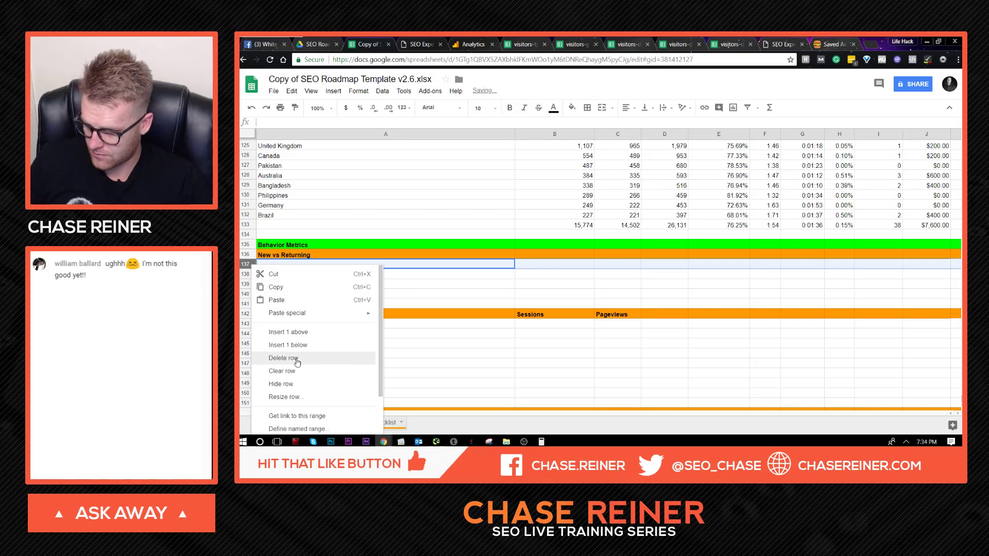
click(297, 333)
drag(295, 335, 277, 375)
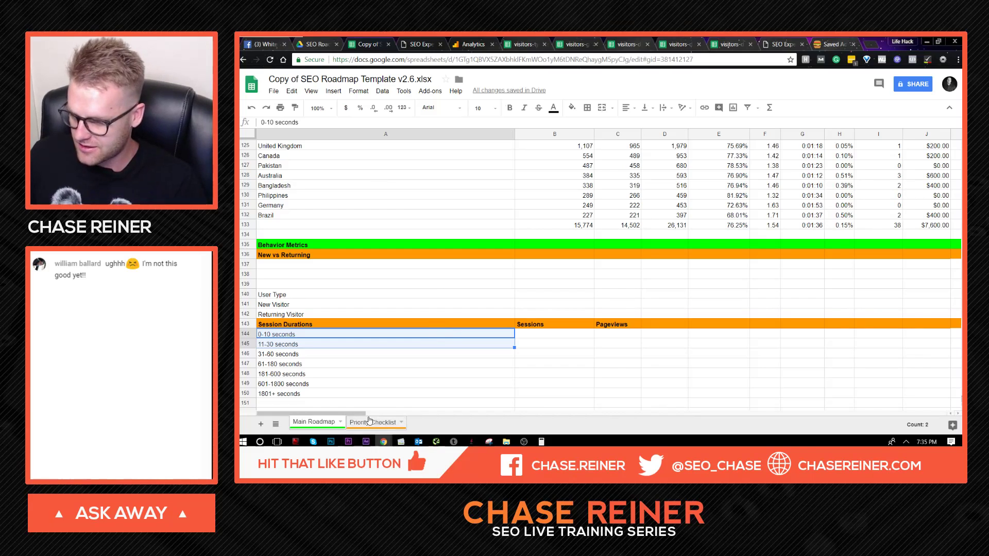
Step: Try again to paste the copied visitor data into the three blank rows from row 137, and undo it
click(244, 265)
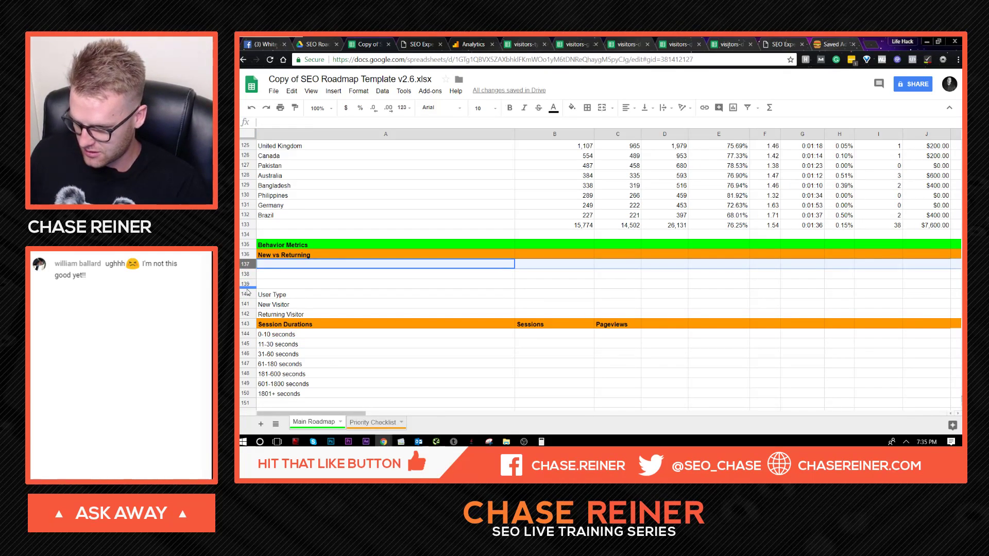
key(ctrl+v)
key(ctrl+z)
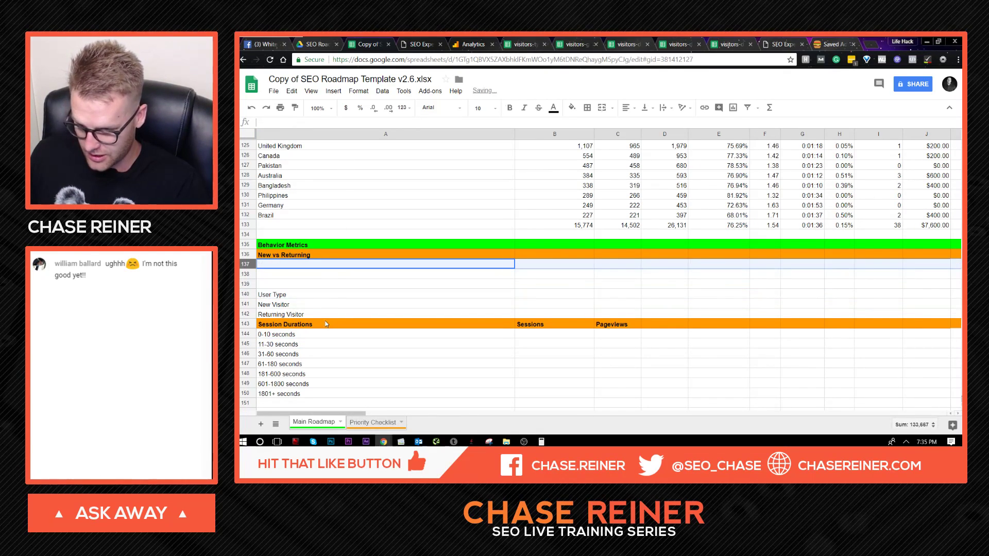
Step: Delete rows 137 to 142, covering the blank rows and the User Type, New Visitor and Returning Visitor labels
shift+click(248, 314)
right_click(248, 314)
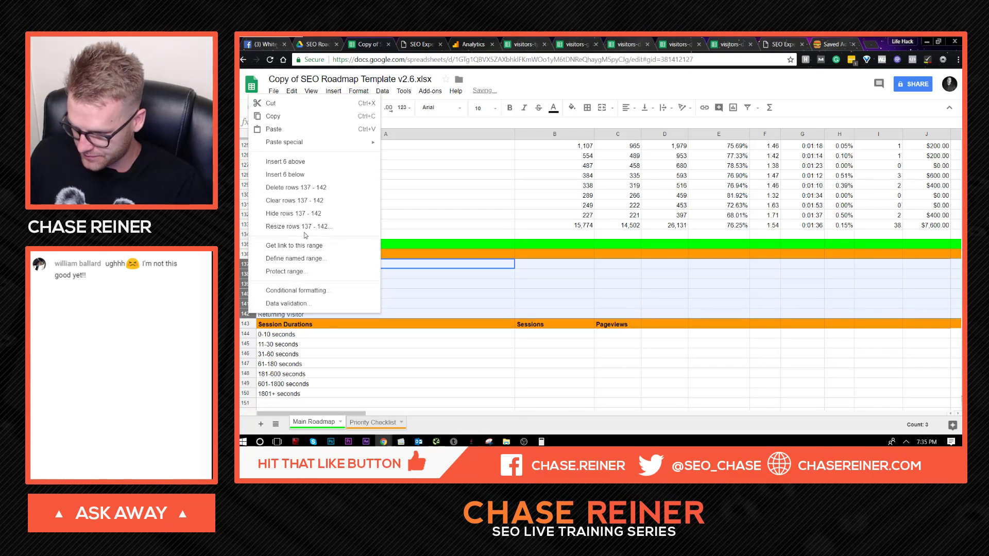
click(308, 187)
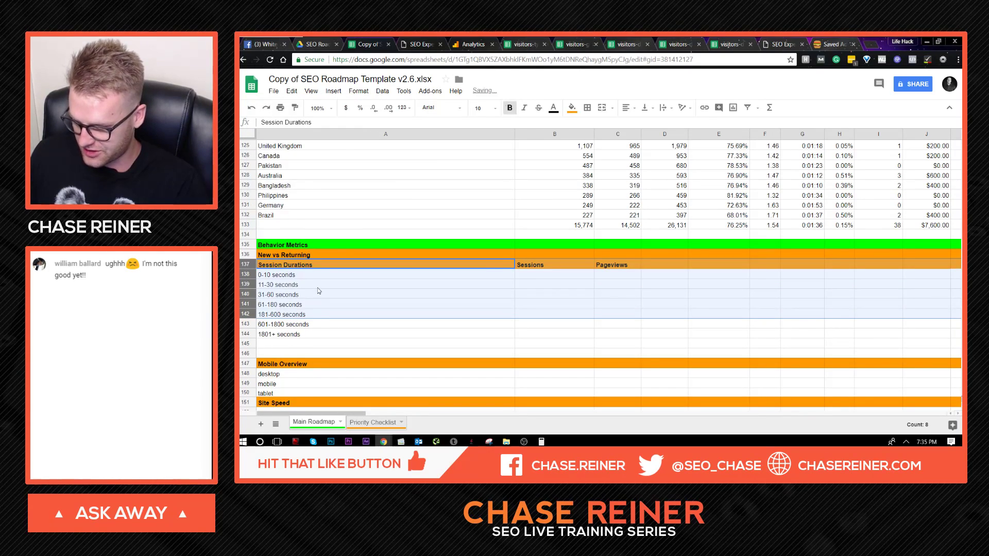
Step: Undo the last row deletion and delete only rows 140 to 142, holding the User Type, New Visitor and Returning Visitor labels
key(ctrl+z)
drag(246, 294, 247, 314)
right_click(247, 313)
click(308, 188)
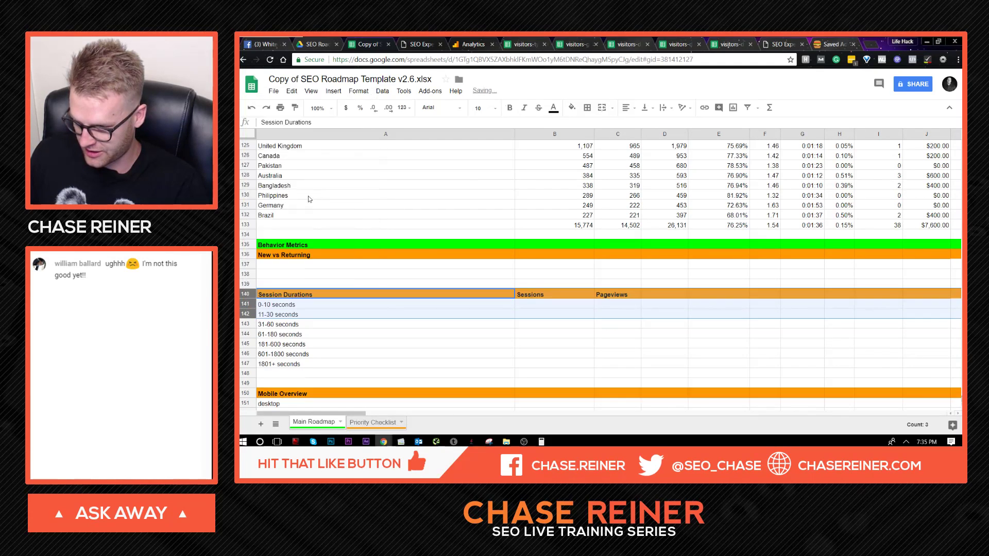
Step: Try pasting the copied visitor data from row 137 under New vs Returning, and undo the paste
click(260, 273)
click(245, 264)
key(ctrl+v)
key(ctrl+z)
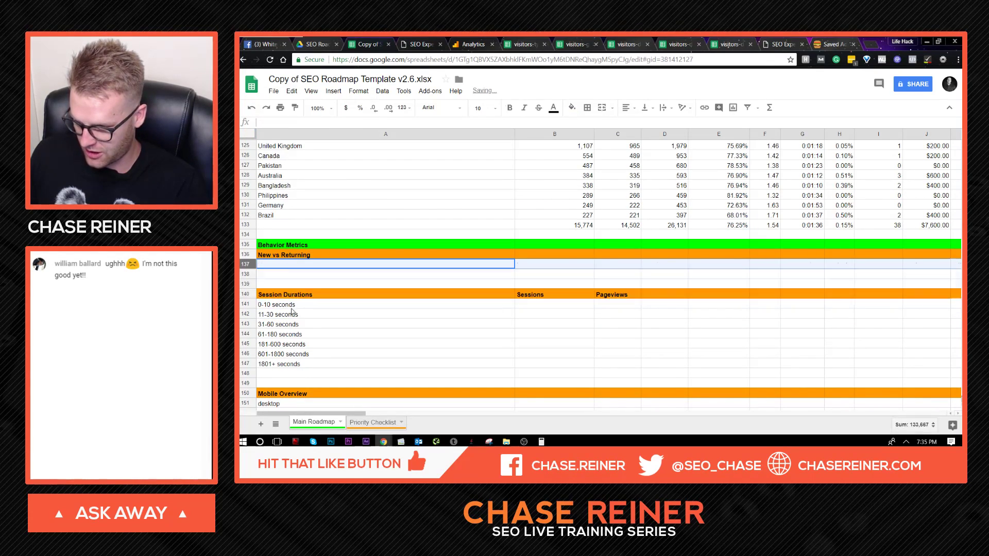
Step: Insert one more blank row under the New vs Returning heading and paste the copied visitor data from row 137
right_click(246, 268)
click(283, 349)
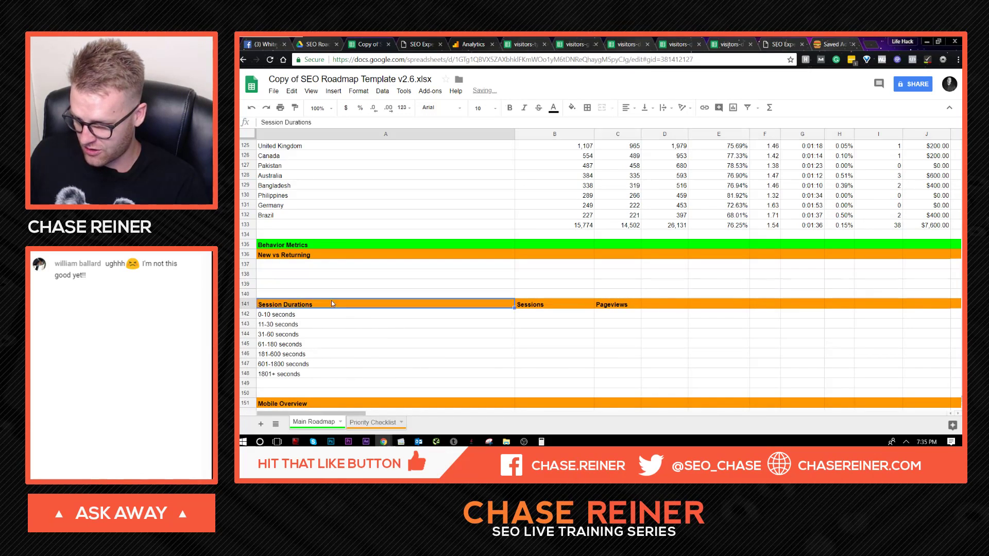
key(ctrl+v)
click(355, 354)
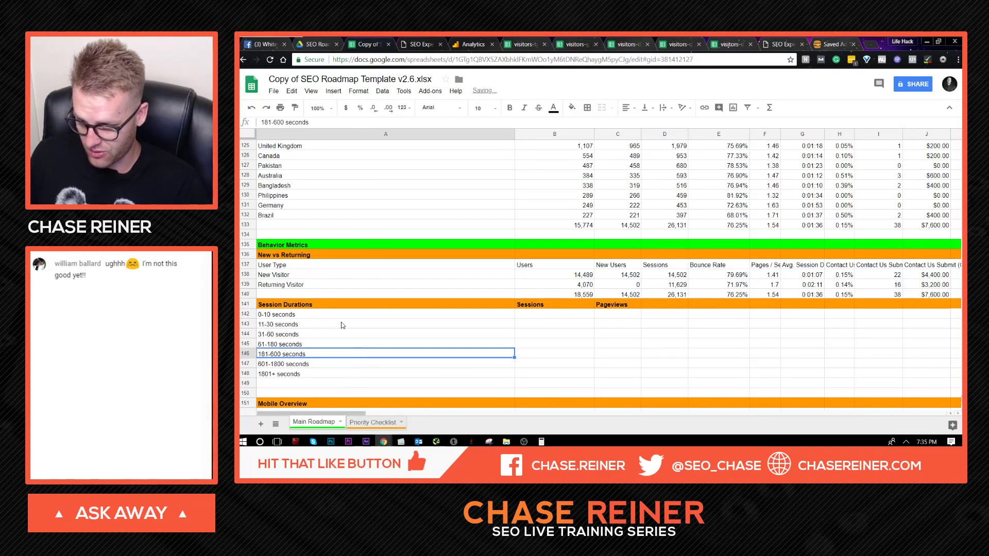
Step: Compare new and returning visitors by users, sessions, bounce rate, session duration, conversions and goal value in the New vs Returning table
click(378, 306)
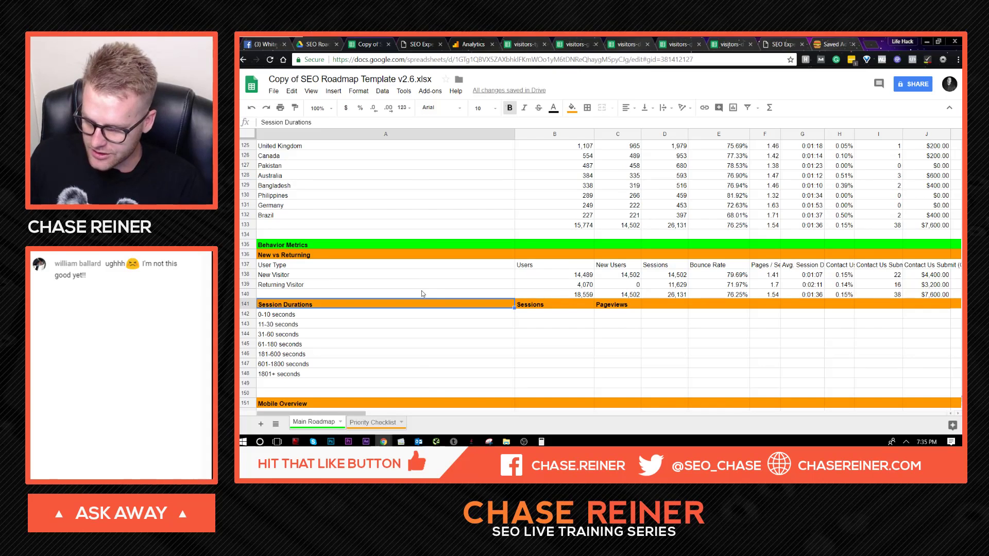
click(579, 284)
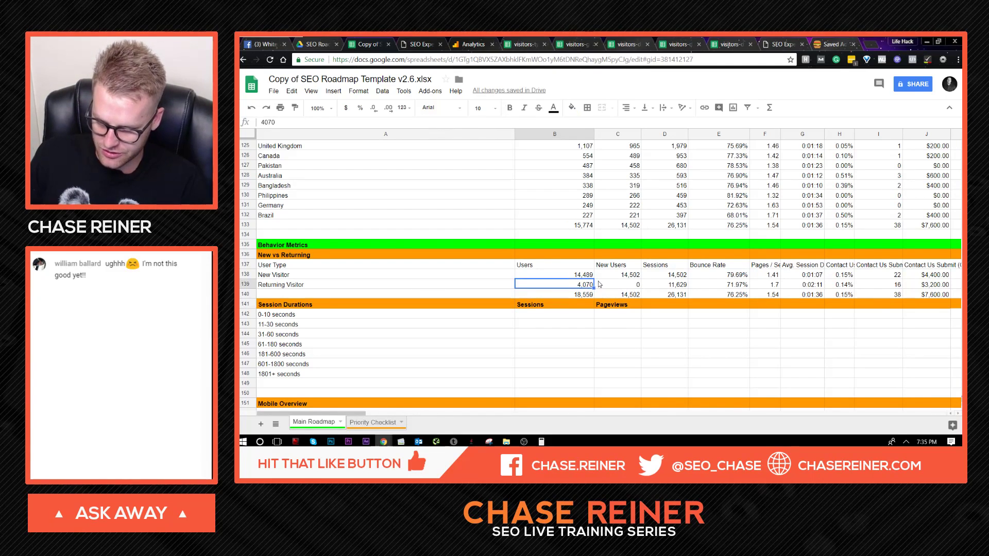
click(599, 284)
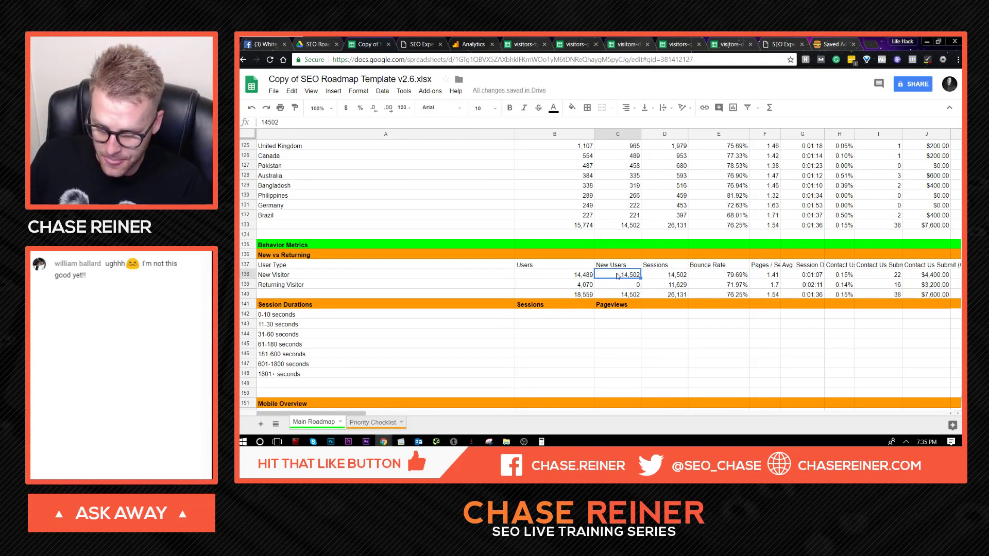
click(686, 282)
click(747, 281)
click(784, 286)
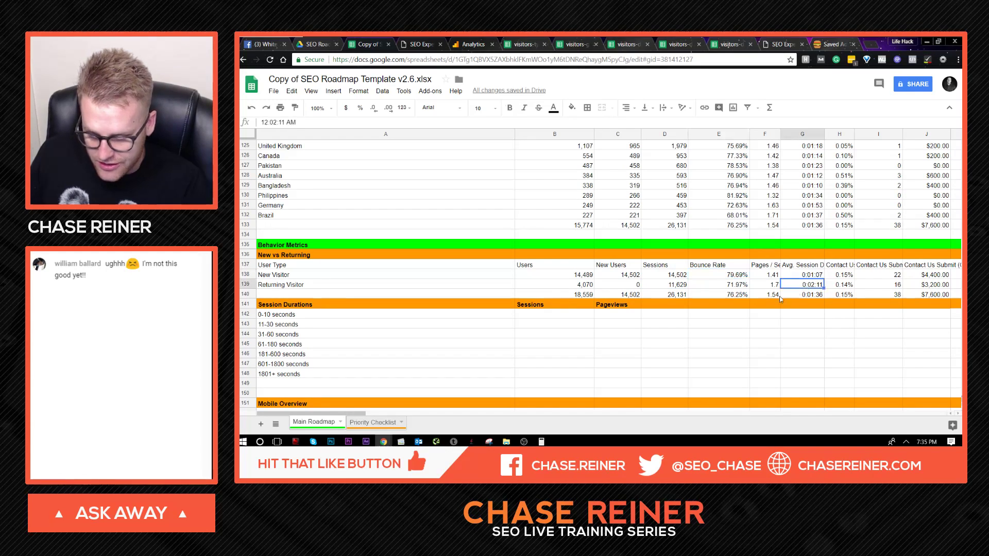
click(490, 277)
click(452, 289)
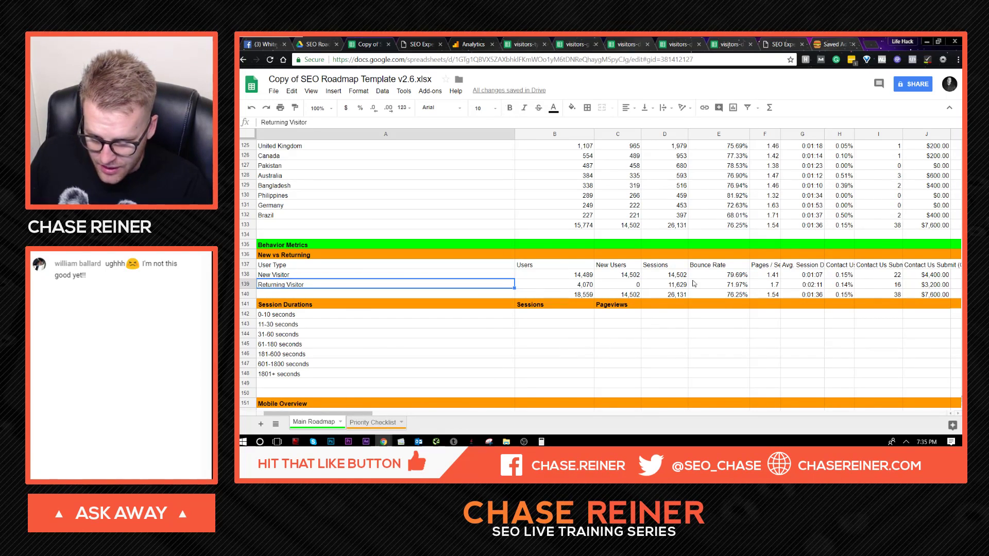
click(839, 284)
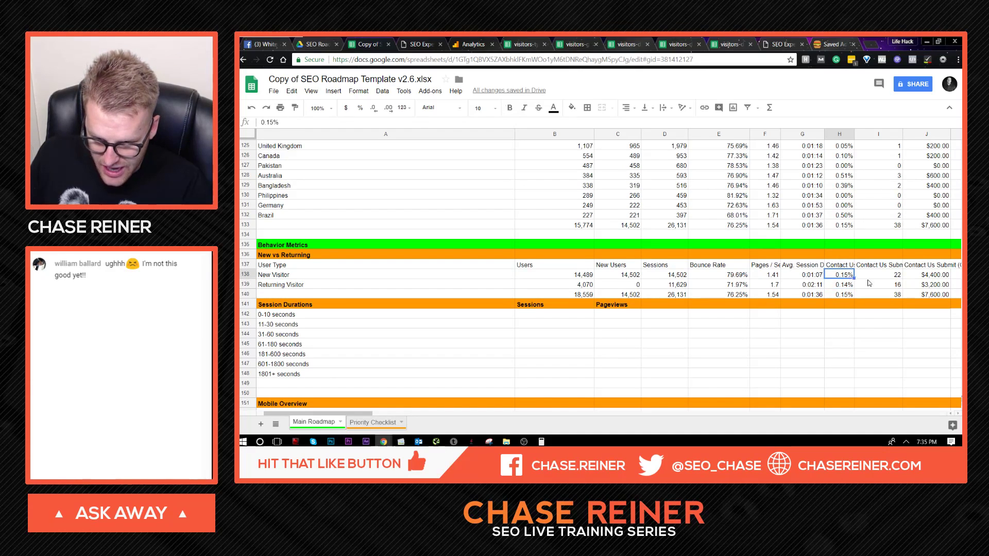
click(898, 284)
drag(900, 284, 927, 294)
click(927, 294)
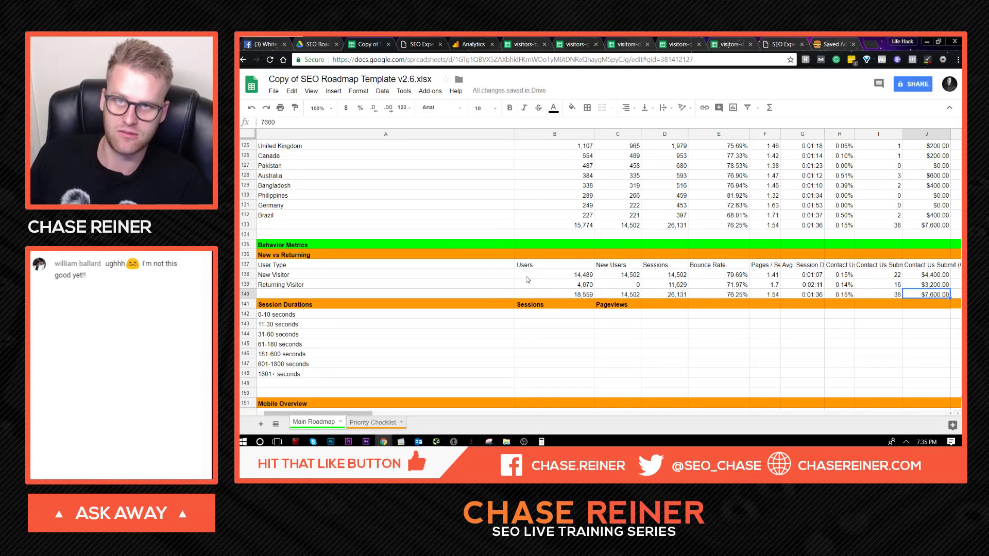
Step: Switch to Google Analytics, show the Frequency & Recency behavior report and export it to Google Sheets
click(479, 315)
scroll(458, 347, down, 1)
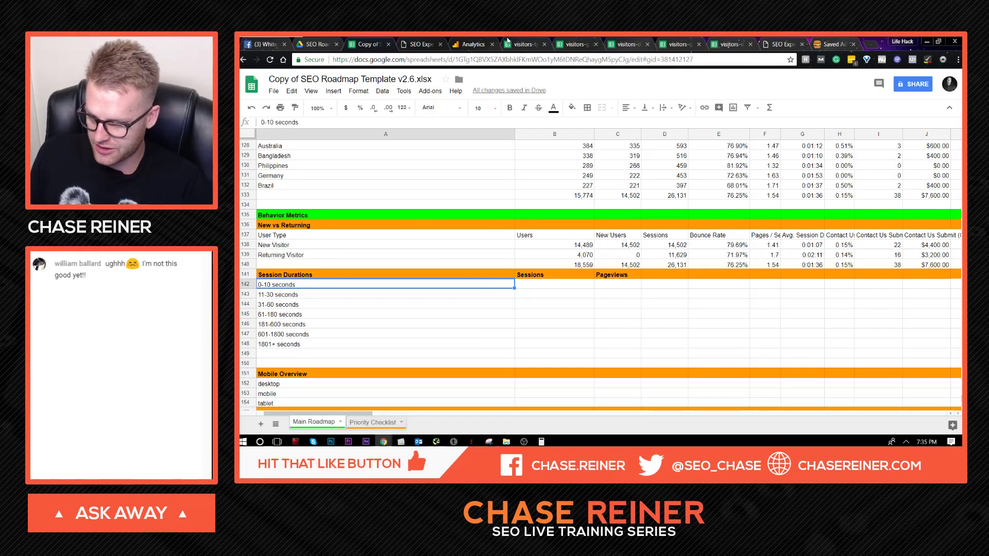
click(478, 44)
click(780, 44)
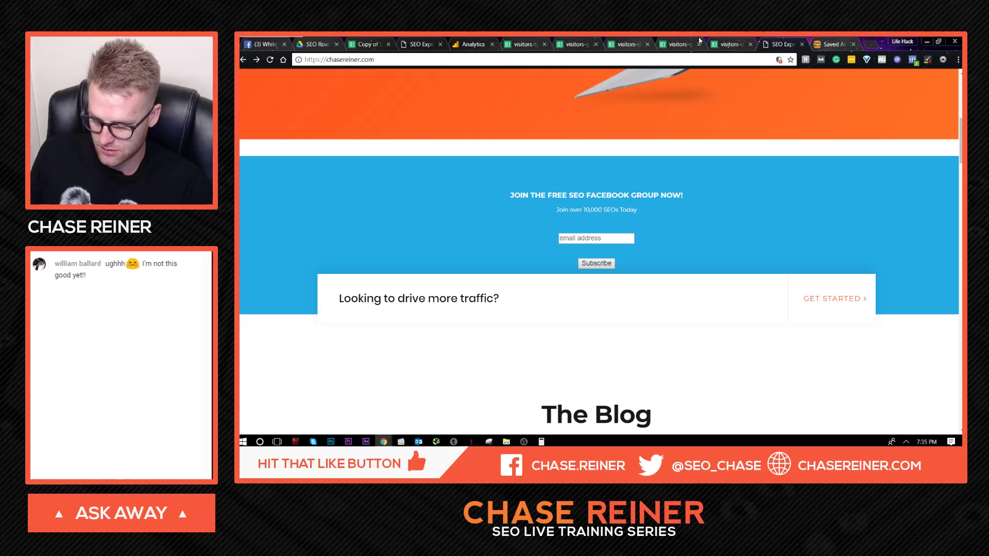
click(461, 43)
click(304, 248)
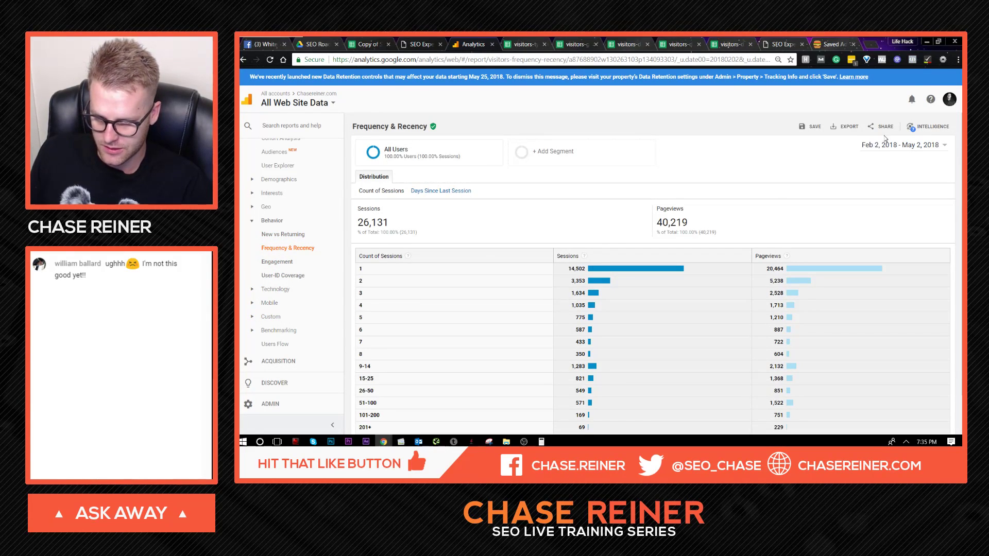
click(845, 126)
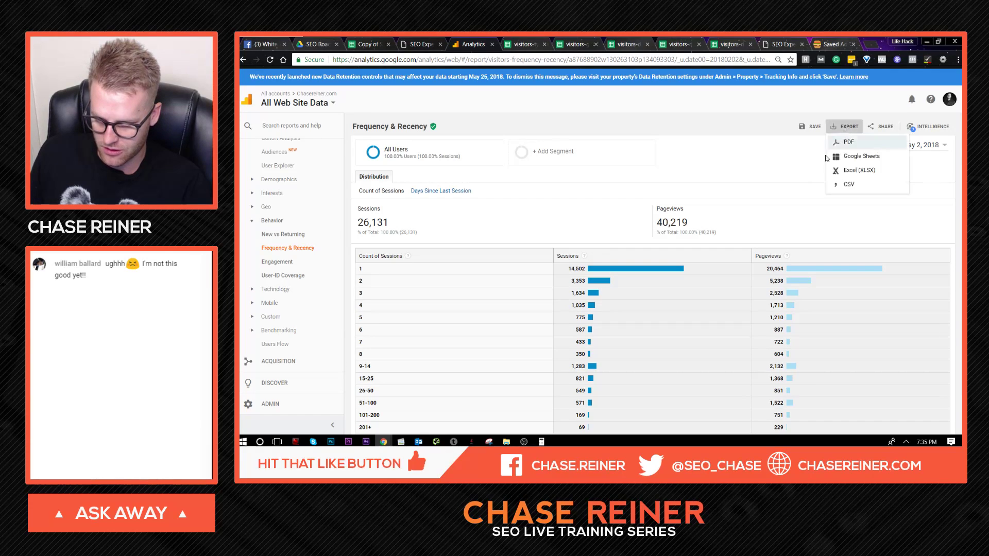
click(871, 161)
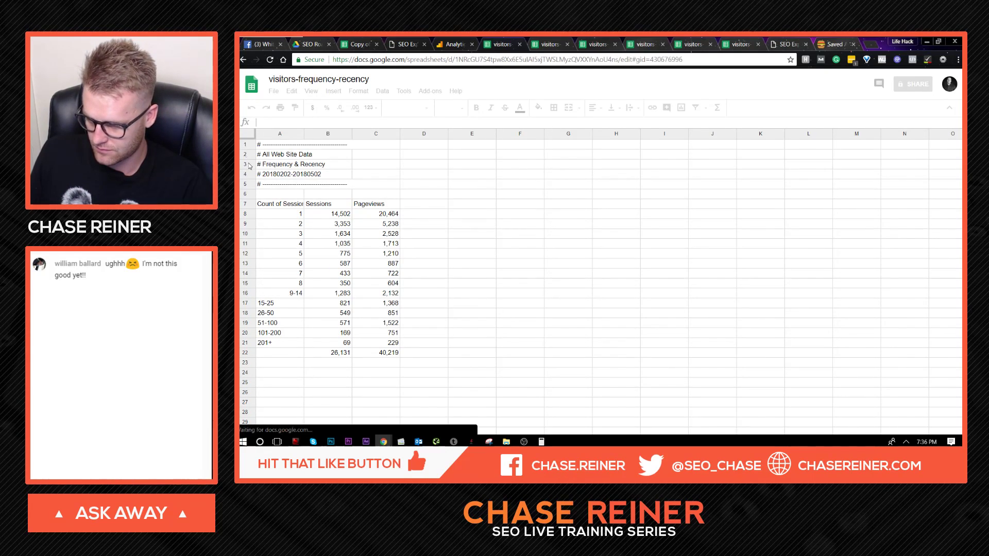
Step: Copy rows 1 to 22 of the visitors-frequency-recency export and return to the SEO roadmap spreadsheet
shift+click(248, 356)
key(ctrl+c)
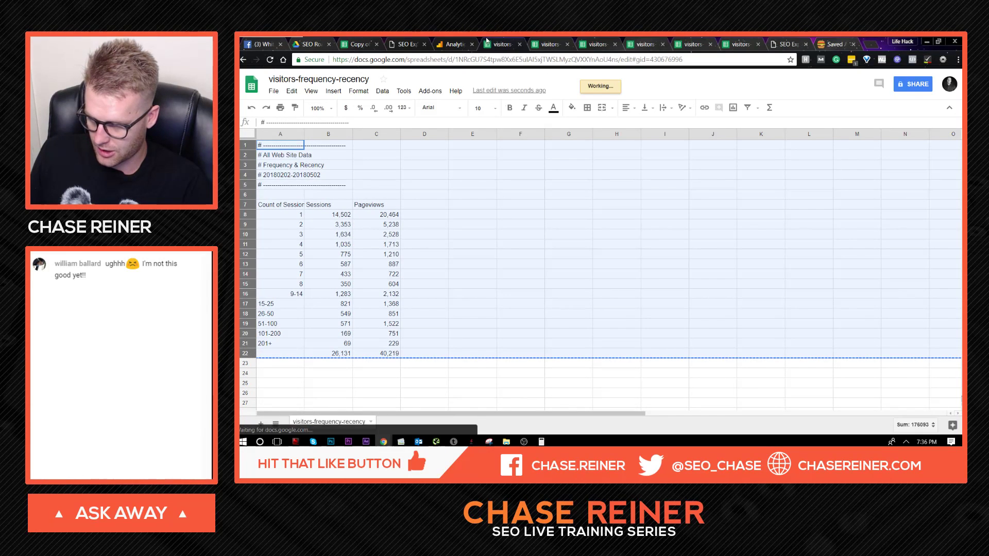
click(396, 44)
click(378, 43)
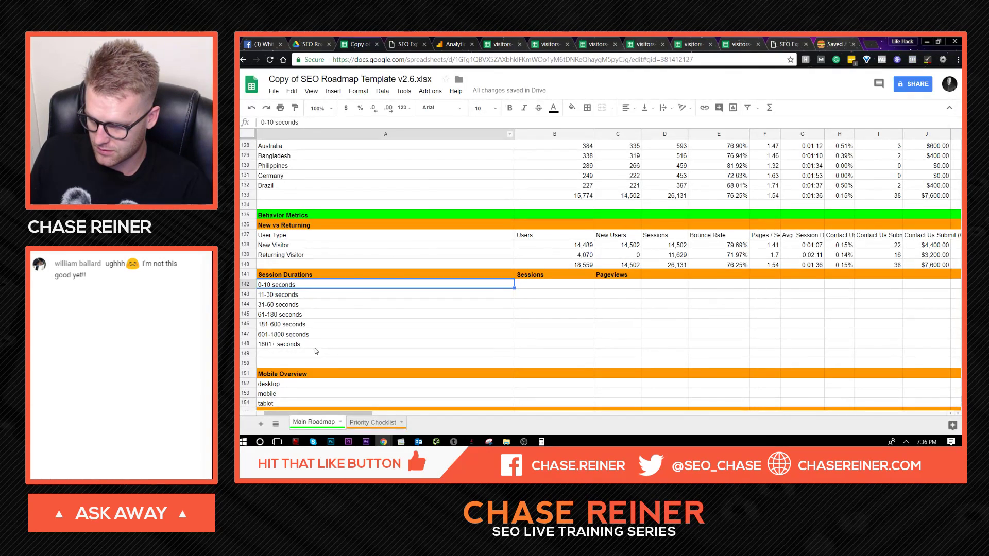
Step: Try pasting the frequency and recency data over the duration labels from row 142, and undo the paste
click(246, 284)
key(ctrl+v)
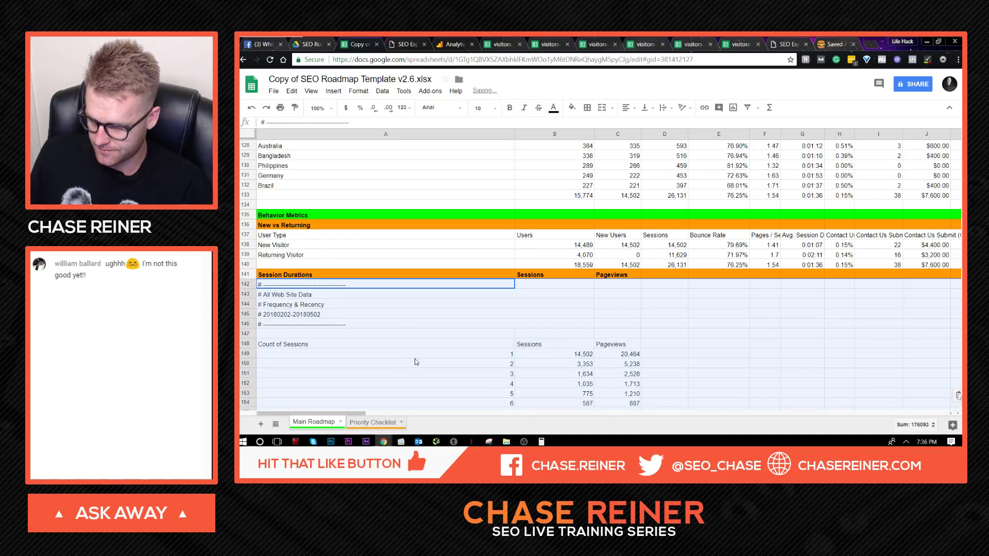
key(ctrl+z)
Step: Clear the duration labels in cells A142 to A148 under the Session Durations heading
scroll(247, 268, down, 1)
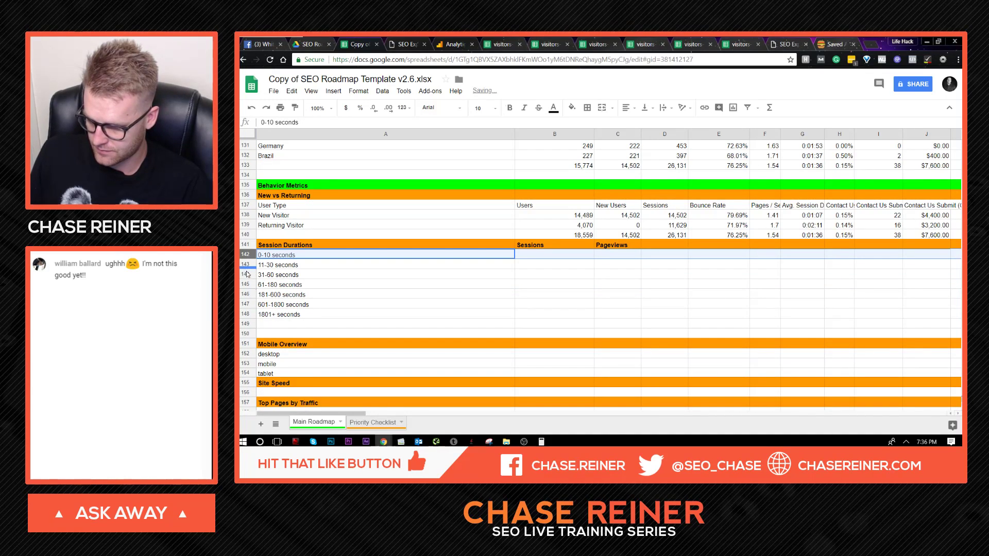
drag(279, 255, 285, 318)
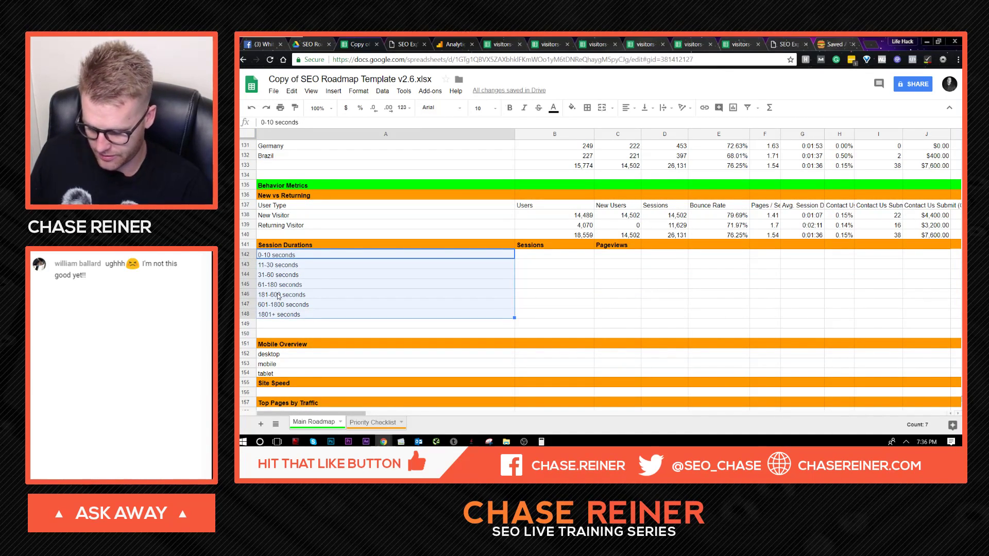
key(Delete)
Step: Insert four blank rows in the emptied Session Durations section, starting below row 144
right_click(245, 274)
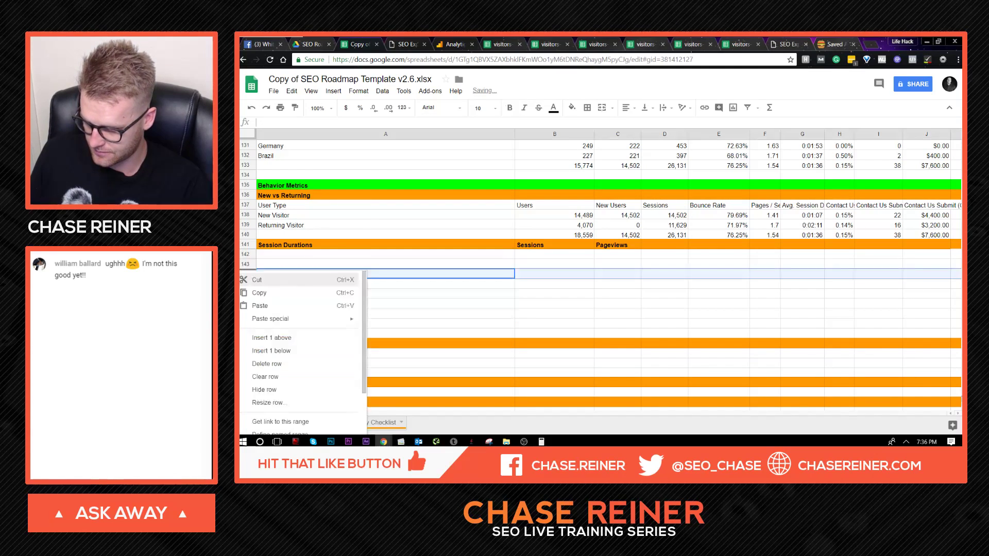
click(271, 354)
right_click(256, 287)
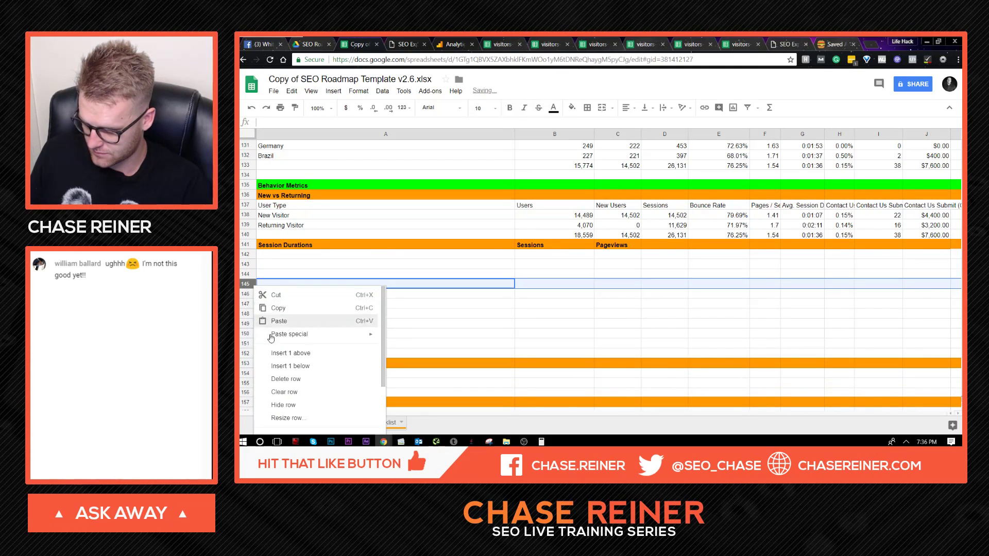
click(287, 365)
right_click(256, 292)
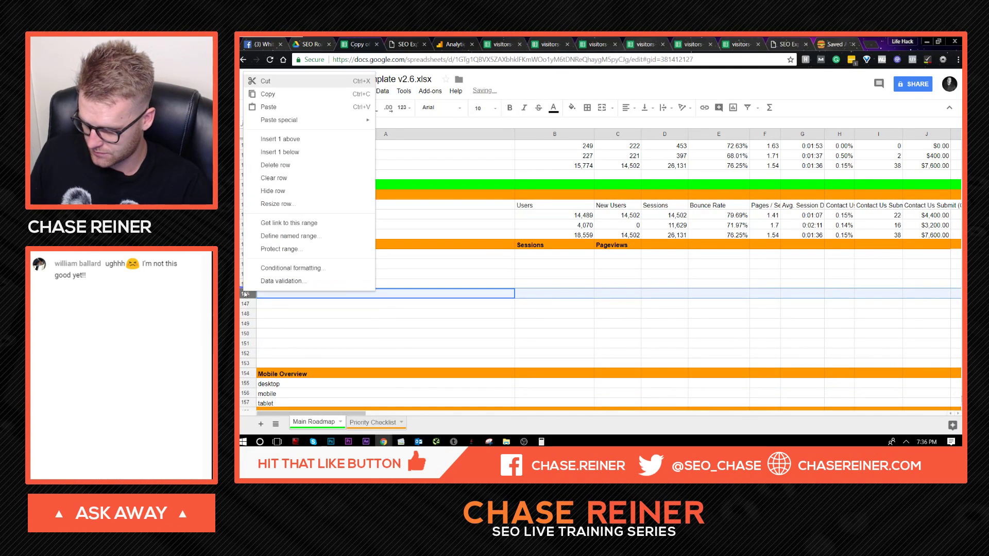
click(311, 157)
Step: Try pasting the frequency and recency data into the emptied Session Durations section from row 142, and undo it
click(299, 254)
key(ctrl+v)
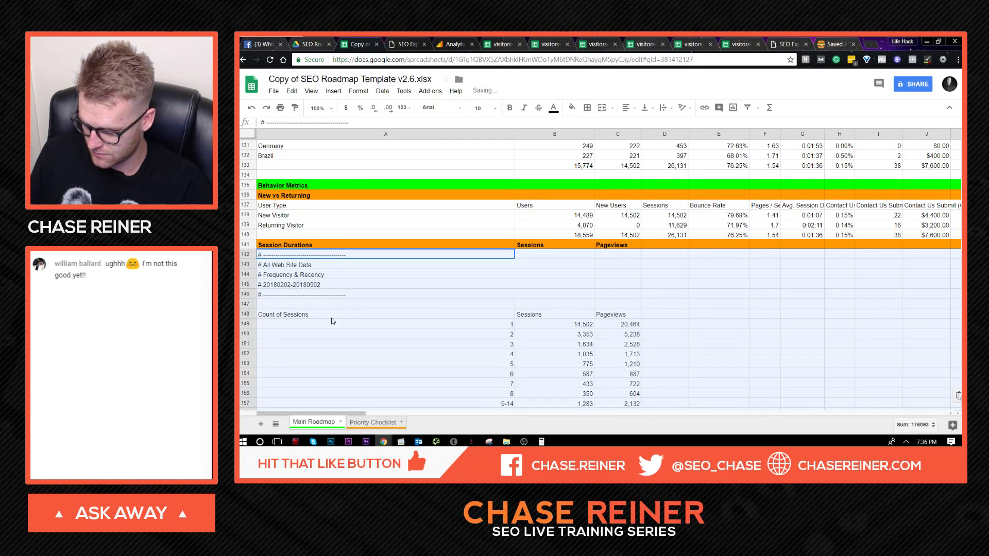
key(ctrl+z)
Step: Insert three more blank rows in the Session Durations section, starting below row 145
right_click(248, 284)
click(289, 364)
right_click(242, 295)
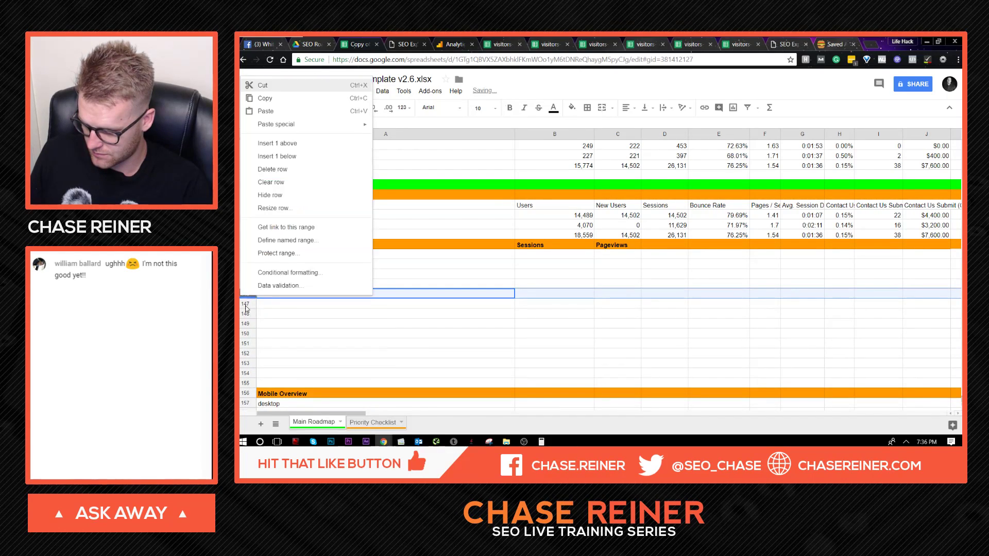
click(278, 156)
right_click(246, 304)
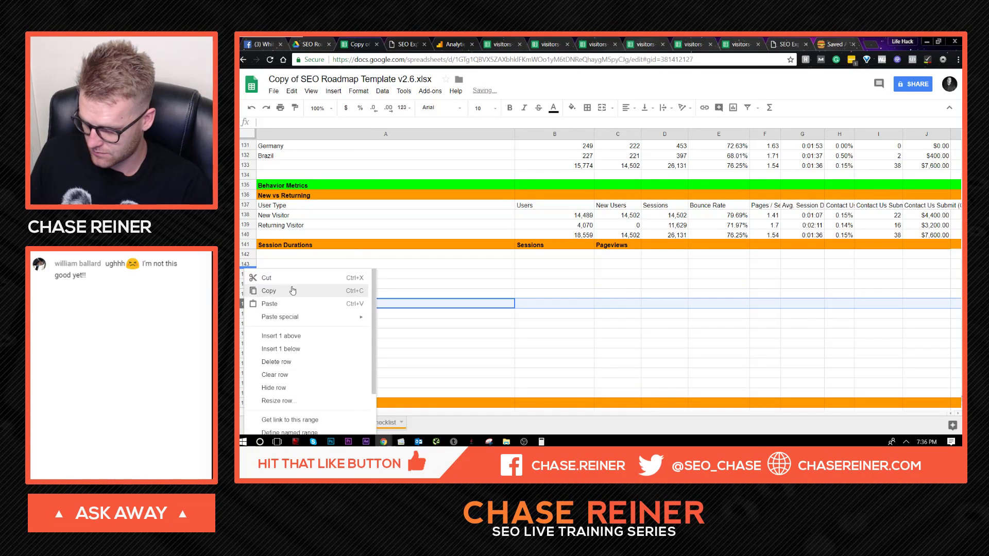
click(302, 348)
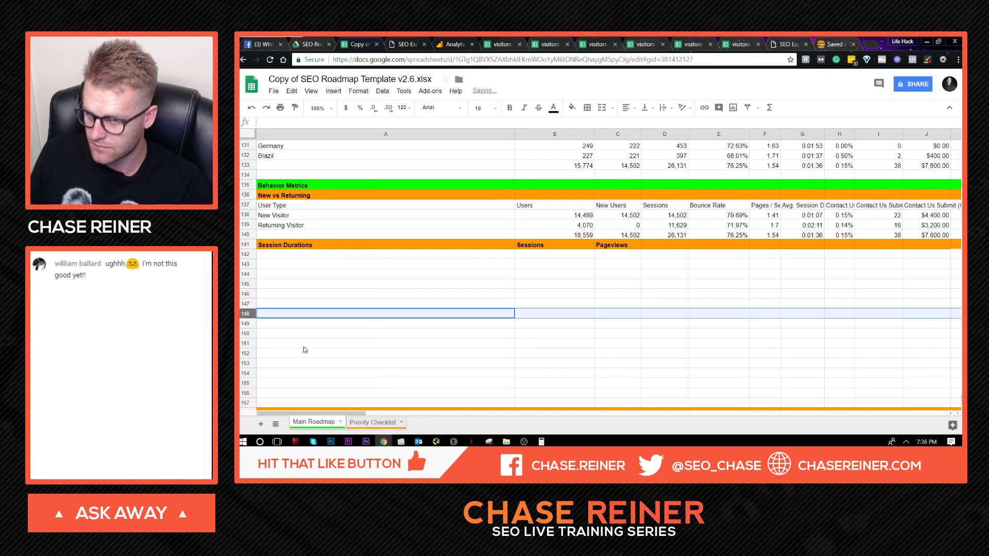
Step: Paste the frequency and recency data from row 142 again to check its fit above Mobile Overview, and undo it
click(250, 255)
key(ctrl+v)
scroll(346, 348, down, 4)
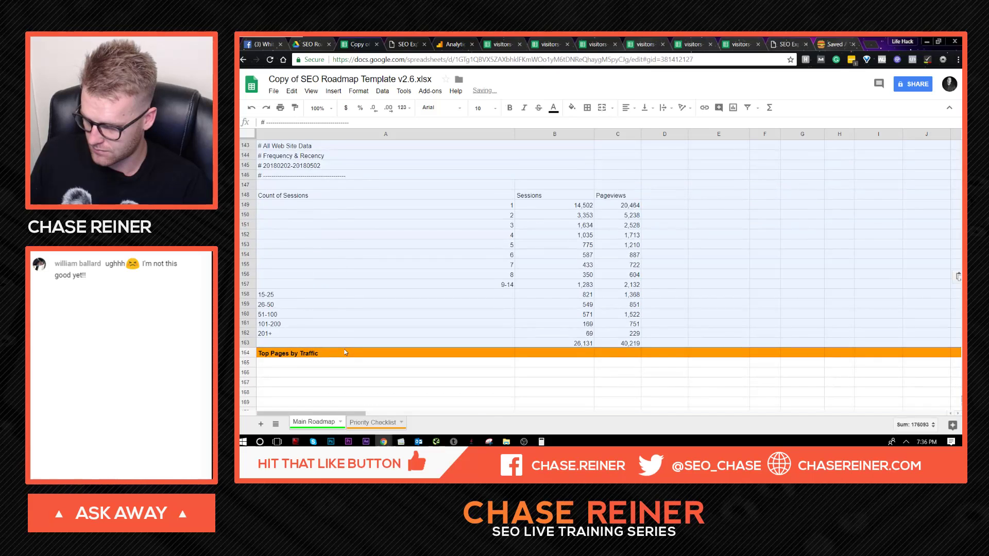
key(ctrl+z)
Step: Insert three additional blank rows around rows 152 to 154 of the Session Durations section
right_click(240, 236)
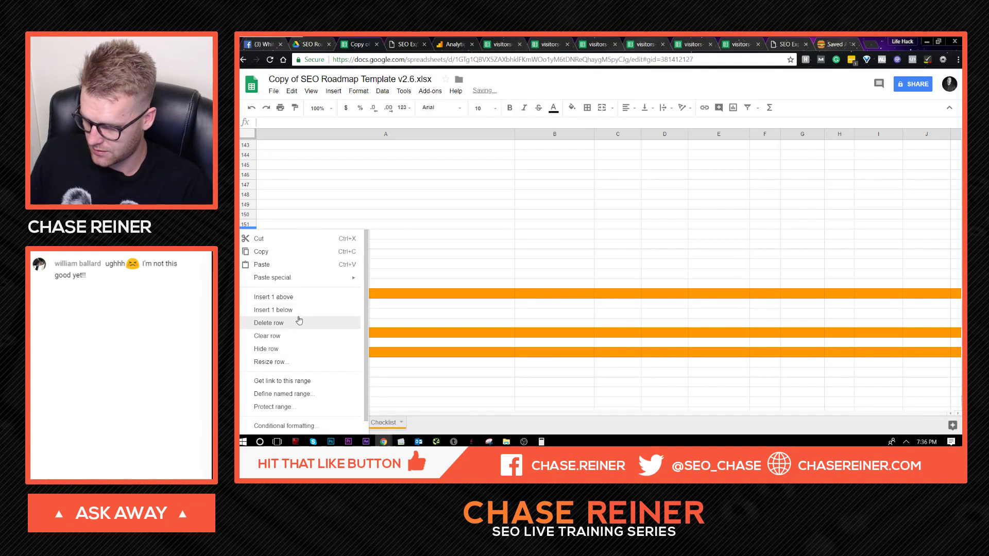
click(279, 307)
right_click(245, 249)
click(284, 330)
right_click(245, 249)
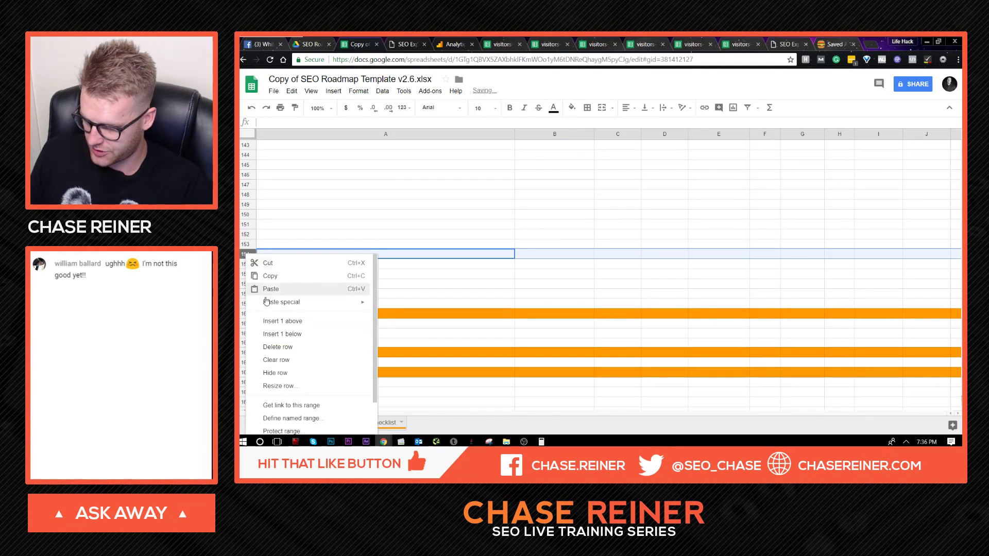
click(283, 333)
Step: Try once more to fit the copied frequency and recency data into the enlarged Session Durations section, and undo the paste
scroll(285, 296, up, 3)
click(249, 227)
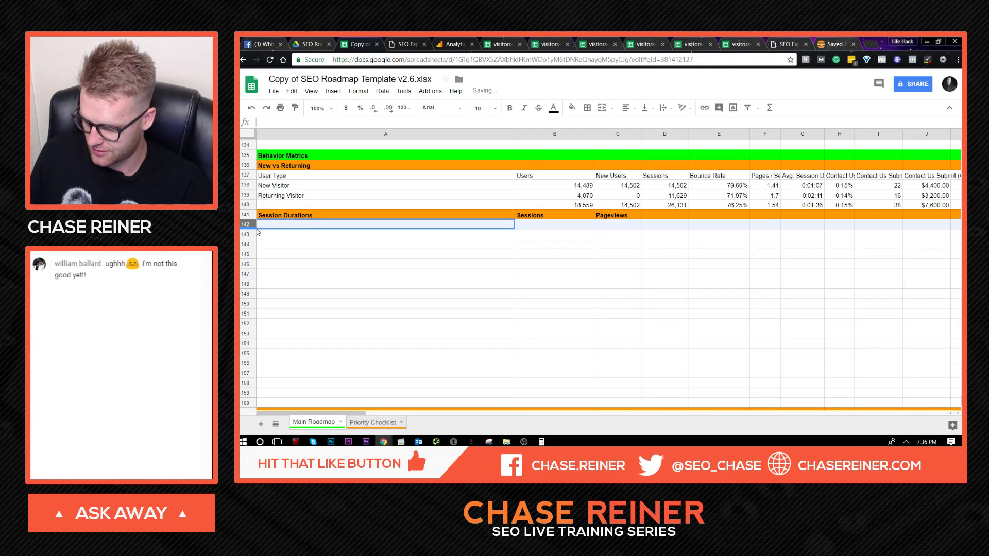
key(ctrl+v)
scroll(384, 355, down, 2)
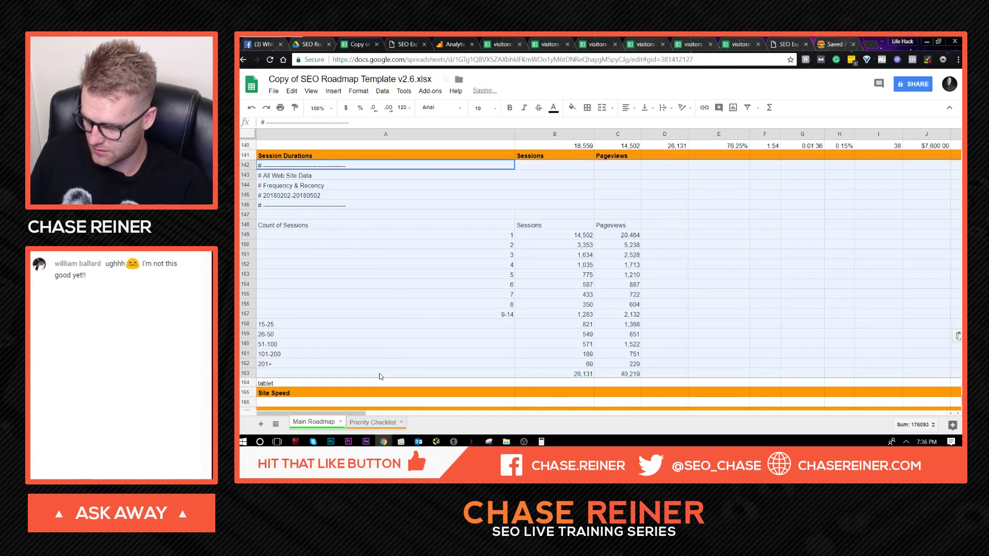
key(ctrl+z)
Step: Insert three more blank rows around rows 149 to 152 of the Session Durations section, above Mobile Overview
right_click(246, 224)
click(273, 304)
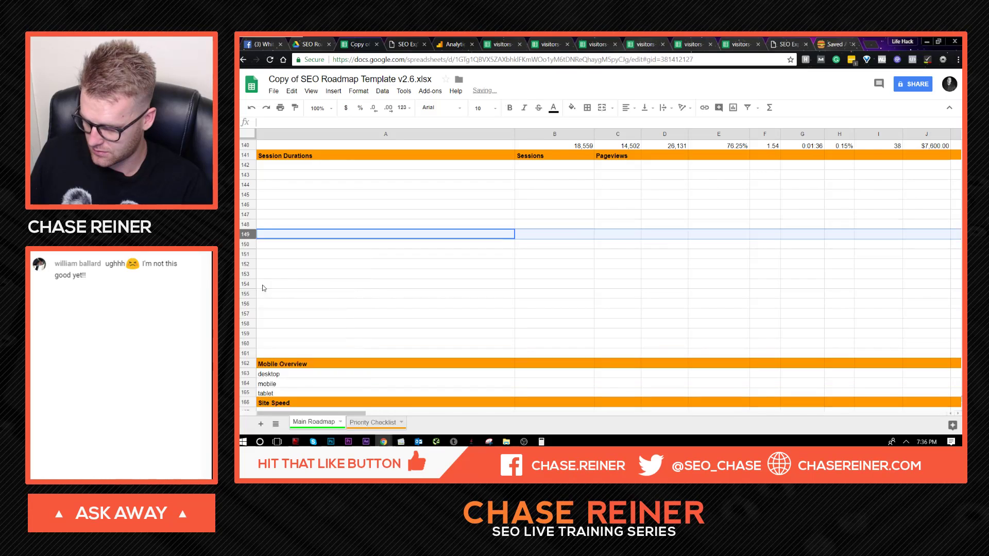
right_click(251, 268)
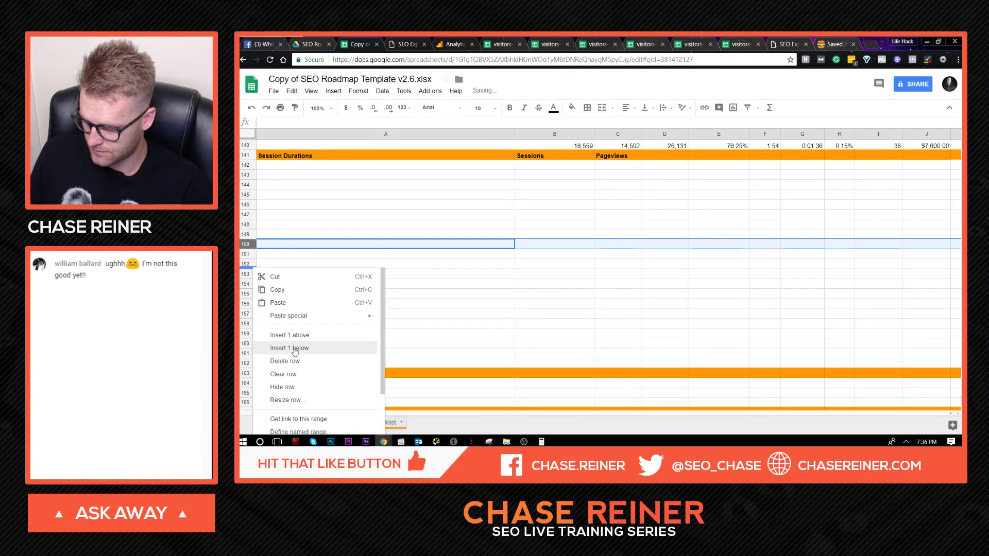
click(291, 347)
Step: Paste the copied frequency and recency data into the Session Durations section, starting at cell A142
click(287, 226)
click(288, 166)
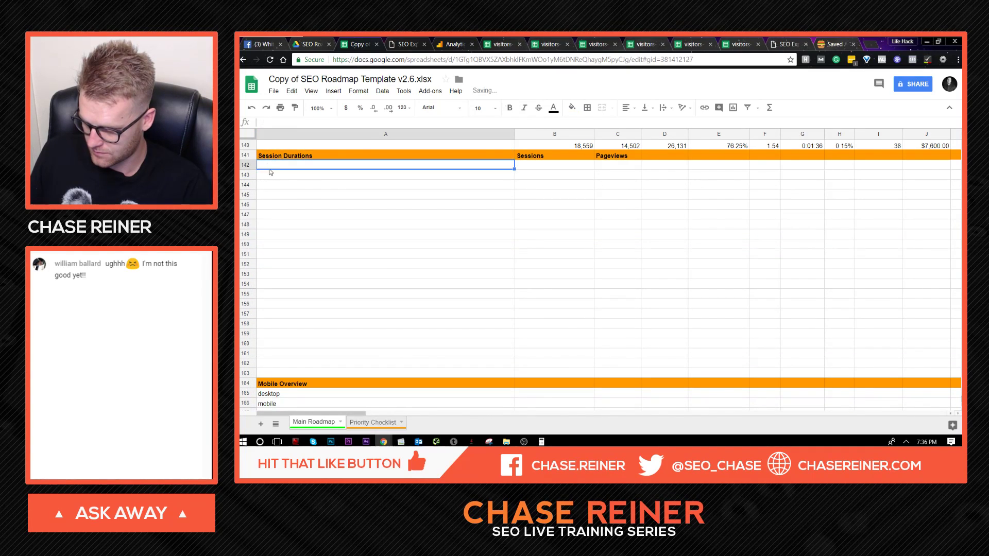
key(ctrl+v)
click(434, 325)
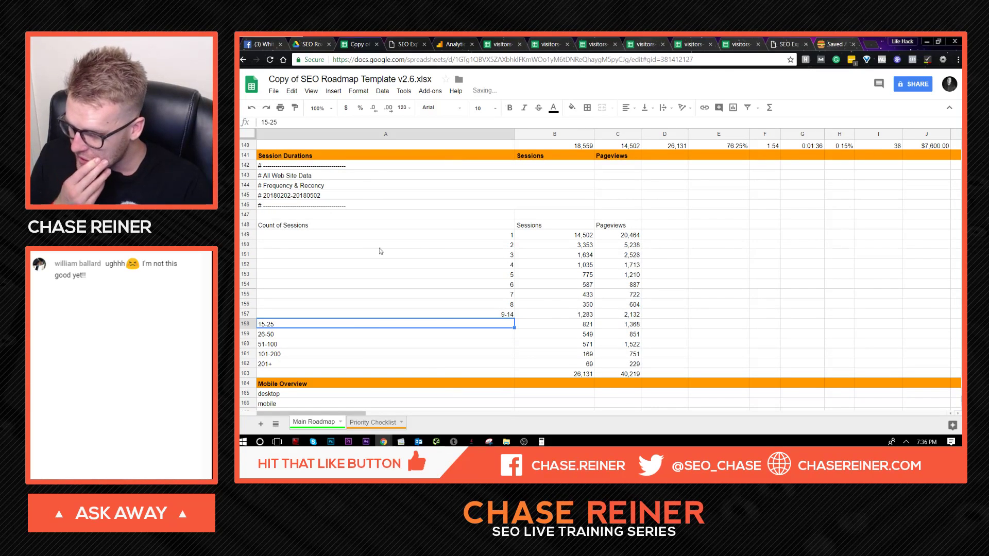
Step: Review the pasted Count of Sessions rows together with their Sessions and Pageviews values
click(537, 236)
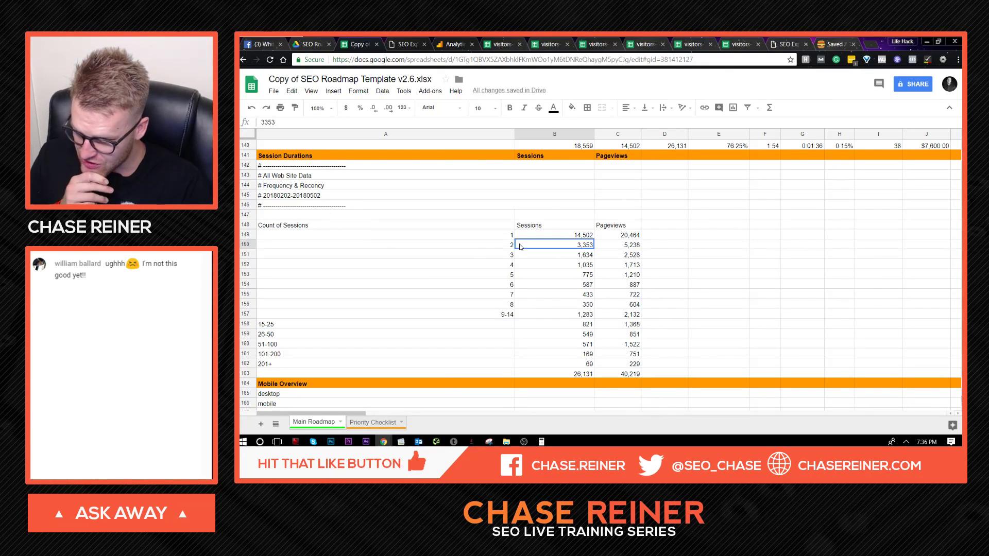
key(Down)
key(Left)
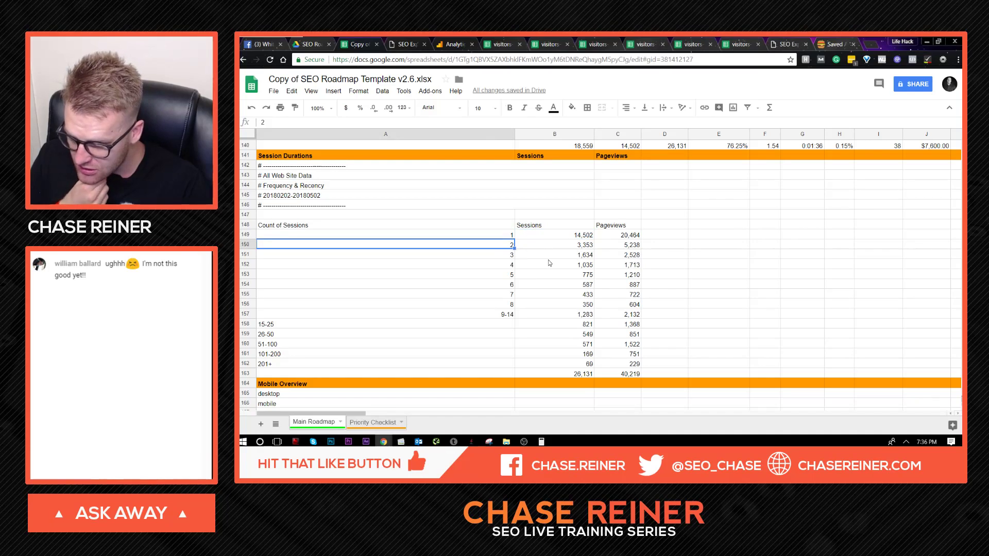
click(644, 237)
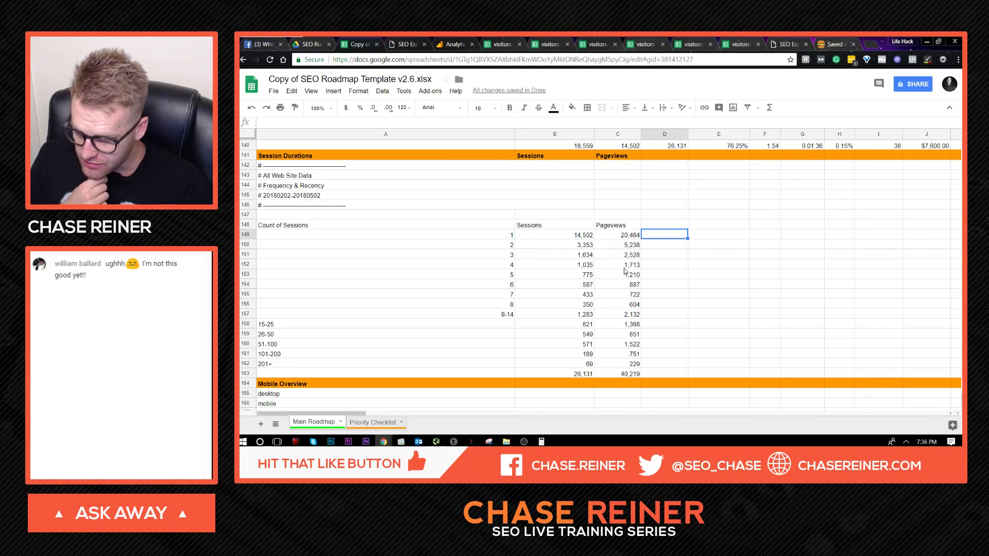
click(624, 268)
click(471, 294)
click(459, 335)
click(501, 244)
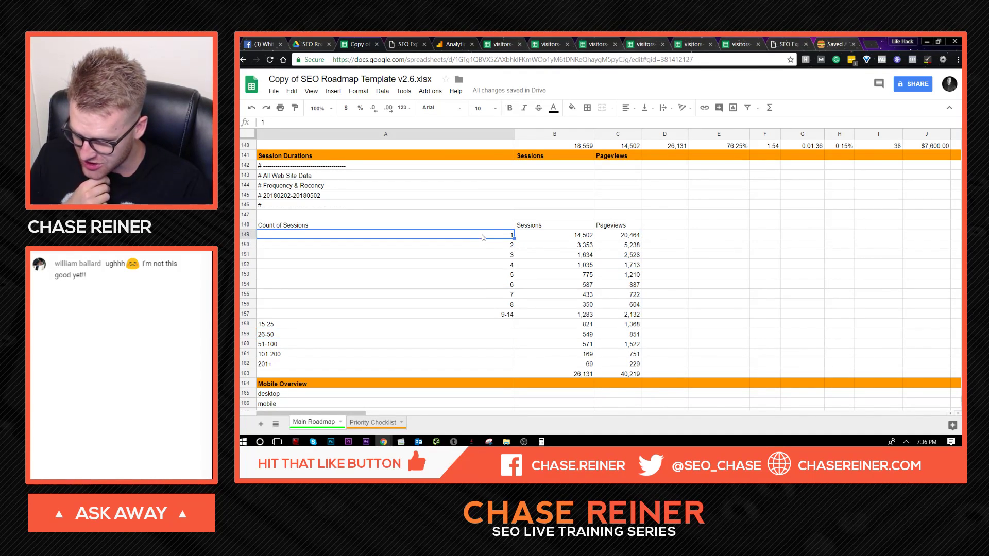
click(518, 246)
click(505, 257)
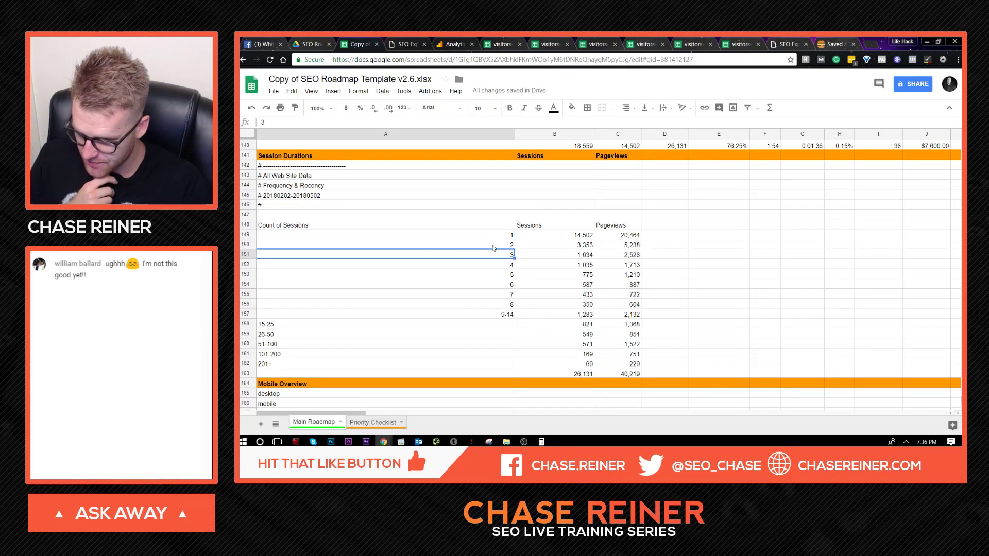
click(494, 246)
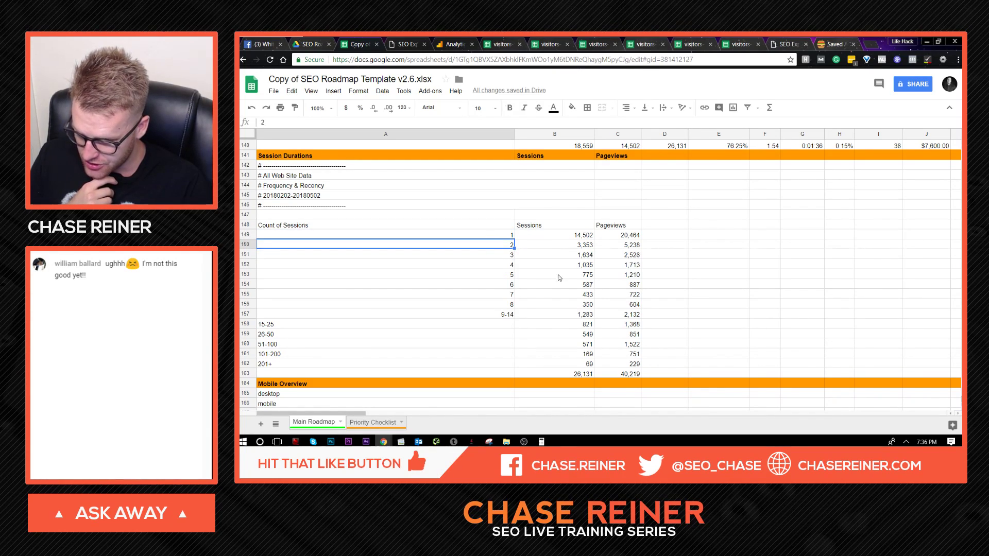
Step: Switch to Google Analytics and read the explanation of Count of Sessions in the Frequency & Recency report
click(454, 43)
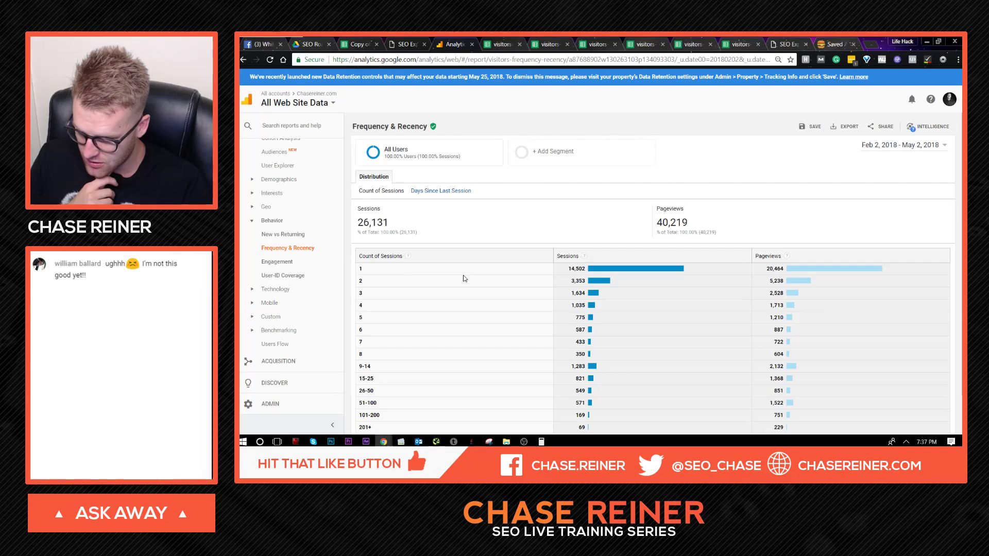
scroll(433, 357, down, 1)
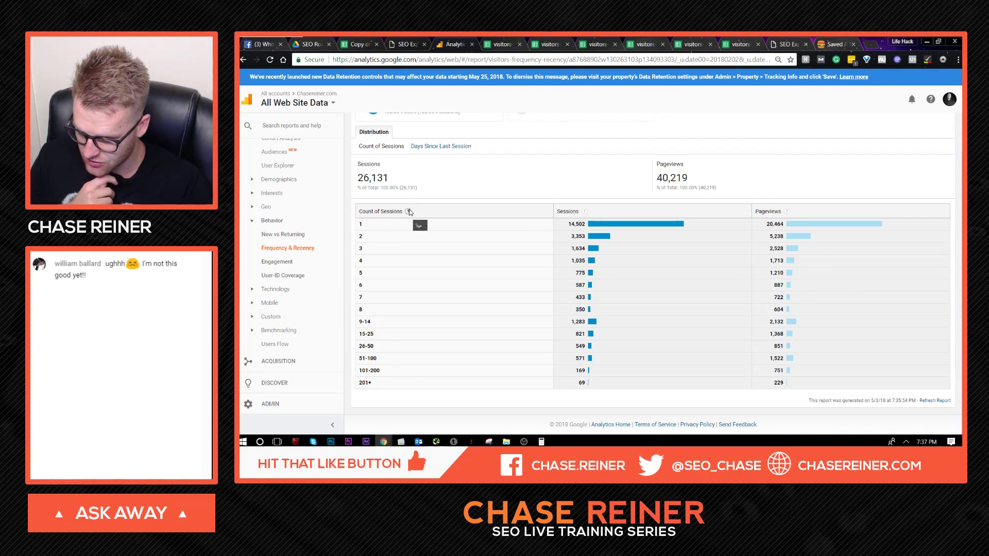
mouse_move(409, 212)
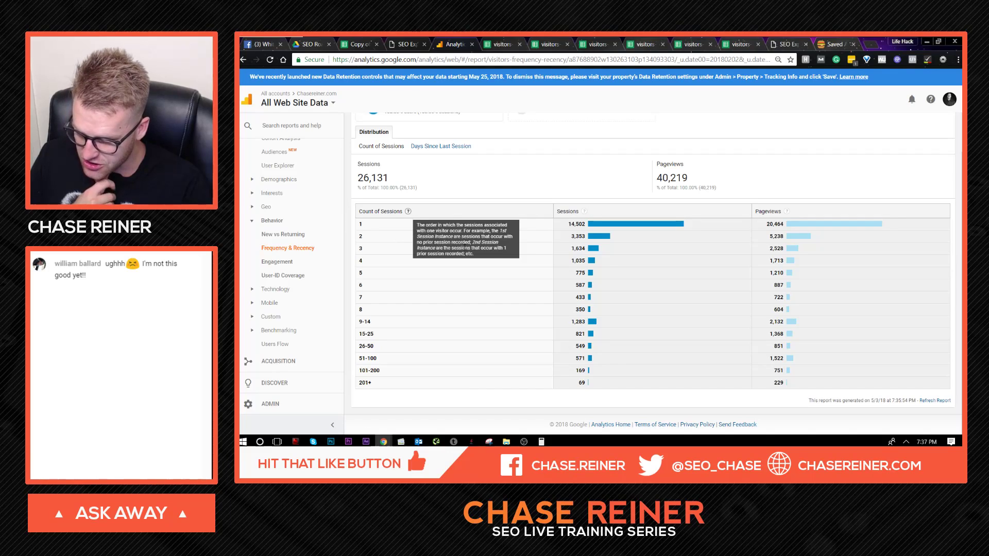
Step: Switch to the visitors-frequency-recency sheet and examine how its session counts relate to the Sessions and Pageviews values
click(412, 42)
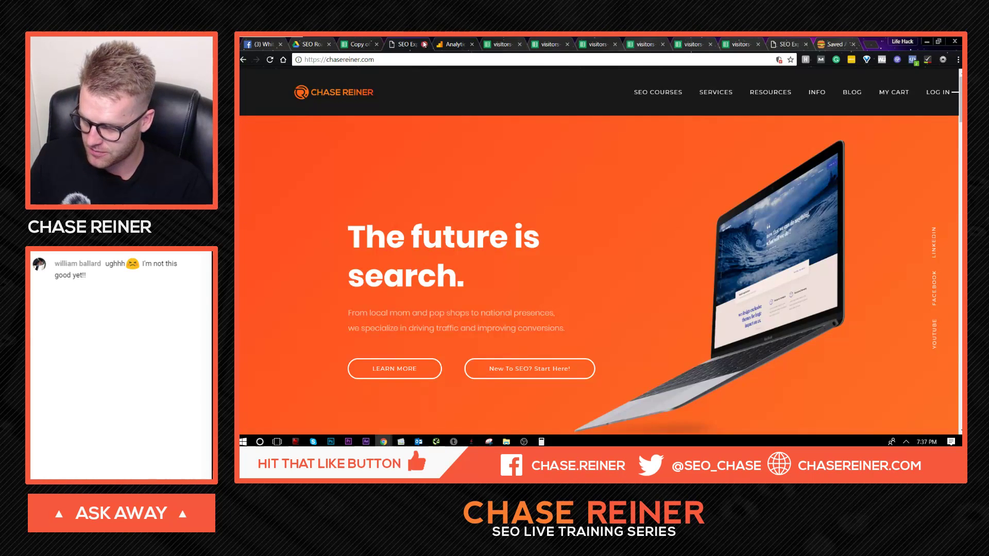
click(500, 44)
click(329, 225)
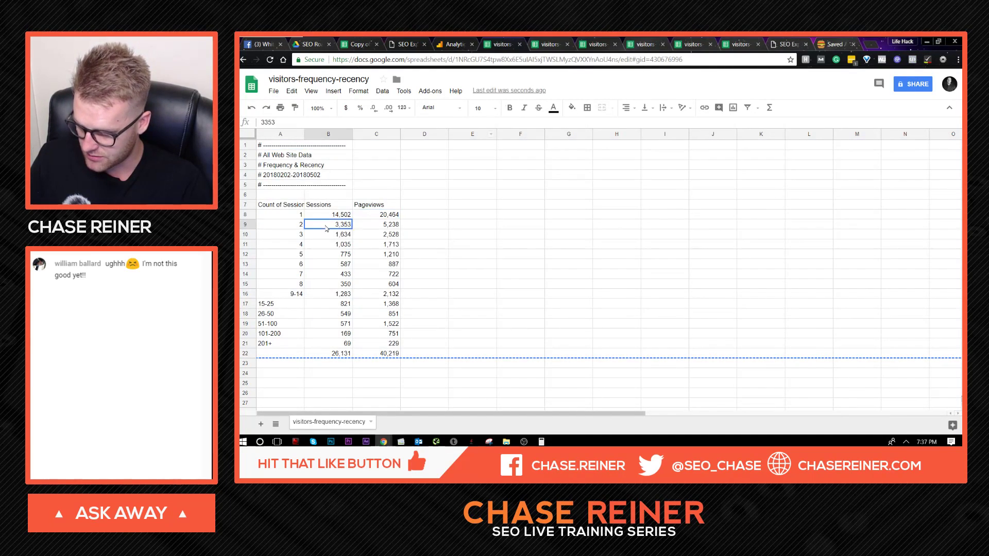
click(379, 229)
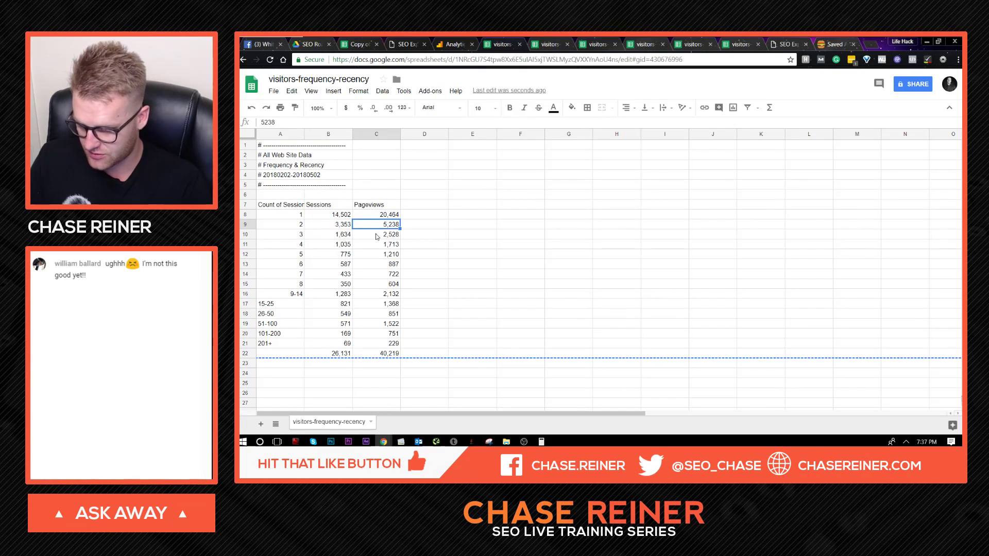
click(300, 225)
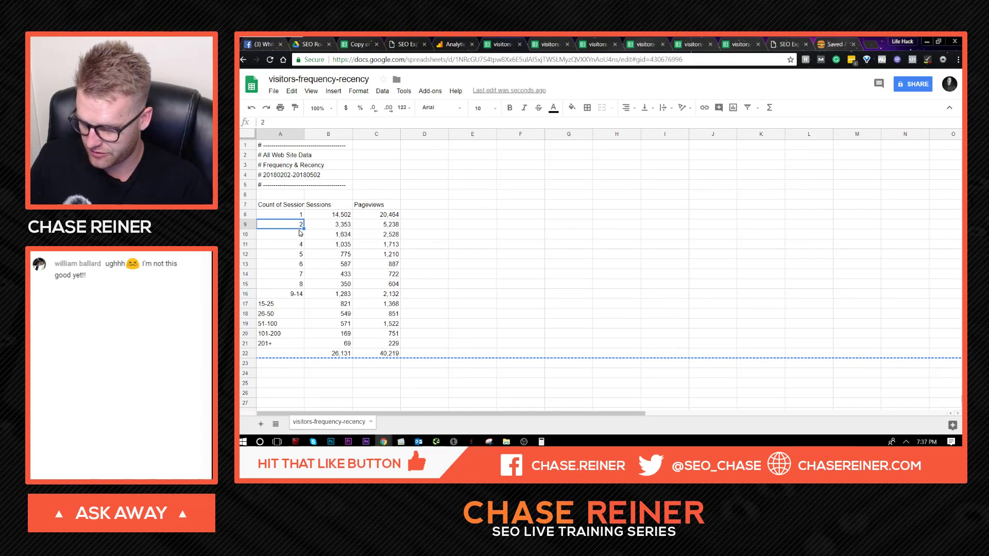
click(343, 236)
click(301, 235)
click(325, 245)
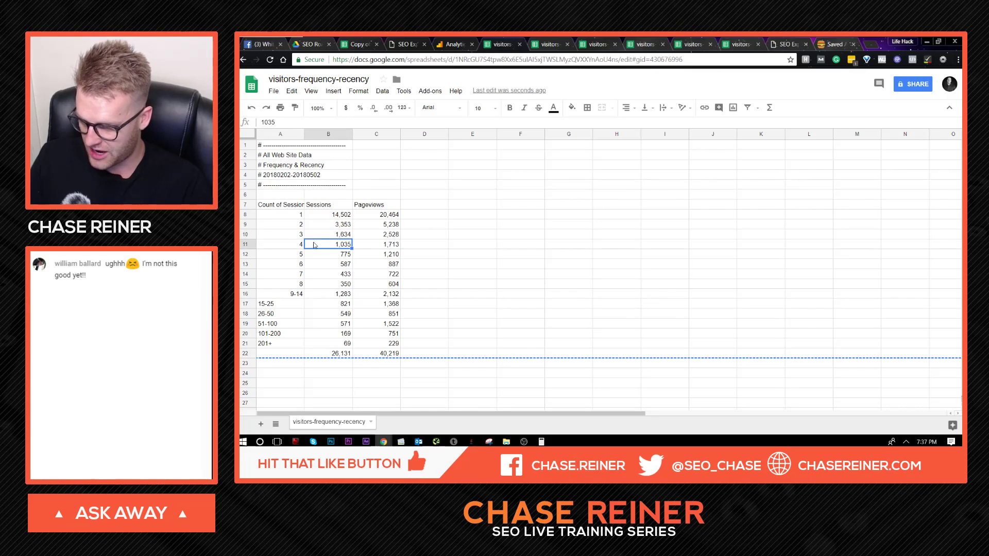
click(325, 235)
click(305, 252)
click(383, 304)
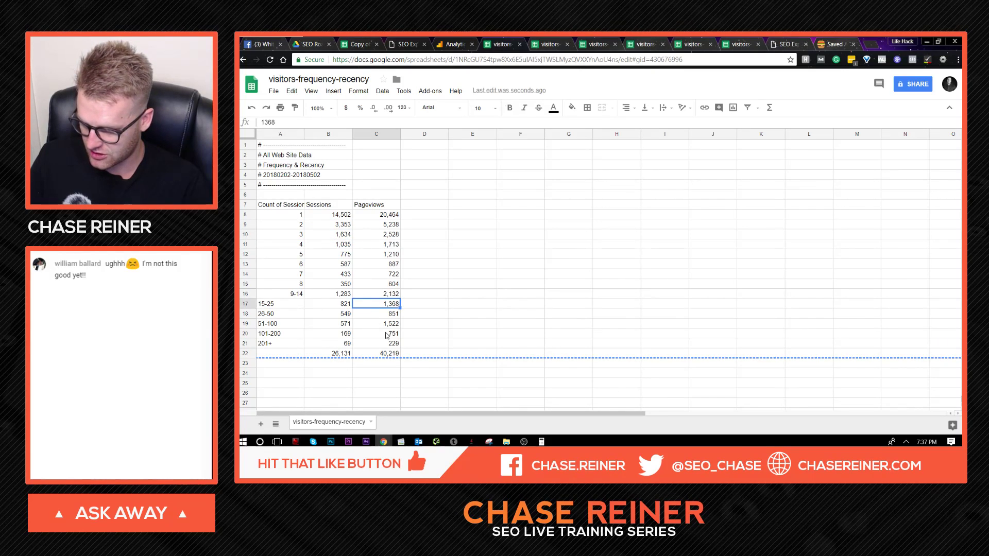
scroll(544, 254, down, 4)
scroll(536, 263, up, 4)
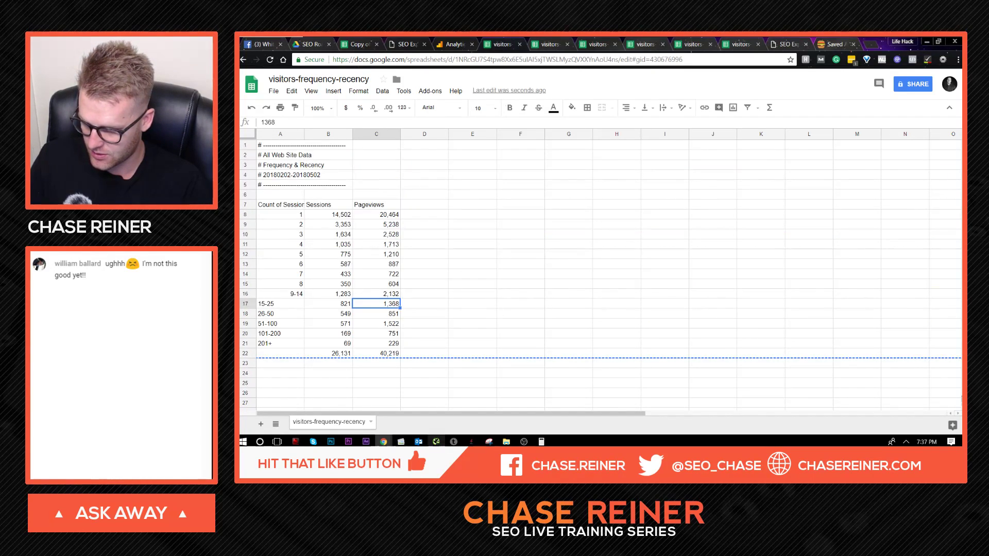
mouse_move(348, 414)
mouse_down()
mouse_move(490, 414)
mouse_move(348, 414)
mouse_up()
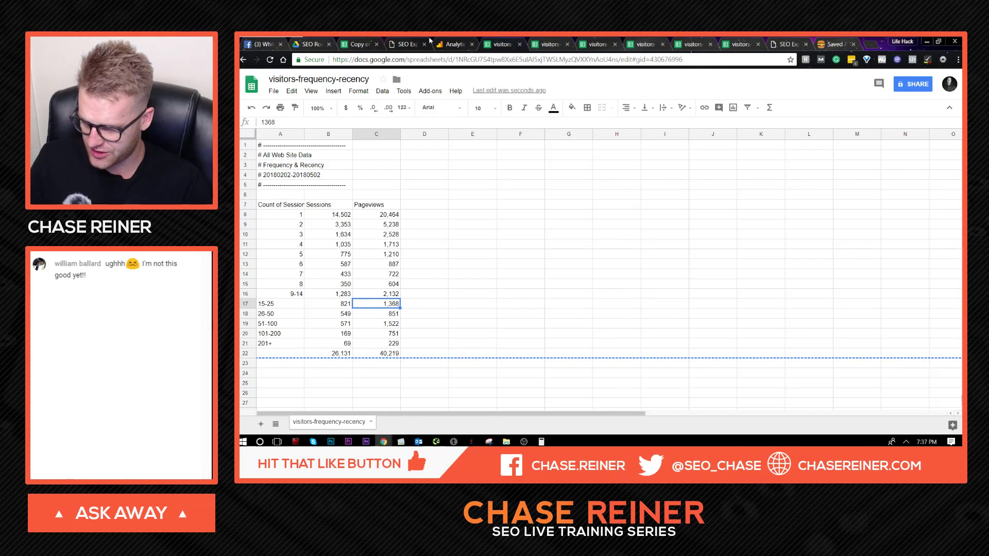
Step: Open the Engagement report under Behavior in Google Analytics and export it to Google Sheets
click(448, 44)
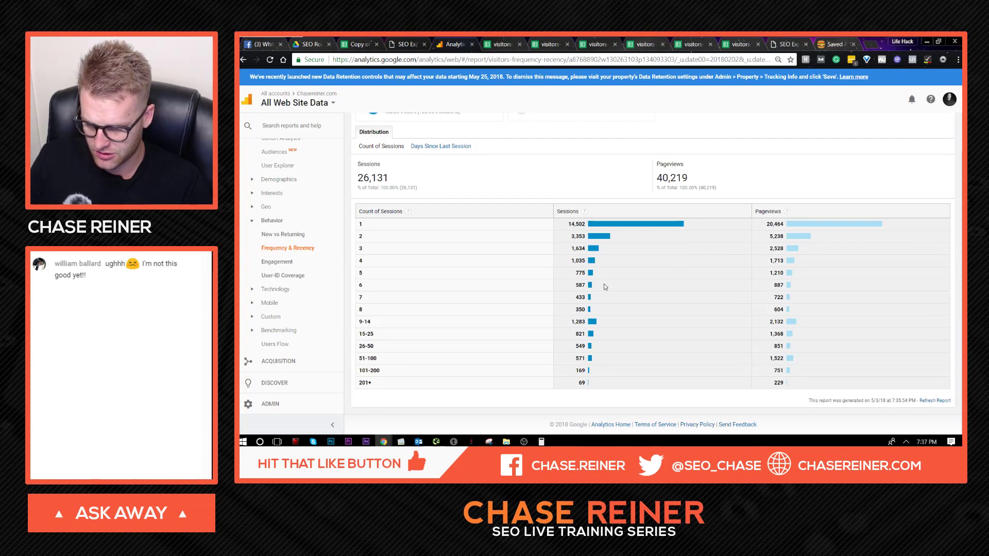
click(292, 260)
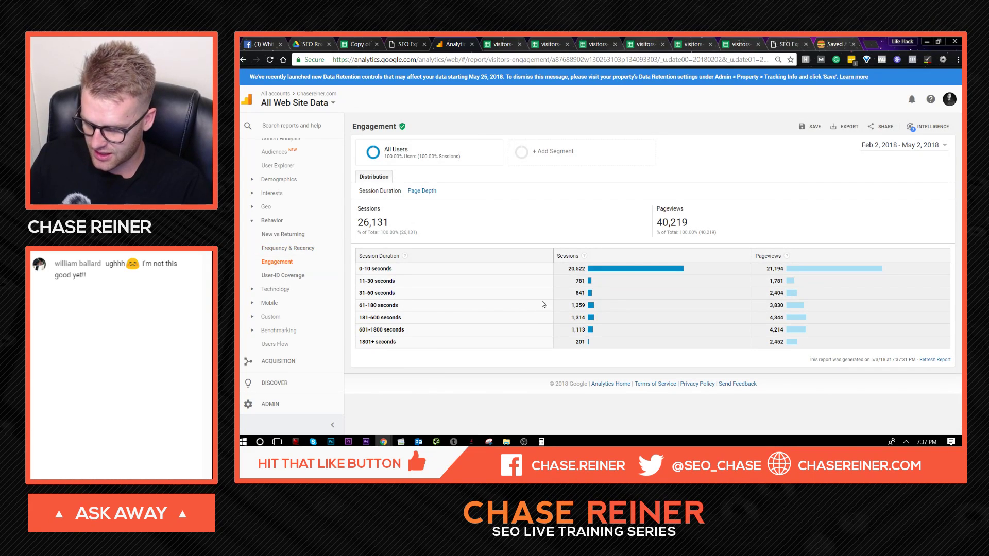
click(846, 127)
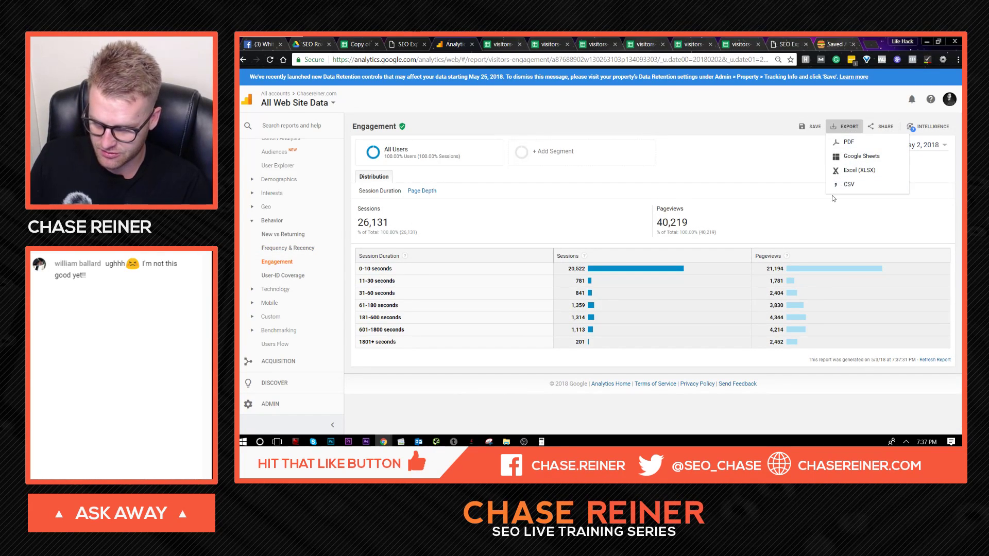
click(870, 156)
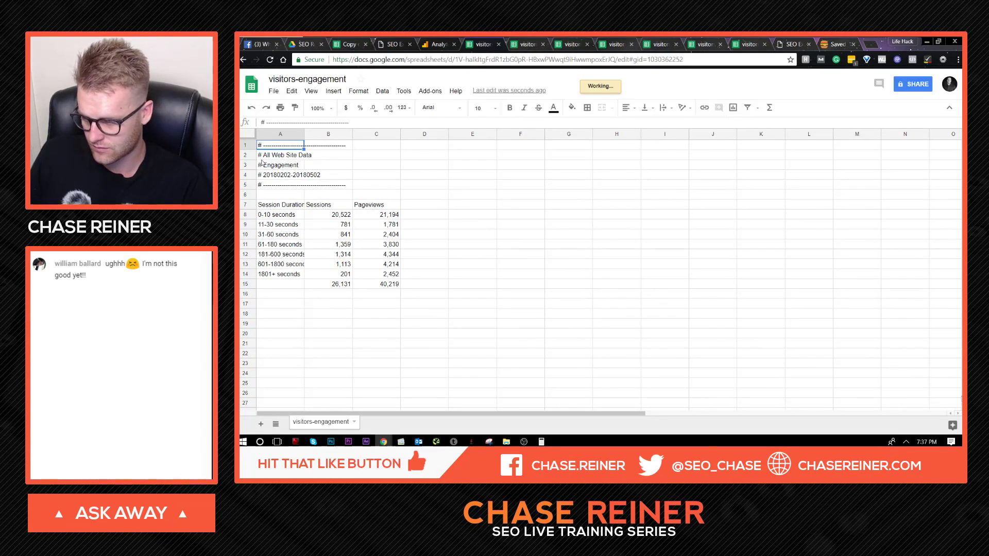
Step: Copy the Session Duration table with its Sessions and Pageviews columns, from row 7 to row 16 of the visitors-engagement sheet
shift+click(385, 287)
click(299, 237)
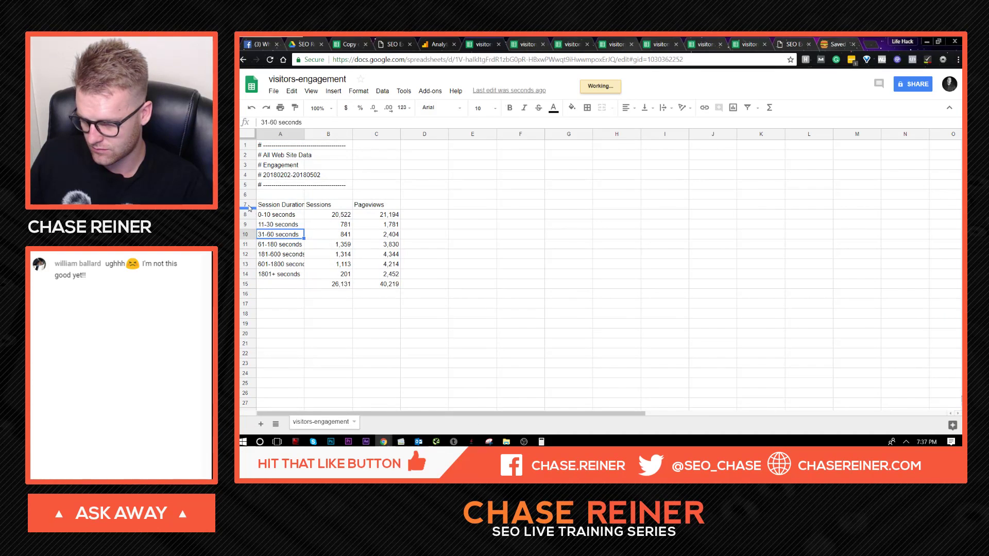
click(246, 205)
shift+click(399, 294)
key(ctrl+c)
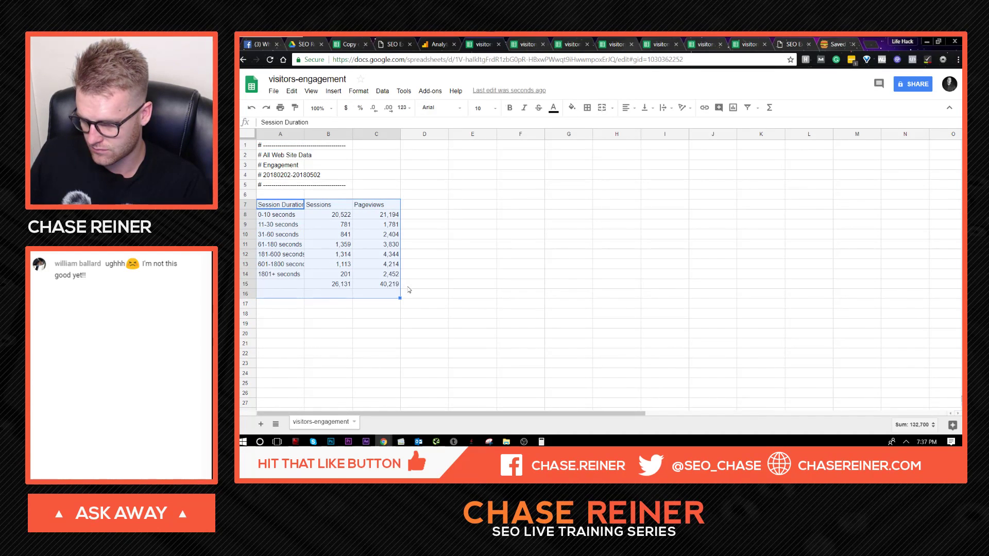
Step: Switch back to the SEO roadmap and insert six blank rows below row 163, above Mobile Overview
click(451, 43)
click(393, 44)
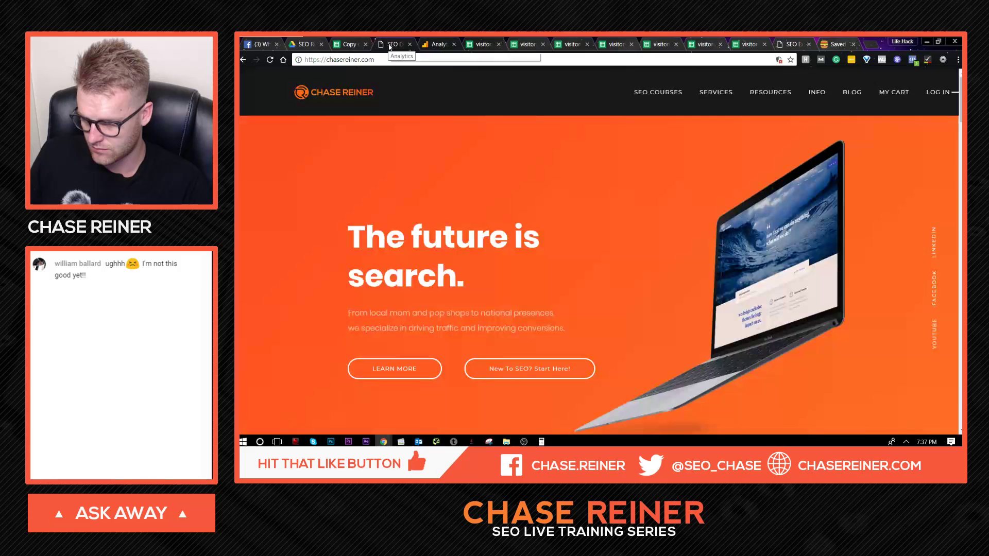
click(524, 42)
click(361, 42)
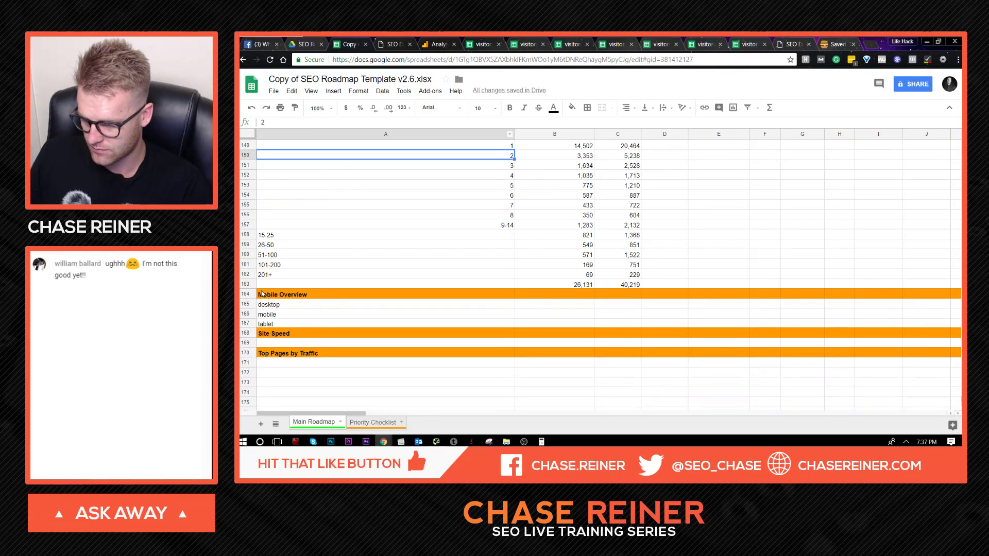
right_click(251, 281)
click(301, 362)
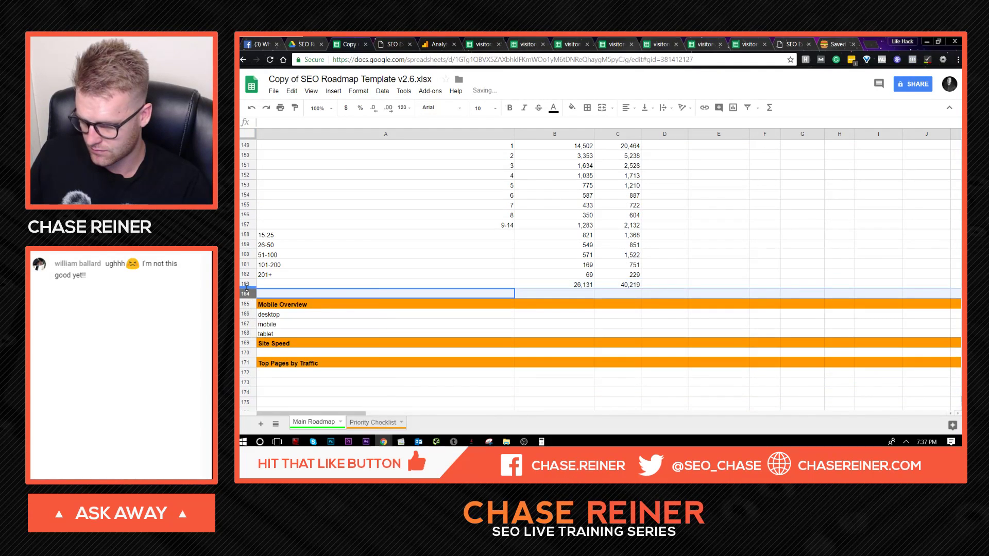
right_click(247, 290)
click(296, 365)
right_click(246, 292)
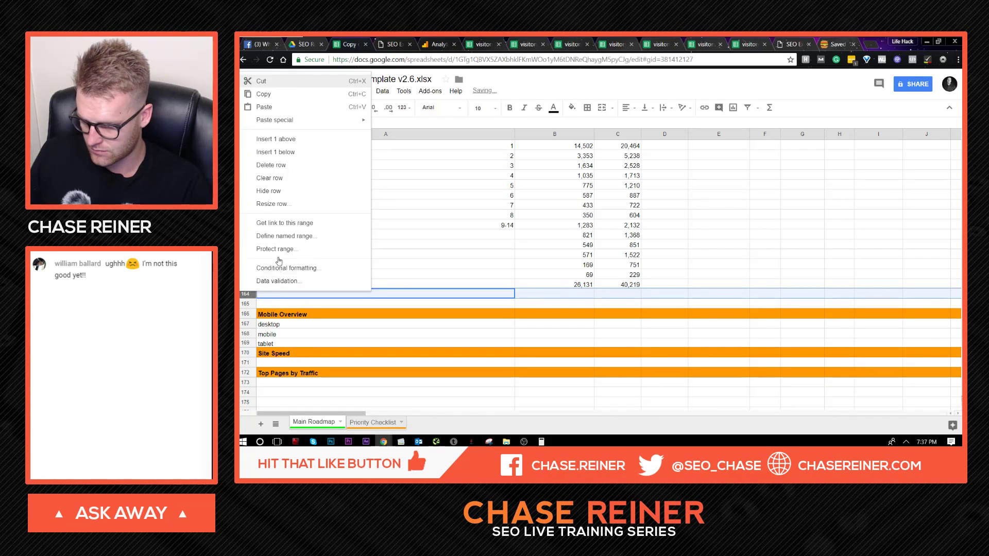
click(286, 153)
right_click(246, 304)
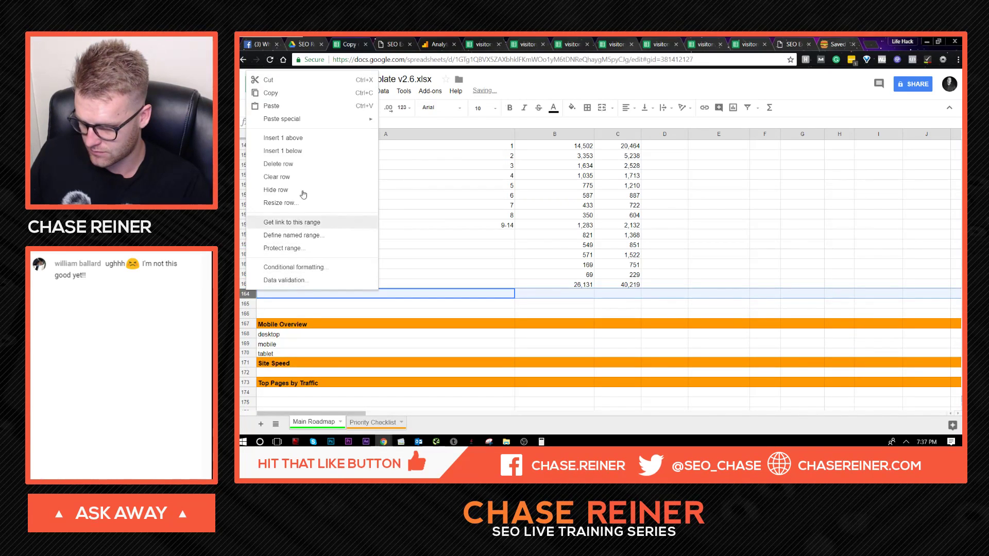
click(296, 153)
right_click(247, 303)
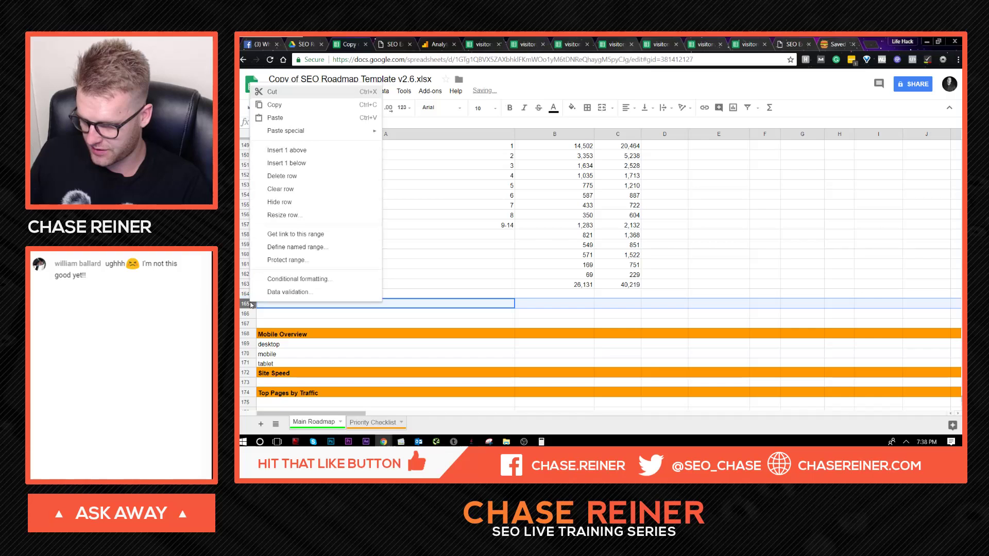
click(330, 162)
right_click(253, 297)
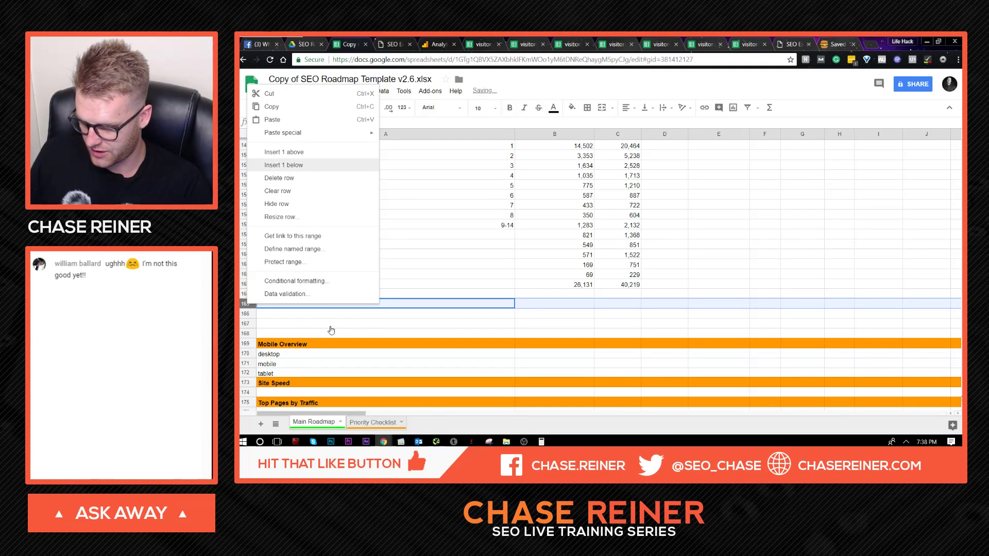
click(330, 165)
Step: Paste the copied engagement data at cell A164 to check its fit above Mobile Overview, and undo it
drag(332, 330, 325, 324)
click(298, 296)
key(ctrl+v)
key(ctrl+z)
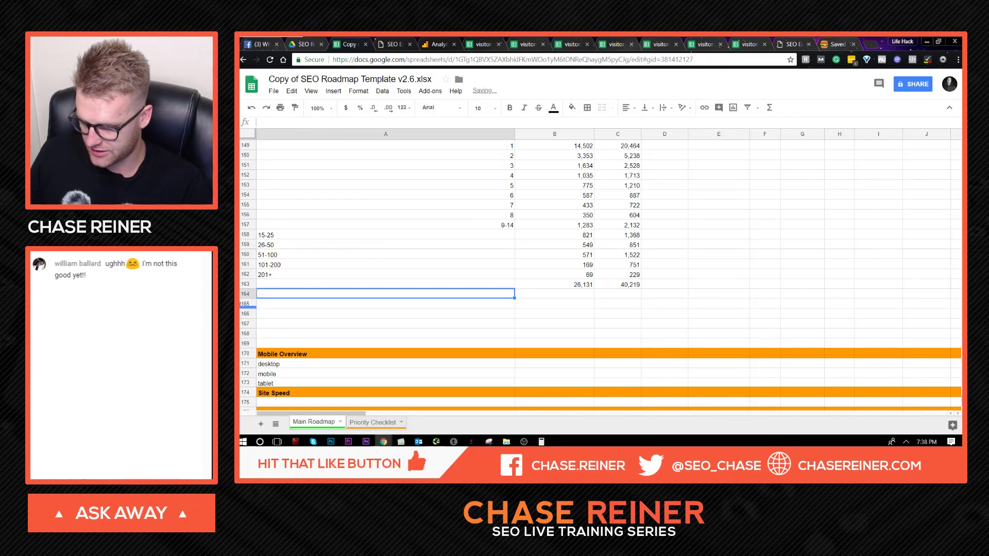
Step: Insert three more blank rows below the page depth data, above Mobile Overview, in the Main Roadmap sheet
right_click(245, 304)
click(299, 155)
right_click(245, 304)
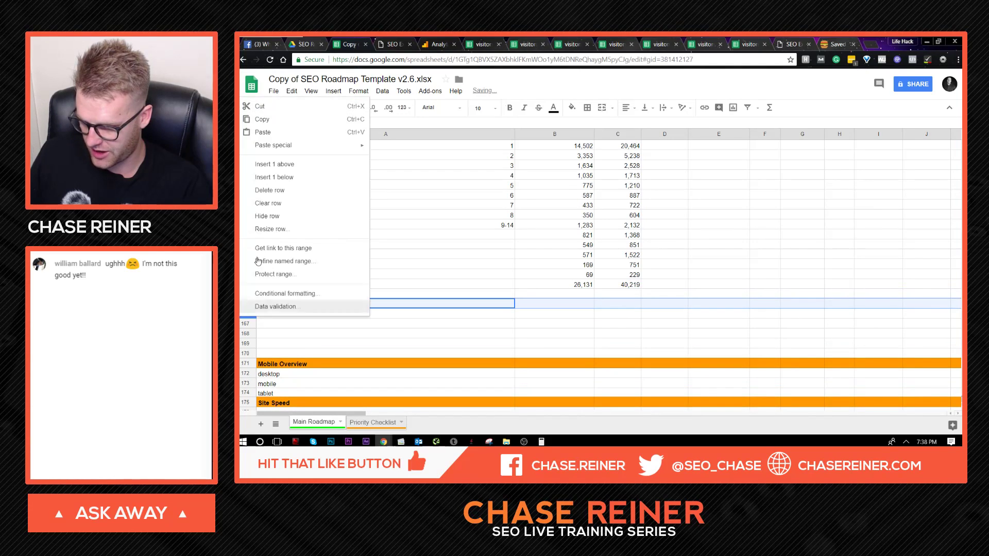
click(278, 177)
right_click(246, 293)
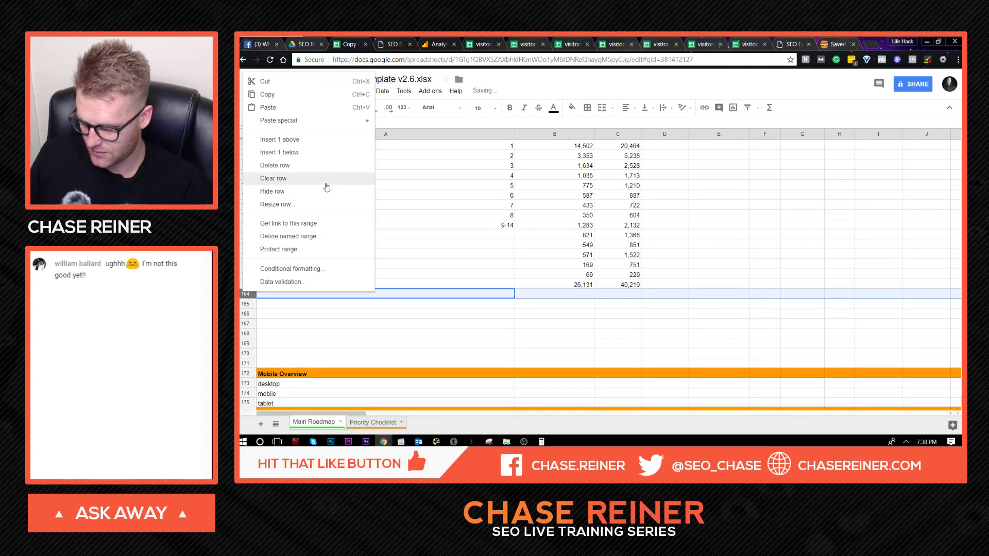
click(321, 155)
Step: Try pasting the Session Duration table at A164 in the enlarged gap, and undo the paste
click(265, 295)
key(ctrl+v)
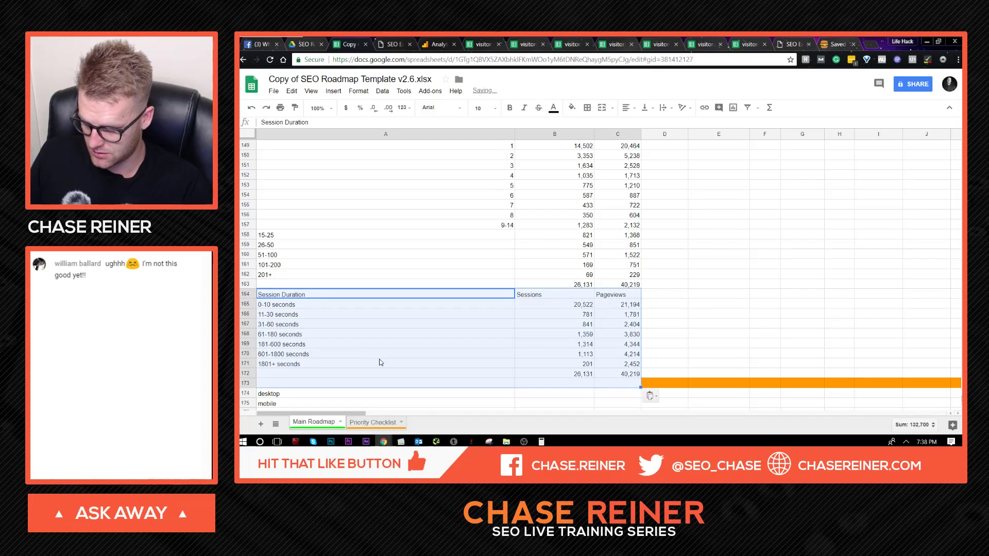
key(ctrl+z)
Step: Add another three blank rows above Mobile Overview and paste the copied Session Duration table at A164
right_click(285, 305)
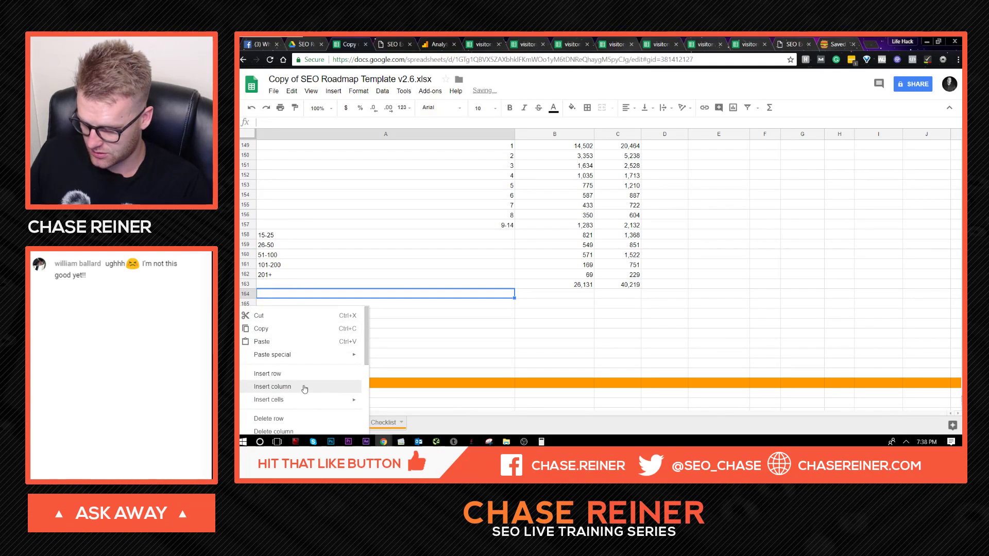
click(268, 373)
right_click(249, 298)
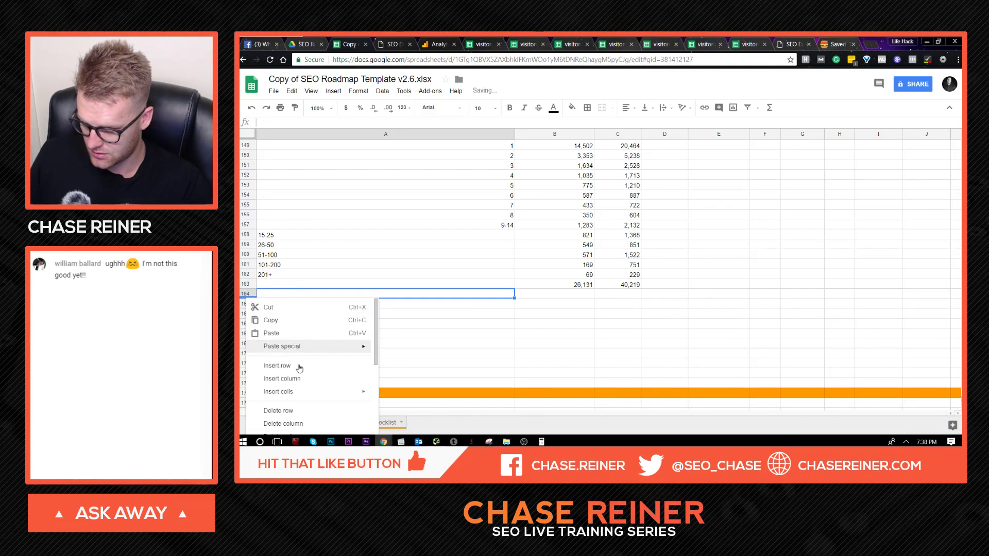
click(302, 368)
right_click(245, 293)
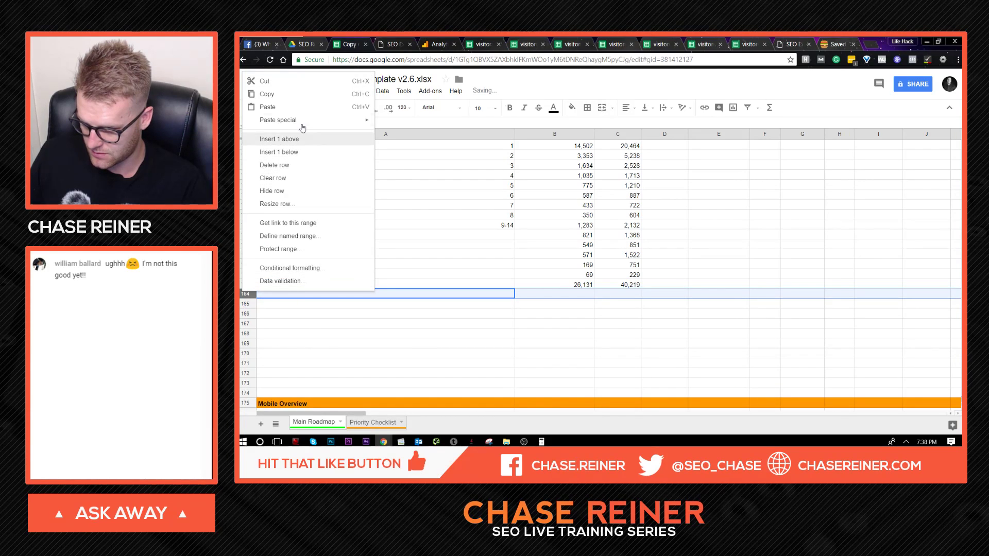
click(288, 139)
key(ctrl+v)
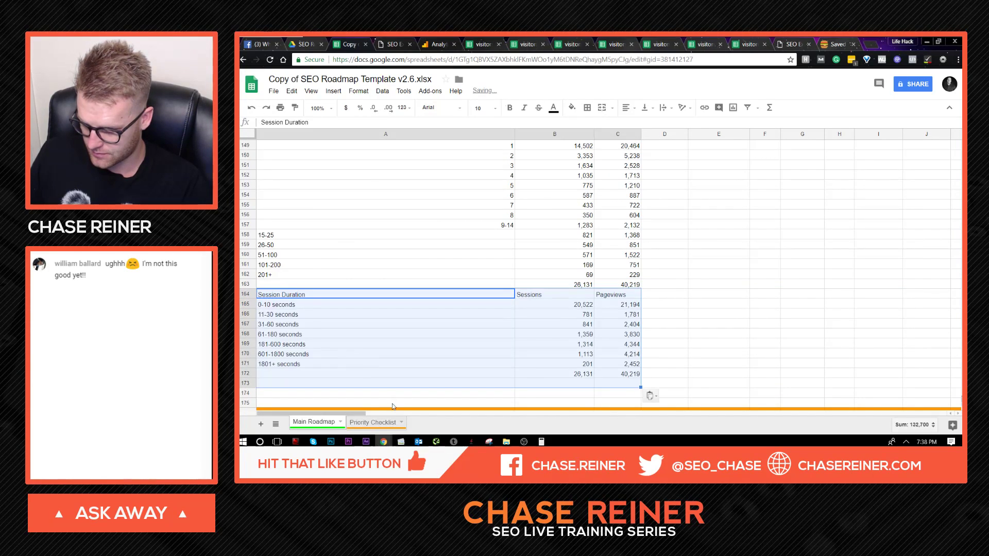
click(494, 403)
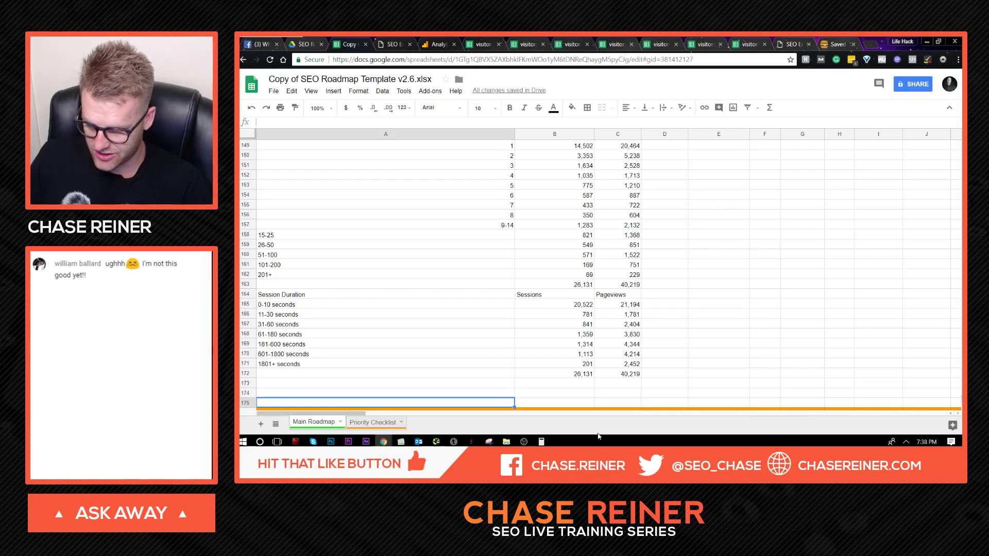
Step: Check the Engagement report in Google Analytics and its exported visitors-engagement sheet, and return to the SEO roadmap
click(415, 42)
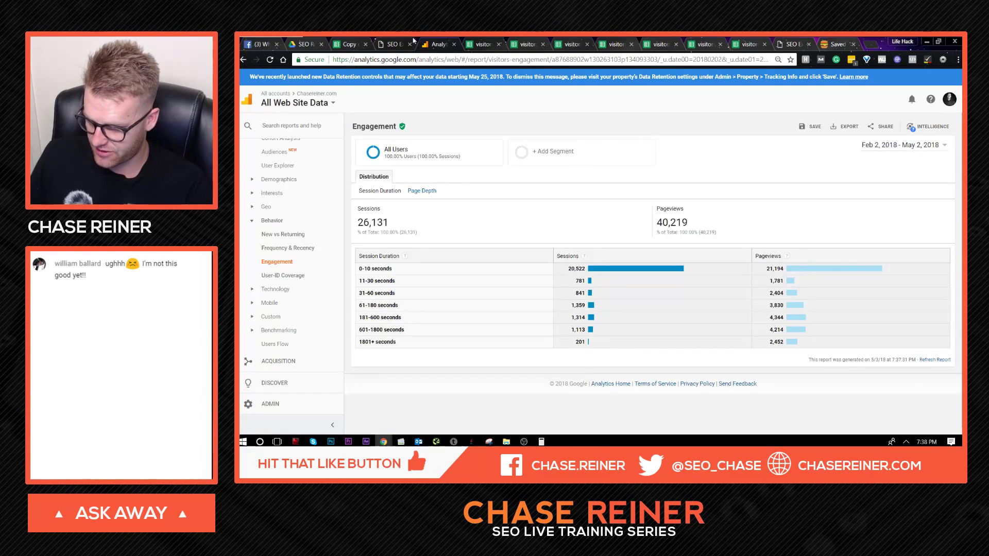
scroll(562, 269, down, 1)
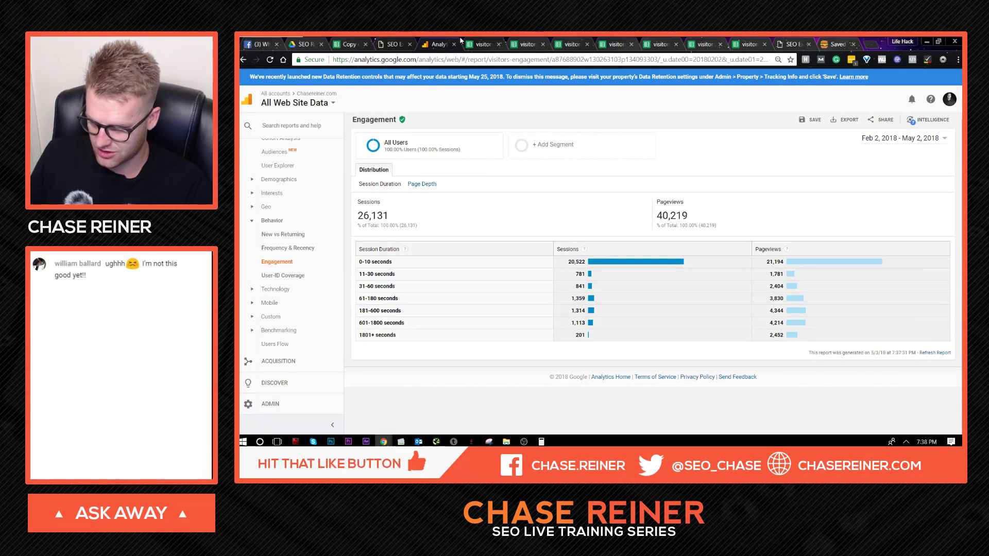
click(480, 44)
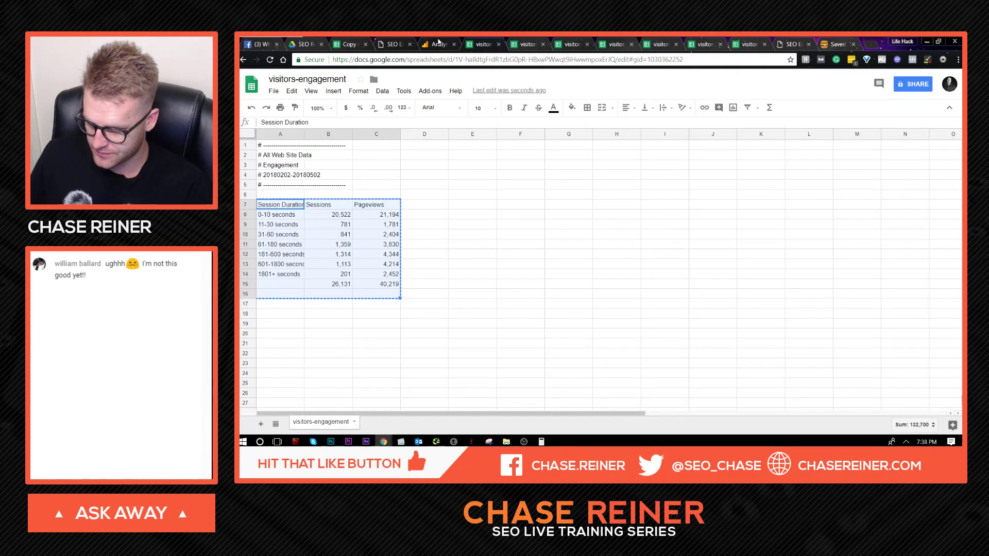
click(438, 44)
click(394, 44)
click(354, 44)
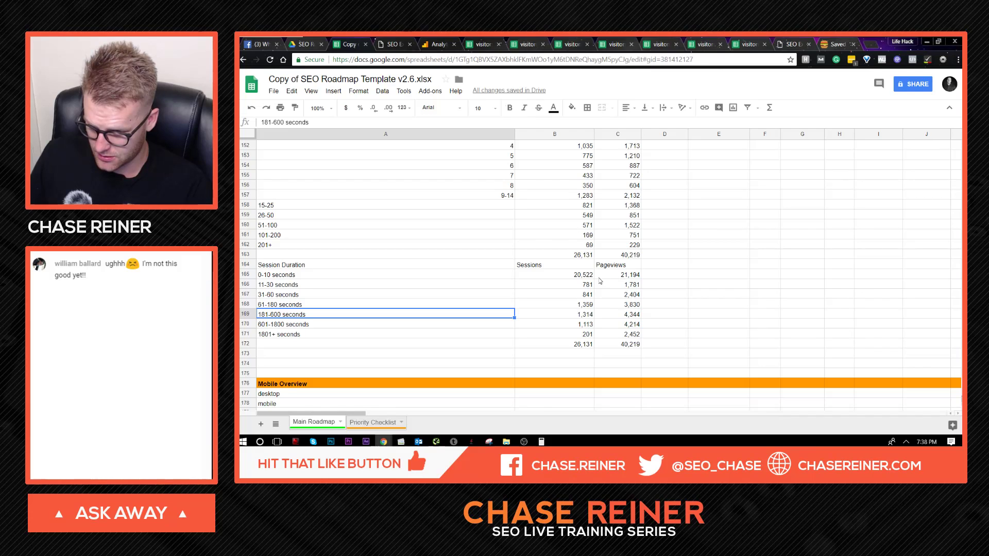
Step: Review the pasted Session Duration figures and the roadmap's remaining sections down to Requests For Client
click(588, 286)
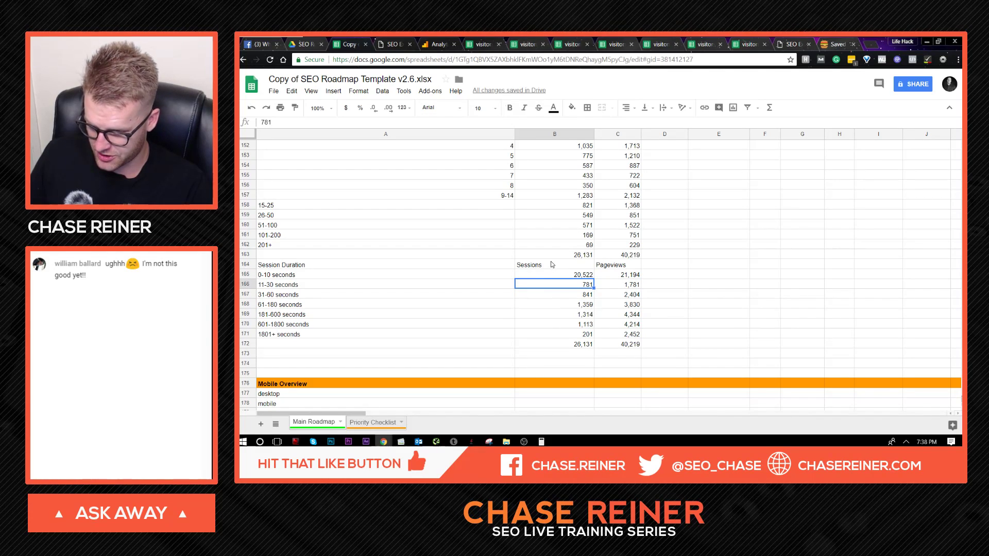
click(646, 334)
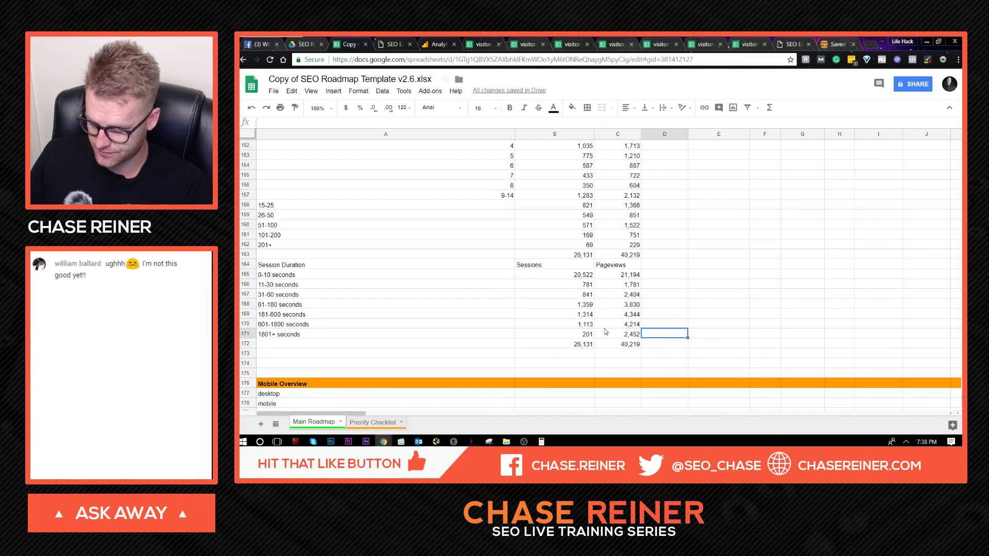
click(579, 308)
click(618, 307)
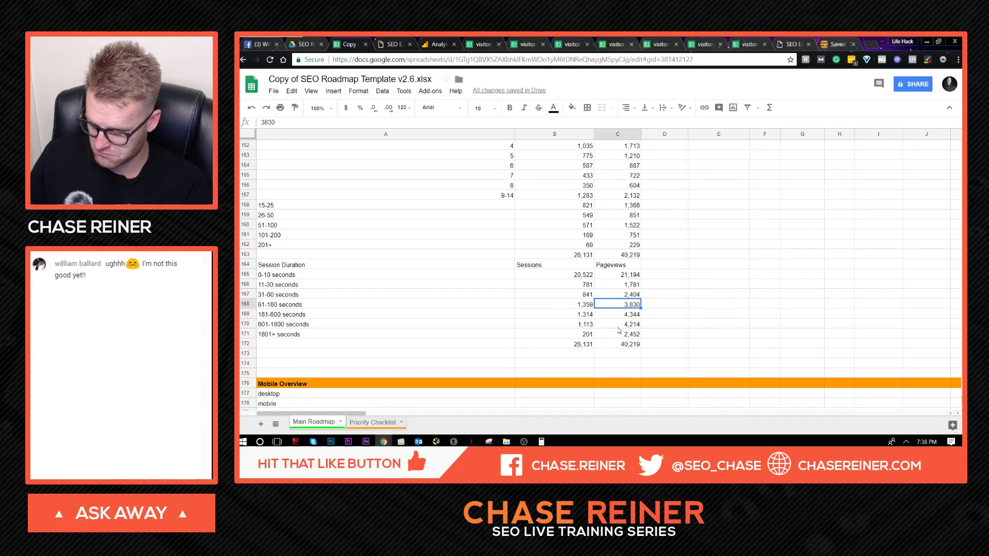
scroll(430, 320, down, 3)
scroll(459, 303, down, 20)
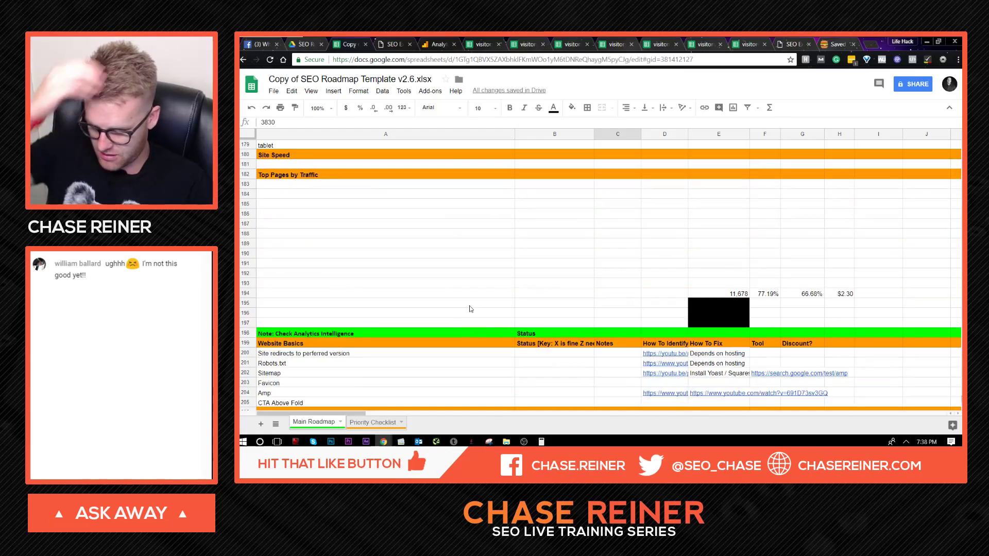
scroll(478, 301, down, 6)
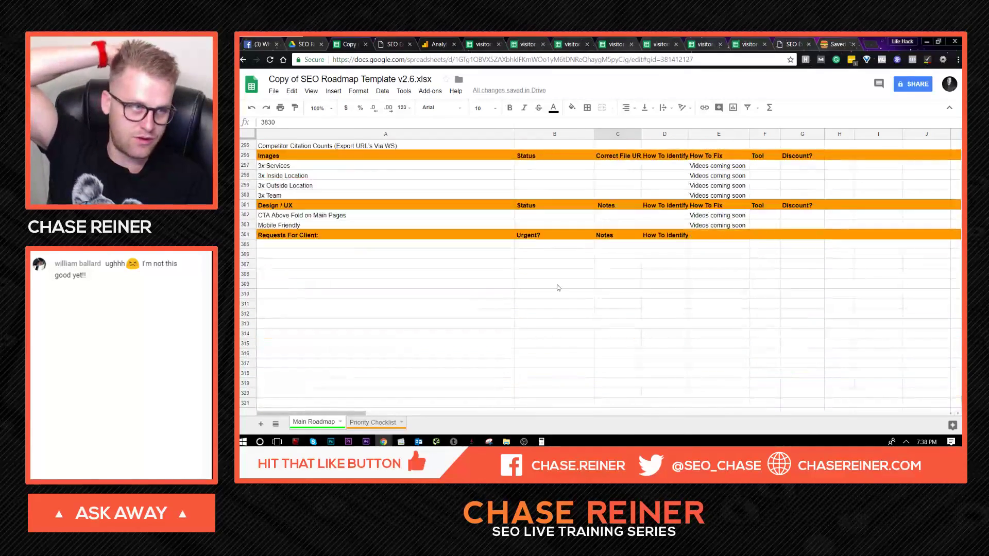